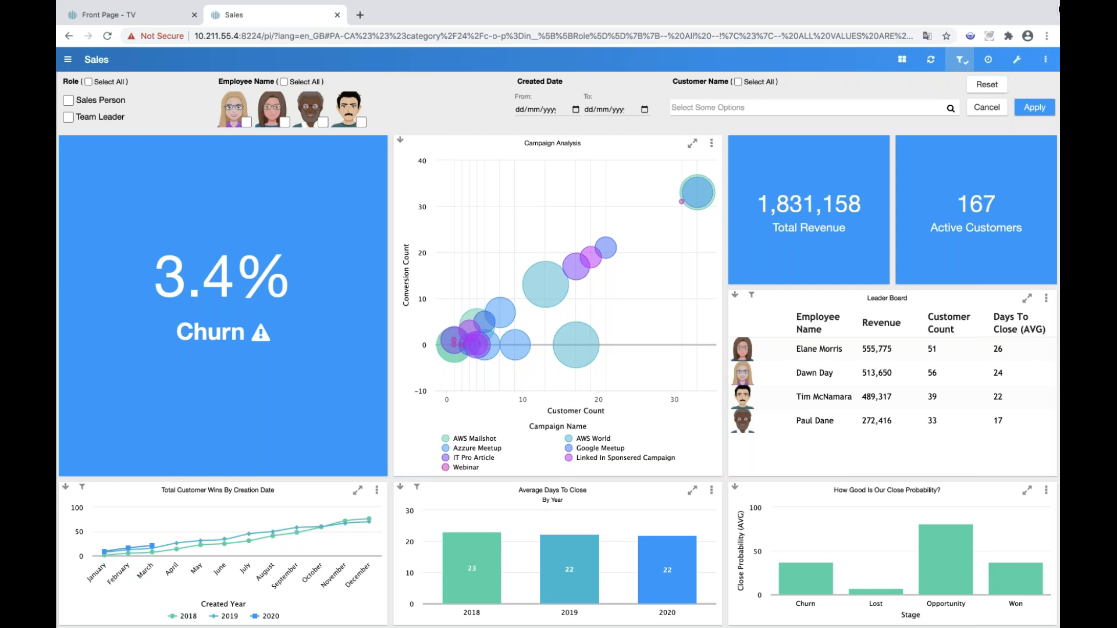
# Open the deprecated XML Import/Export tool and view its Export and Import pages
pyautogui.click(1044, 59)
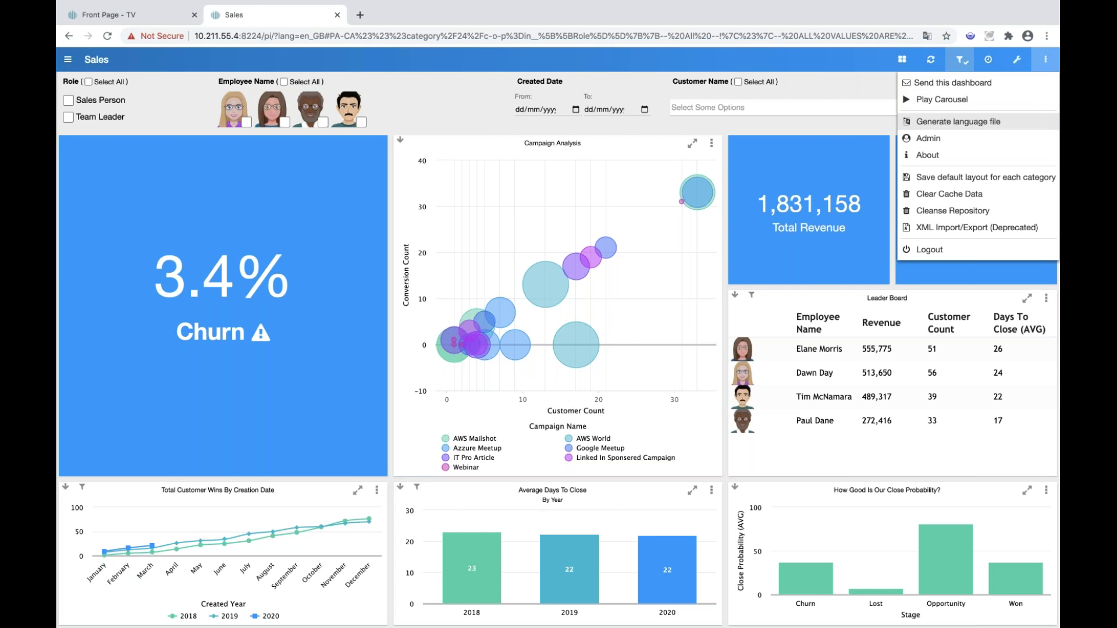
pyautogui.click(982, 231)
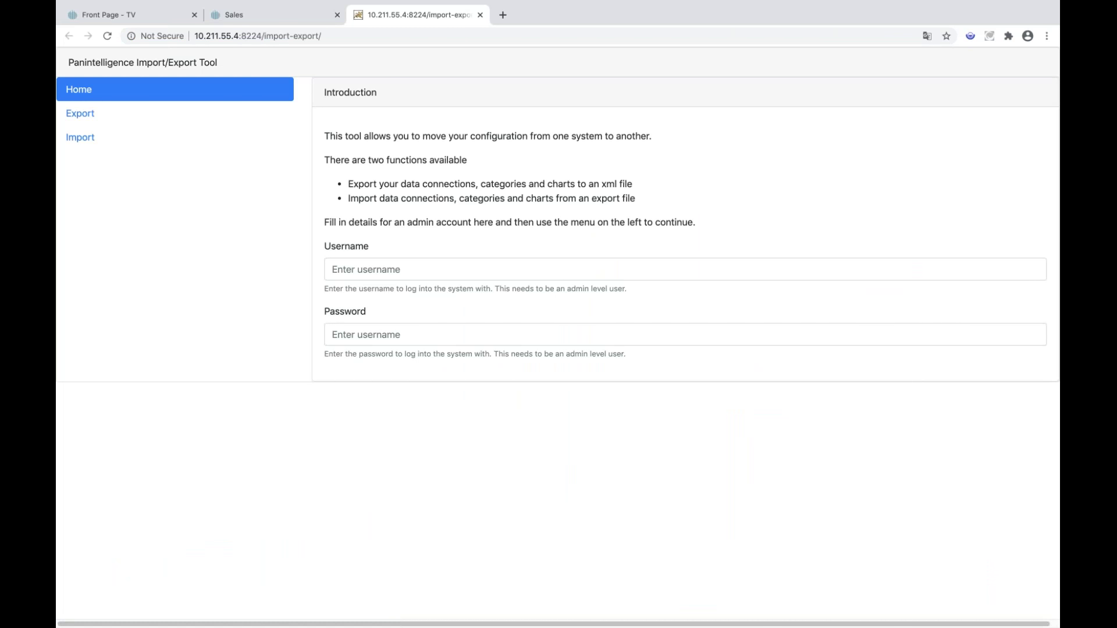
pyautogui.click(85, 120)
pyautogui.click(82, 142)
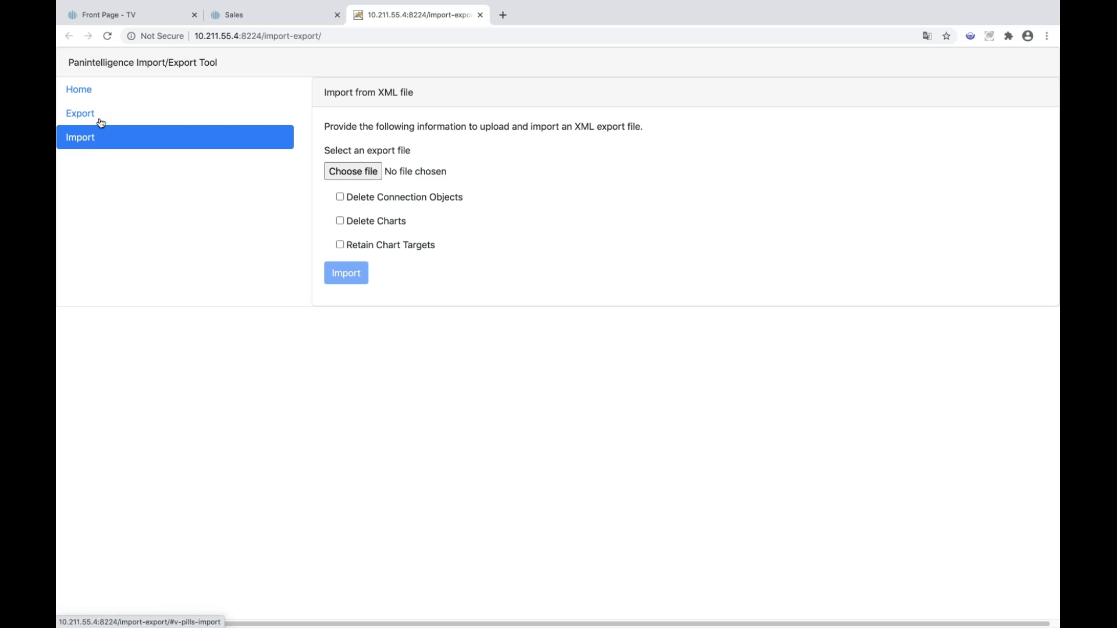
# Go back to the Sales dashboard, view the Finance category's dashboard, and return to Sales
pyautogui.click(262, 19)
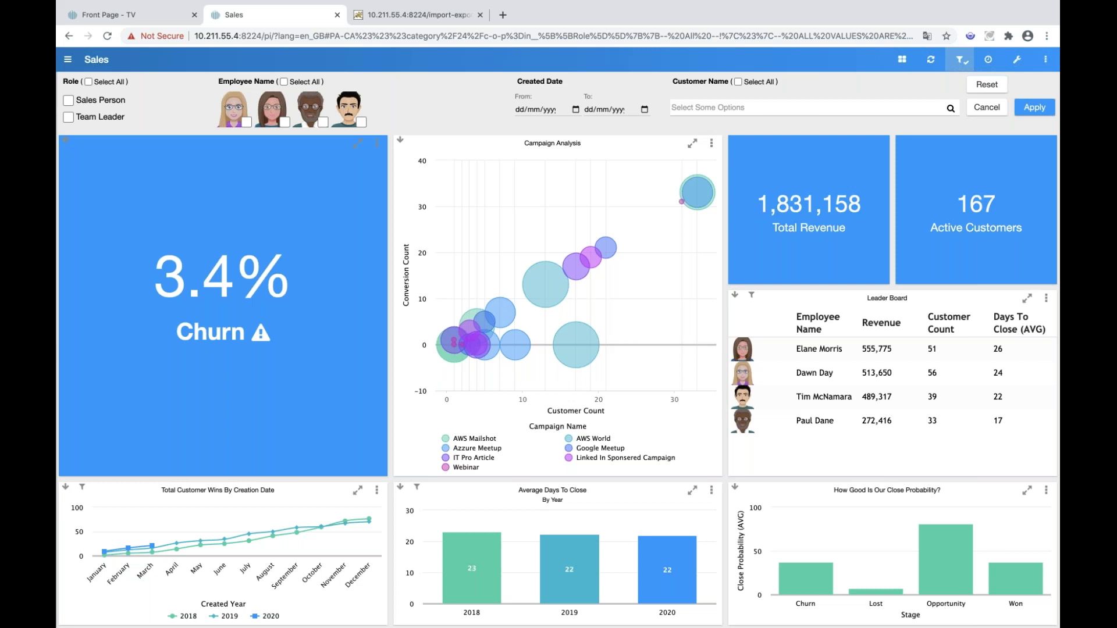
pyautogui.click(67, 59)
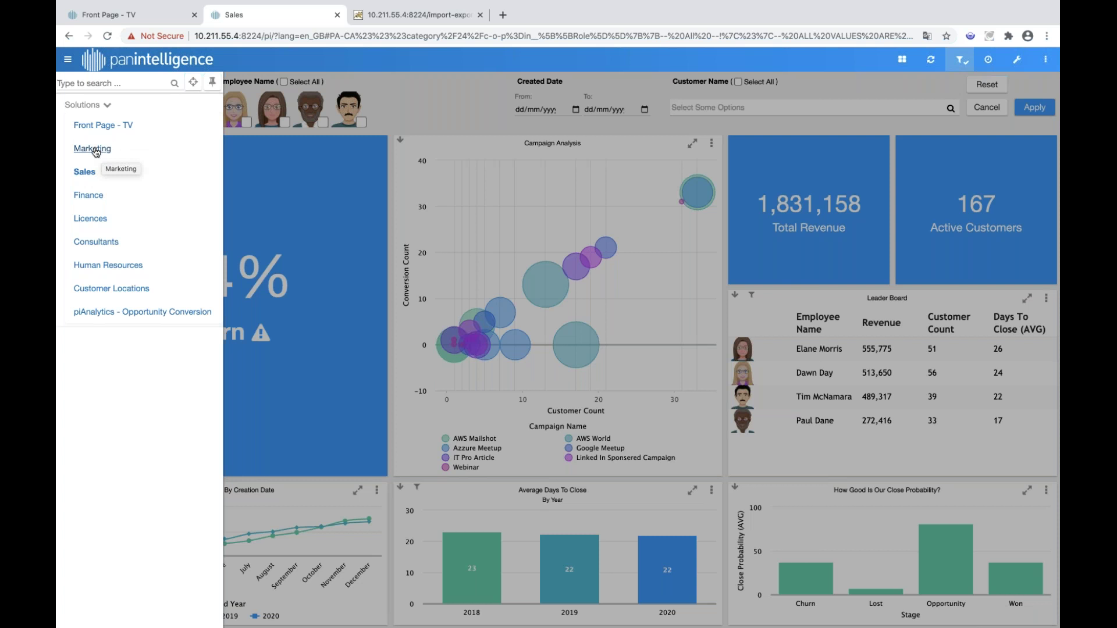
pyautogui.click(93, 196)
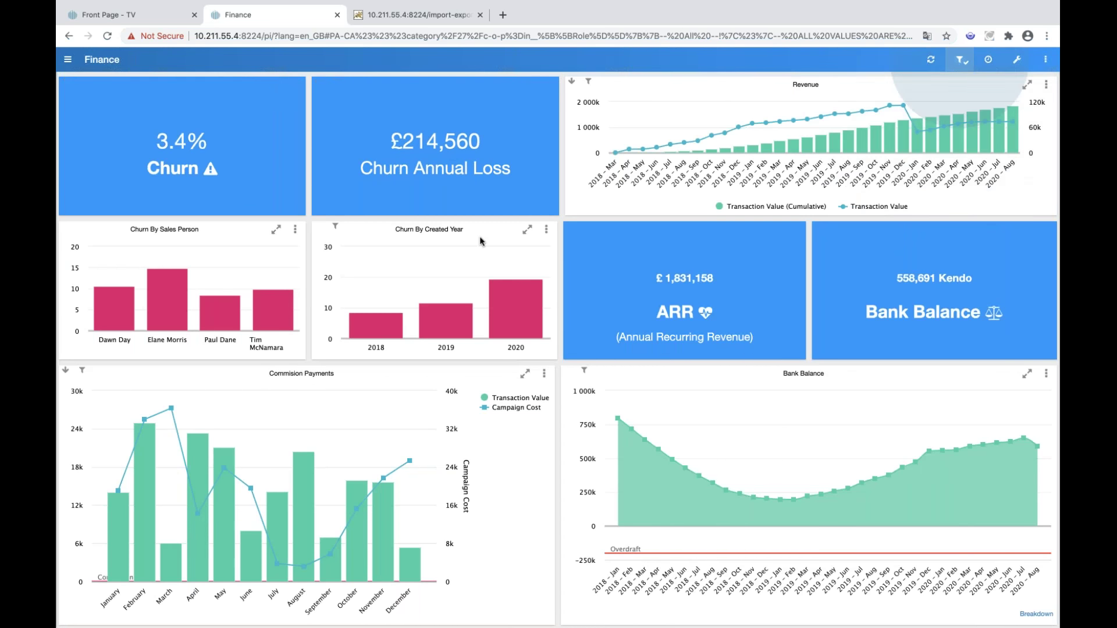
pyautogui.click(68, 60)
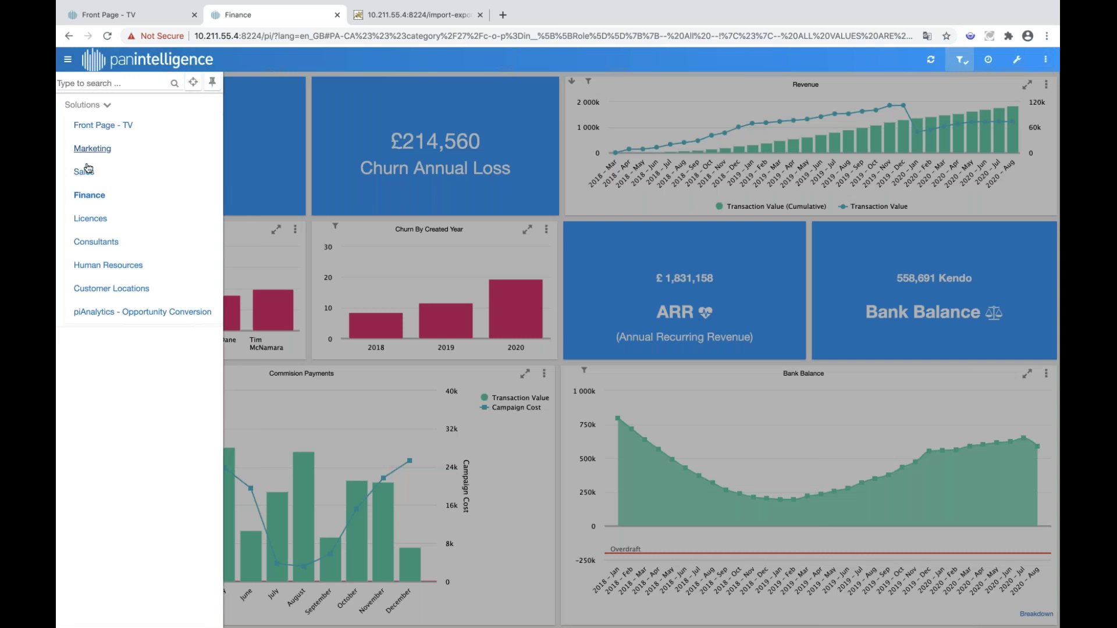
pyautogui.click(85, 176)
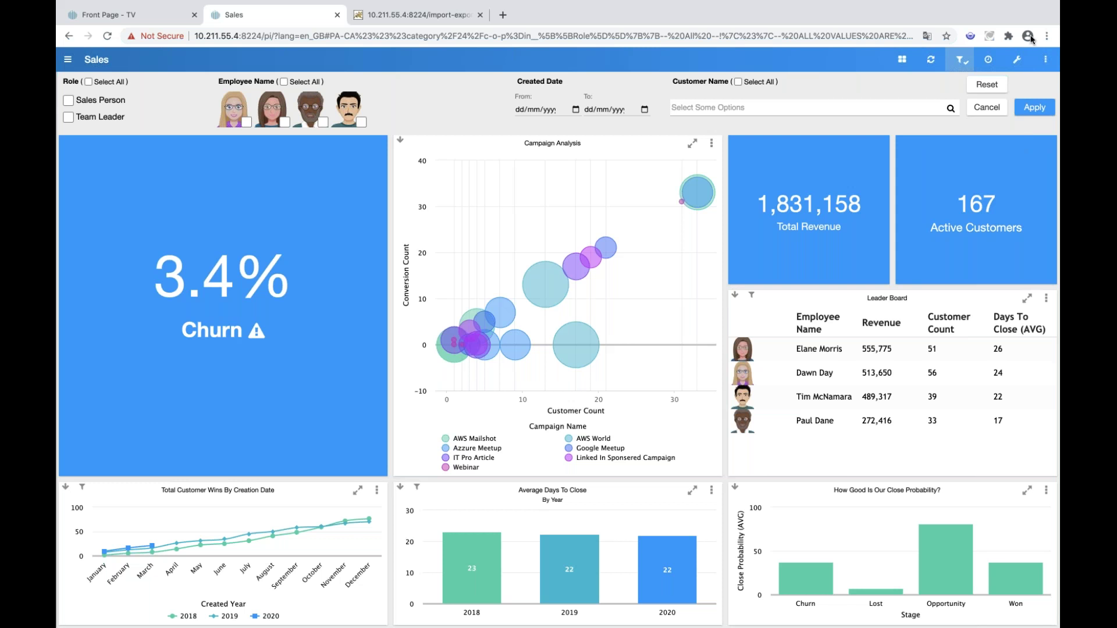
# In the dashboard configuration, view the data models of the Sales and Solutions - Human Resources data connections, and close both
pyautogui.click(1018, 64)
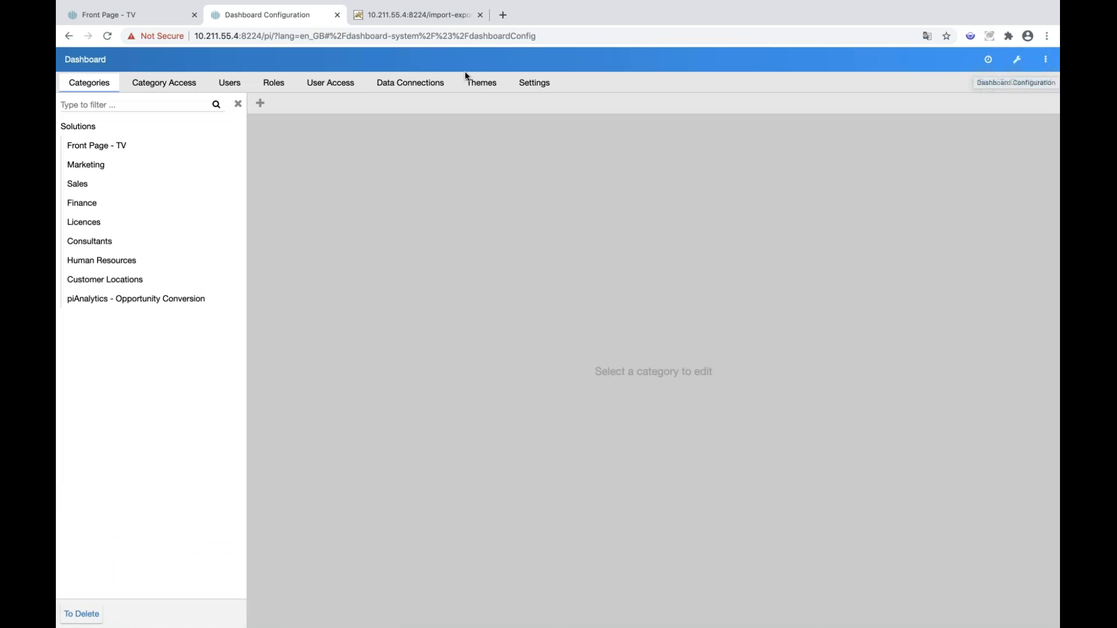
pyautogui.click(418, 85)
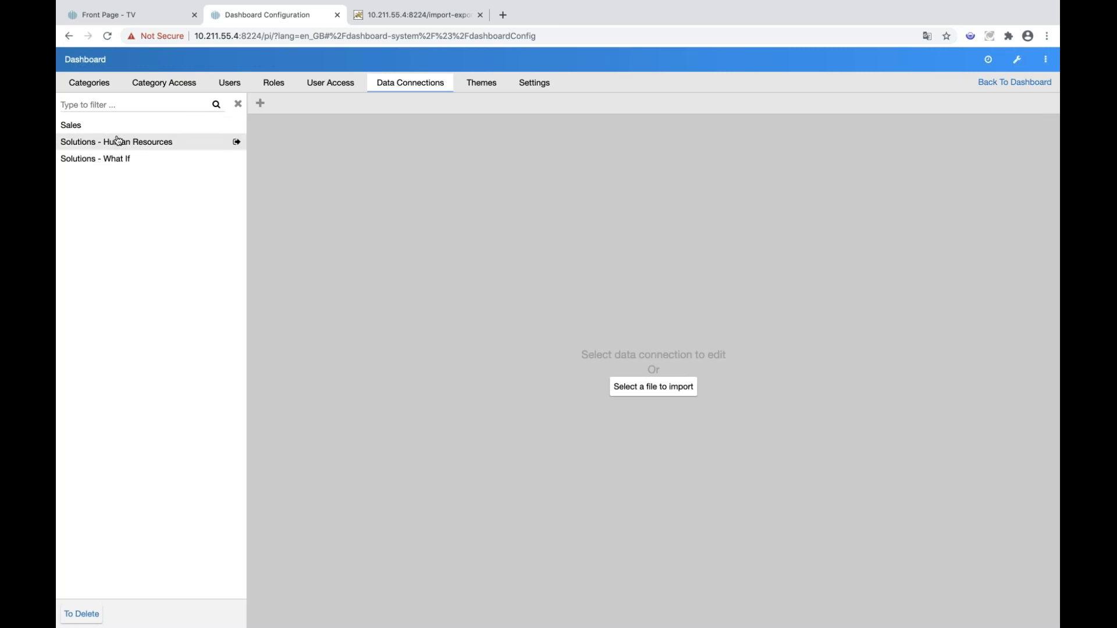
pyautogui.click(98, 132)
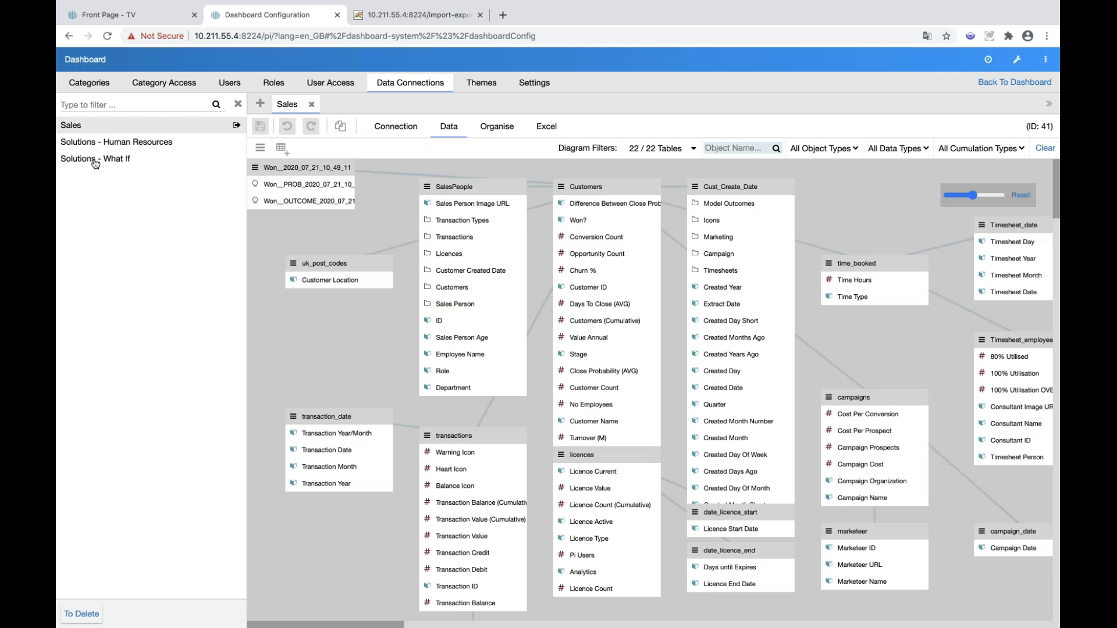
pyautogui.click(99, 145)
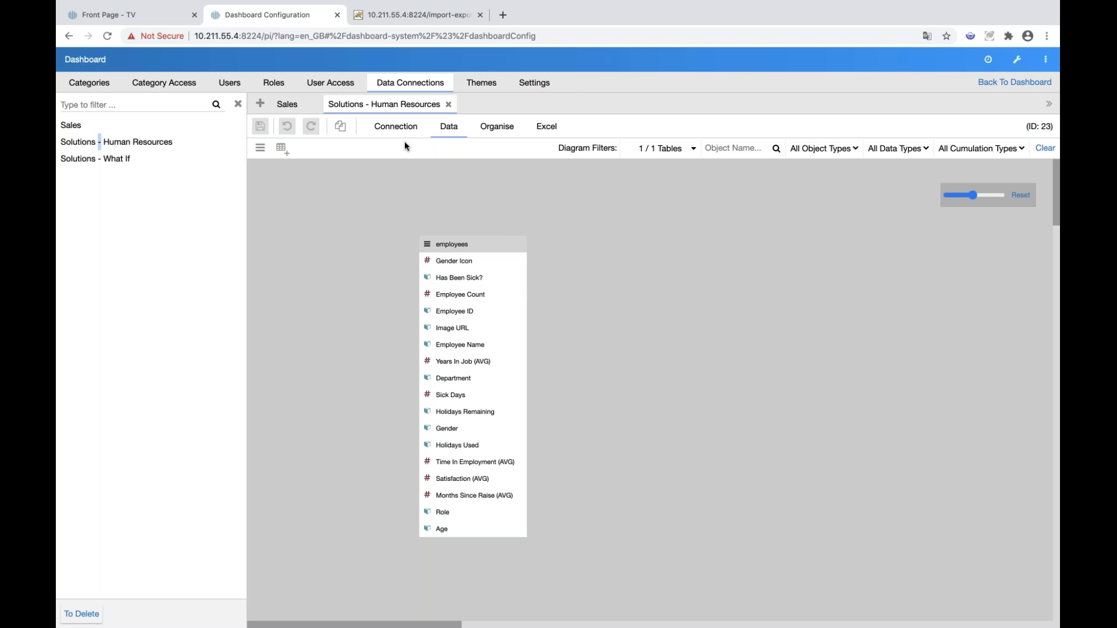
pyautogui.click(448, 105)
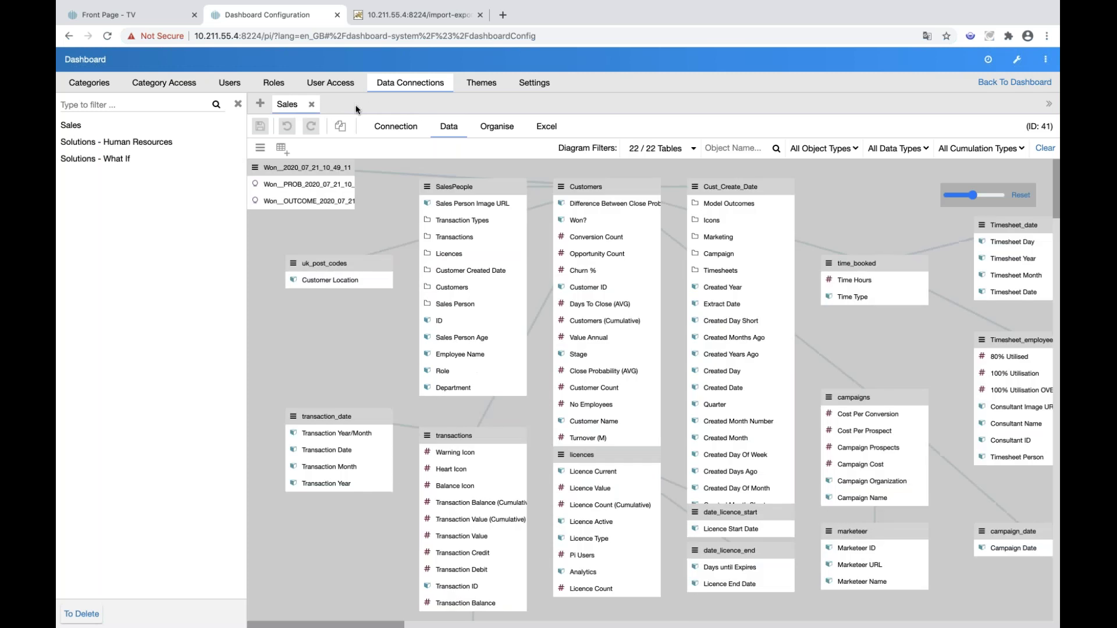
pyautogui.click(312, 104)
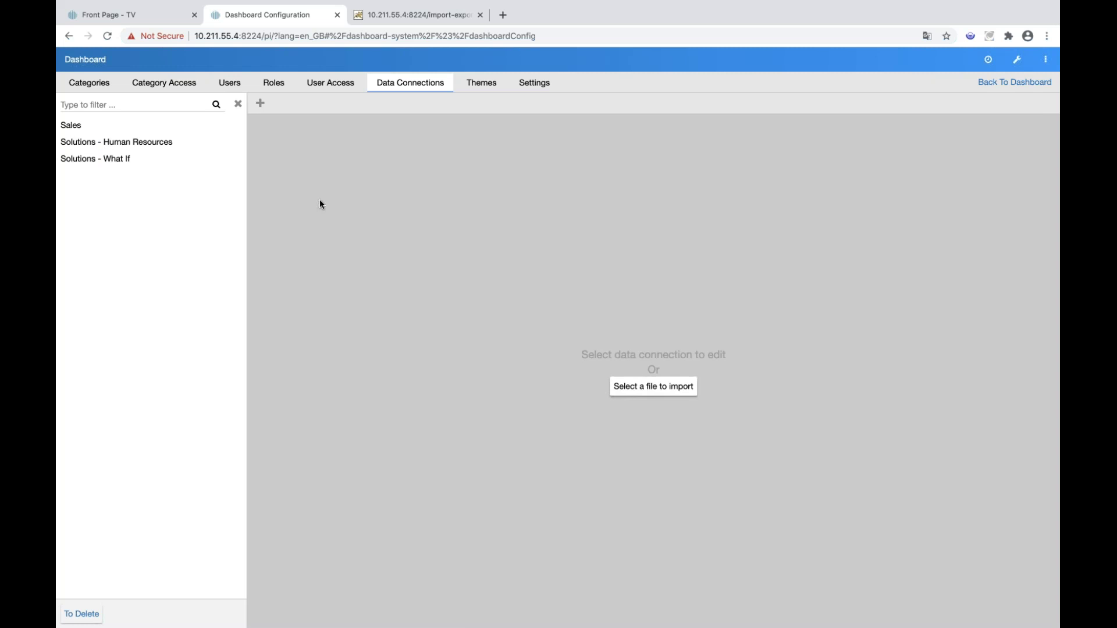
# Review the Sales data connection's objects, details and charts for export, and export it with all charts included
pyautogui.moveTo(235, 131)
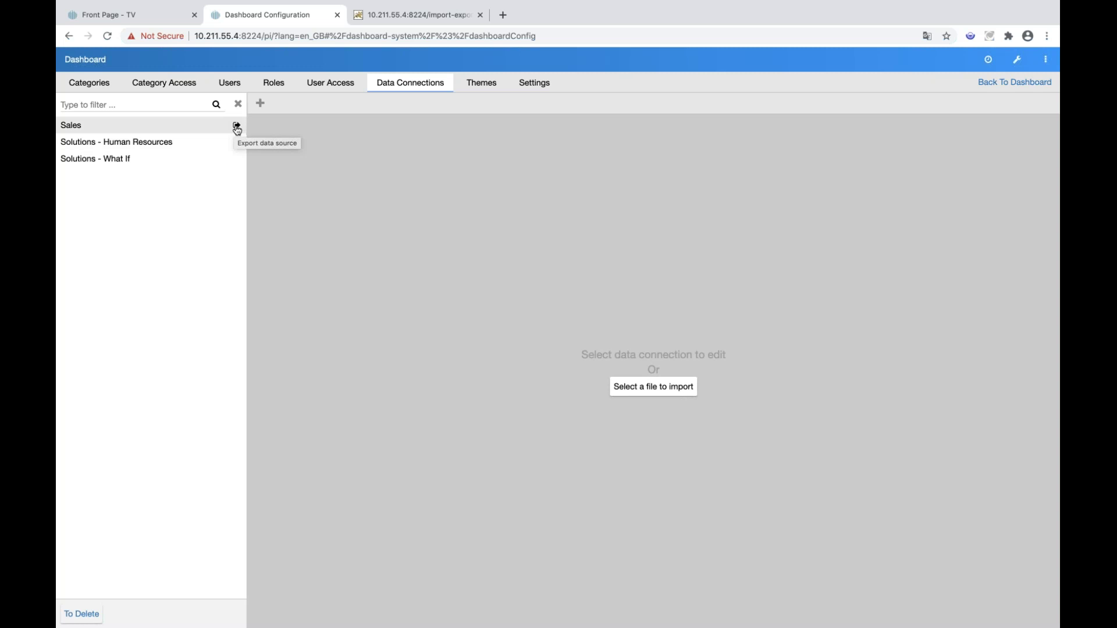
pyautogui.click(236, 128)
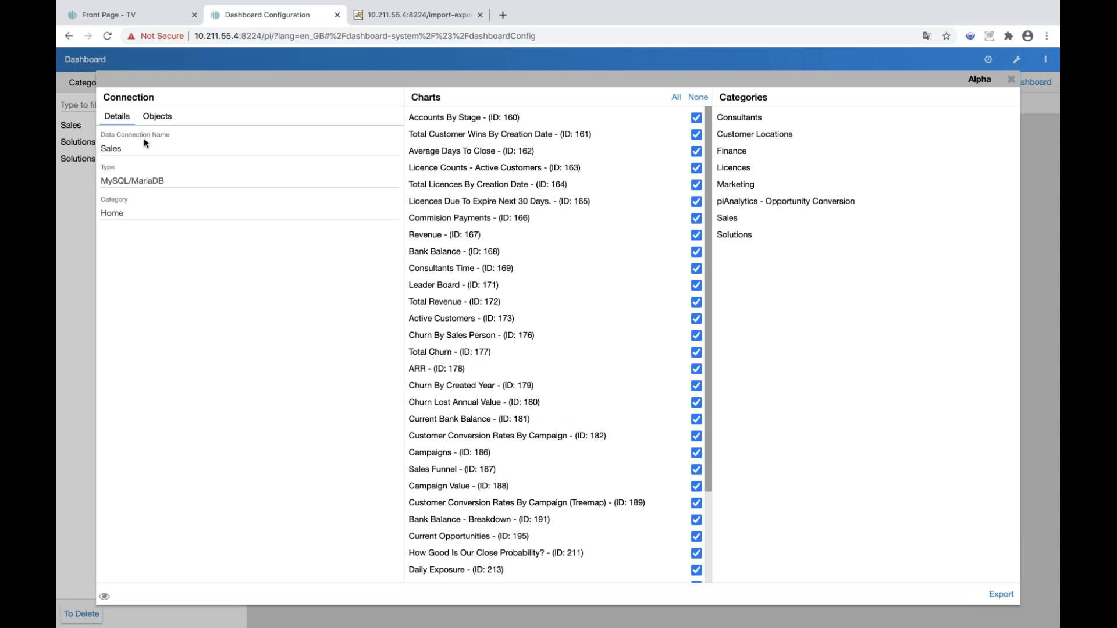
pyautogui.click(159, 118)
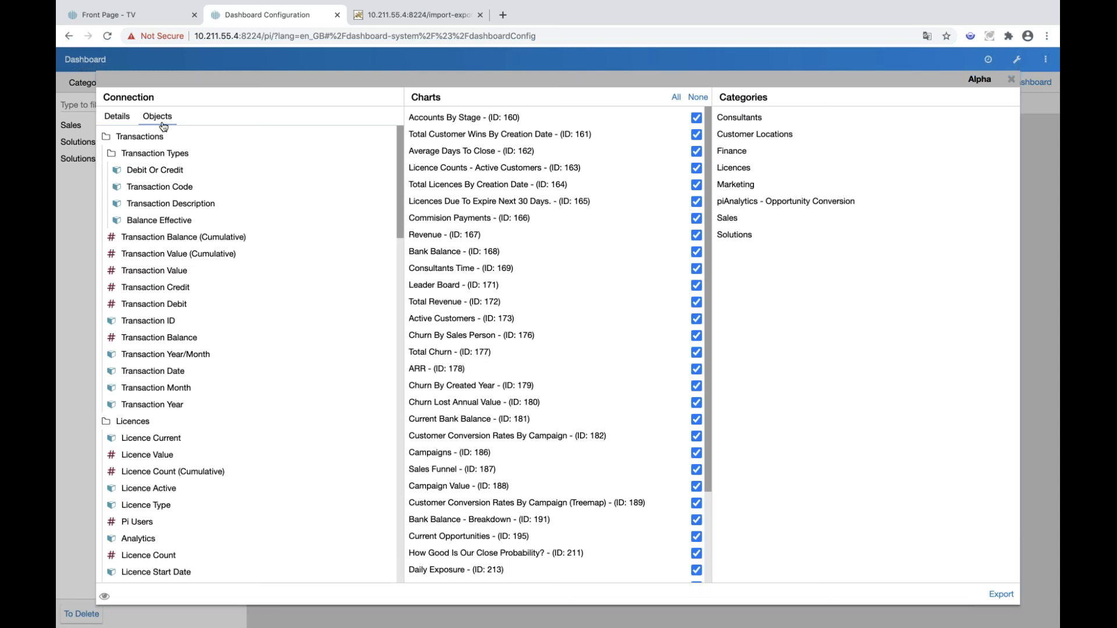
pyautogui.scroll(-15, 190, 329)
pyautogui.scroll(-3, 190, 330)
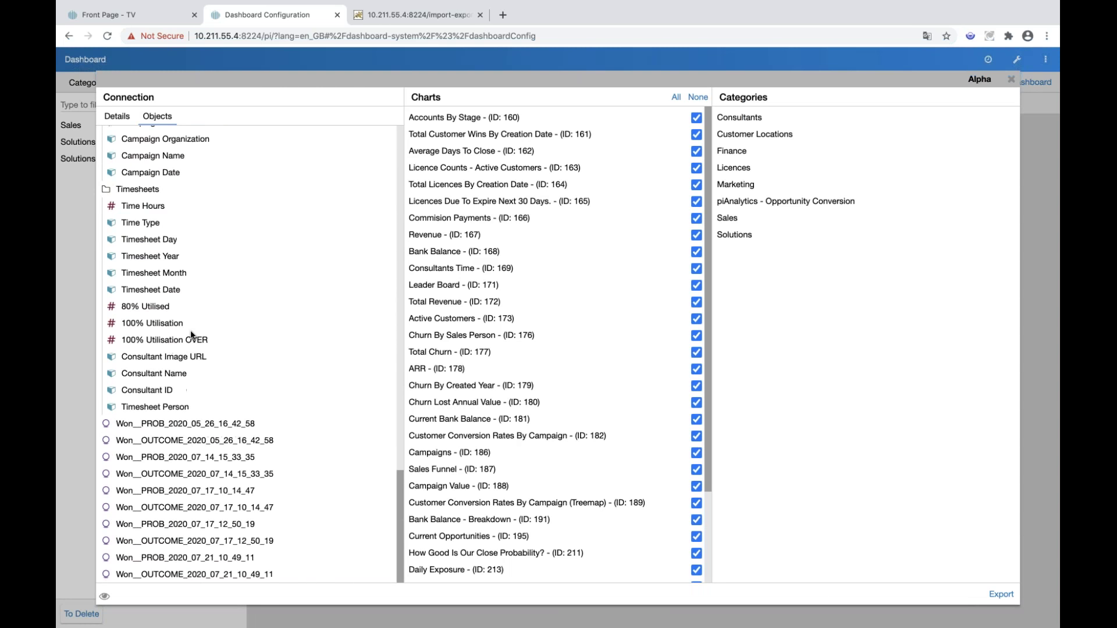
pyautogui.scroll(20, 191, 330)
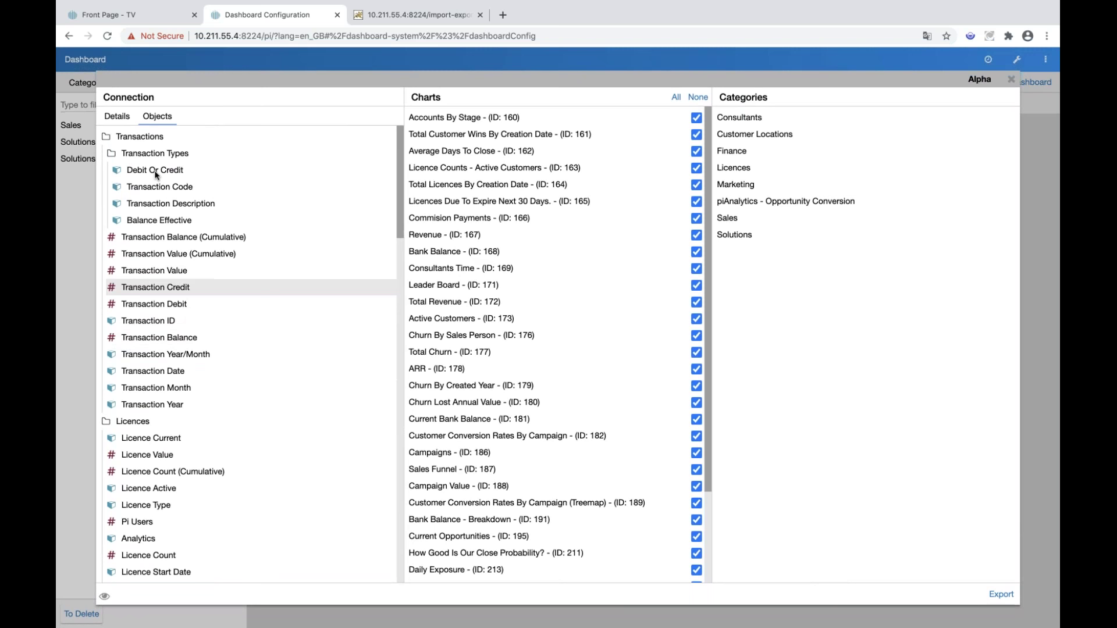
pyautogui.click(116, 116)
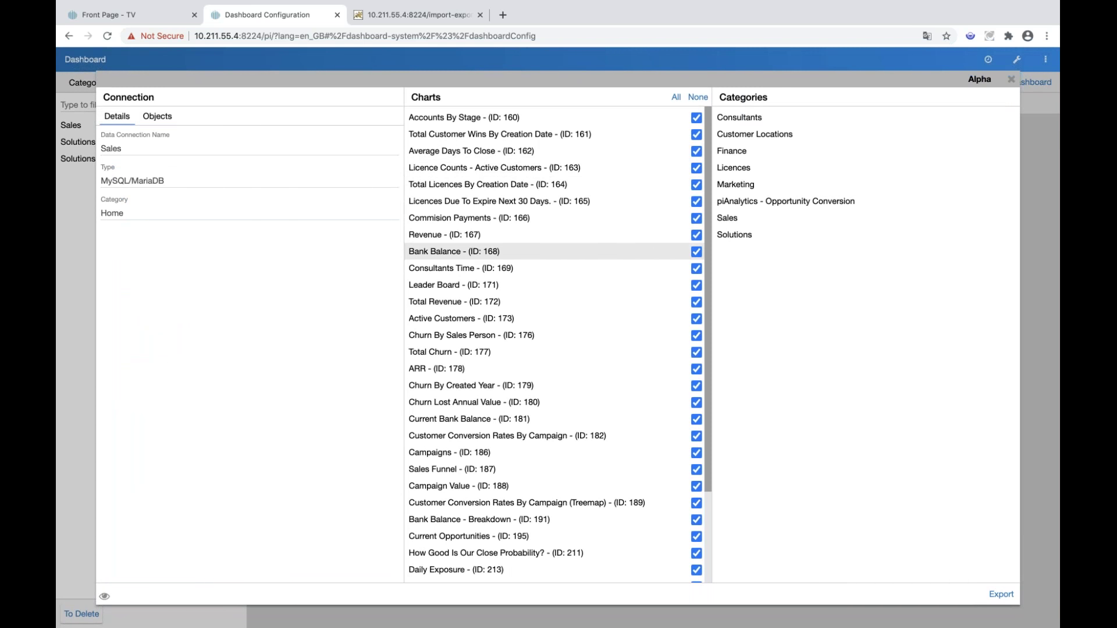
pyautogui.scroll(-3, 546, 251)
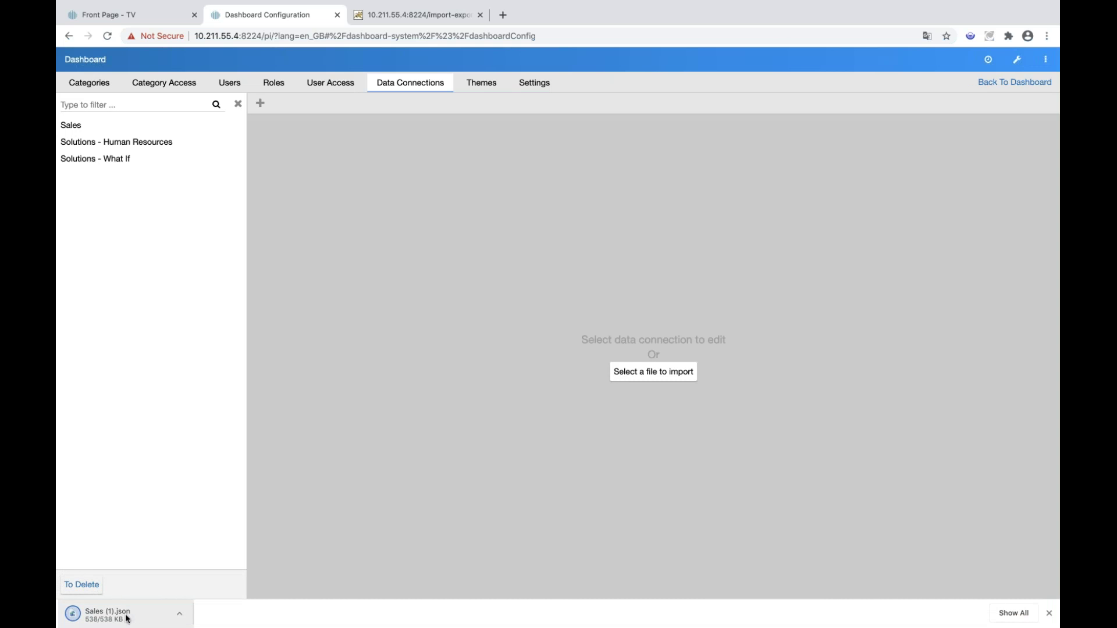
# Open the exported Sales (1).json in Azure Data Studio, look through its contents, and close the window without saving any files
pyautogui.click(180, 615)
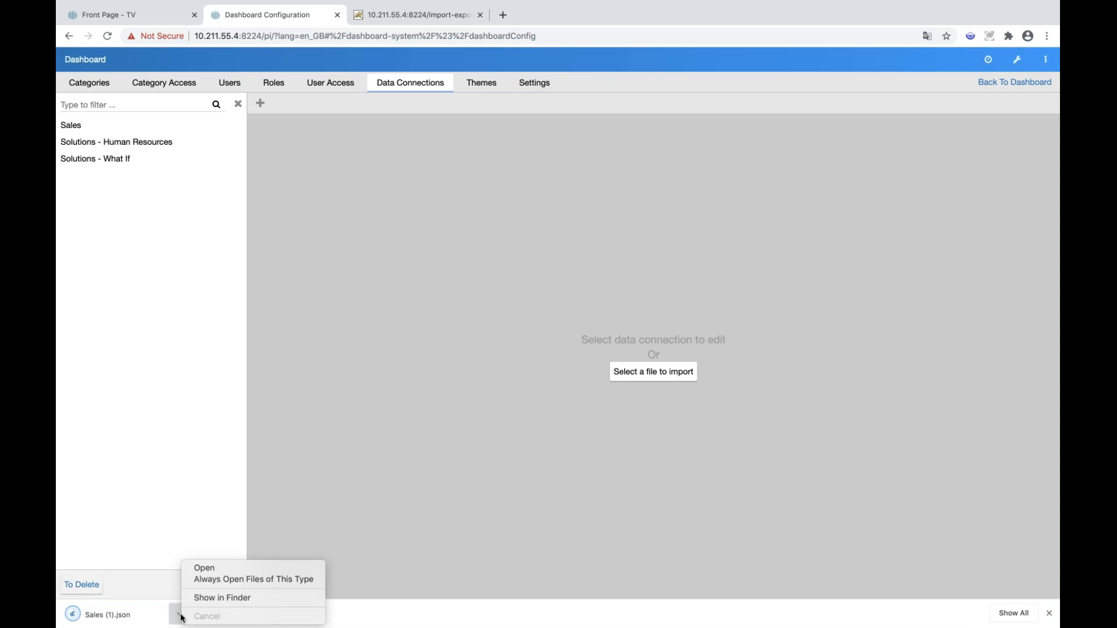
pyautogui.click(213, 570)
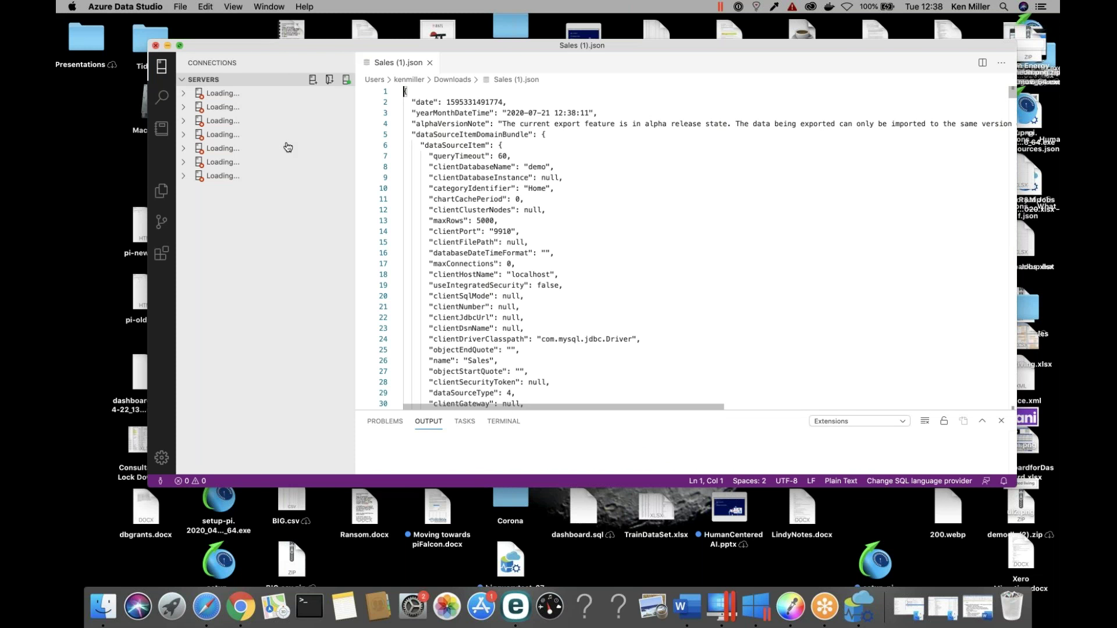
pyautogui.scroll(-10, 458, 277)
pyautogui.scroll(-15, 458, 277)
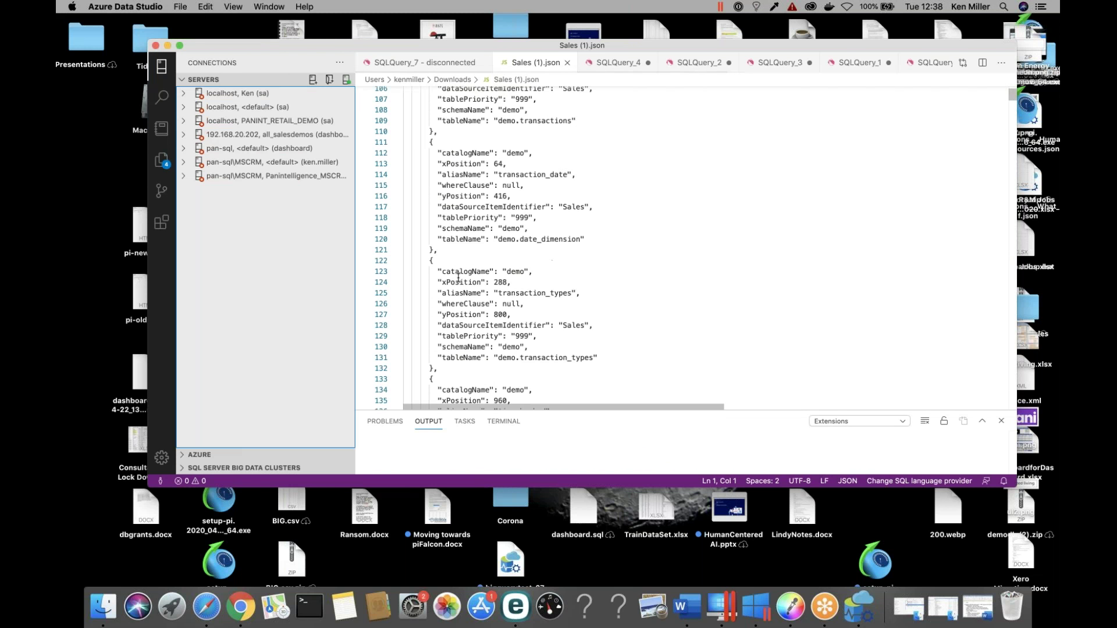
pyautogui.click(155, 47)
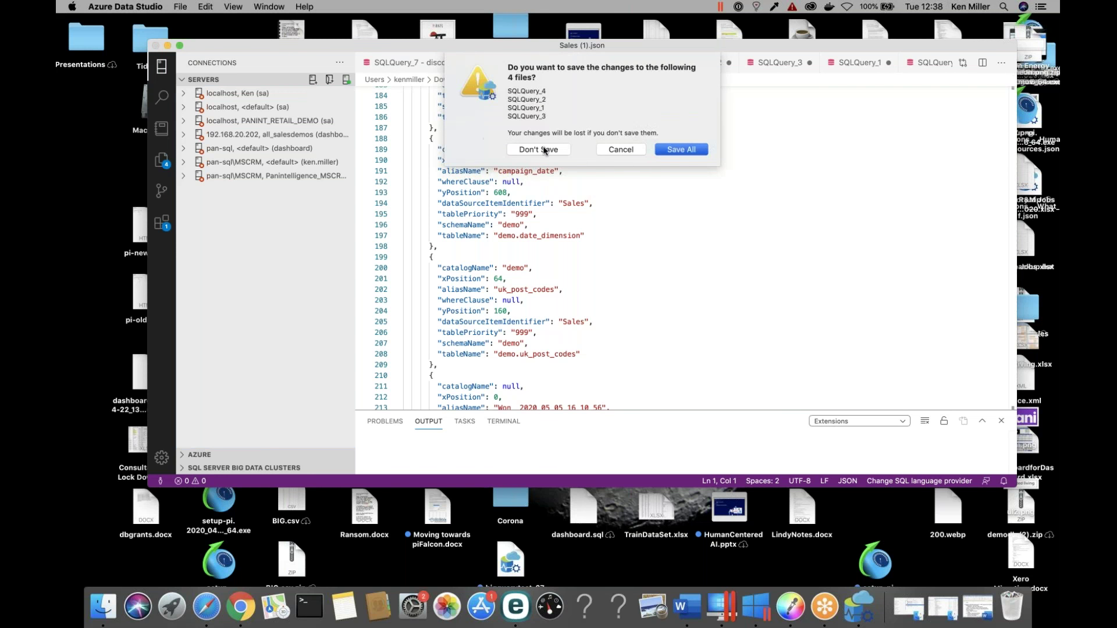
pyautogui.click(553, 155)
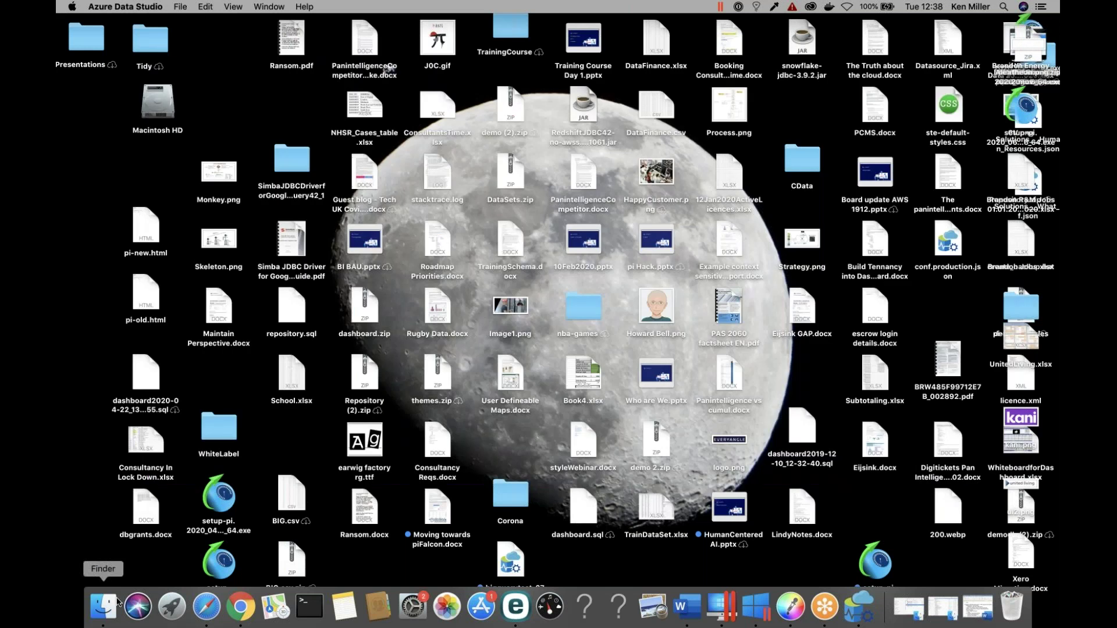
# Switch to Outlook in Safari, start a new message and address it to the colleague
pyautogui.click(206, 607)
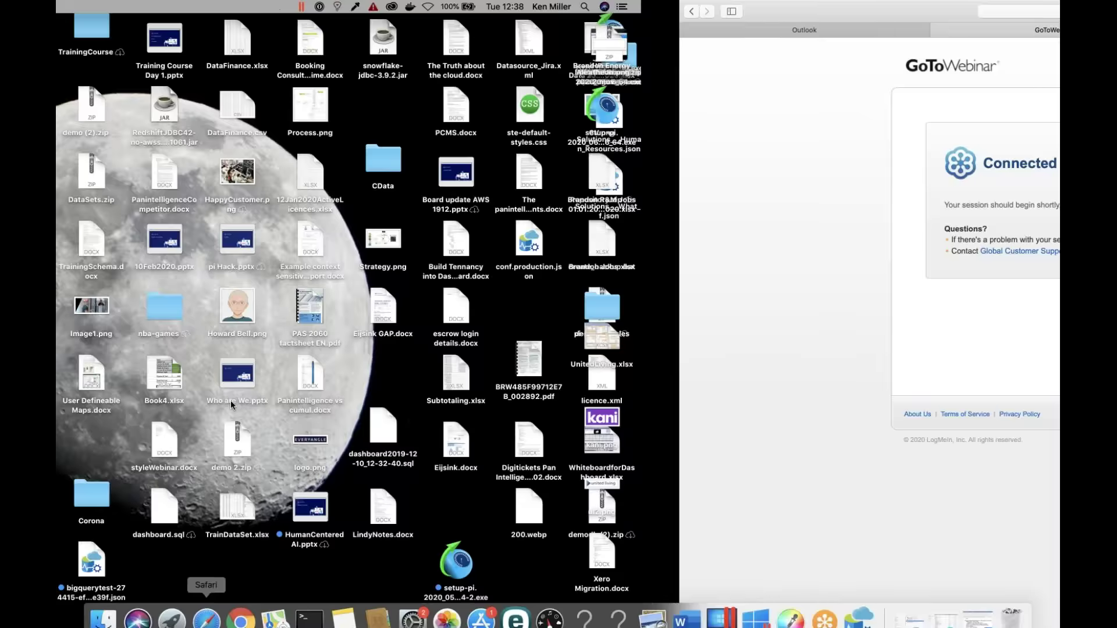
pyautogui.click(229, 25)
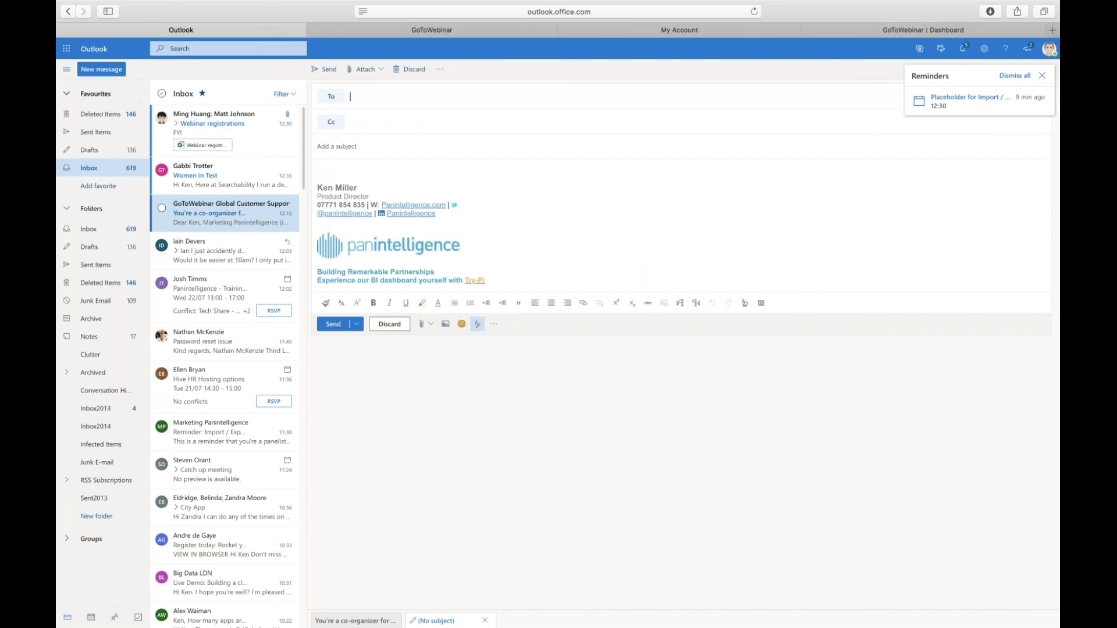
pyautogui.write('min')
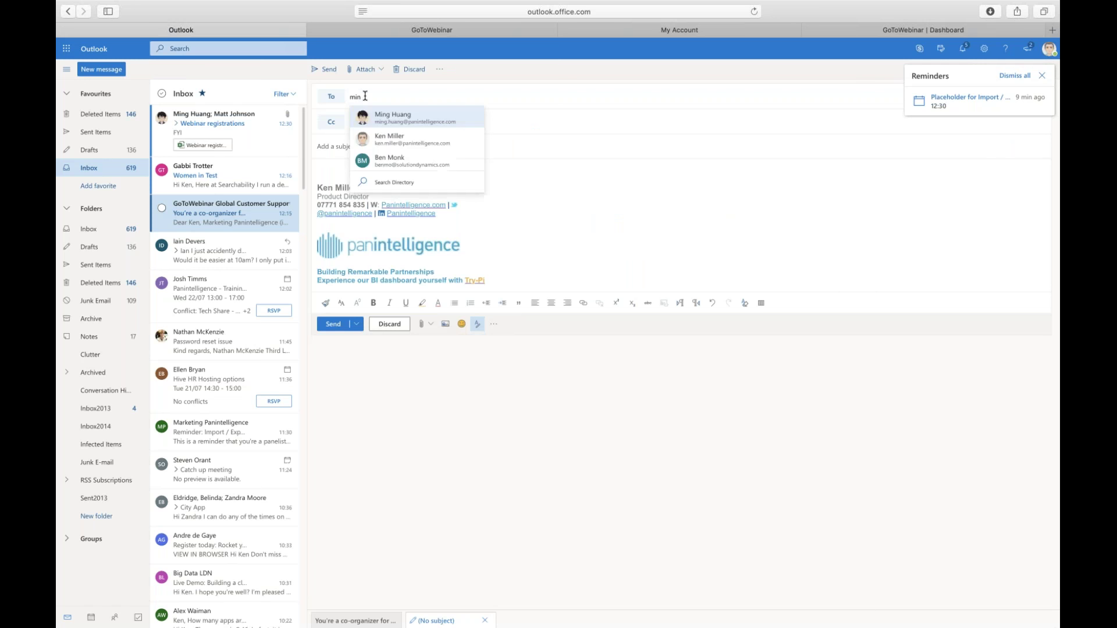
pyautogui.click(398, 119)
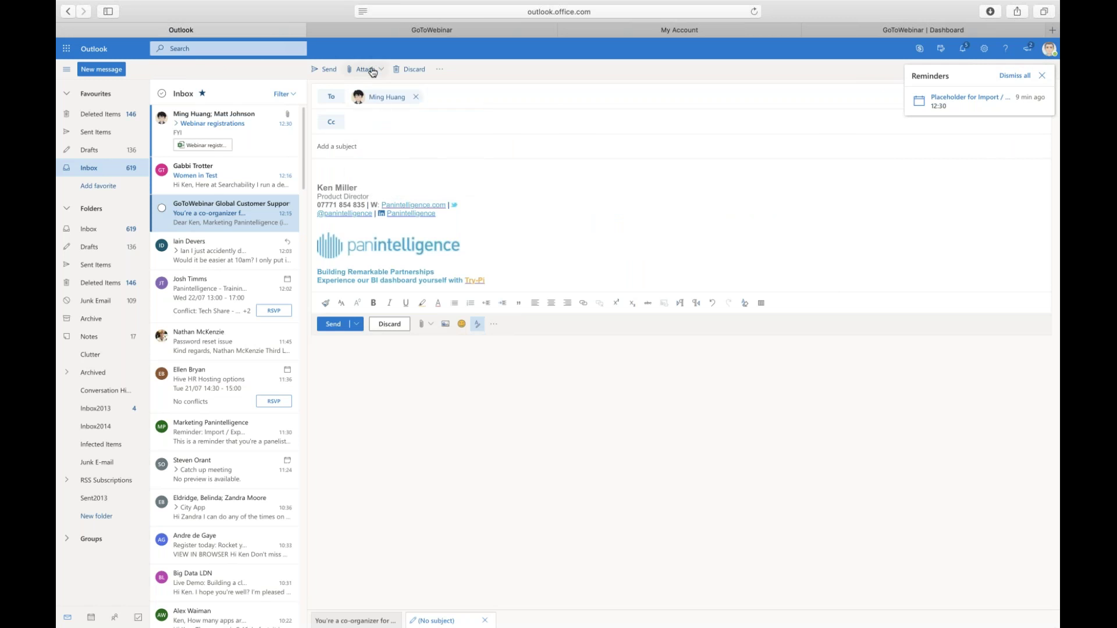
# Attach Sales (1).json from the Downloads folder to the message
pyautogui.click(366, 69)
pyautogui.click(379, 86)
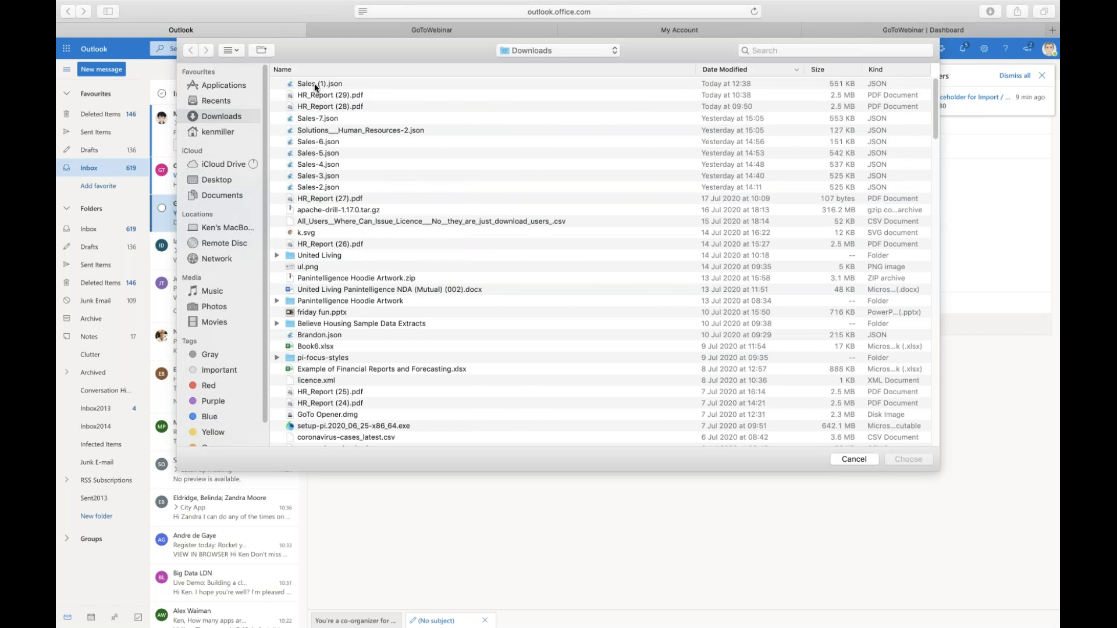
pyautogui.click(315, 84)
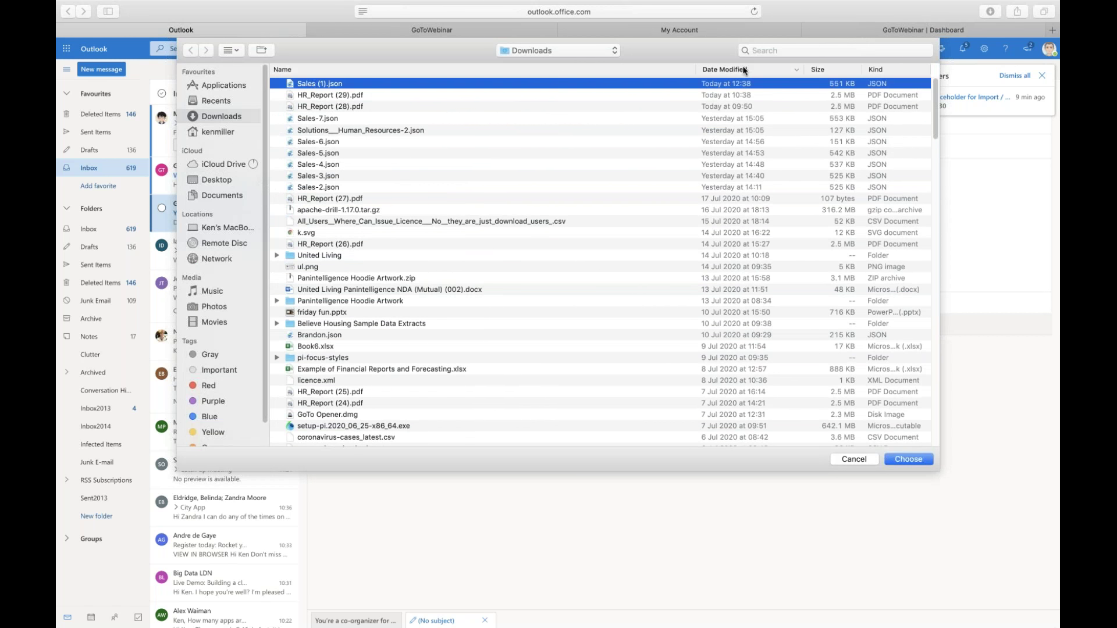
pyautogui.click(905, 459)
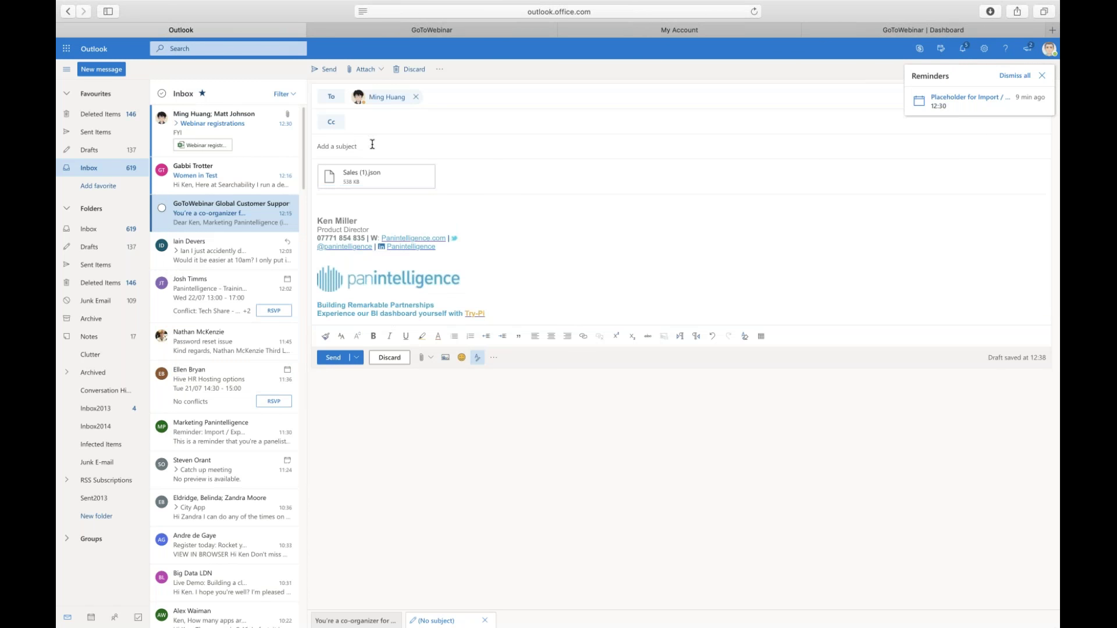
# Give the email a short "Here you go" subject addressing the colleague, send it, and switch away from Safari
pyautogui.click(372, 144)
pyautogui.write('Here you go Ming. TryThis')
pyautogui.click(506, 211)
pyautogui.click(334, 357)
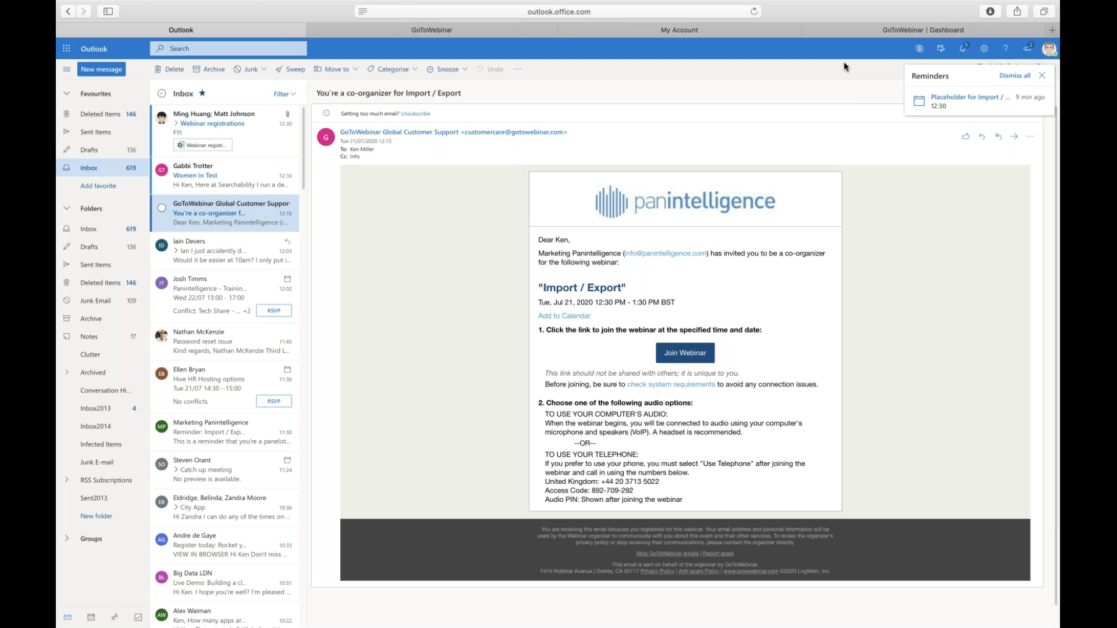
pyautogui.press('super+Tab')
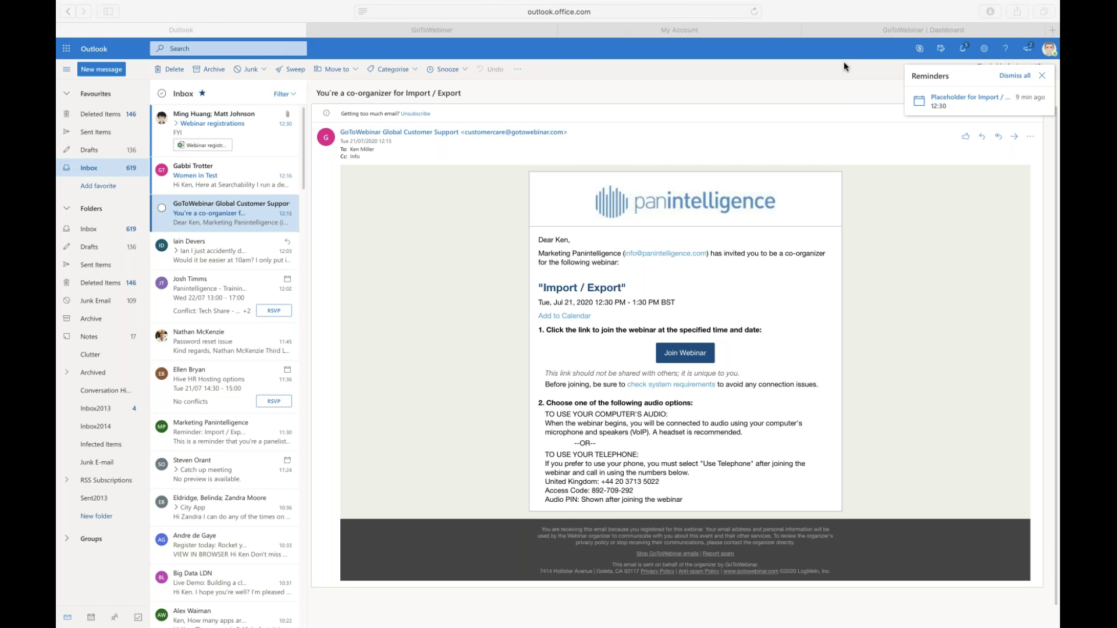
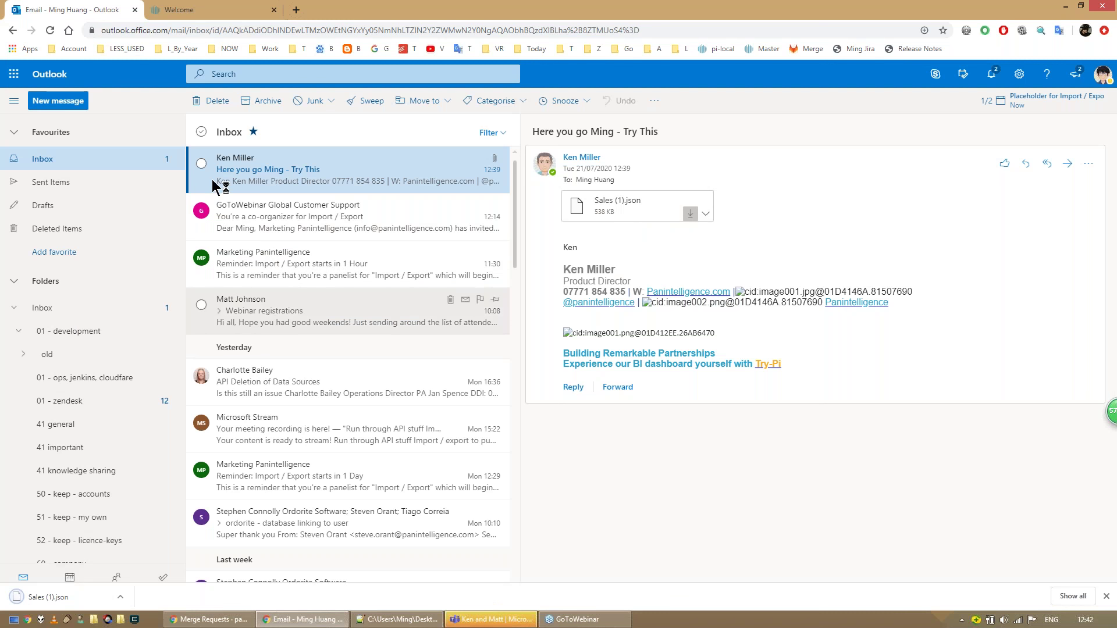
# Switch to the colleague's Panintelligence dashboard, go to the data connections configuration and load the received Sales JSON file for import
pyautogui.click(210, 12)
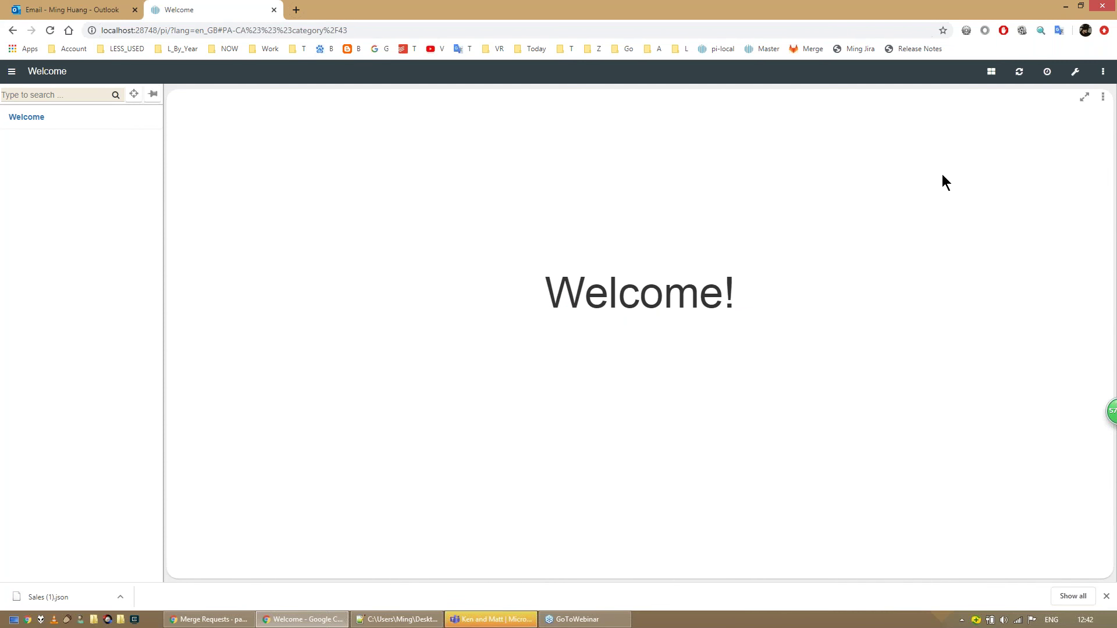
pyautogui.click(1075, 71)
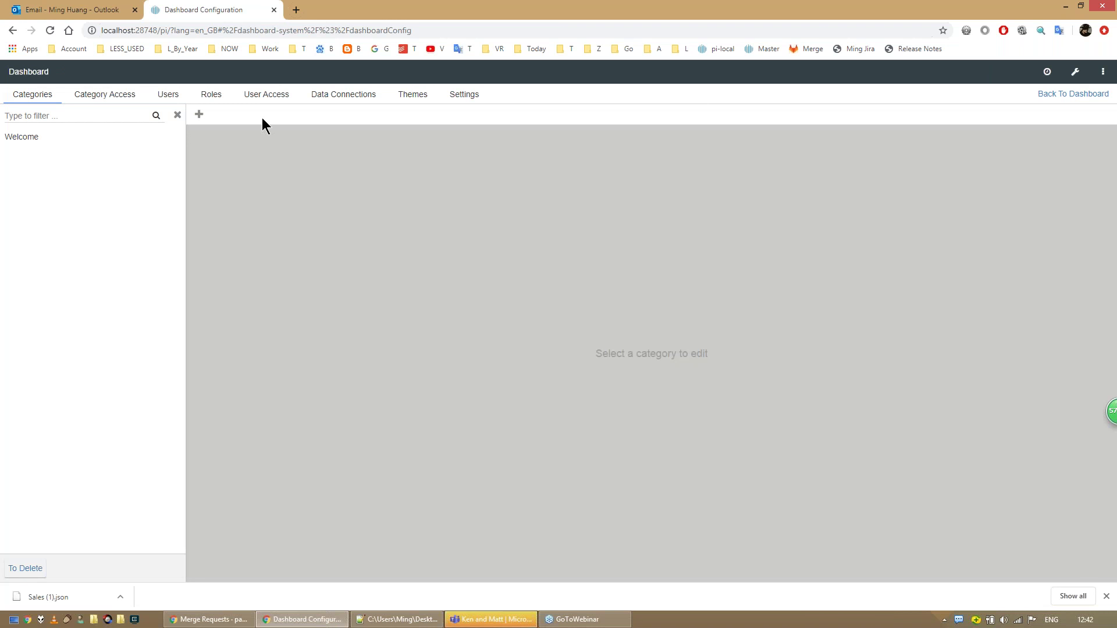
pyautogui.click(335, 95)
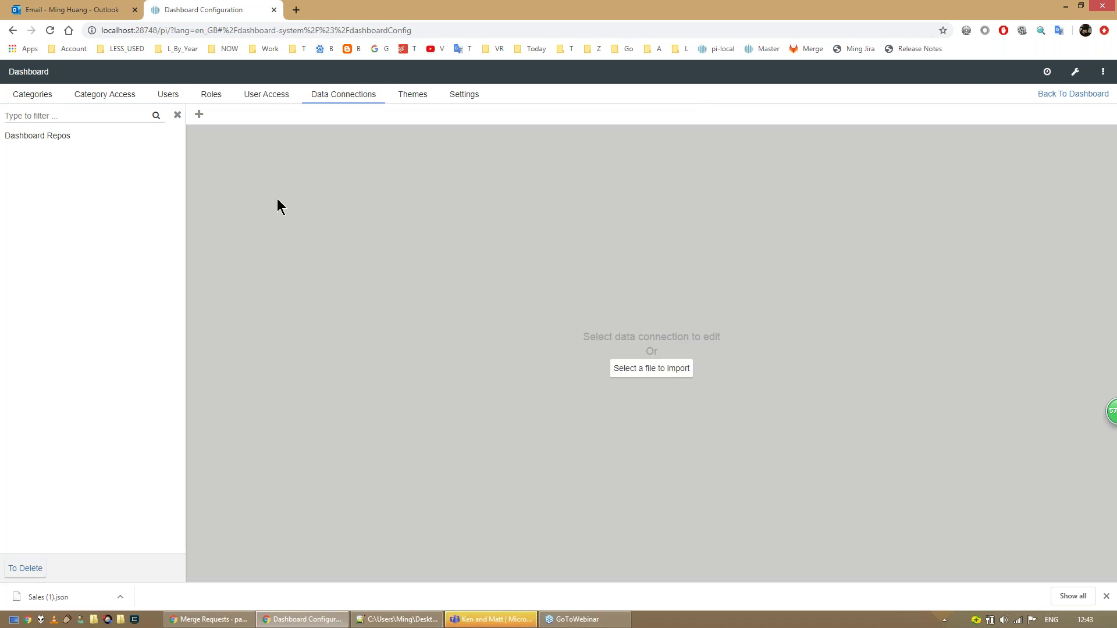
pyautogui.click(640, 367)
pyautogui.click(535, 142)
pyautogui.click(849, 591)
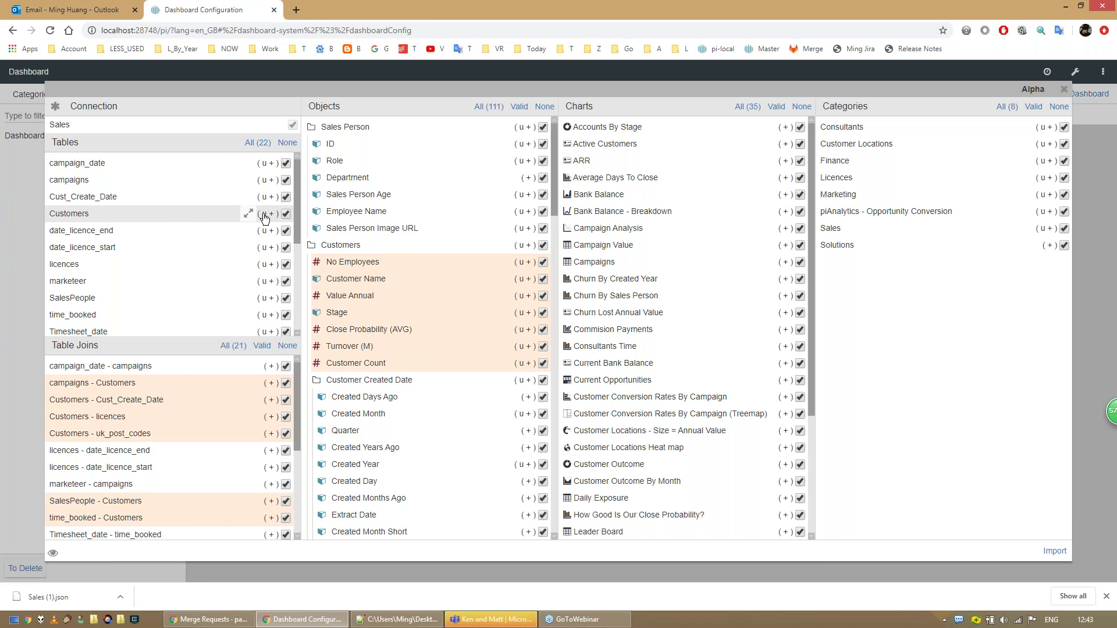
# Check the items linked to the Customers and date_licence_end tables, toggle date_licence_end off and on, and import the complete Sales connection
pyautogui.moveTo(265, 217)
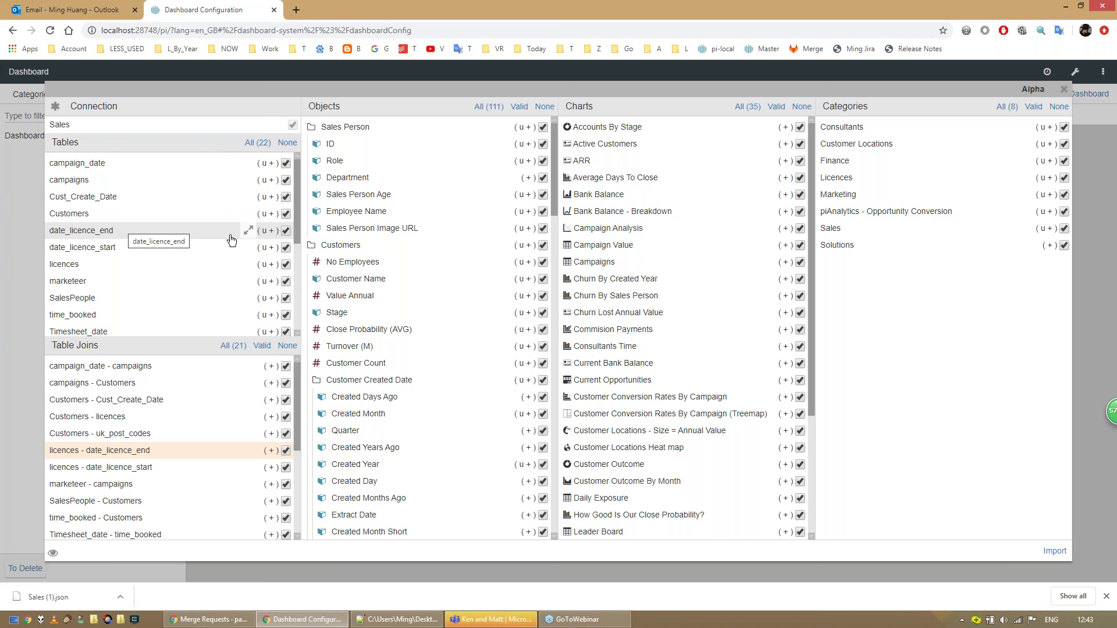
pyautogui.moveTo(271, 235)
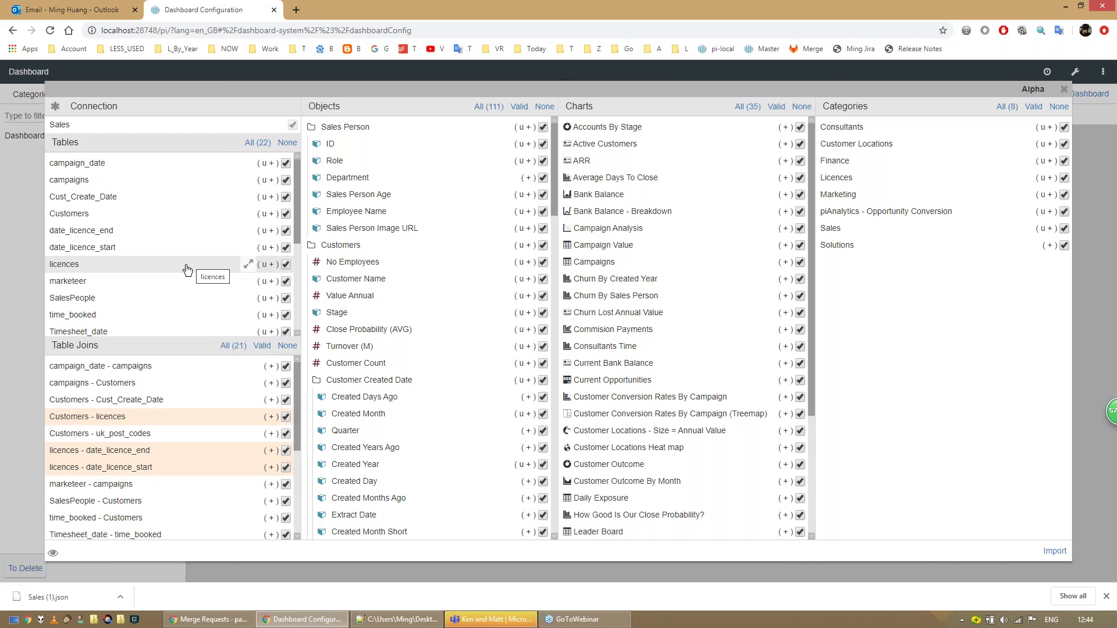
pyautogui.click(176, 234)
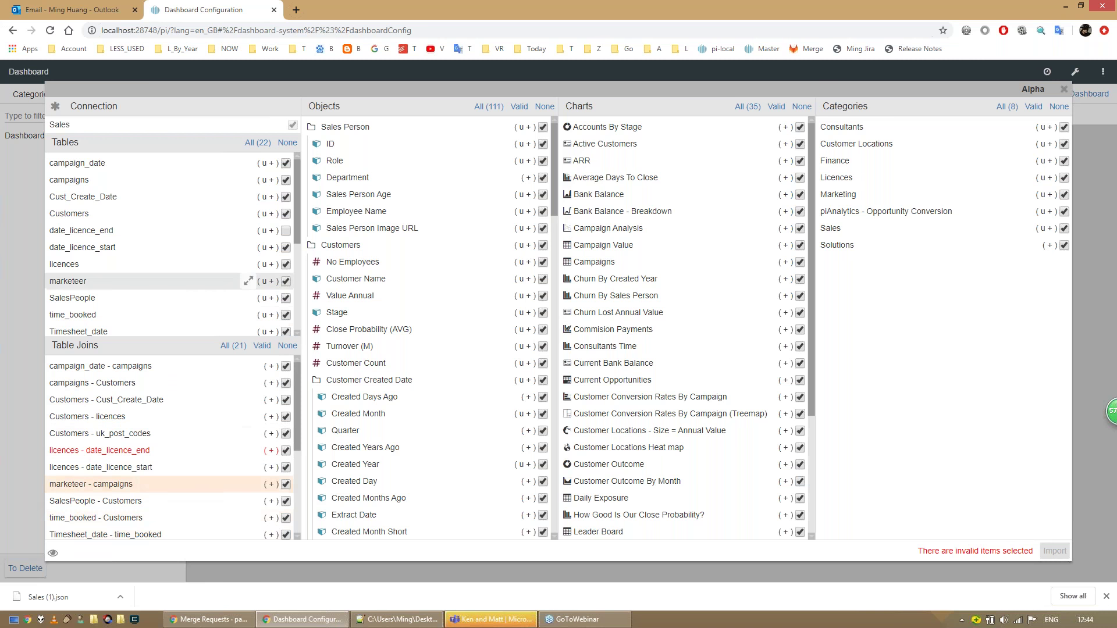
pyautogui.click(158, 232)
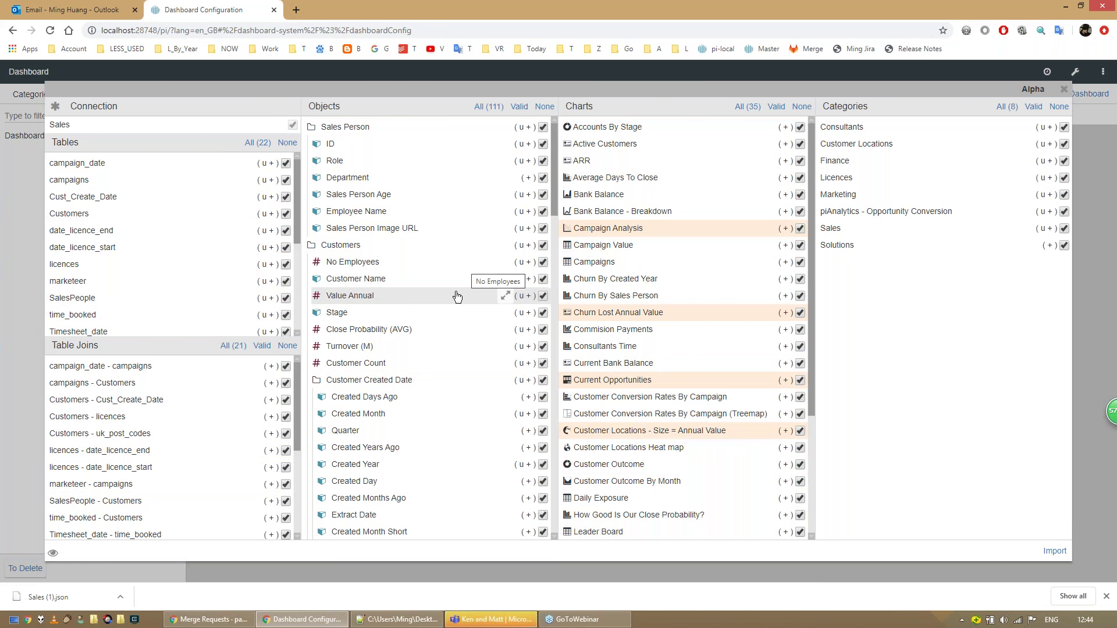
pyautogui.click(1059, 551)
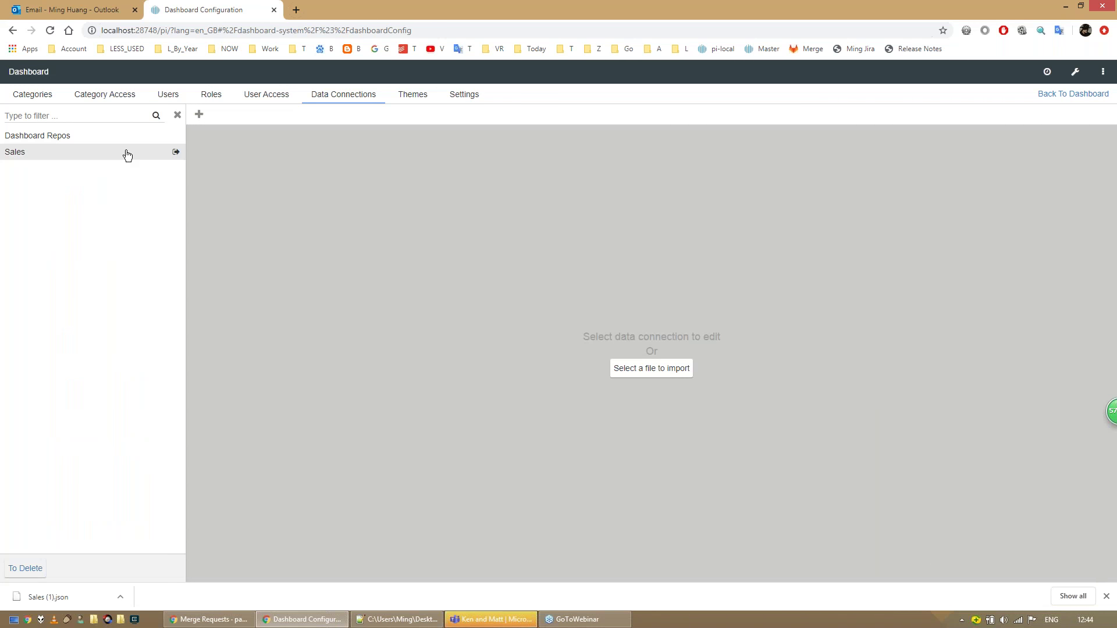
# Enter the database password for the imported Sales connection, validate the connection and save it
pyautogui.click(18, 158)
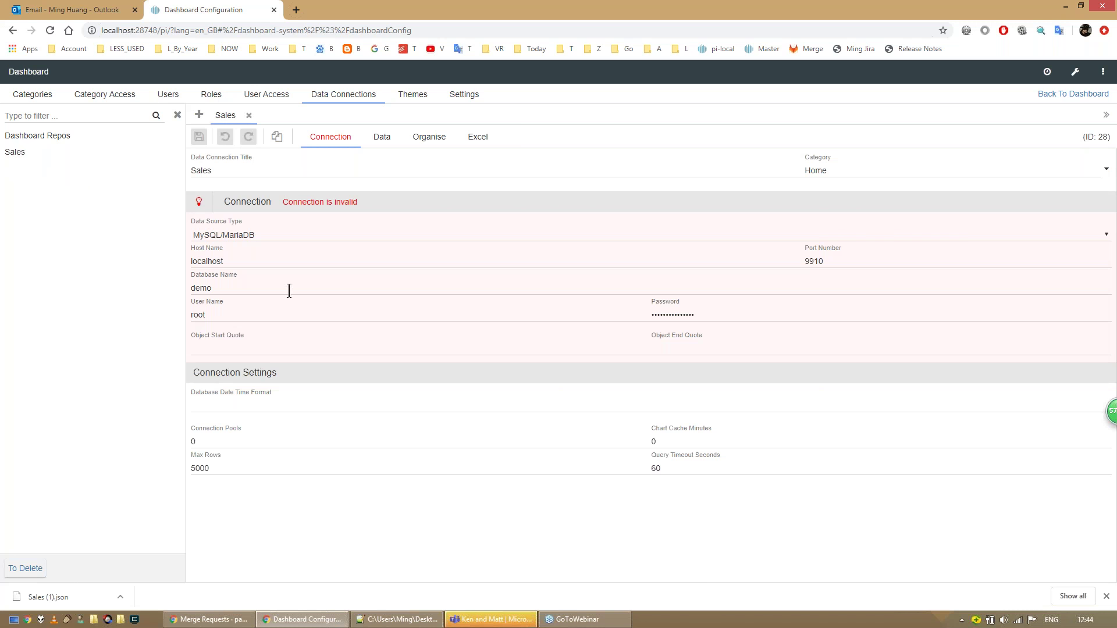
pyautogui.moveTo(707, 313); pyautogui.dragTo(613, 313)
pyautogui.hotkey('ctrl', 'v')
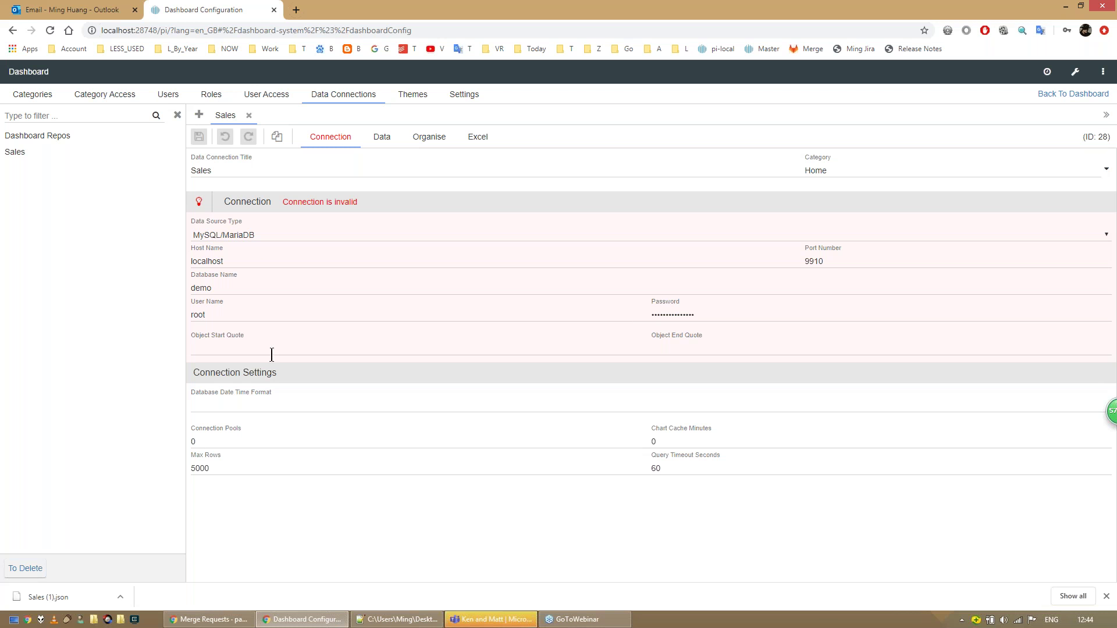
pyautogui.click(198, 202)
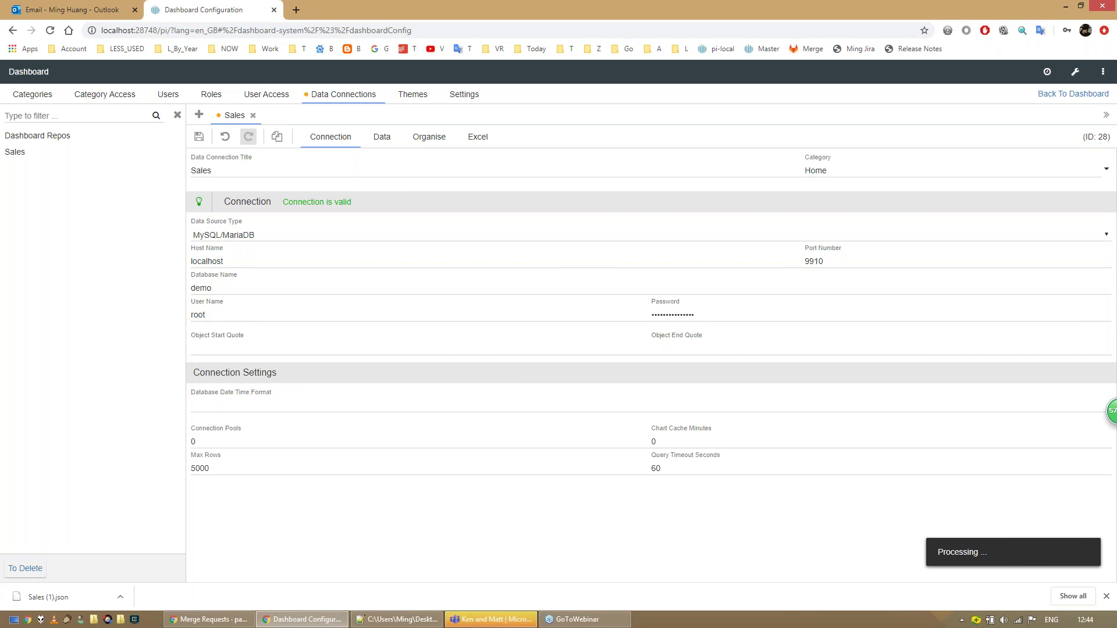
pyautogui.click(199, 137)
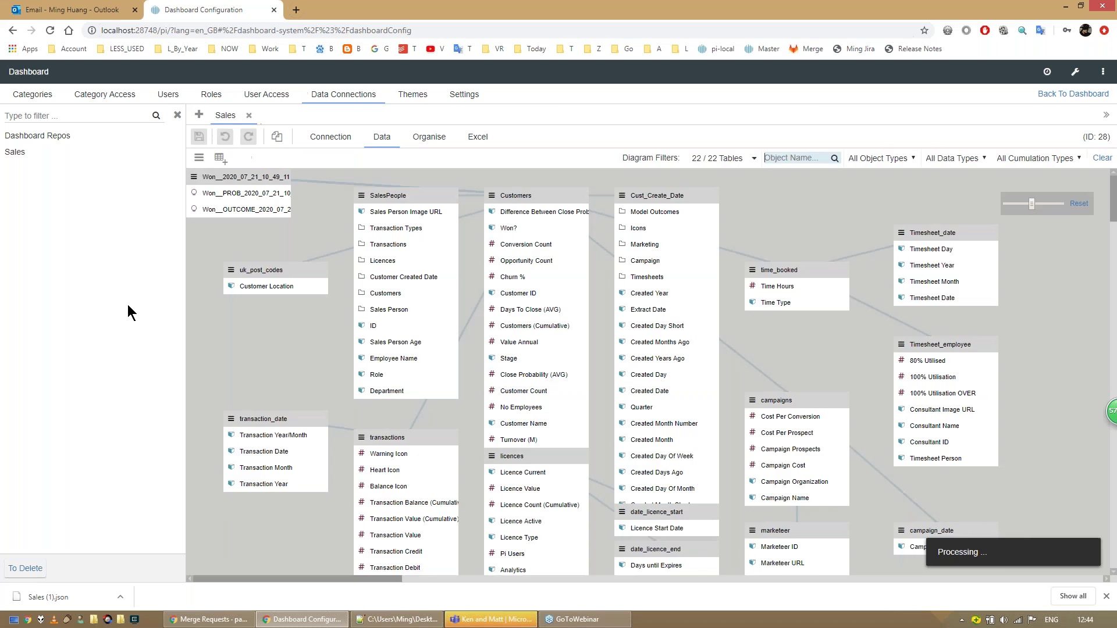
pyautogui.click(320, 133)
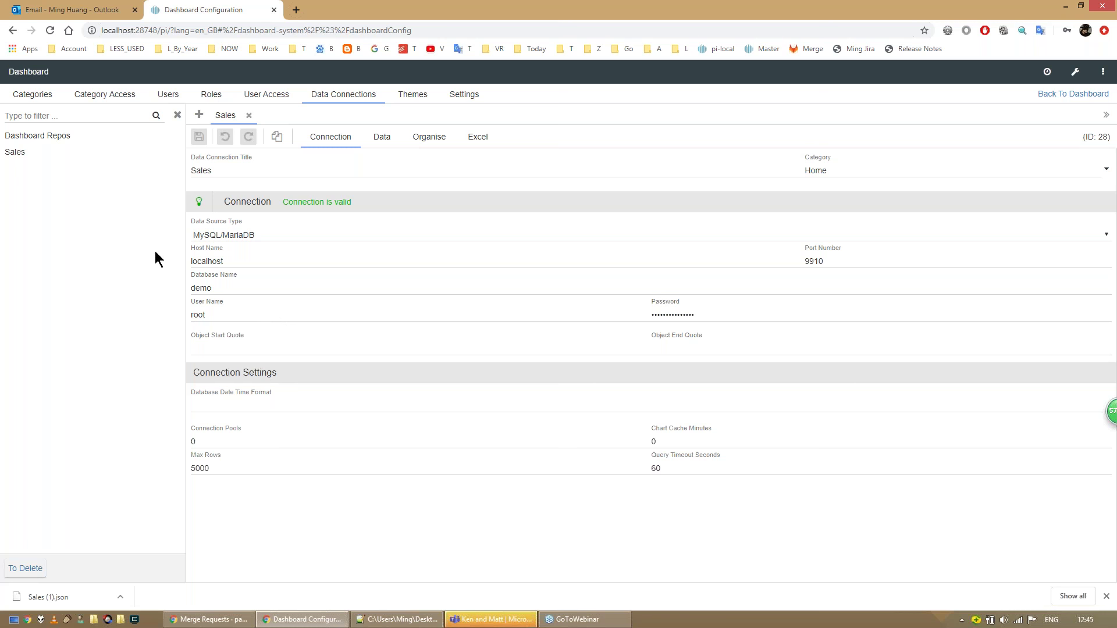
# Return to the dashboard and look through the imported Marketing, Sales and Finance categories under Solutions
pyautogui.click(1057, 96)
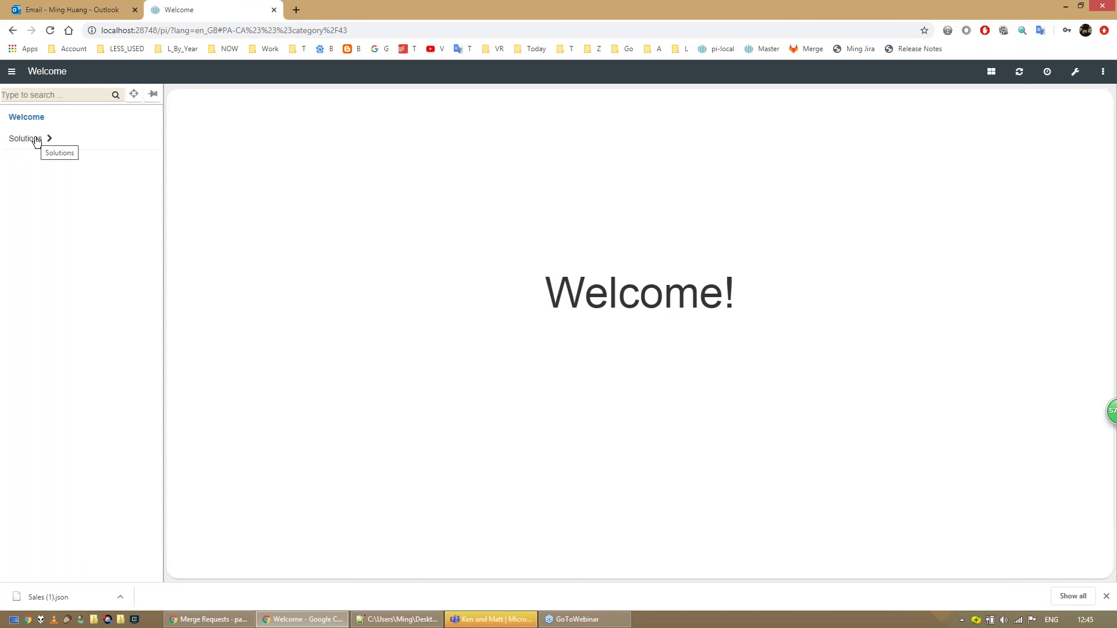
pyautogui.click(25, 141)
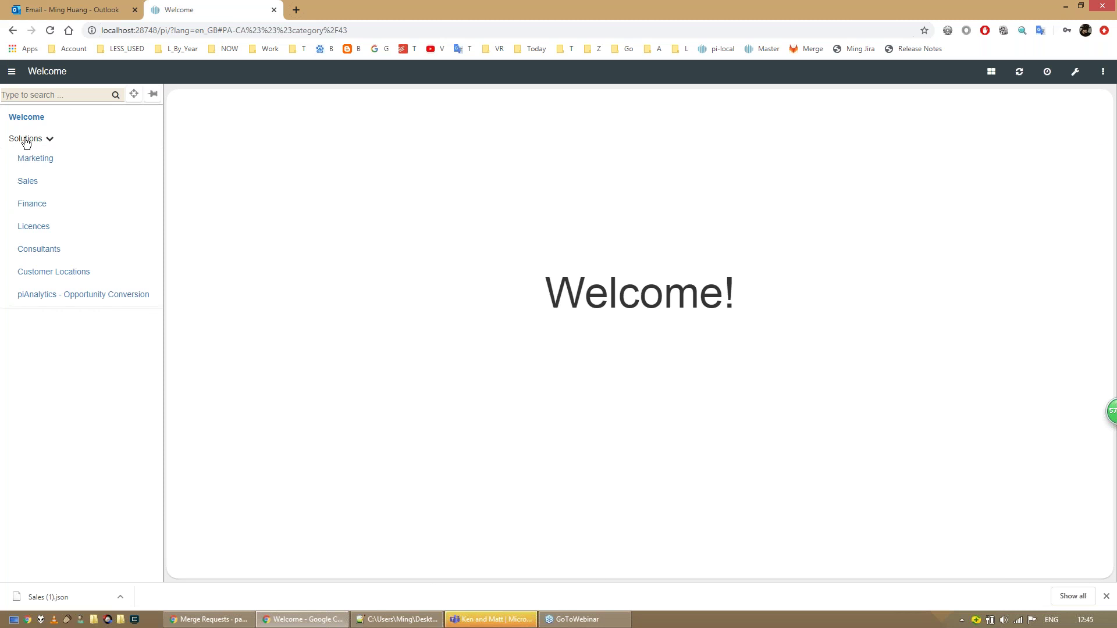
pyautogui.click(29, 162)
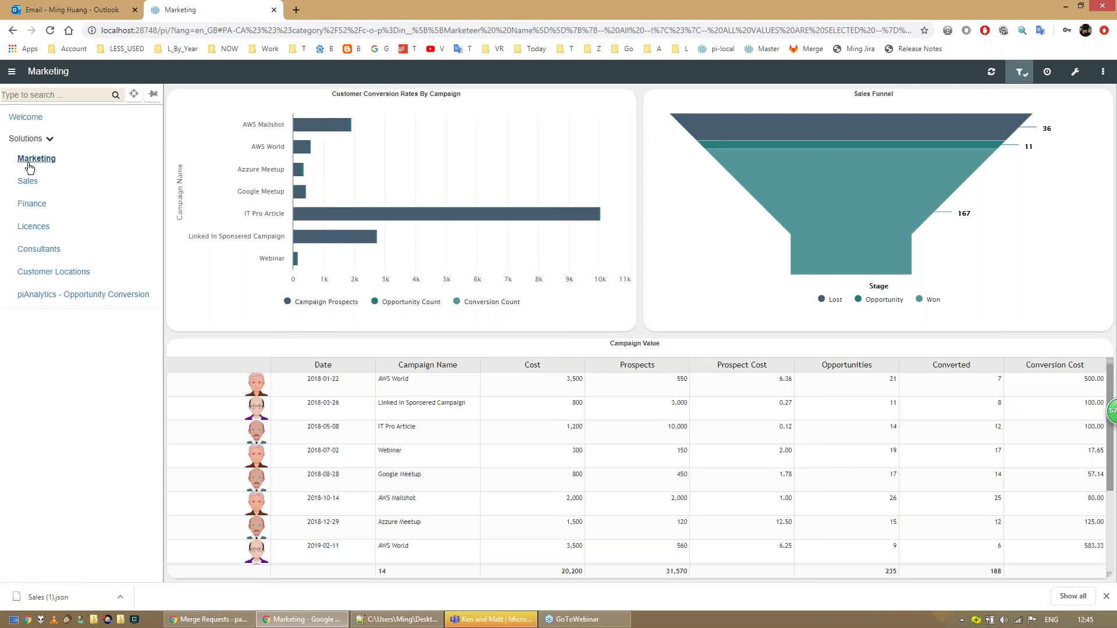
pyautogui.click(27, 182)
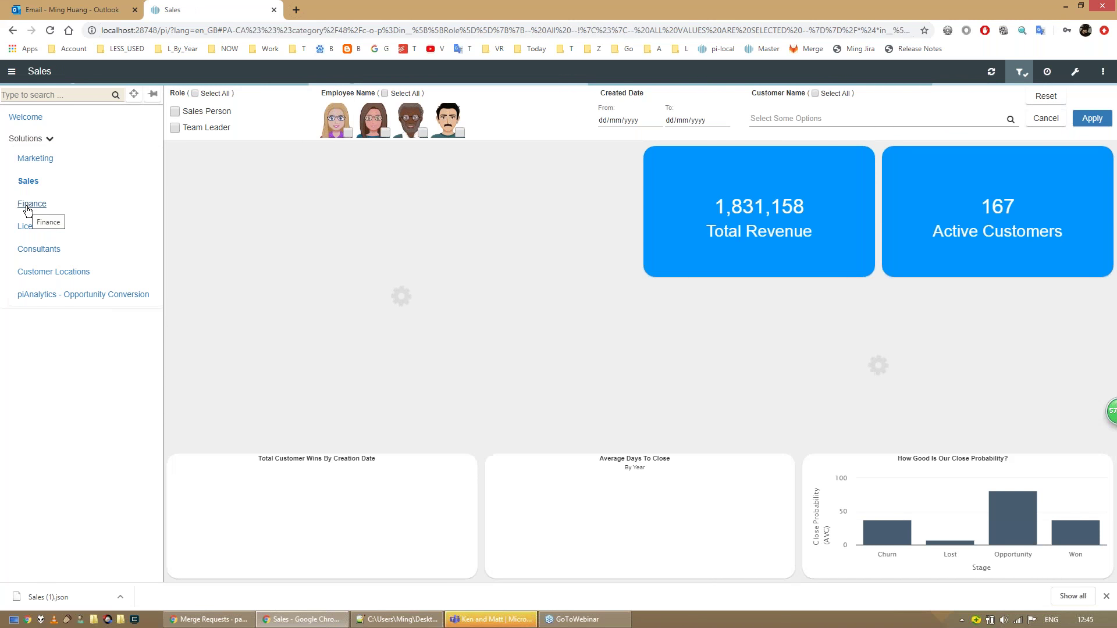
pyautogui.click(29, 205)
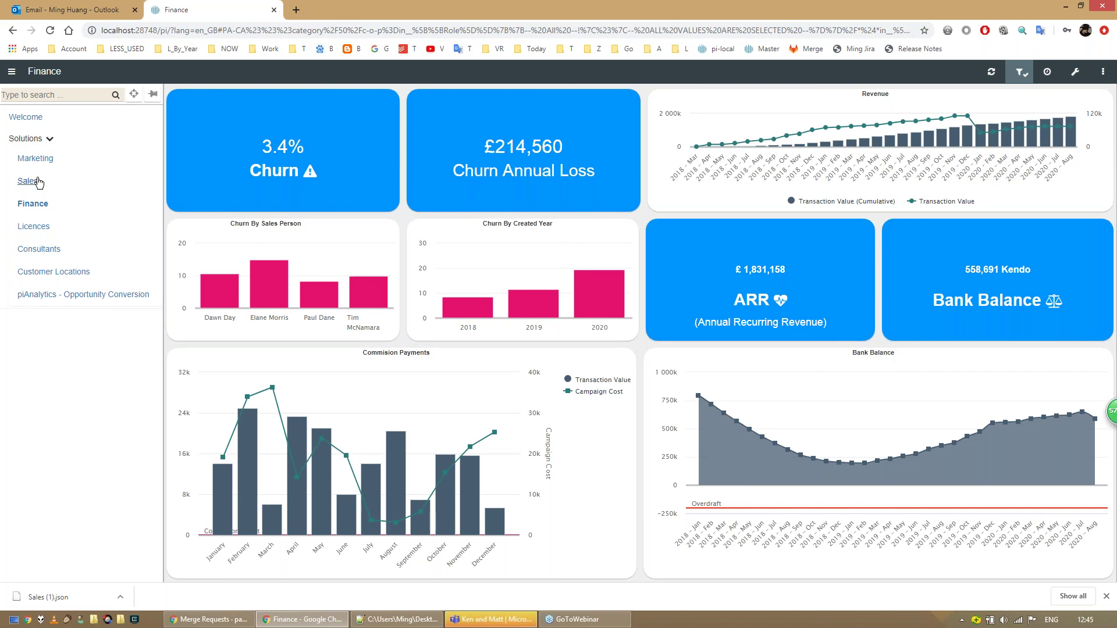
pyautogui.click(35, 158)
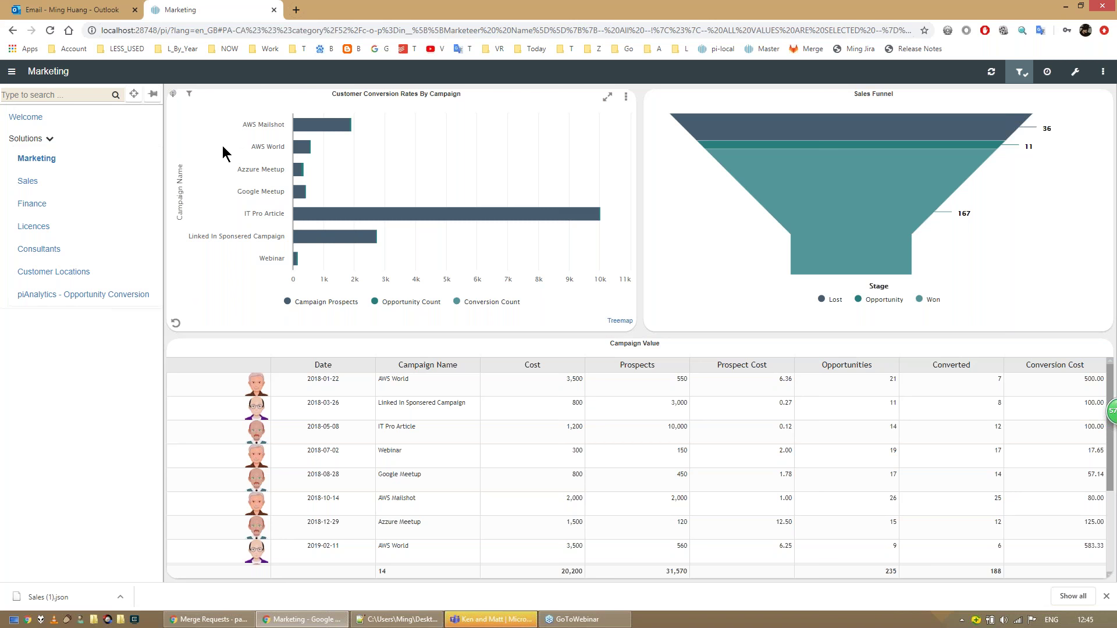
pyautogui.moveTo(733, 175)
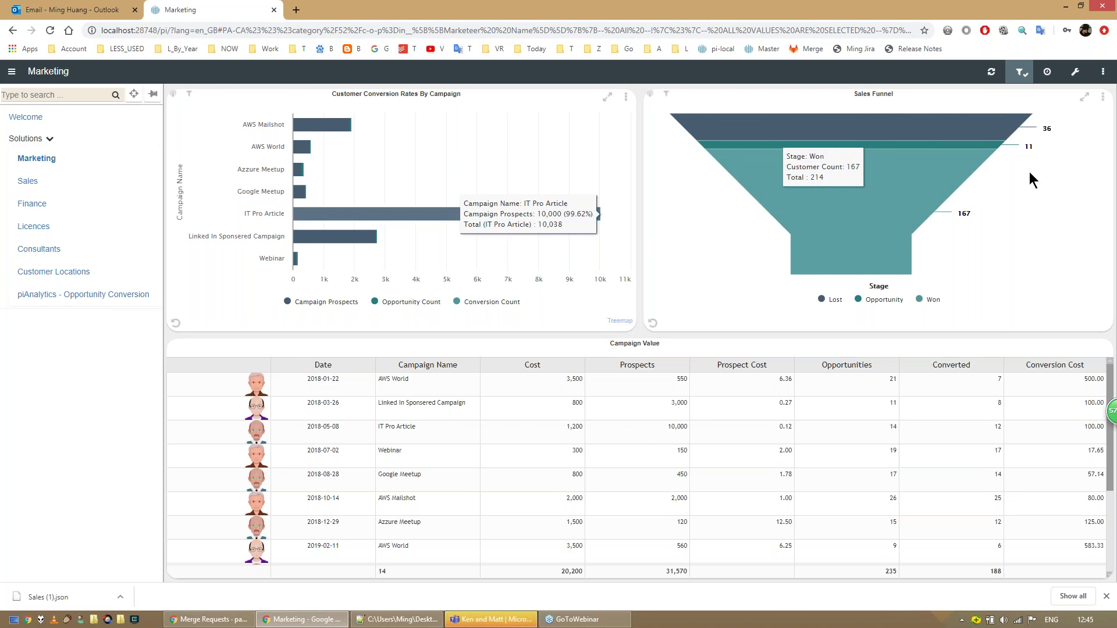
# Review the database name in the Sales connection's settings and return to the dashboard
pyautogui.click(1079, 78)
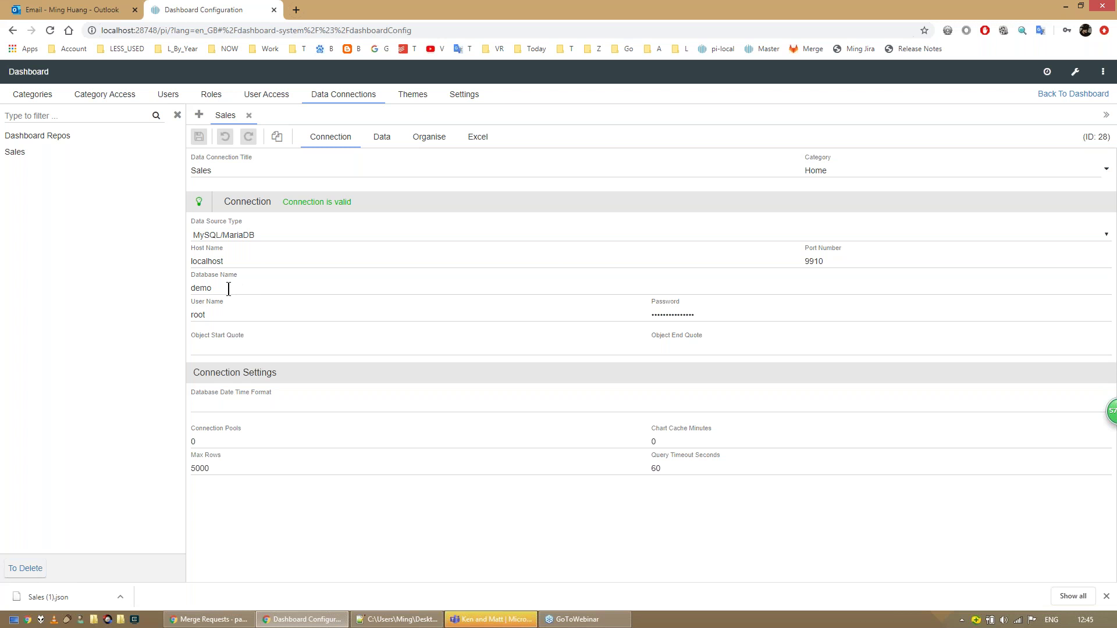
pyautogui.moveTo(228, 289); pyautogui.dragTo(168, 287)
pyautogui.doubleClick(234, 289)
pyautogui.click(233, 289)
pyautogui.click(1062, 99)
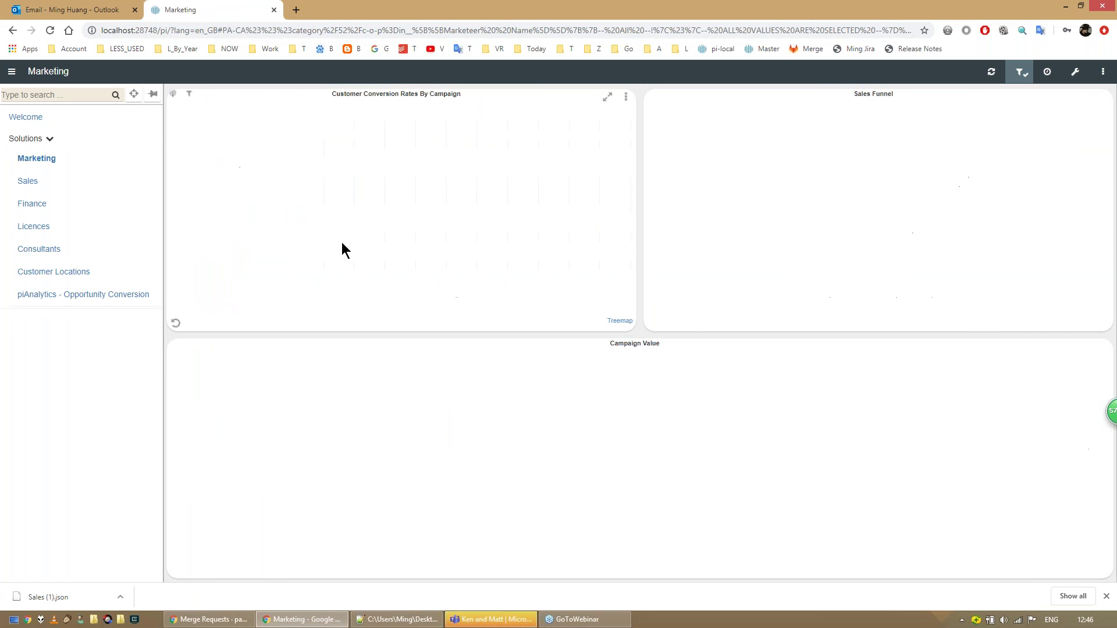
# View the Sales and Finance dashboards, hide the filters on Finance, and open the Licences dashboard
pyautogui.click(28, 181)
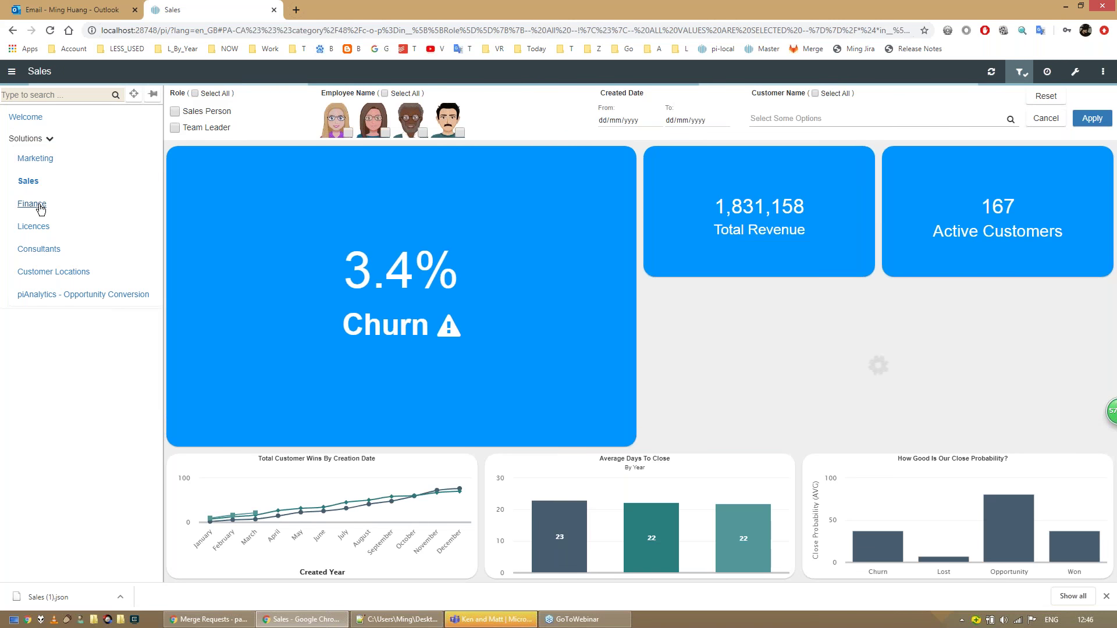
pyautogui.click(32, 205)
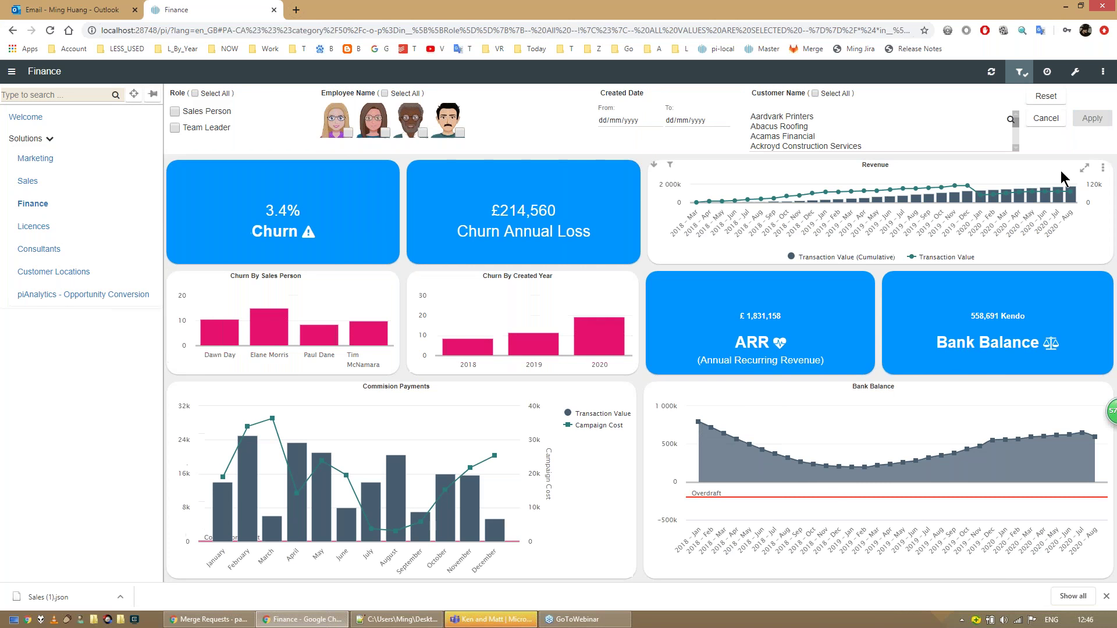
pyautogui.click(1019, 71)
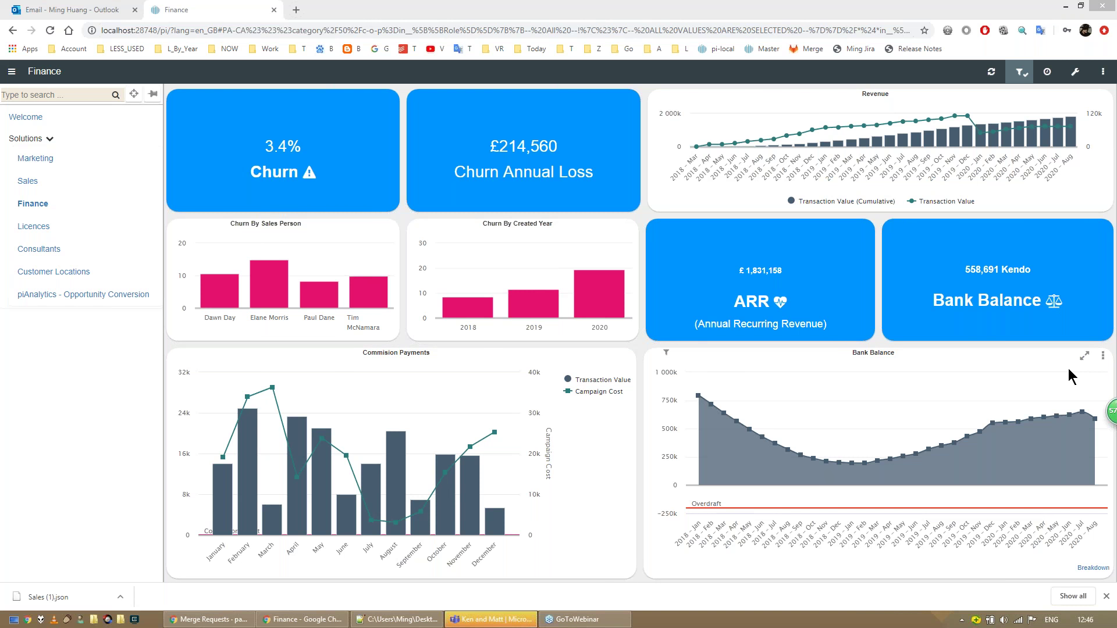
pyautogui.moveTo(1071, 381)
pyautogui.click(41, 228)
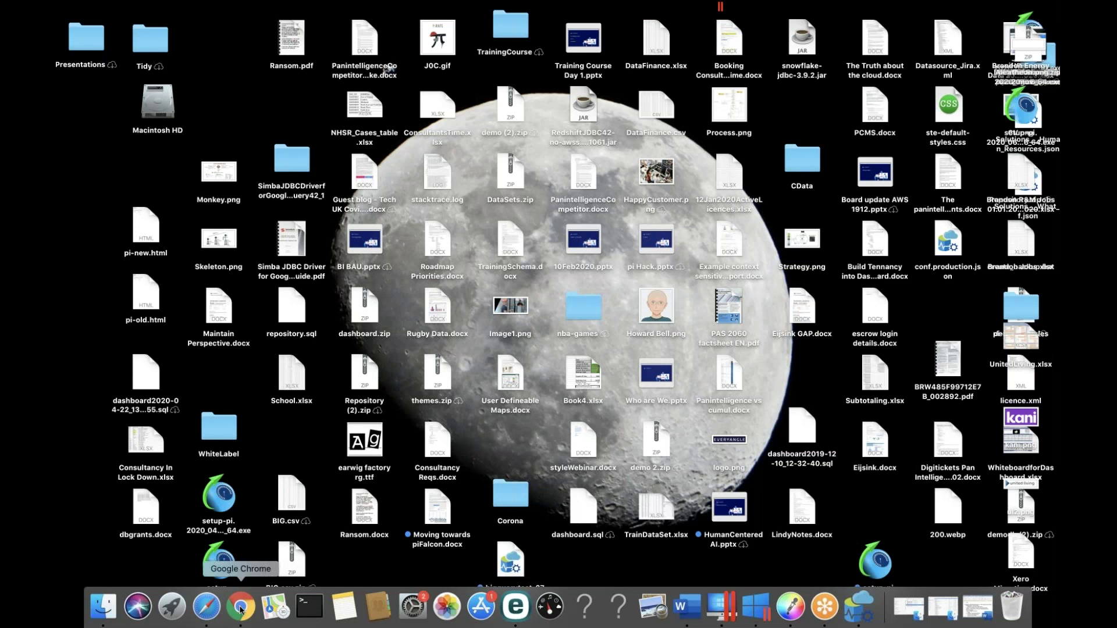
# Switch to the exporting machine's dashboard in Chrome and copy the Select expression of Churn % from the Sales connection's Customers table
pyautogui.click(241, 611)
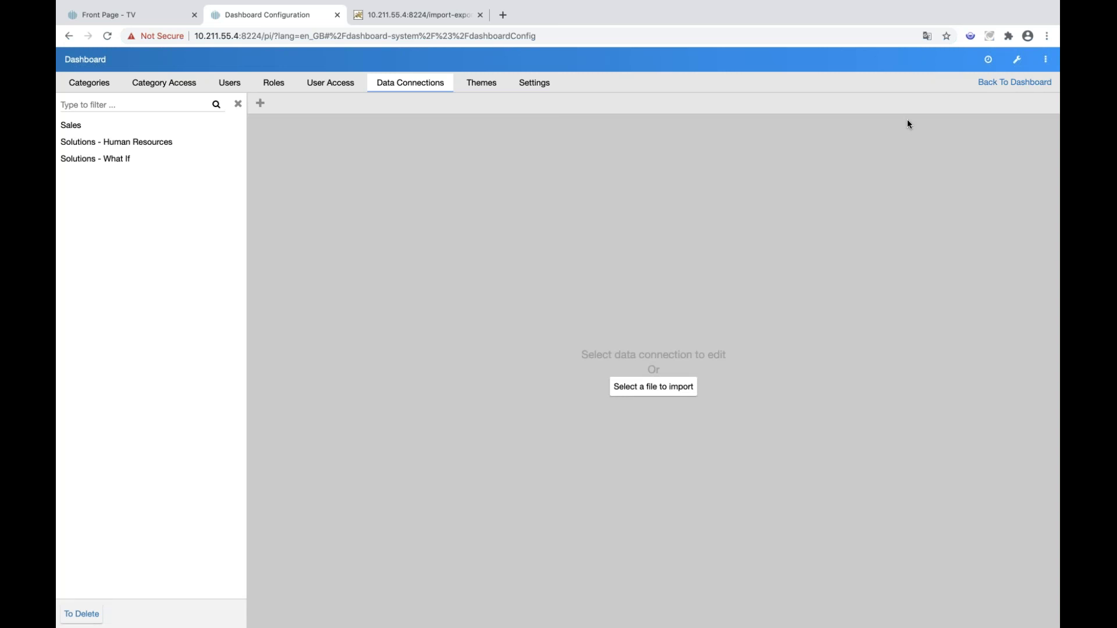
pyautogui.click(103, 124)
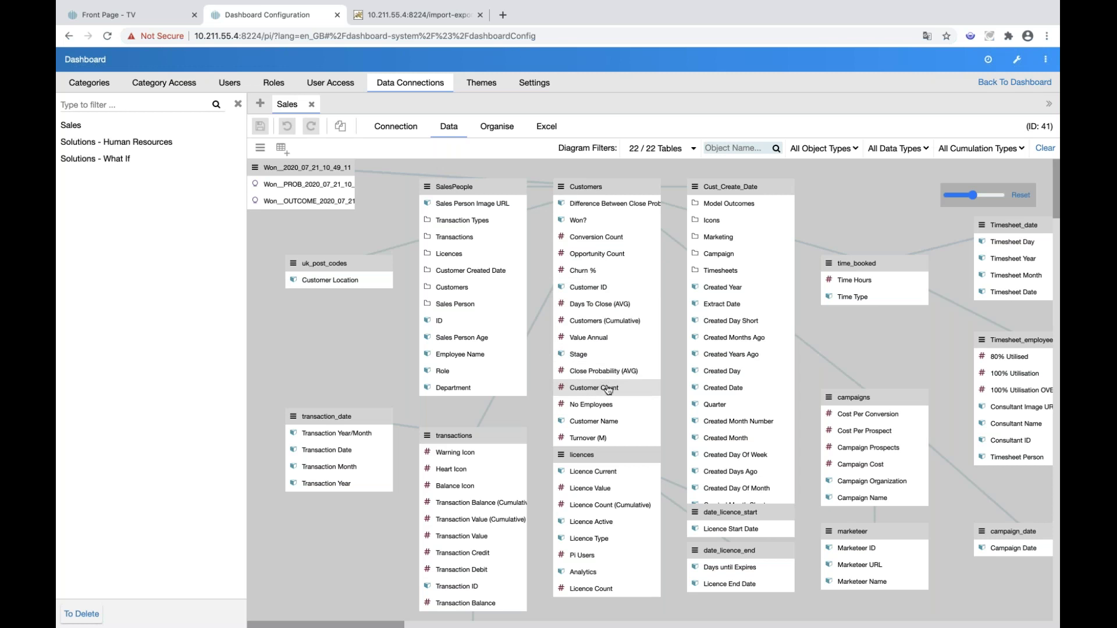
pyautogui.doubleClick(601, 275)
pyautogui.press('super+a')
pyautogui.hotkey('ctrl', 'c')
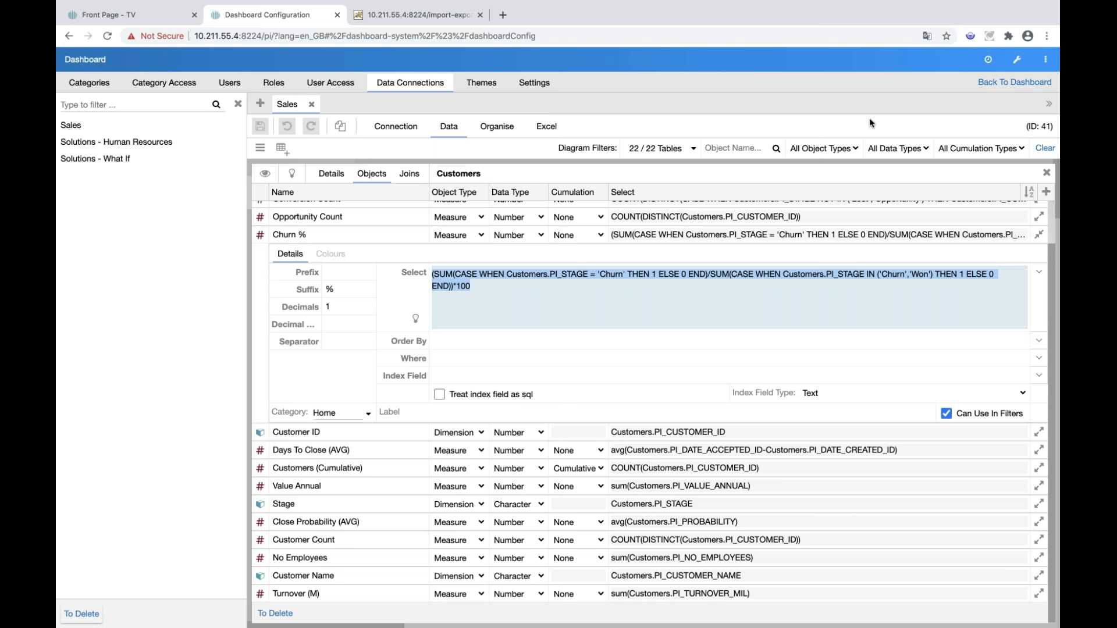
# Generate a manually created object in the Customers table, named with the colleague's first name followed by "Can You See Me"
pyautogui.click(1045, 192)
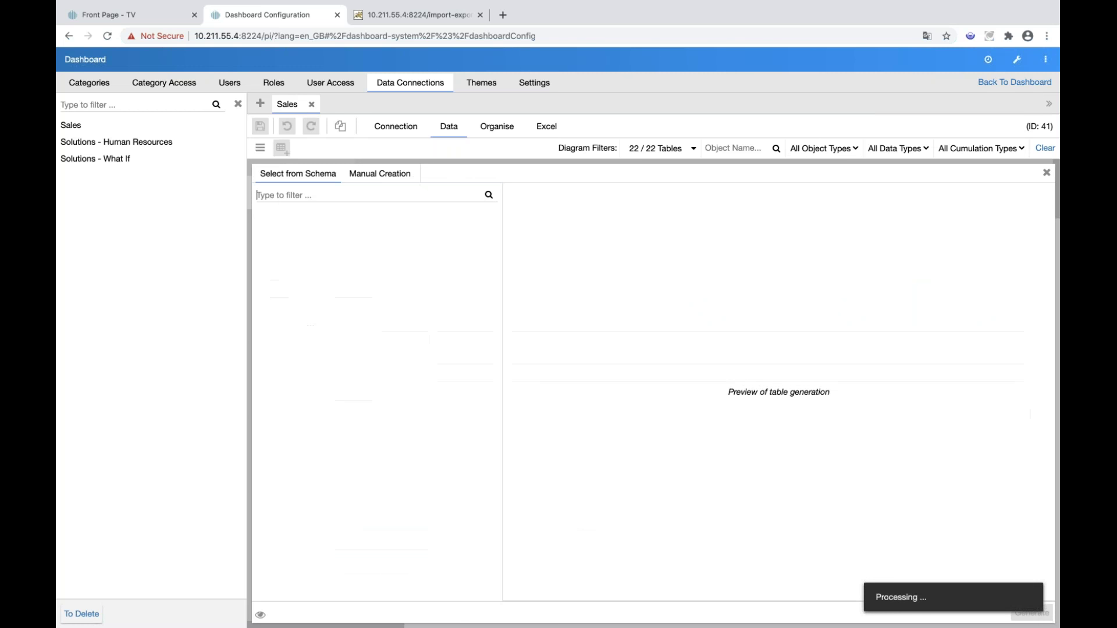
pyautogui.click(387, 175)
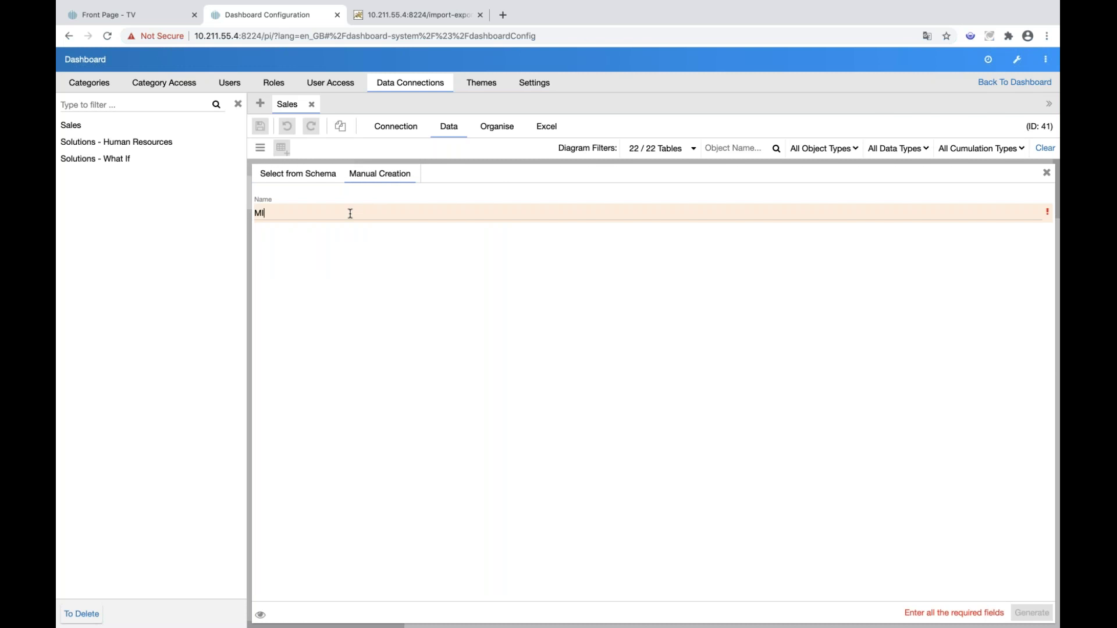
pyautogui.write('Ming Can You See Me')
pyautogui.click(466, 266)
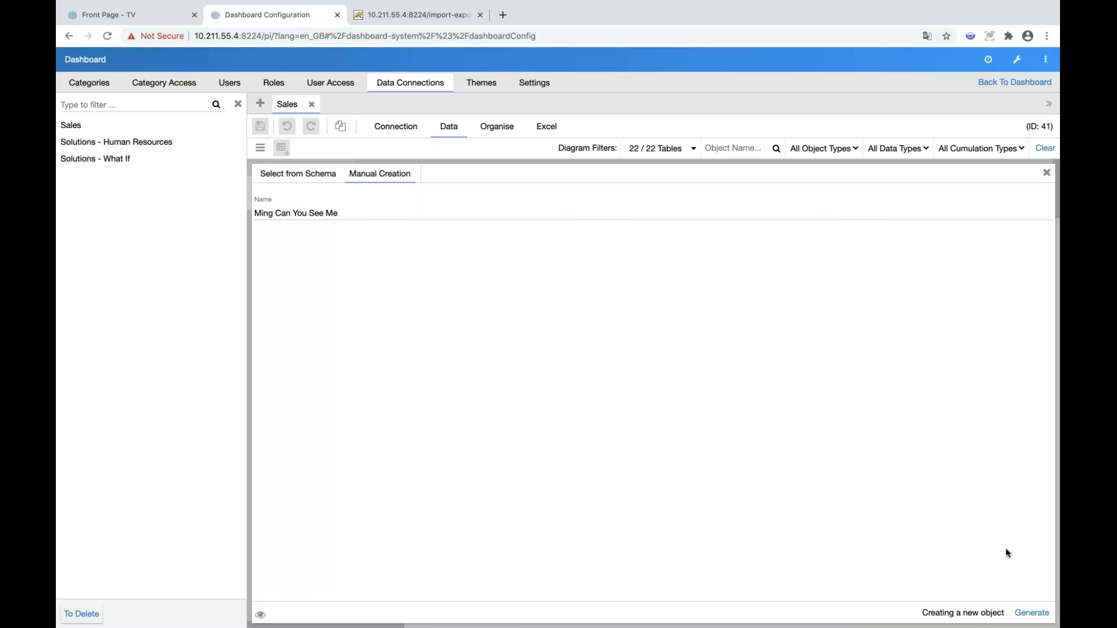
pyautogui.click(1031, 613)
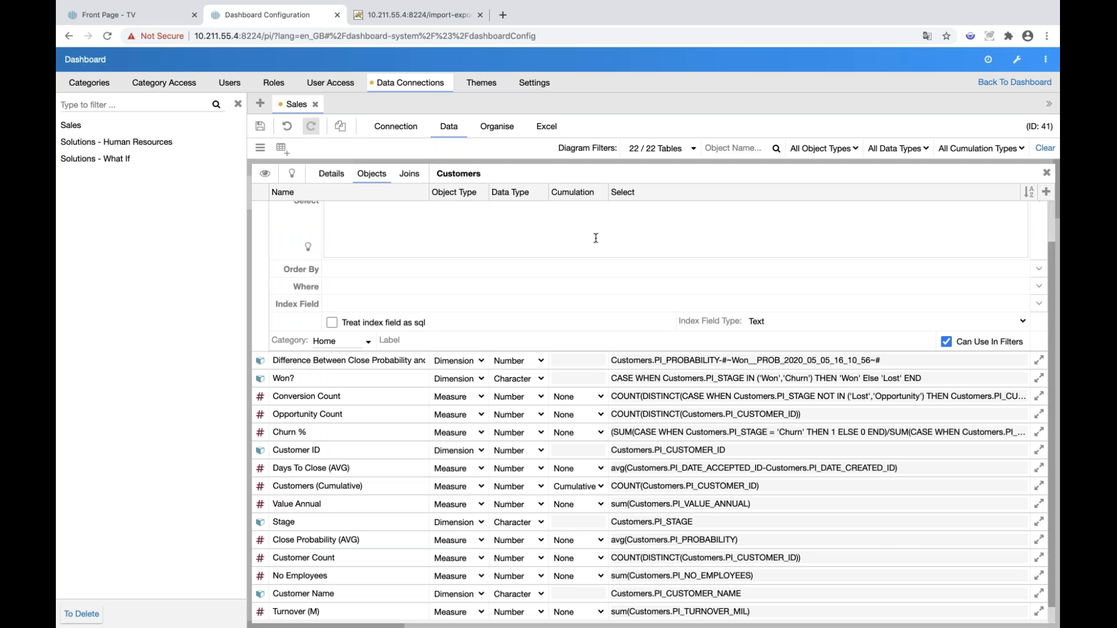
# Give the new Customers object the copied Churn % expression, make it a Measure of type Number with 2 decimals, and save the Sales connection
pyautogui.click(555, 246)
pyautogui.hotkey('ctrl', 'v')
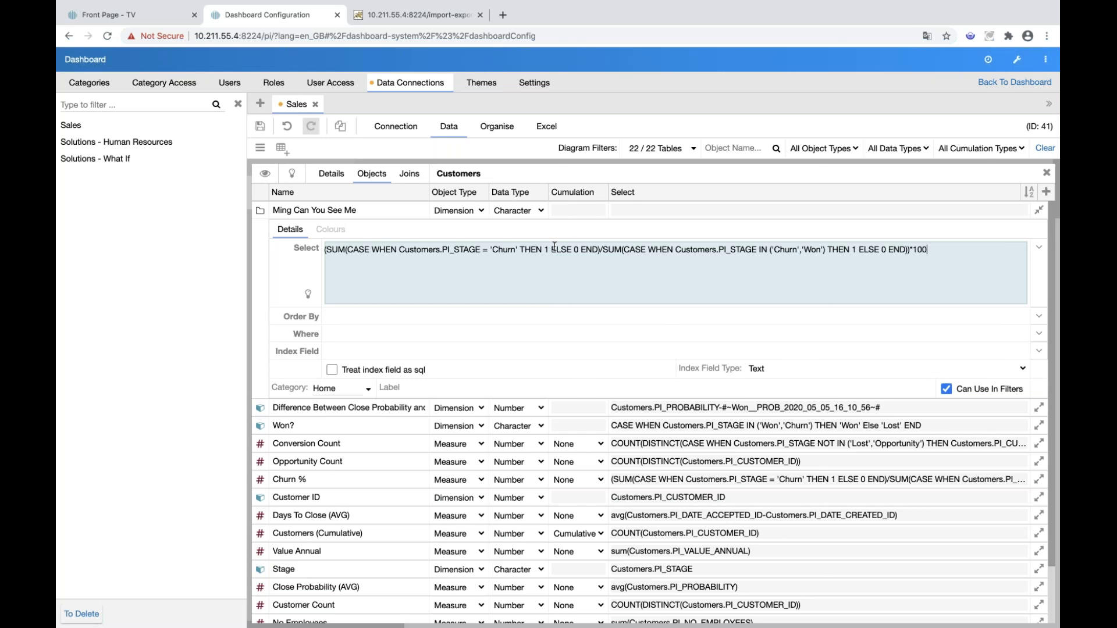
pyautogui.click(474, 214)
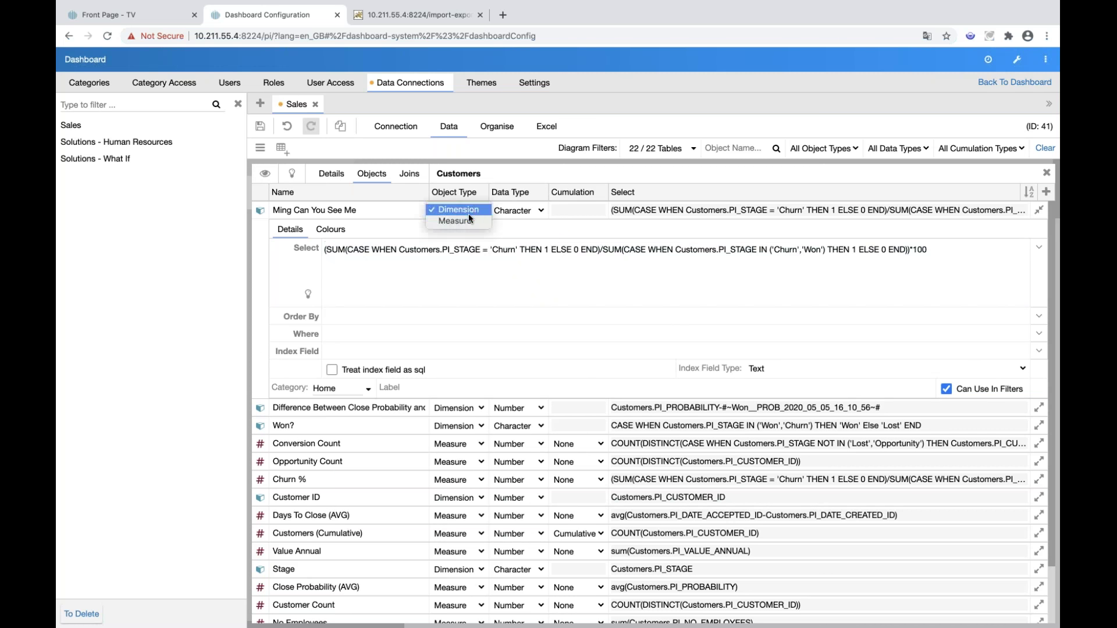
pyautogui.click(466, 222)
pyautogui.click(512, 212)
pyautogui.click(513, 199)
pyautogui.click(348, 282)
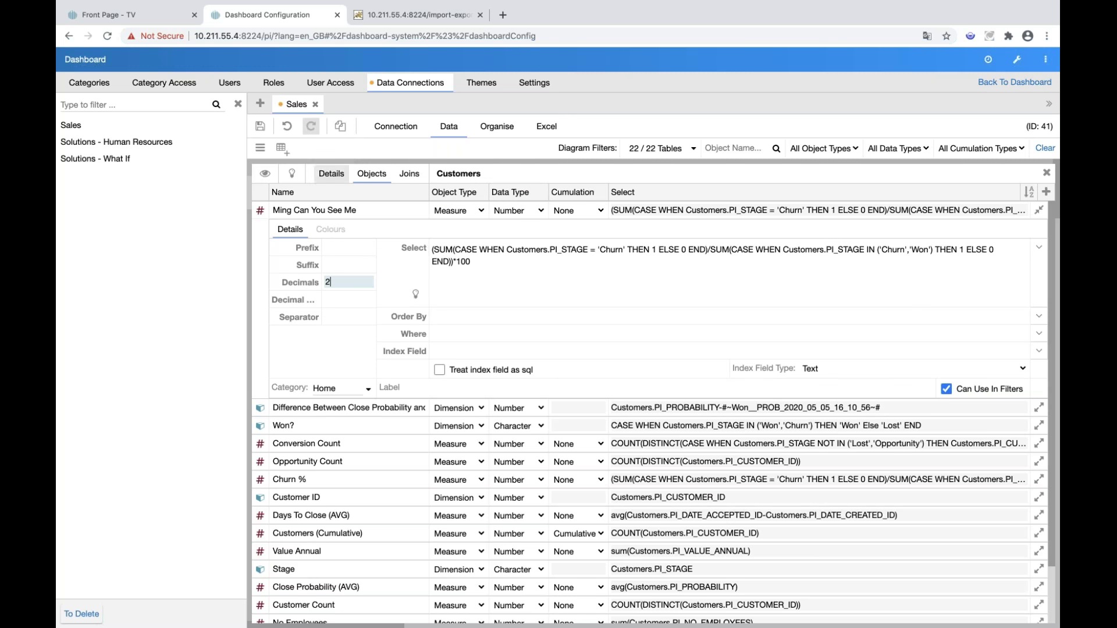
pyautogui.click(262, 127)
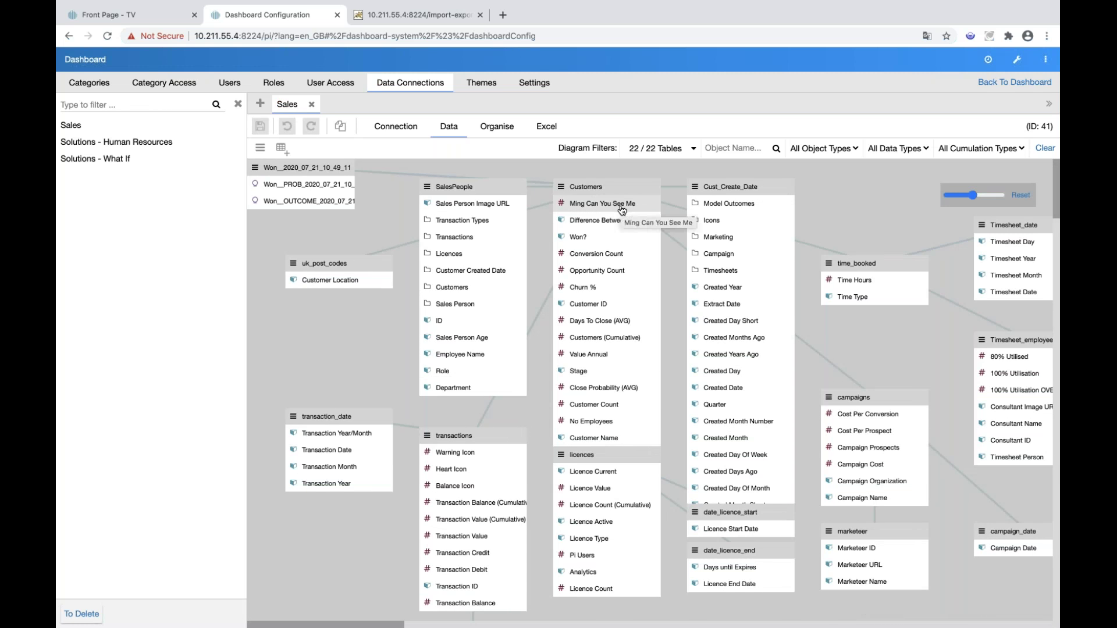
# Create and save a category titled with the colleague's first name followed by "Hello", under the parent category Solutions
pyautogui.click(100, 83)
pyautogui.click(260, 104)
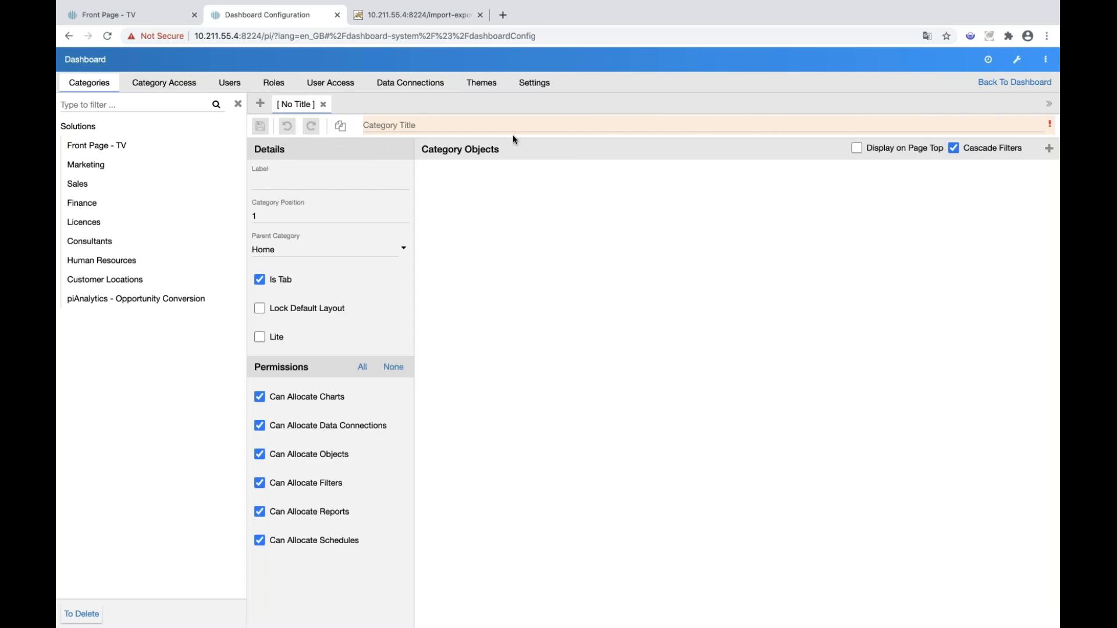
pyautogui.click(497, 125)
pyautogui.write('MIn')
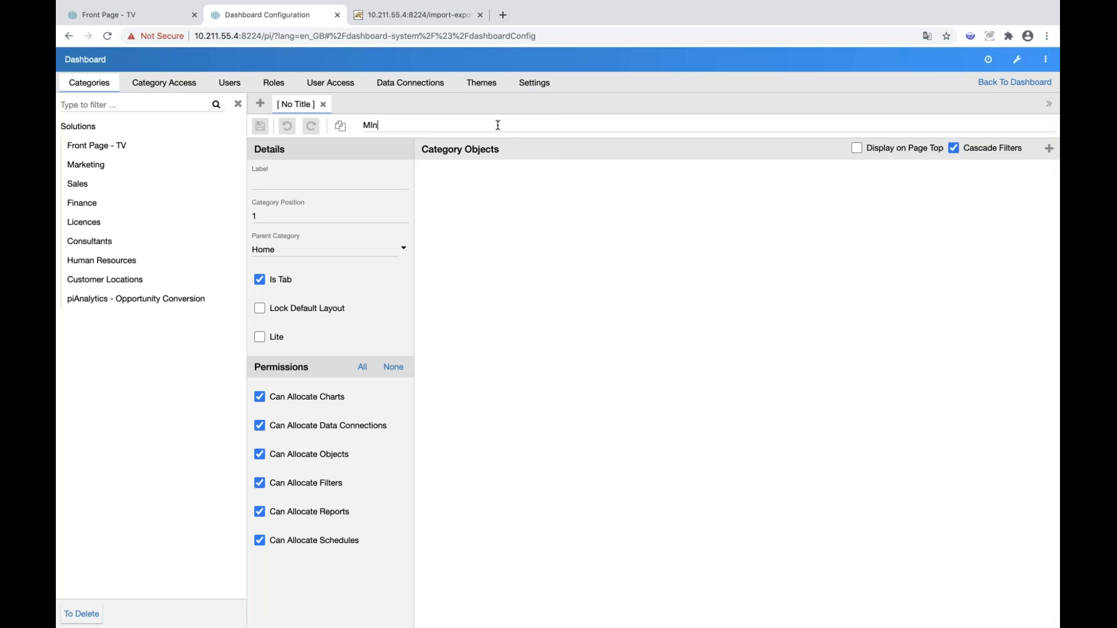
pyautogui.press('BackSpace')
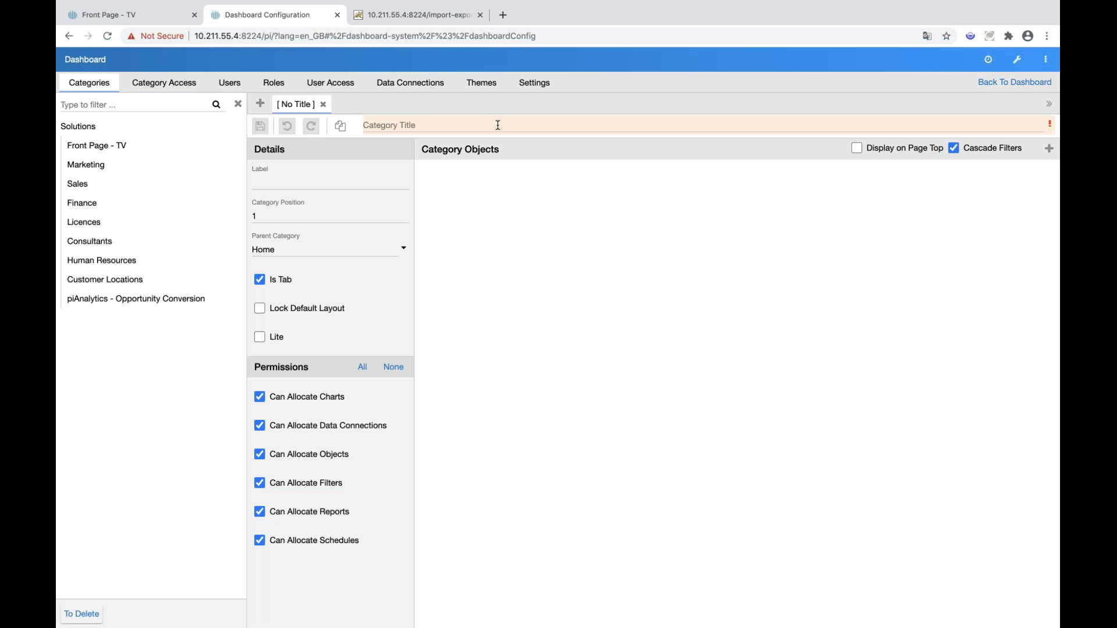
pyautogui.write('Ming Hello')
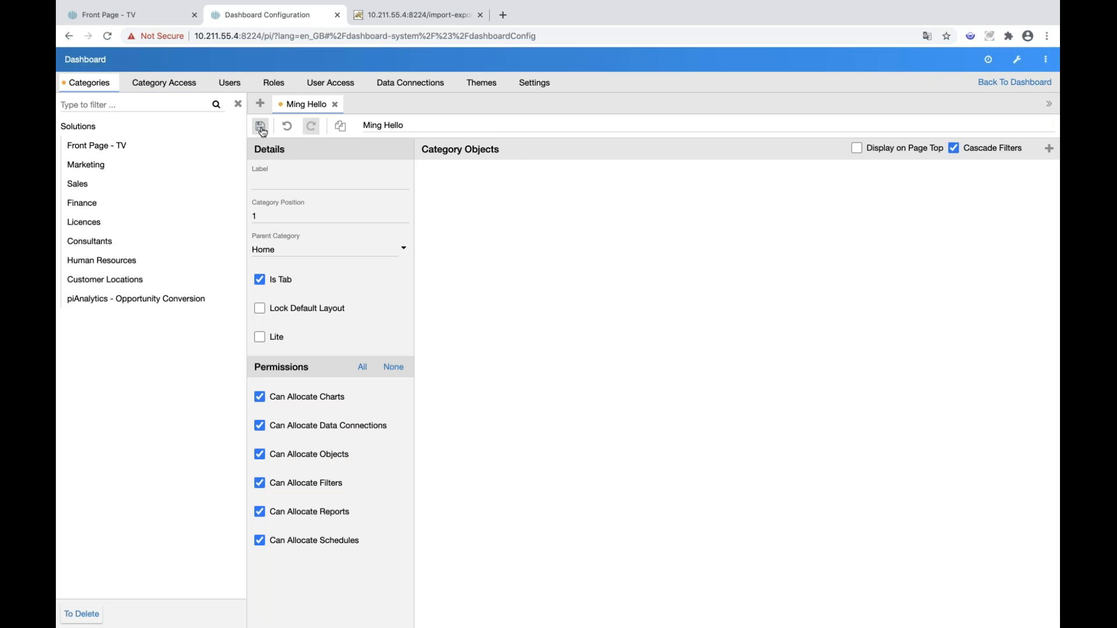
pyautogui.click(313, 250)
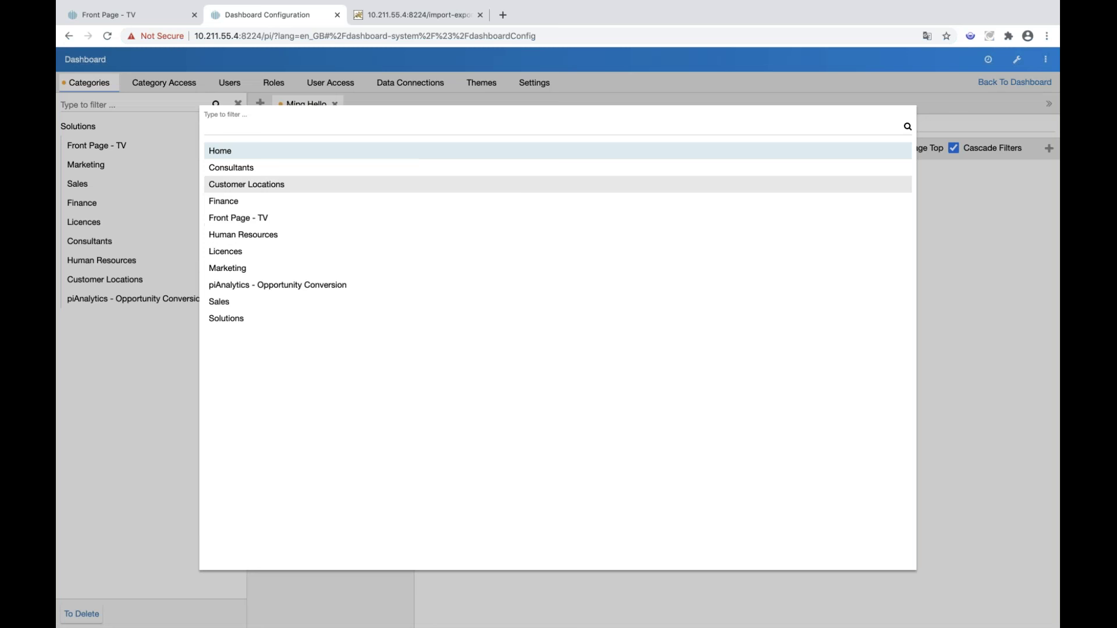
pyautogui.click(270, 319)
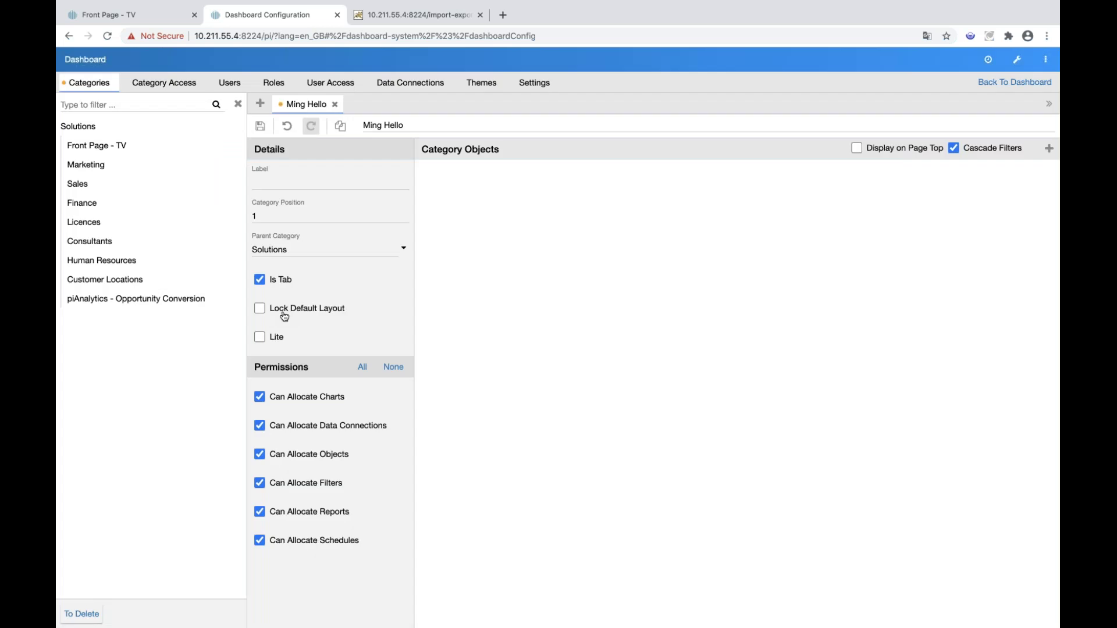
pyautogui.click(260, 126)
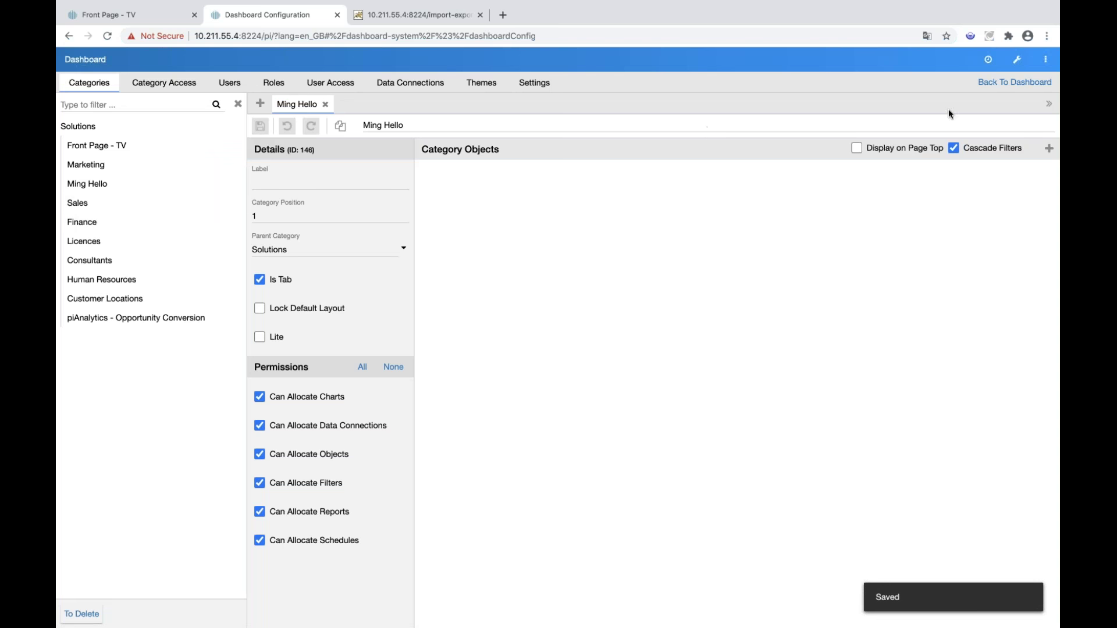
# Return to the dashboard, open the new "Hello" category, and split its empty layout into two side-by-side panes
pyautogui.click(1015, 82)
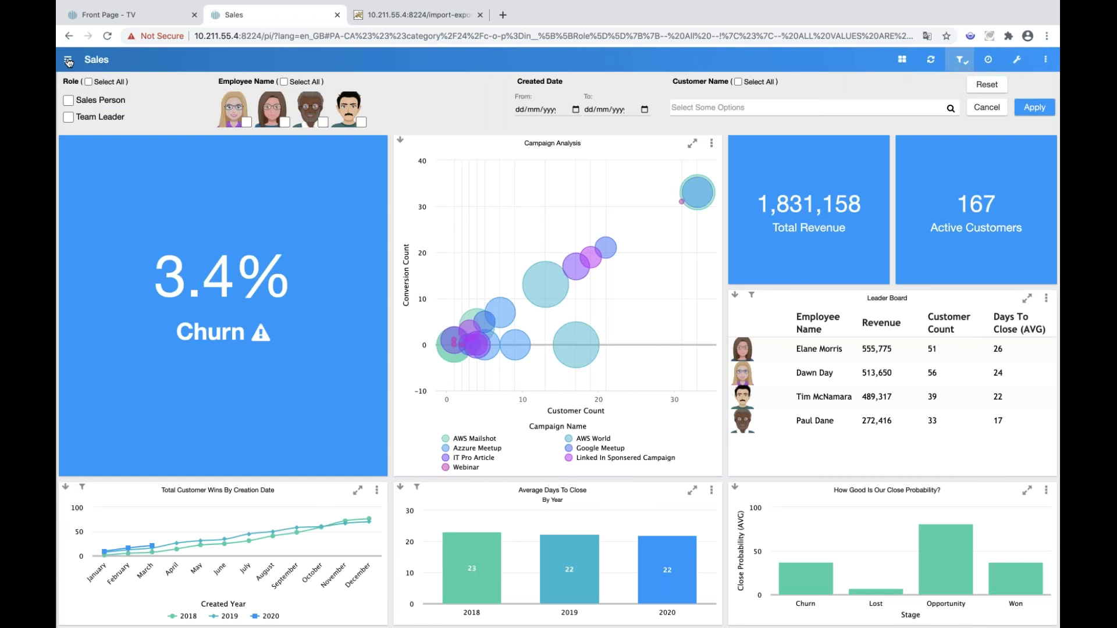
pyautogui.click(69, 61)
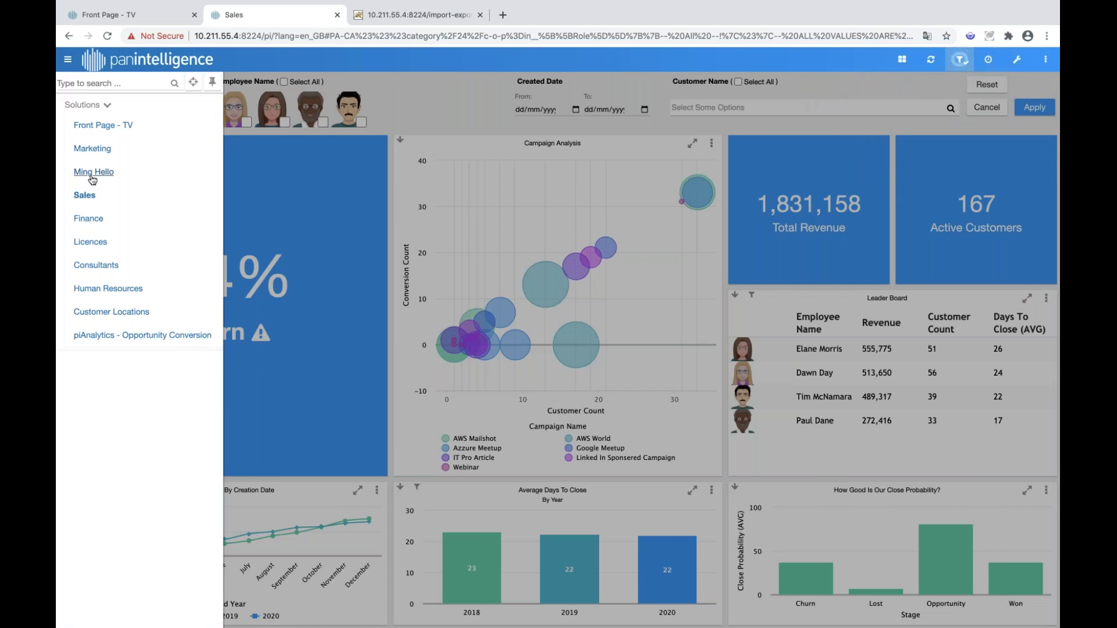
pyautogui.click(93, 173)
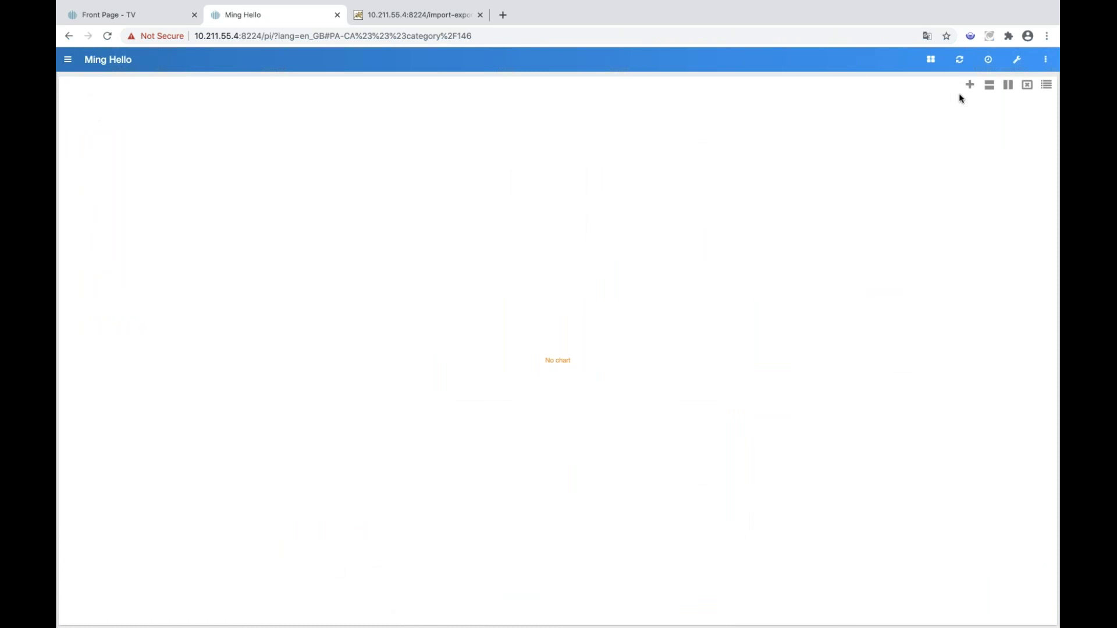
pyautogui.click(1008, 86)
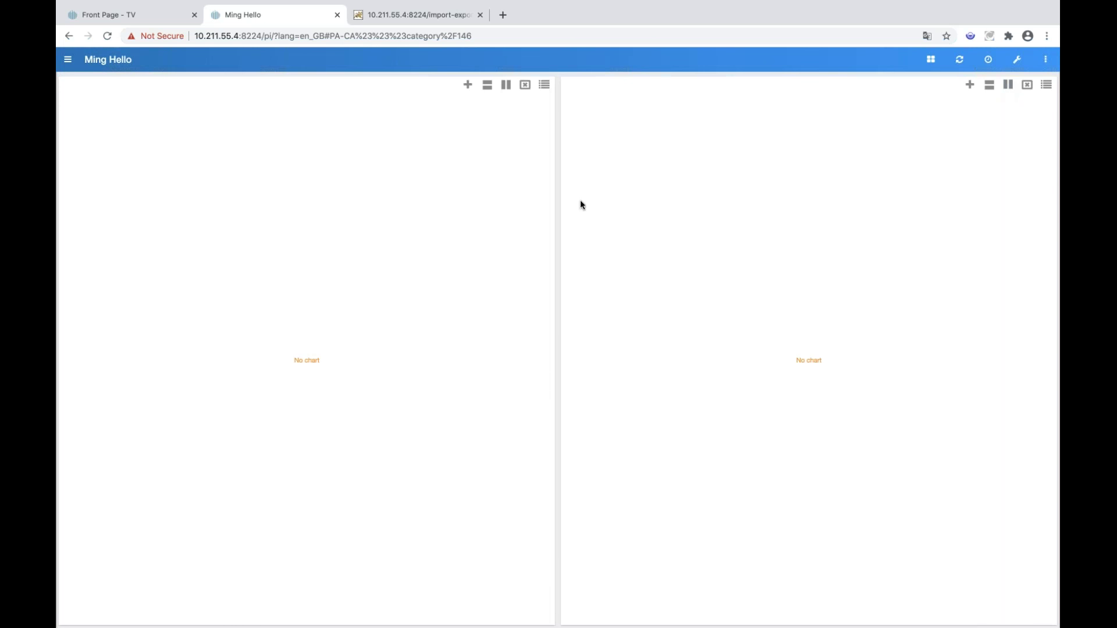
# Create a chart in the left pane with Campaign Name on the X axis and the new "Can You See Me" measure on the Y axis
pyautogui.click(468, 85)
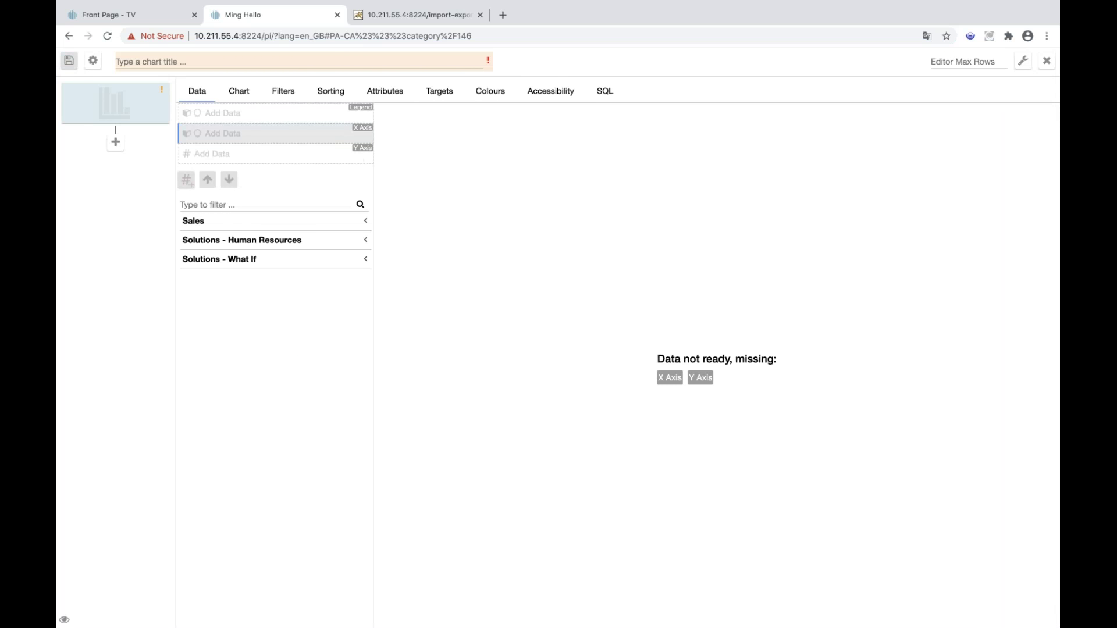
pyautogui.click(365, 223)
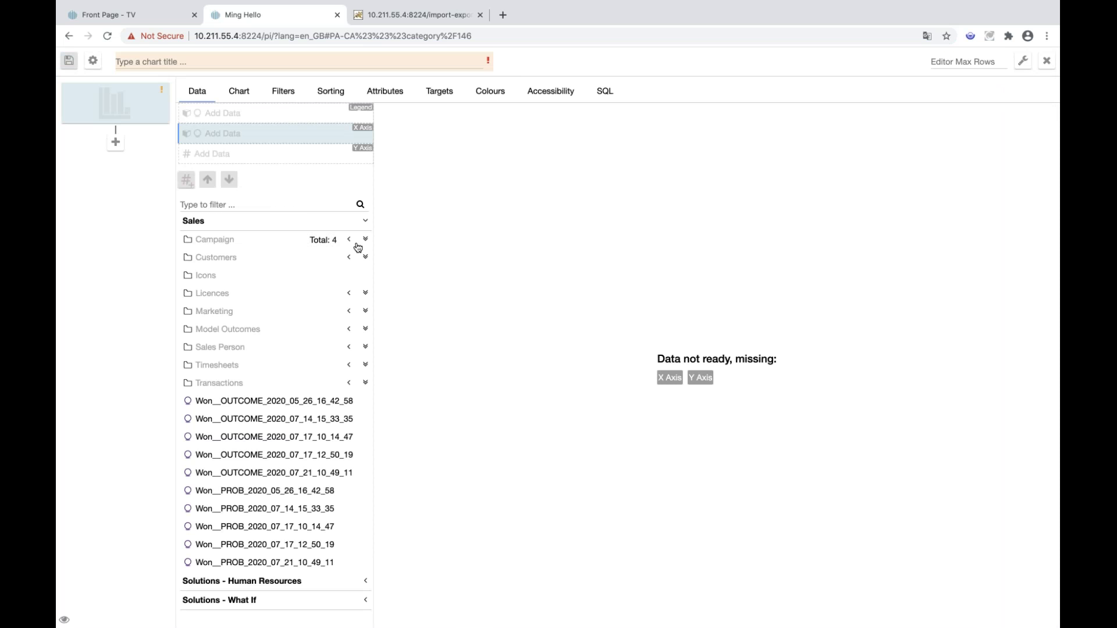
pyautogui.click(349, 240)
pyautogui.click(277, 277)
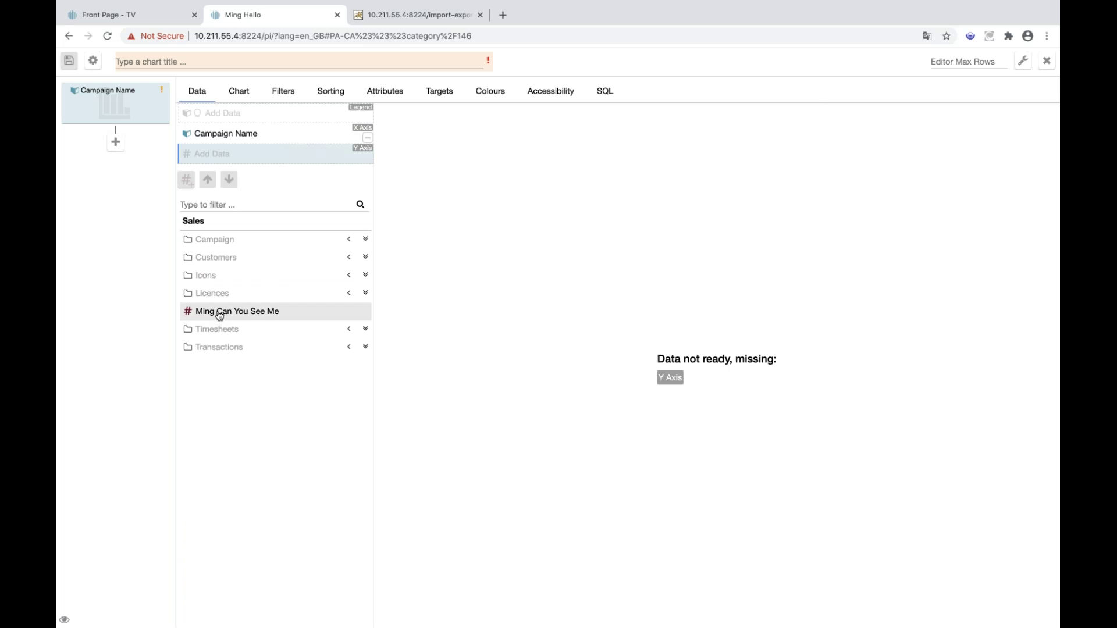
pyautogui.click(216, 312)
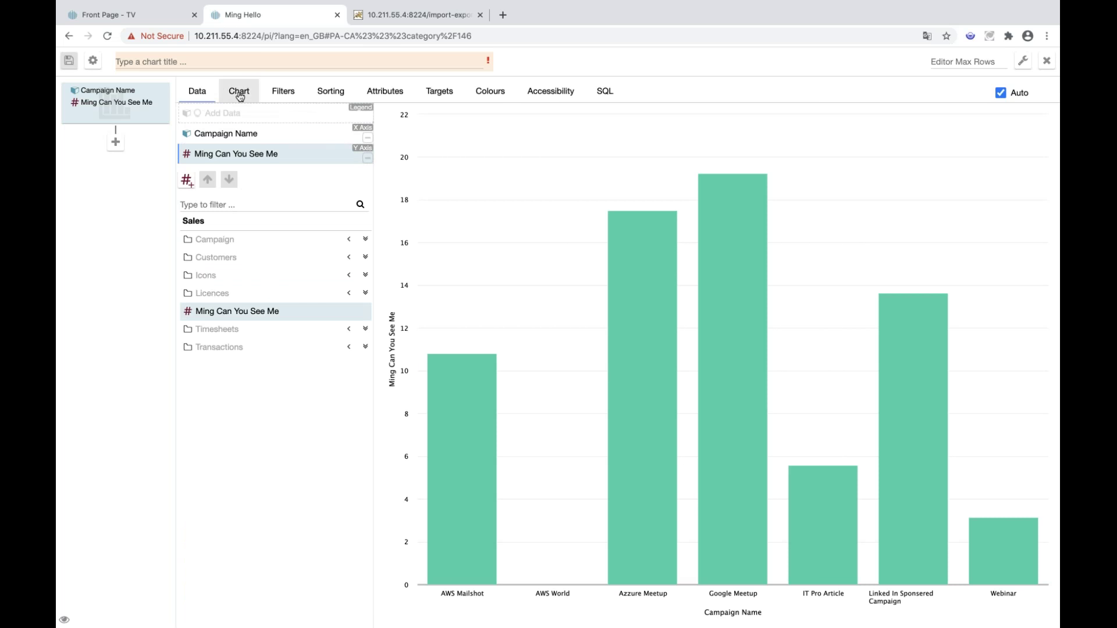
# Change the chart type to Word Cloud, title it with the colleague's first name followed by "1", and save it
pyautogui.click(239, 92)
pyautogui.scroll(-3, 307, 381)
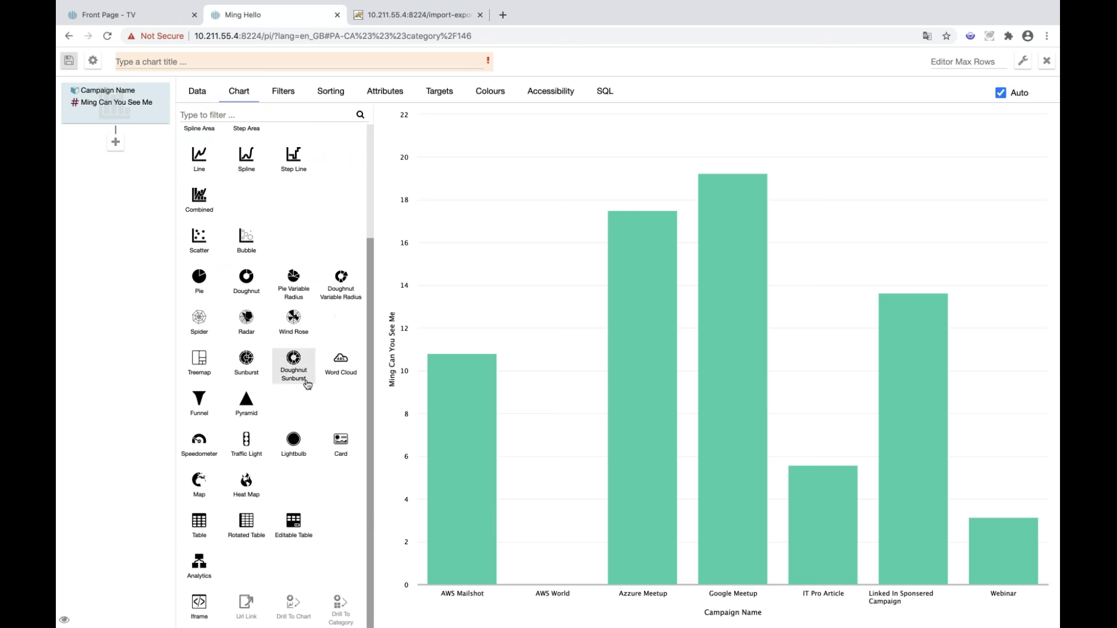
pyautogui.click(340, 365)
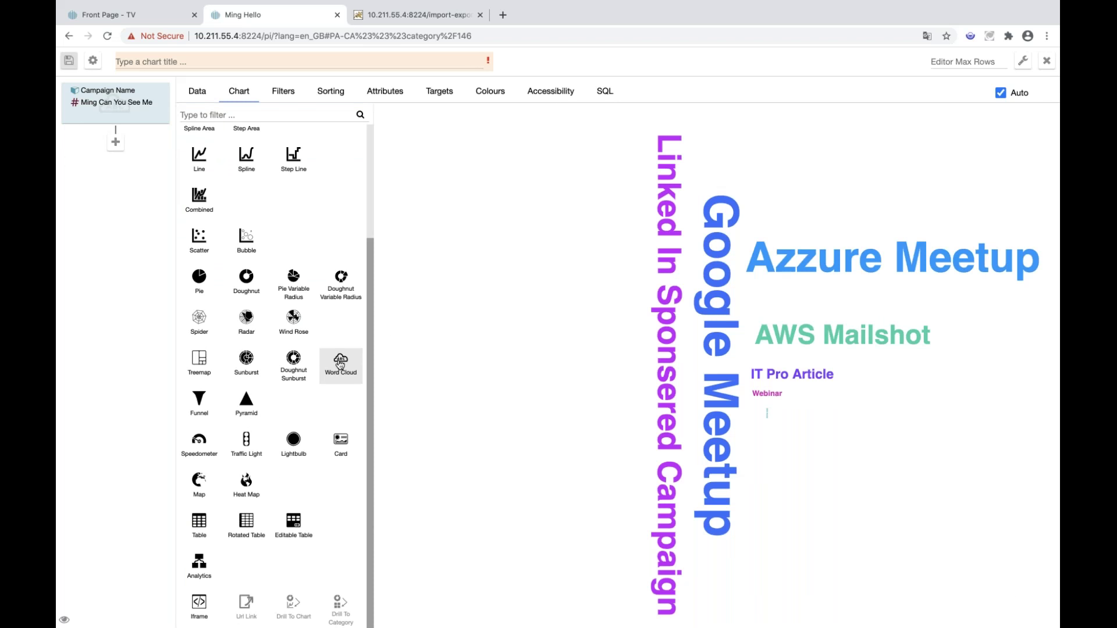
pyautogui.click(210, 59)
pyautogui.write('Ming')
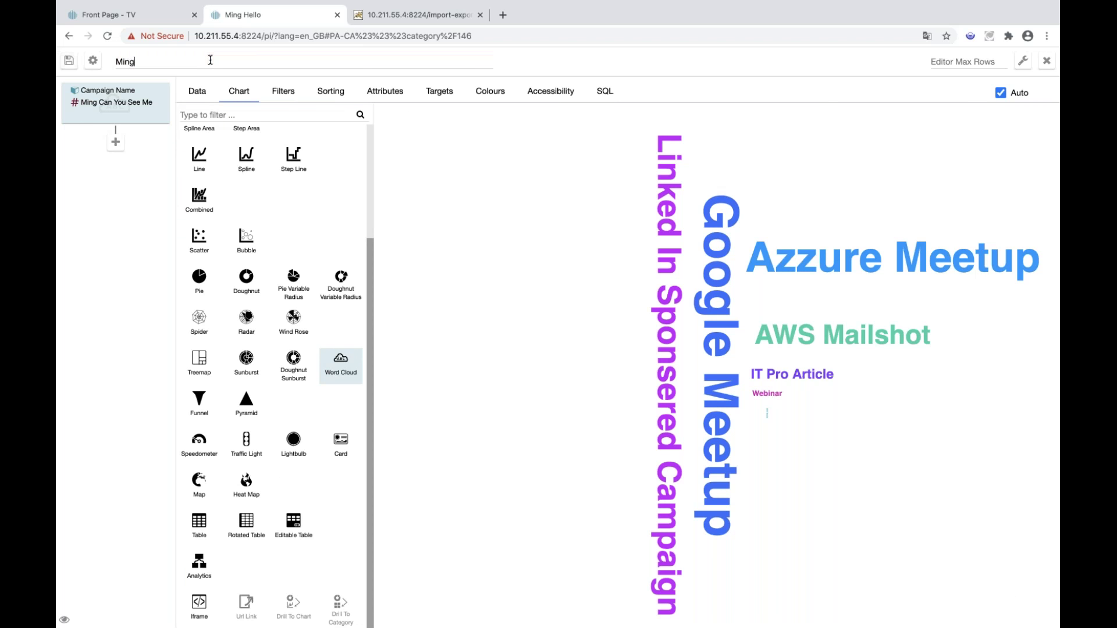
pyautogui.write(' 1')
pyautogui.click(69, 63)
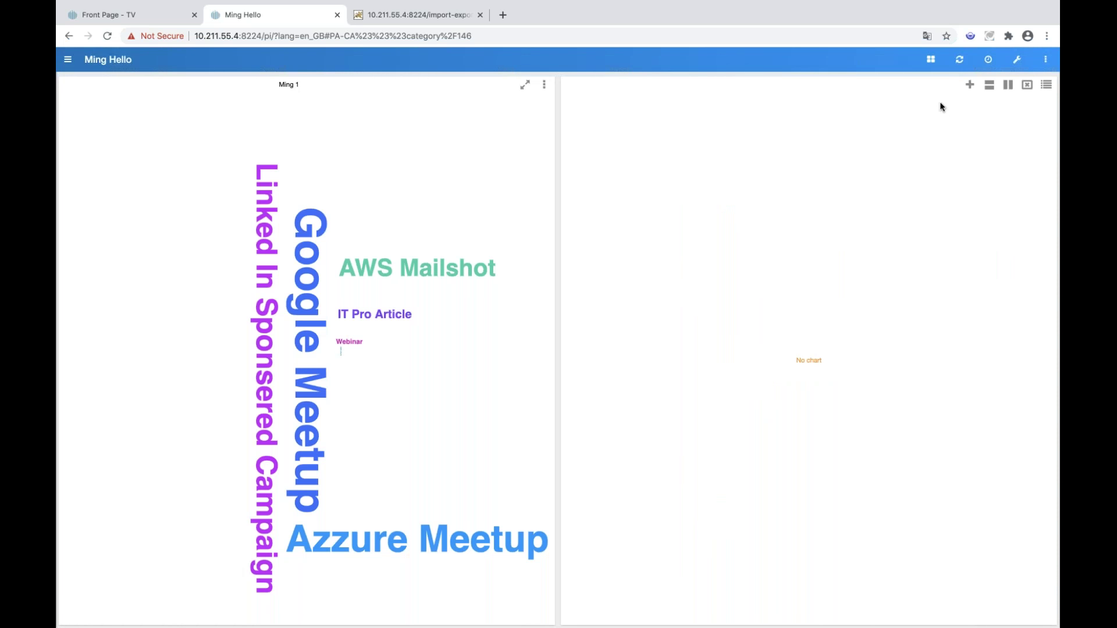
# Start a second chart in the empty right pane, plotting the "Can You See Me" measure against Campaign Name from the Sales connection
pyautogui.click(969, 84)
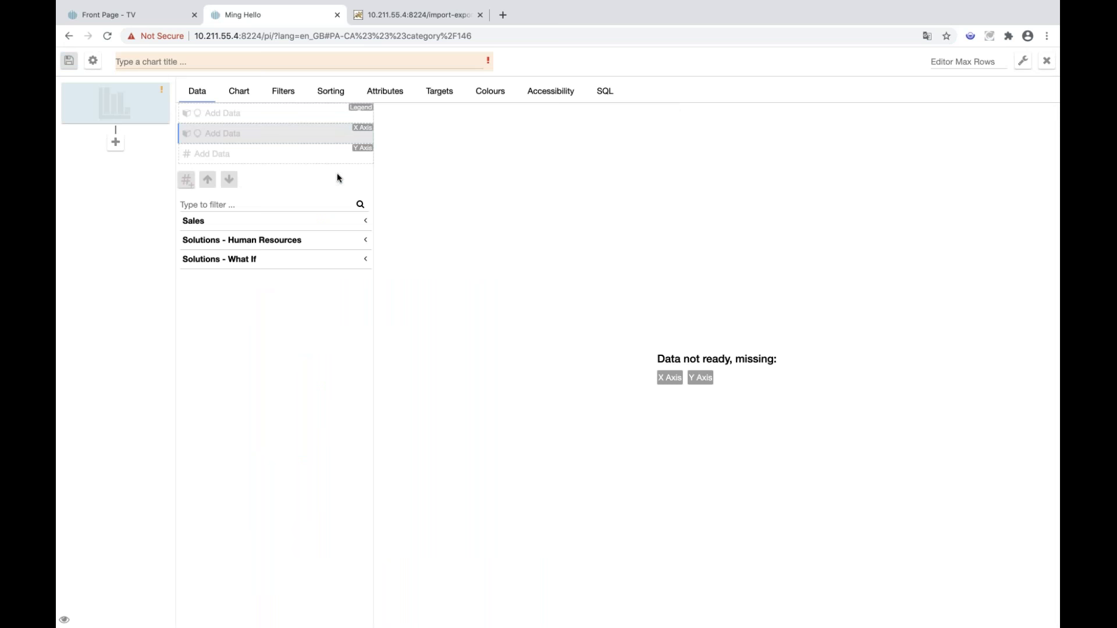
pyautogui.click(364, 223)
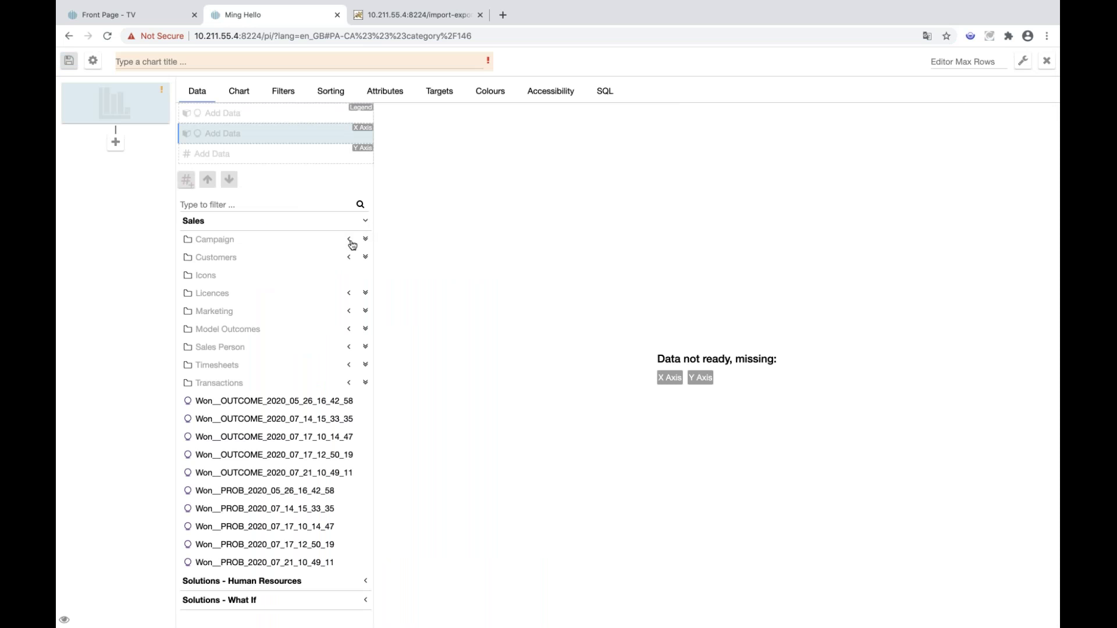
pyautogui.click(346, 245)
pyautogui.click(325, 274)
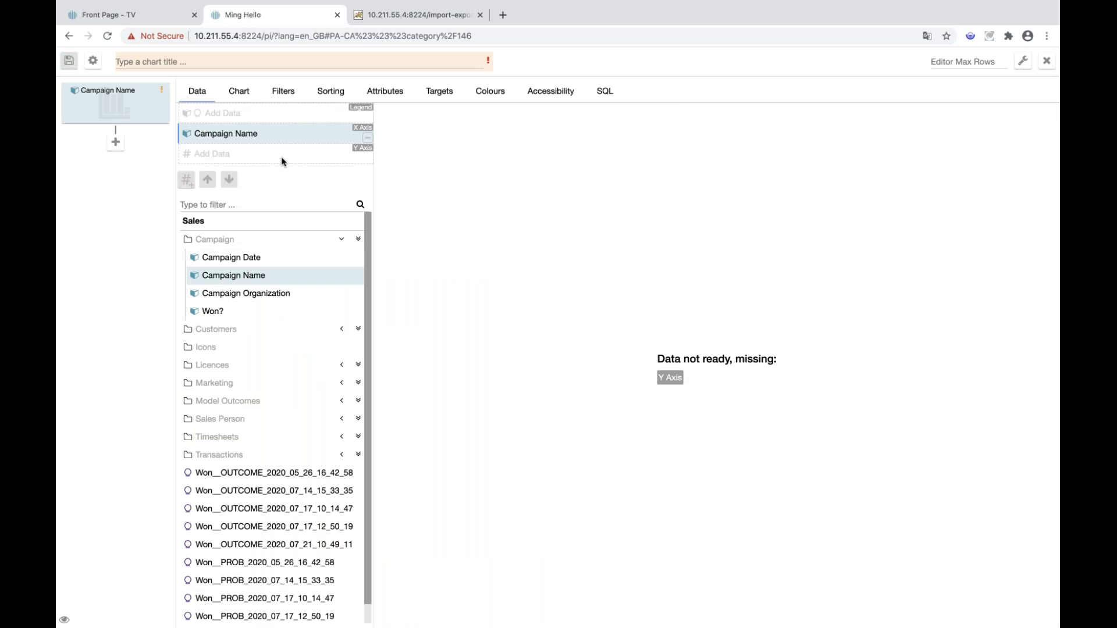
pyautogui.click(281, 155)
pyautogui.click(301, 313)
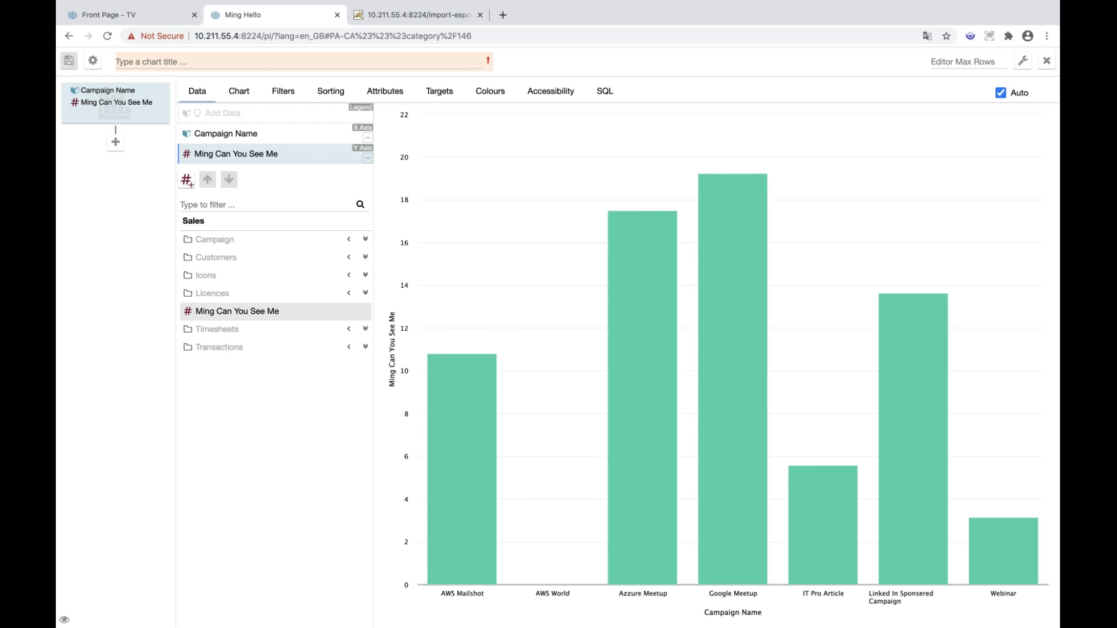
# Add a drill-down level below the second chart with the Sales Person field Employee Name on its X axis
pyautogui.click(115, 142)
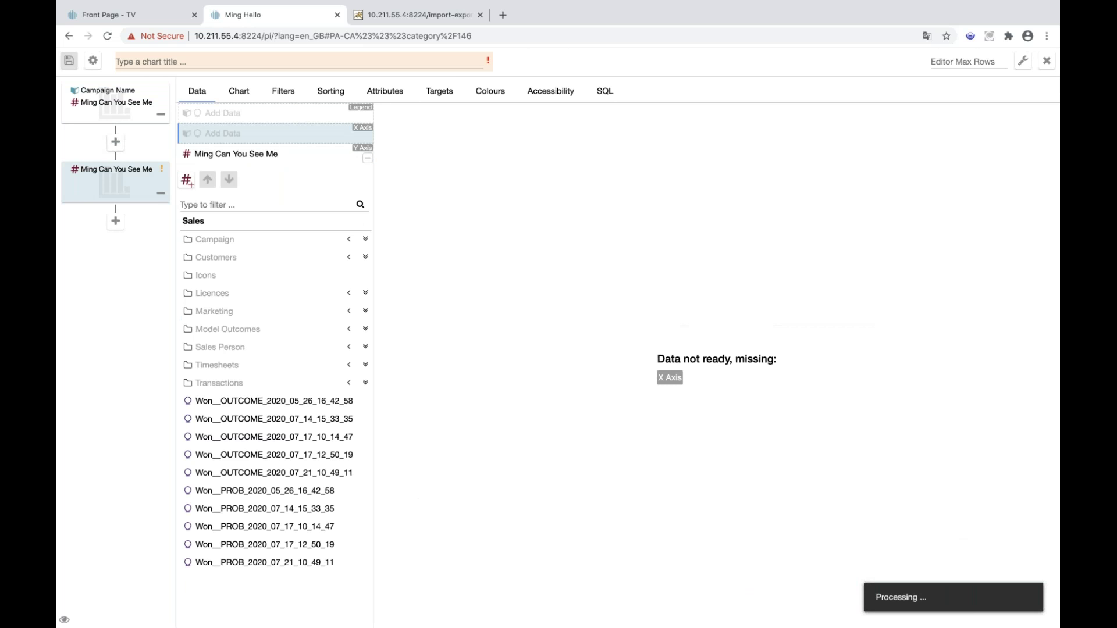
pyautogui.click(352, 348)
pyautogui.click(326, 385)
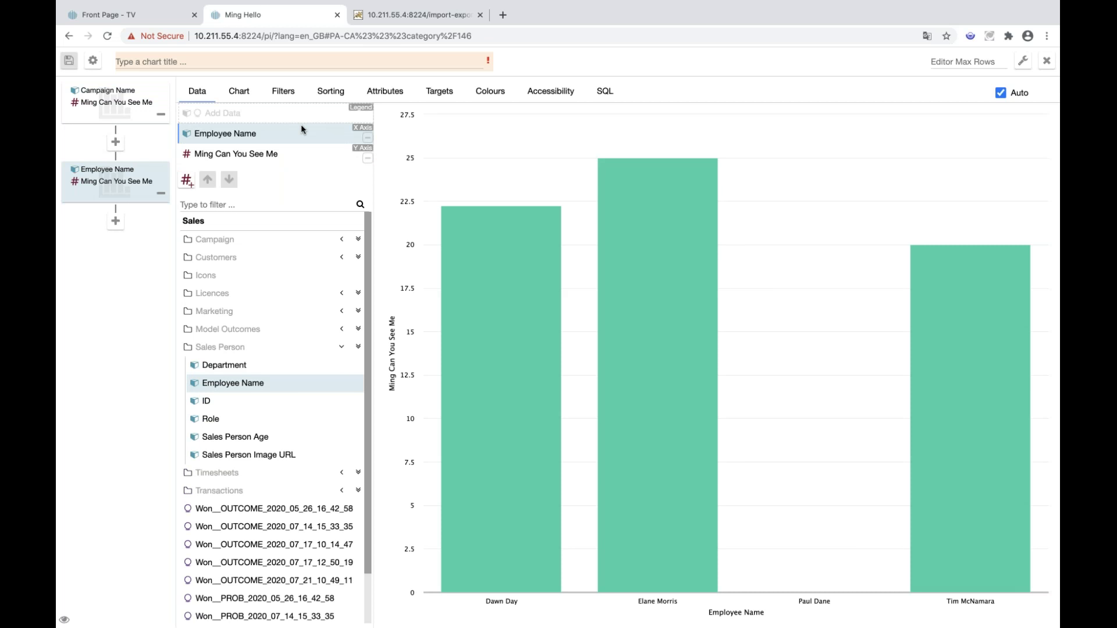
# Change the drill-down level to a Pie Variable Radius chart and assign Opportunity Count to its Radius Axis
pyautogui.click(249, 100)
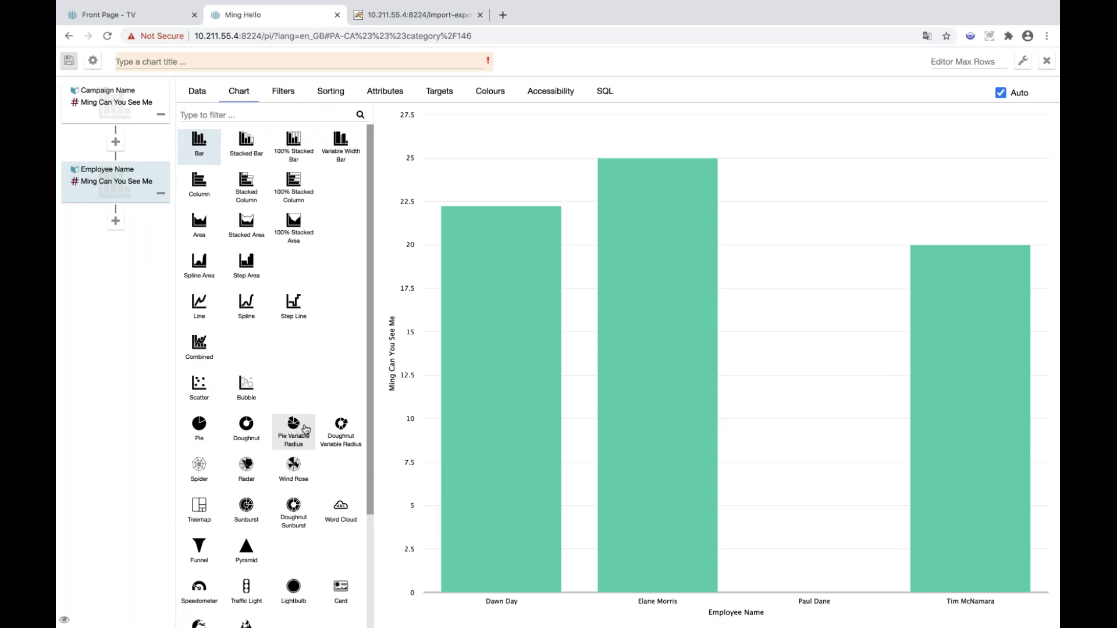
pyautogui.click(303, 428)
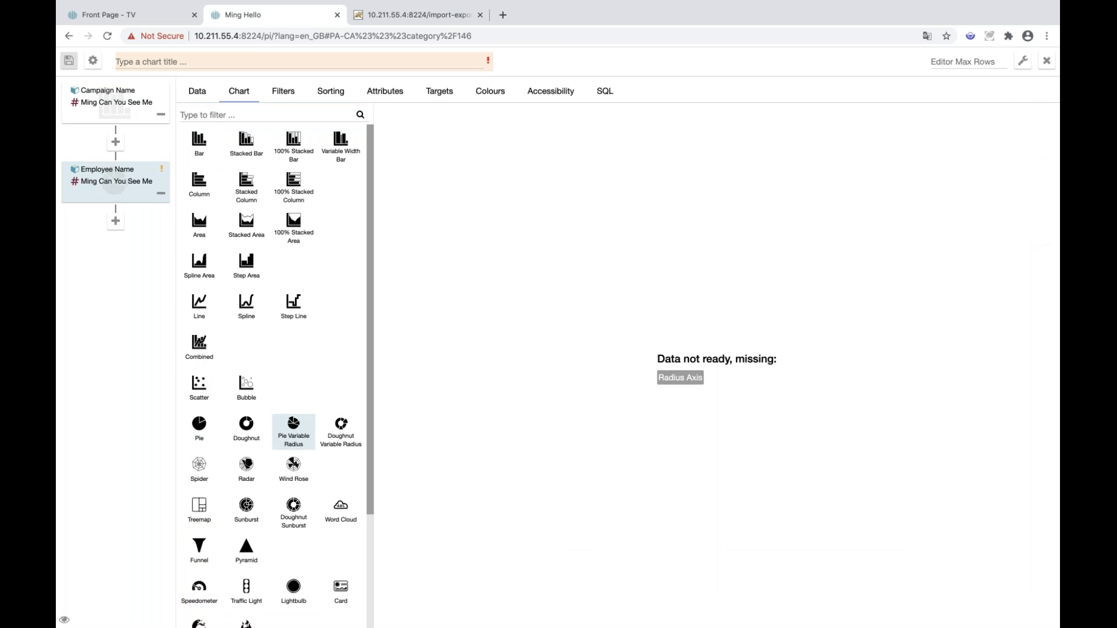
pyautogui.click(196, 93)
pyautogui.click(250, 169)
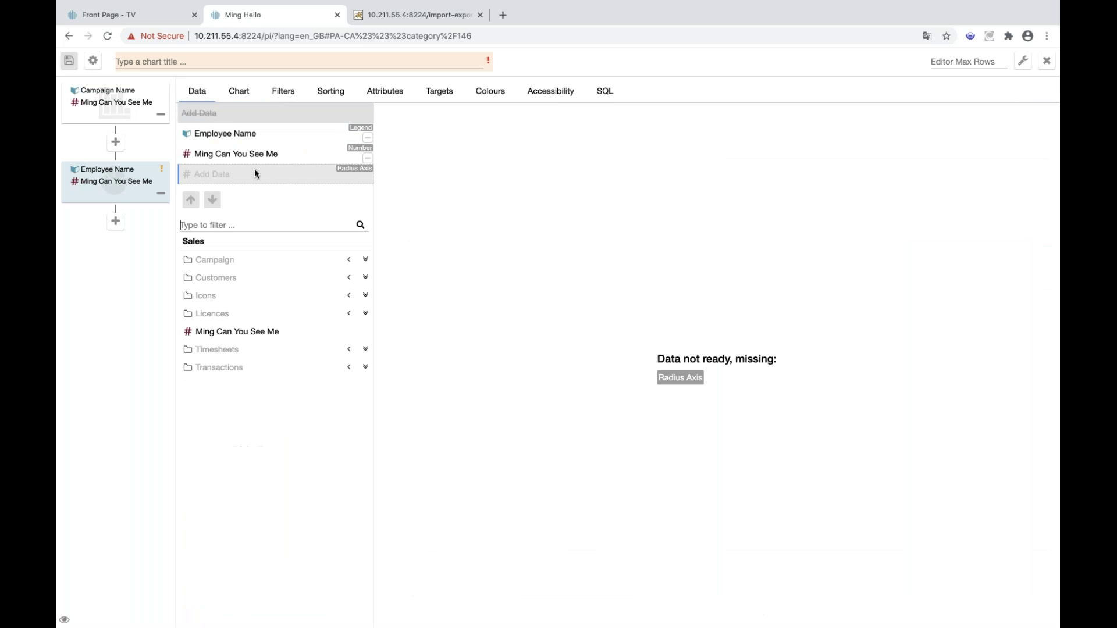
pyautogui.click(349, 261)
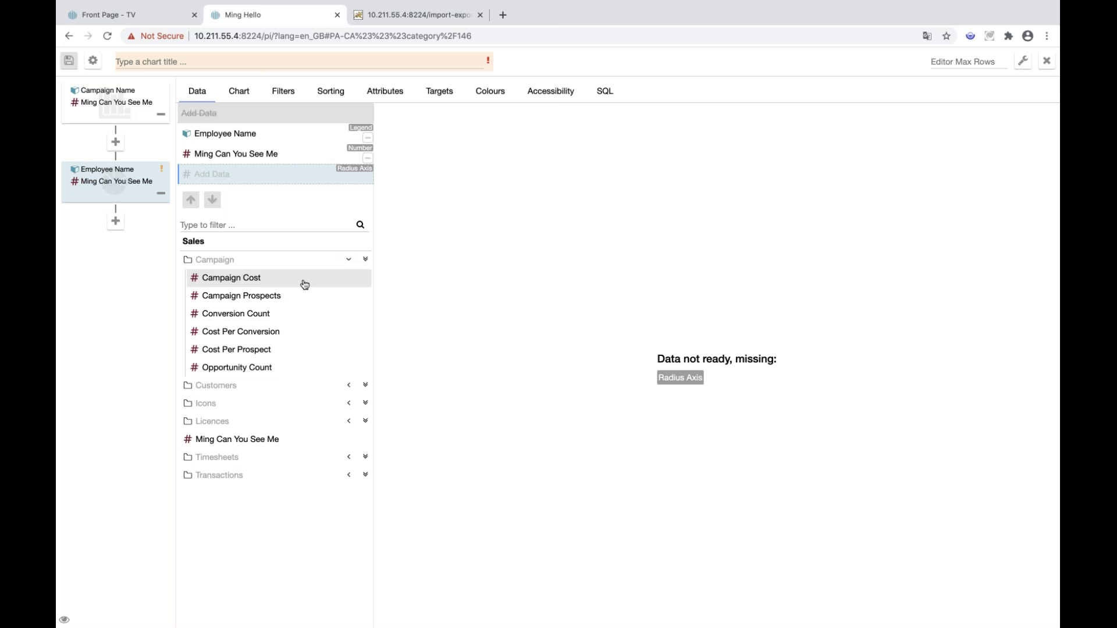
pyautogui.click(304, 284)
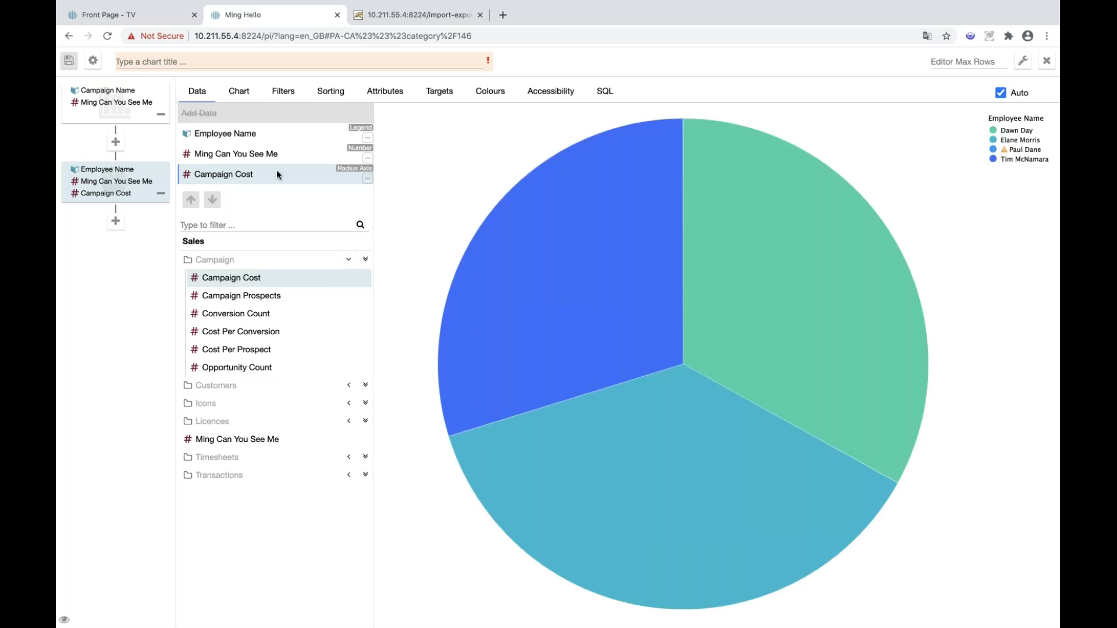
pyautogui.click(254, 368)
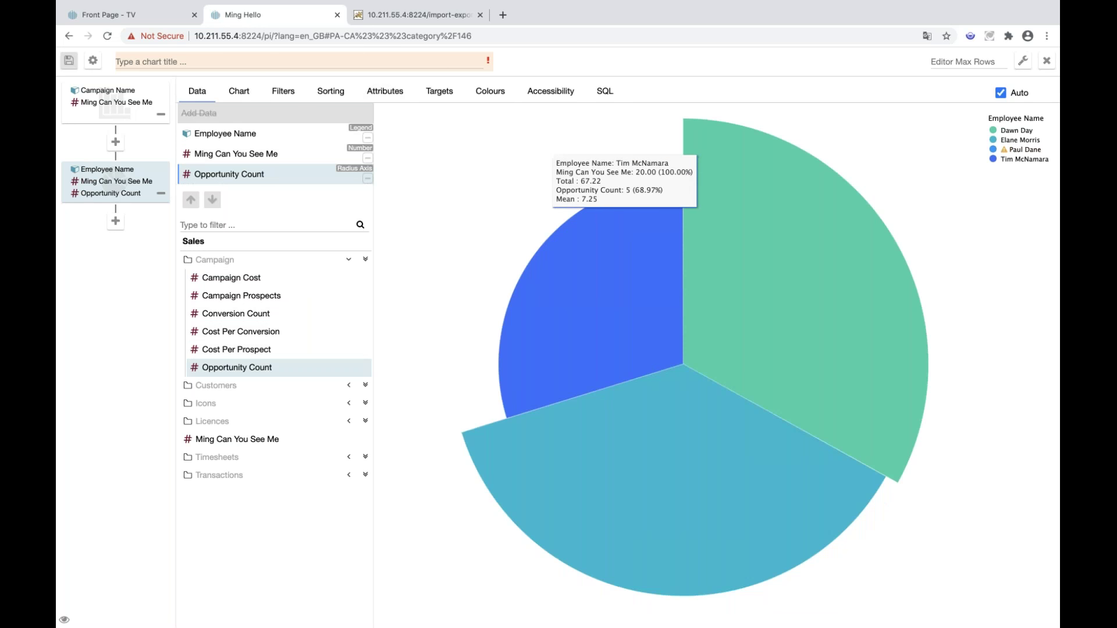
# Show data values on the pie drill-down level, title the chart with the colleague's first name followed by "2", and save it
pyautogui.click(384, 91)
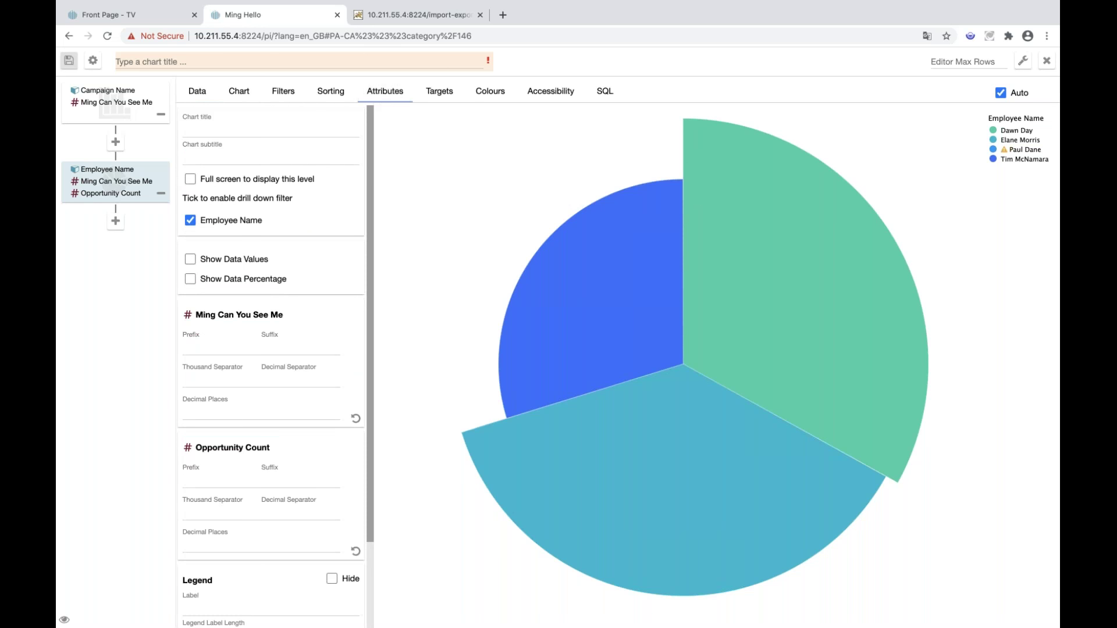
pyautogui.click(213, 257)
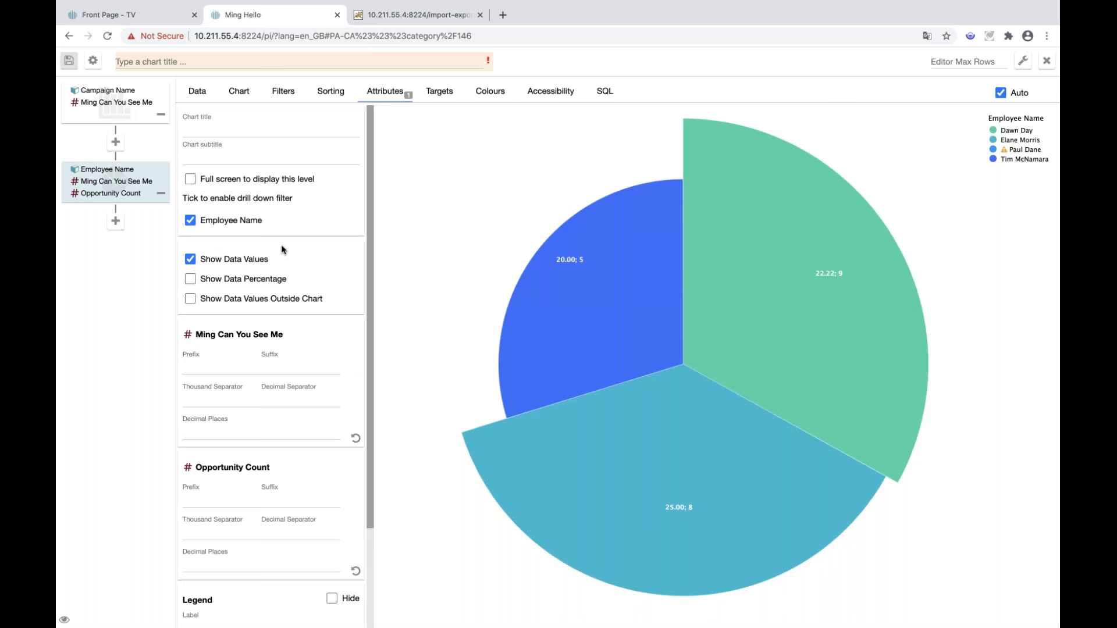
pyautogui.click(185, 60)
pyautogui.write('Ming 2')
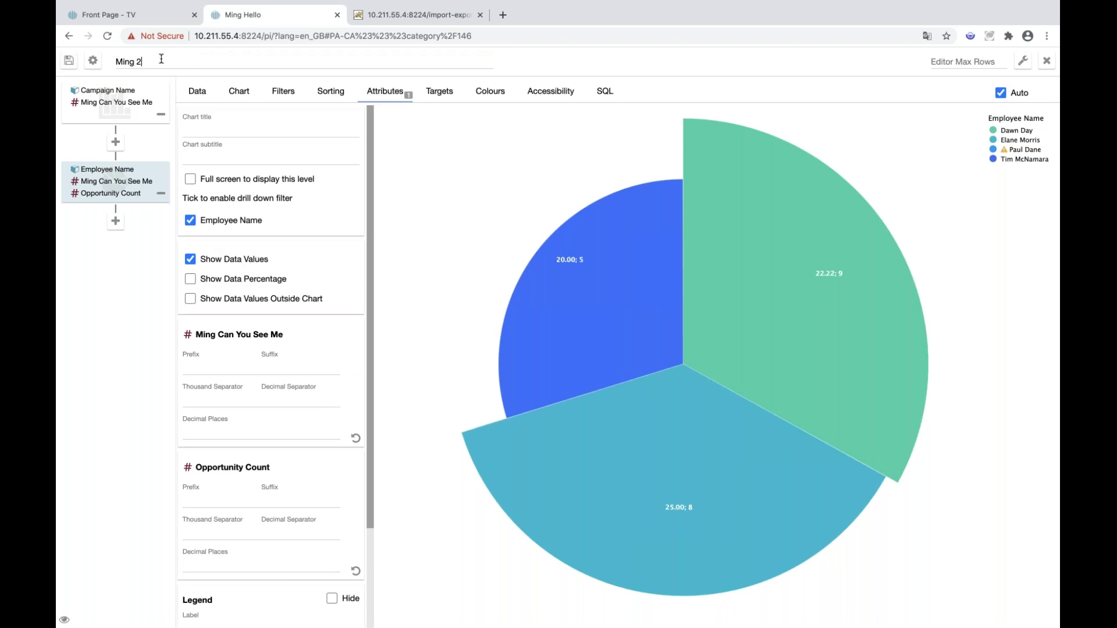
pyautogui.click(69, 60)
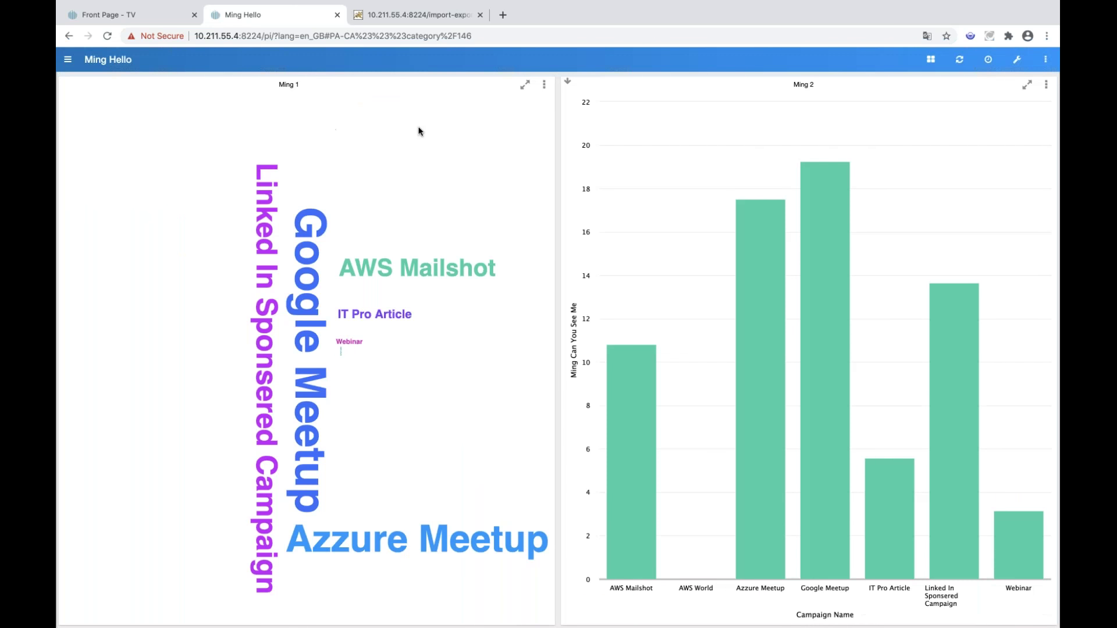
# Drill into the Google Meetup bar of the second chart and go back to its top level
pyautogui.click(805, 232)
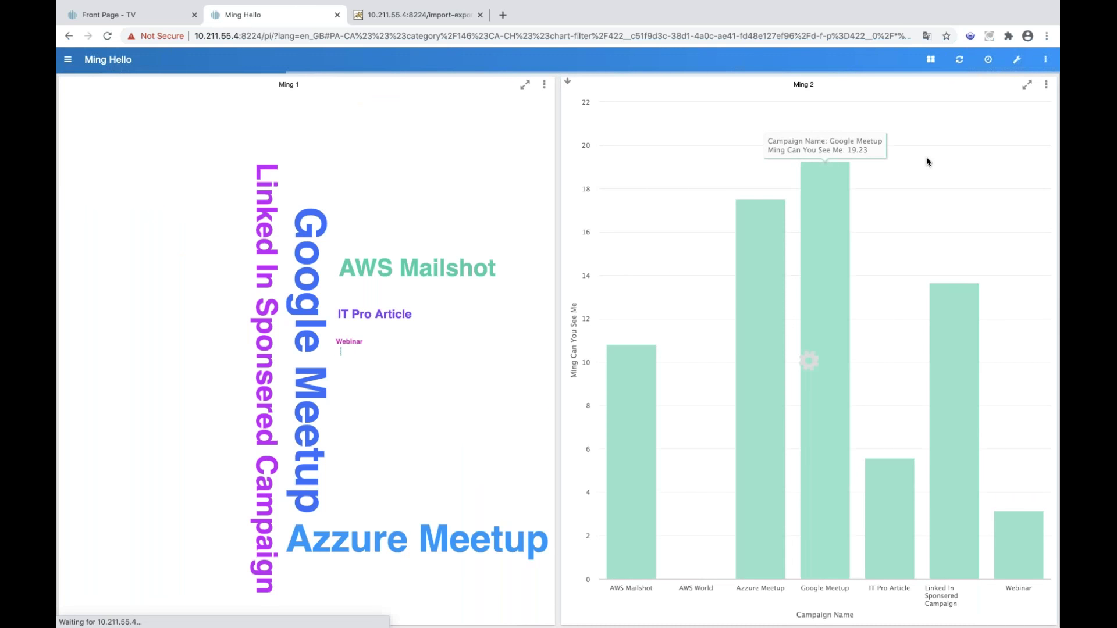
pyautogui.click(989, 86)
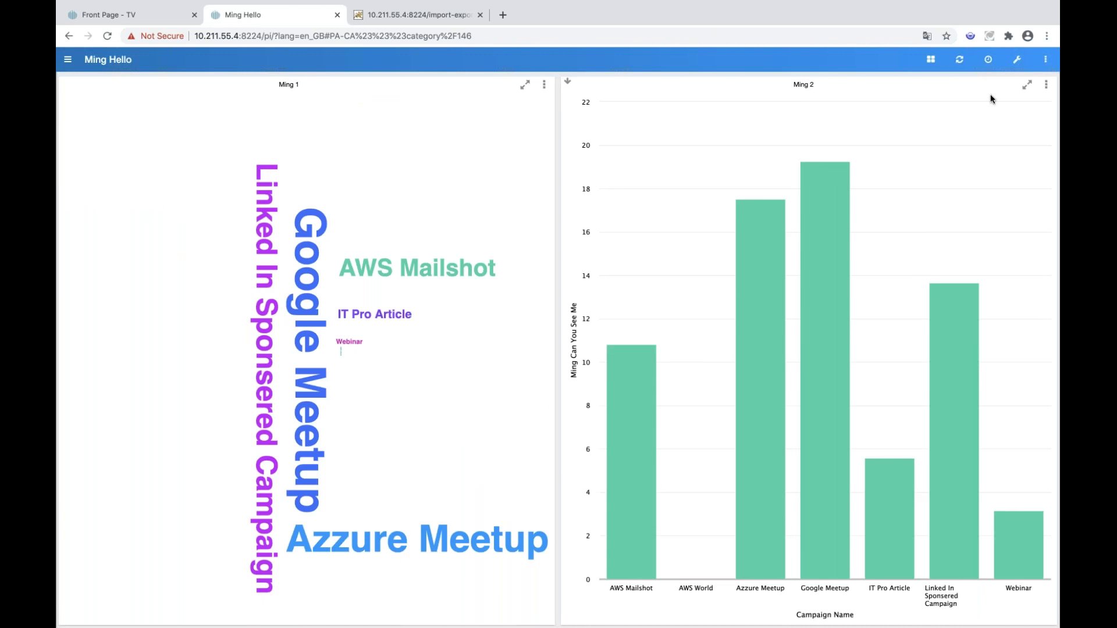
pyautogui.click(931, 59)
pyautogui.click(916, 81)
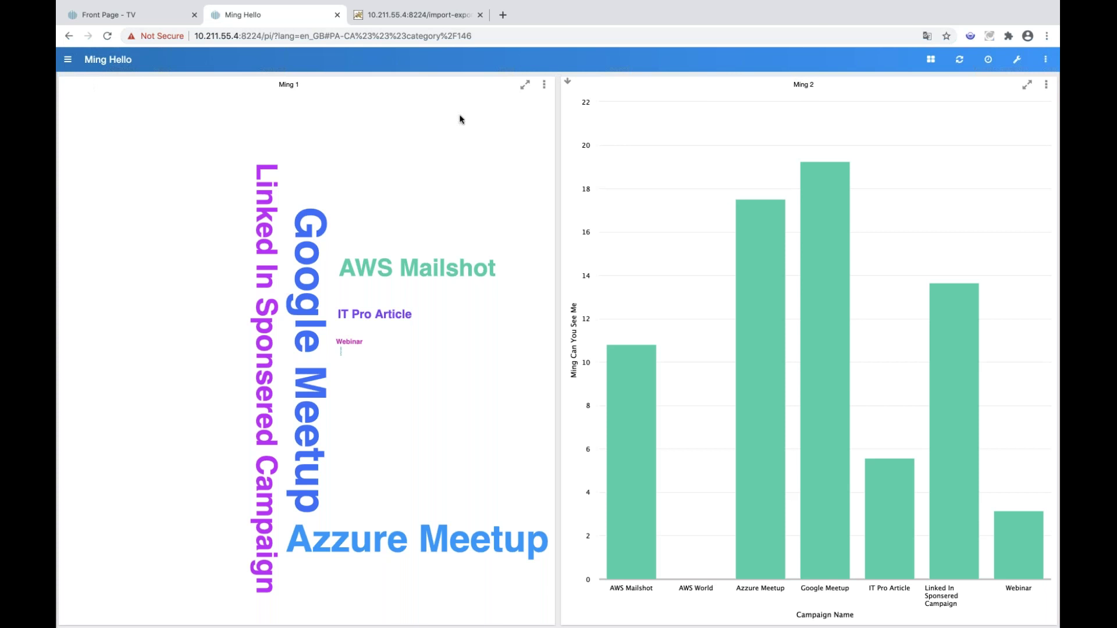
# Export the Sales data connection with all its charts from the dashboard configuration
pyautogui.click(1017, 63)
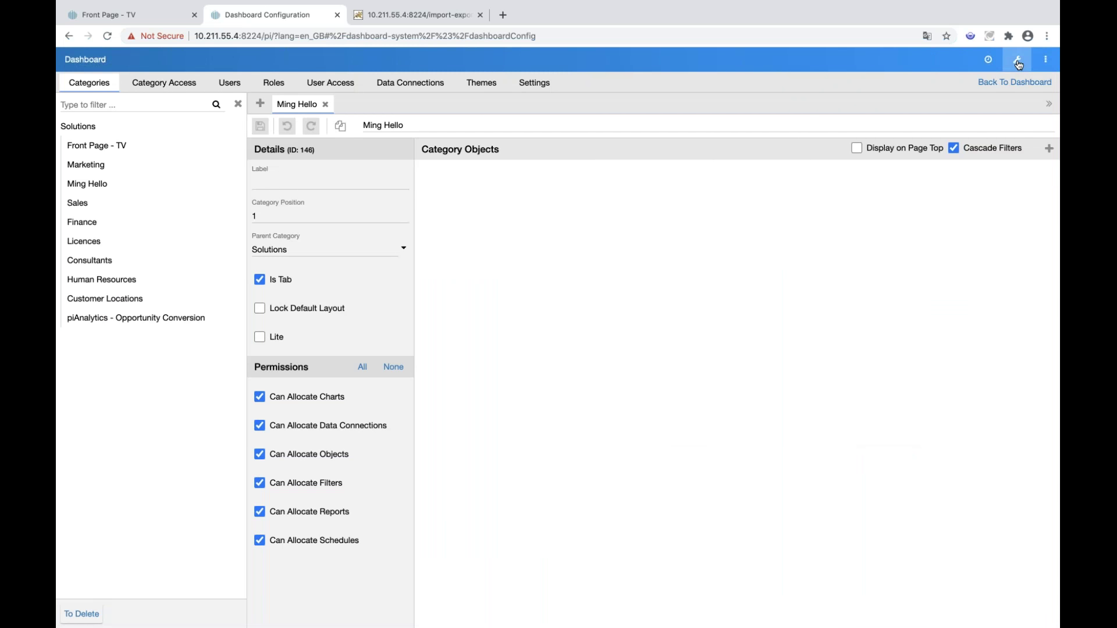
pyautogui.click(326, 104)
pyautogui.click(407, 82)
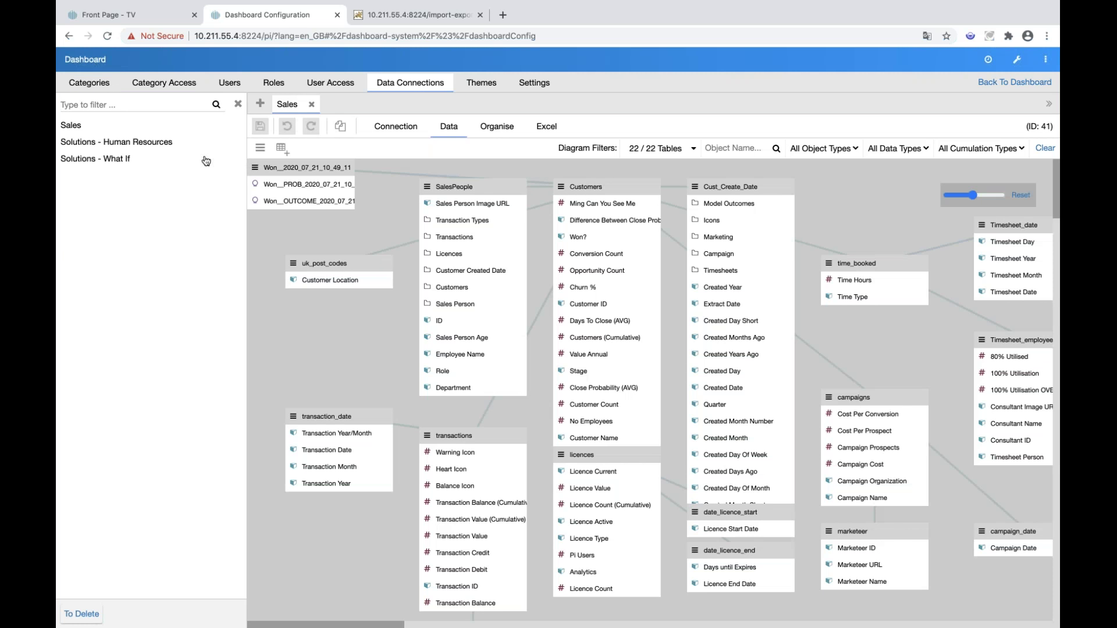
pyautogui.click(237, 127)
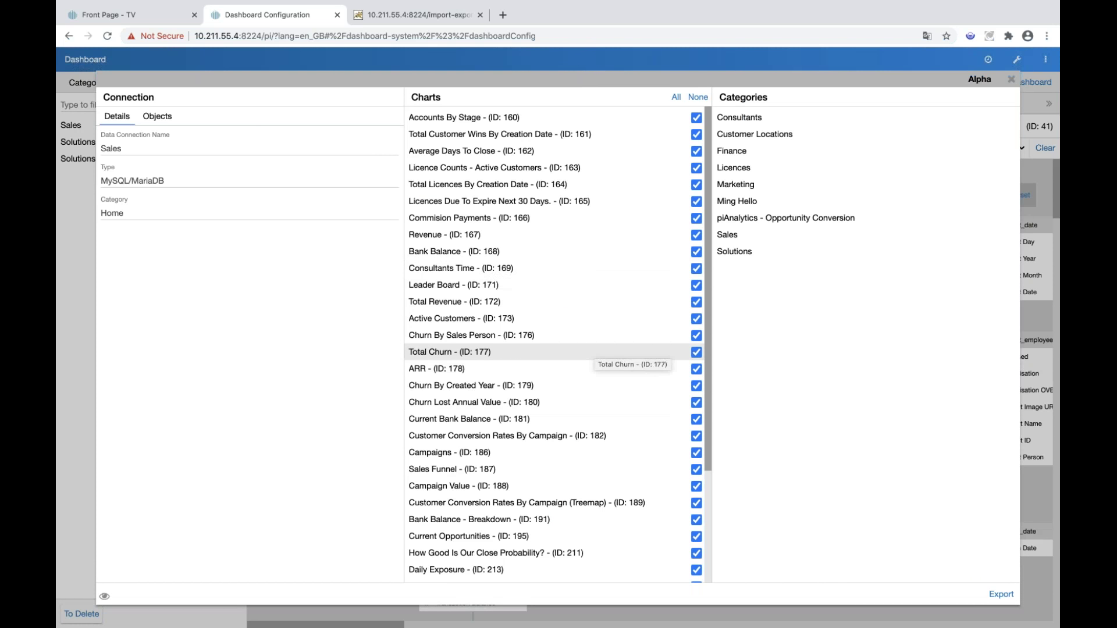
pyautogui.click(1001, 594)
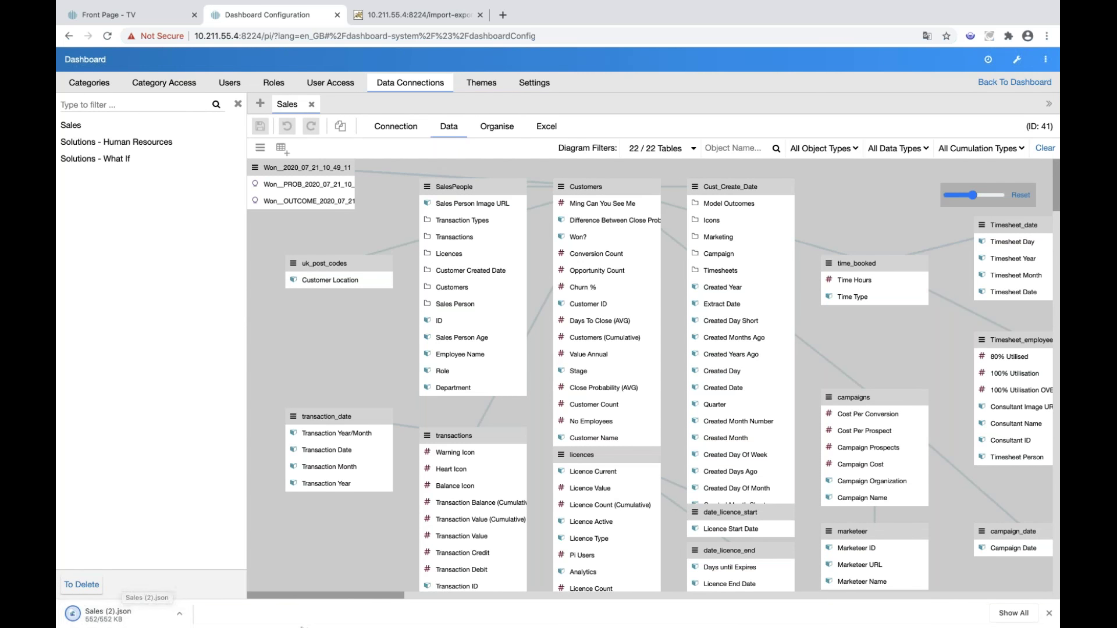
# Switch to Outlook and start a new message addressed to the colleague on the importing machine
pyautogui.moveTo(254, 614)
pyautogui.click(202, 606)
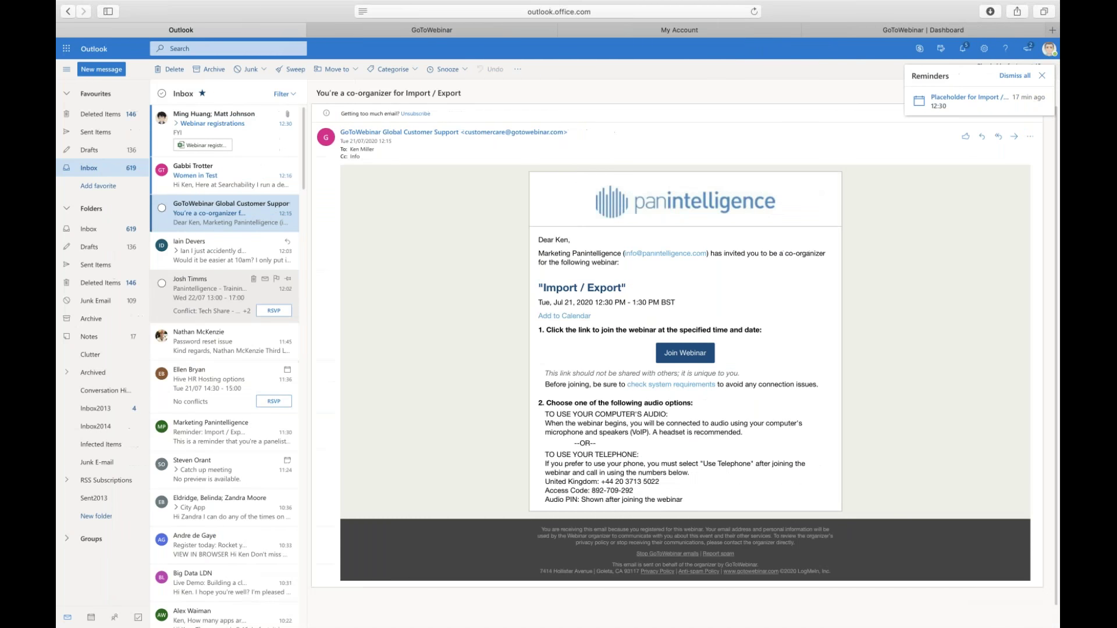
pyautogui.click(101, 68)
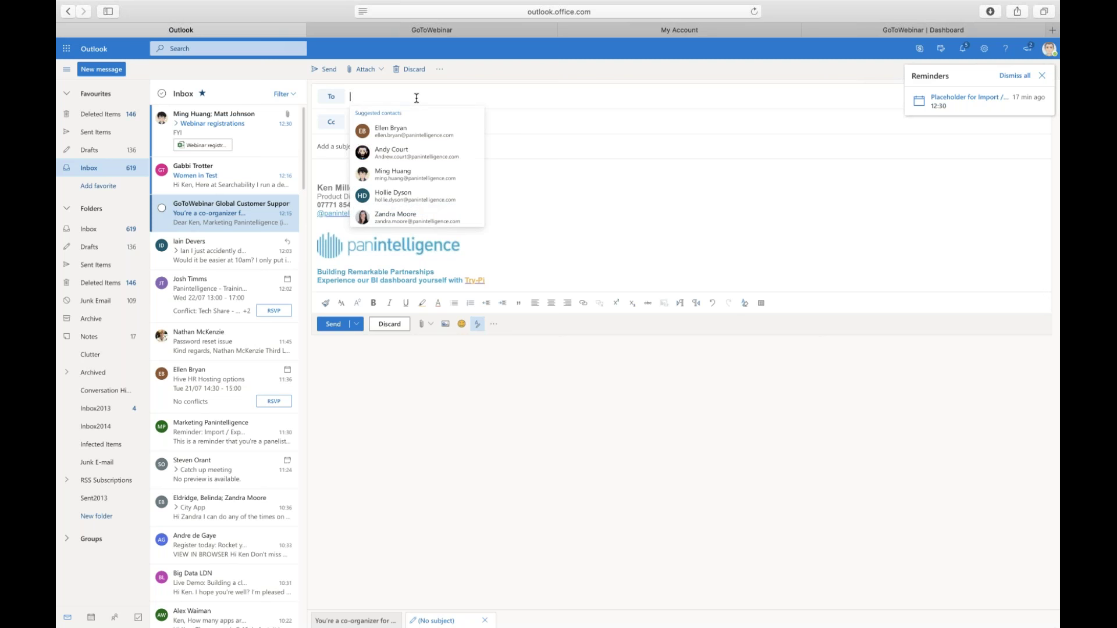
pyautogui.write('ming')
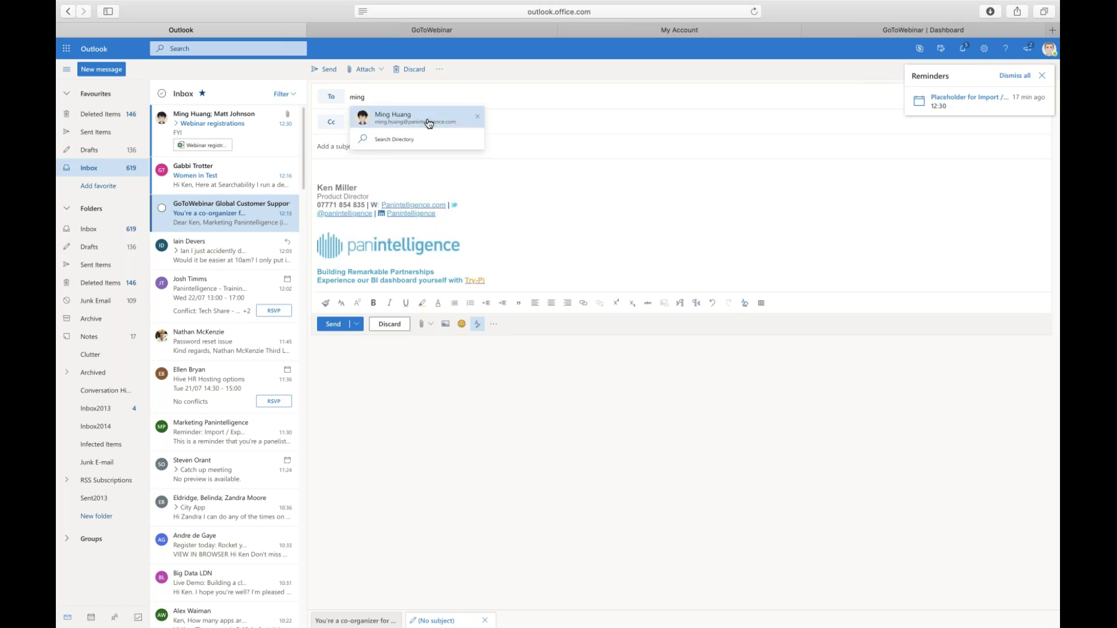
pyautogui.click(428, 121)
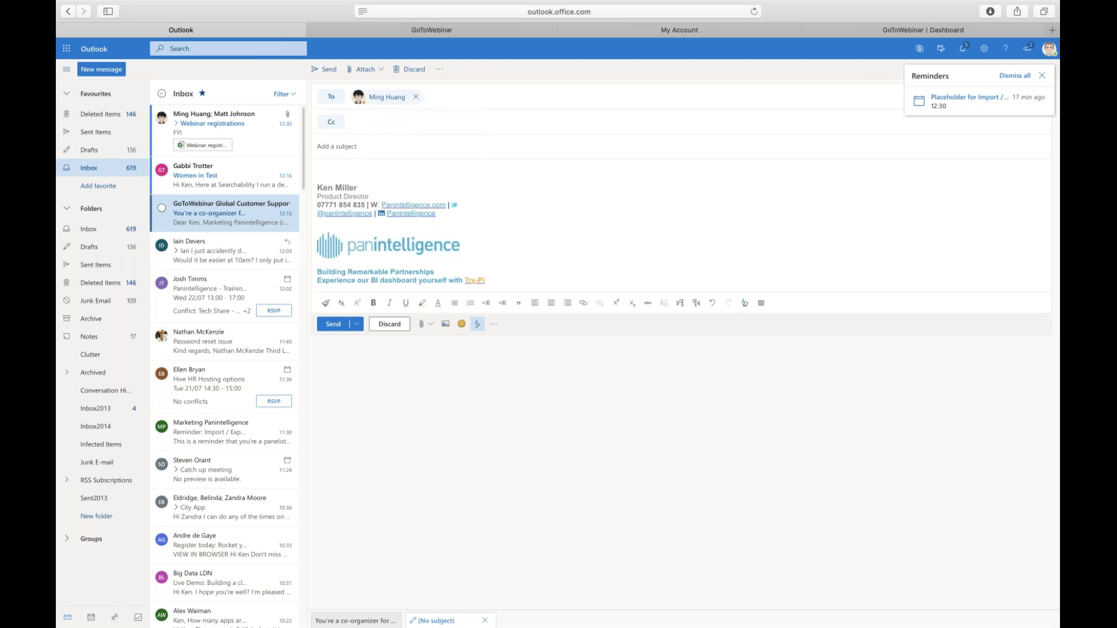
# Attach Sales (2).json from the Downloads folder to the message
pyautogui.click(366, 68)
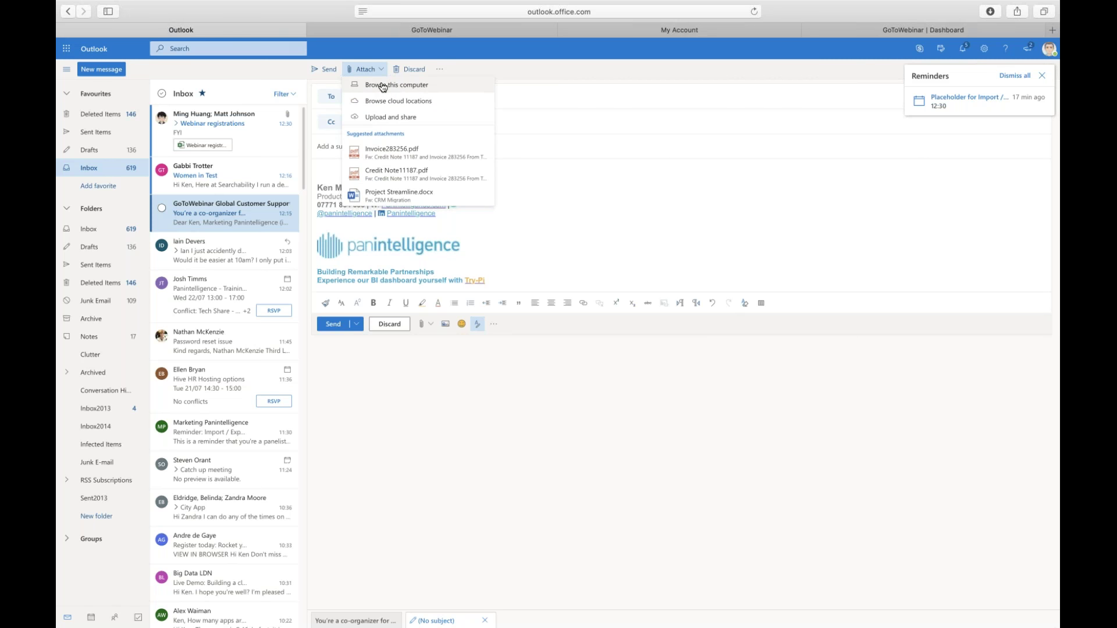
pyautogui.click(384, 87)
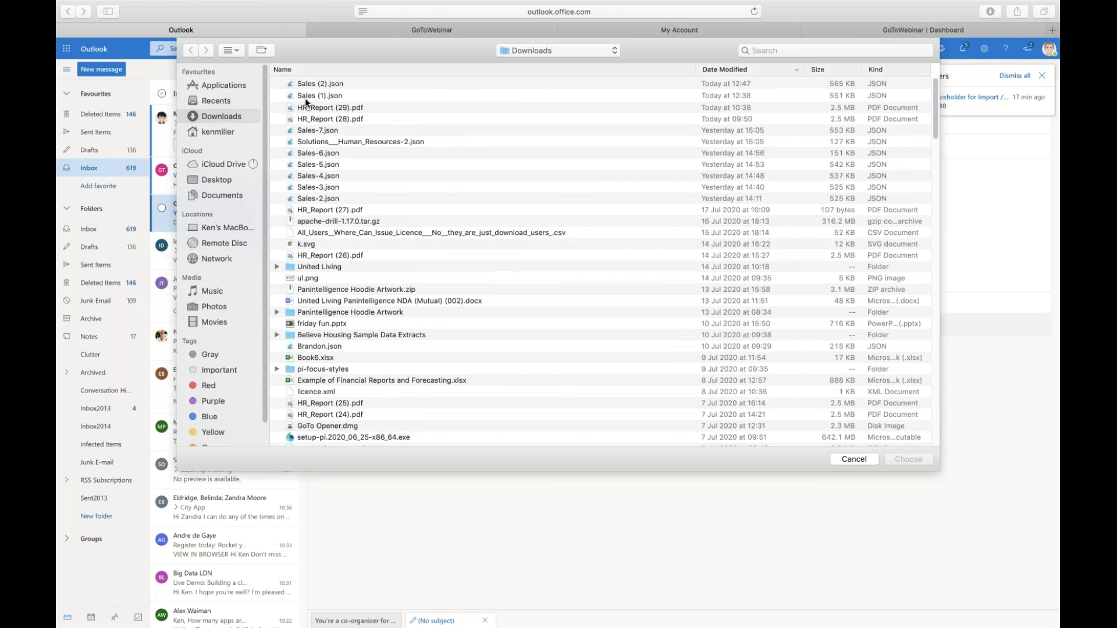
pyautogui.doubleClick(313, 80)
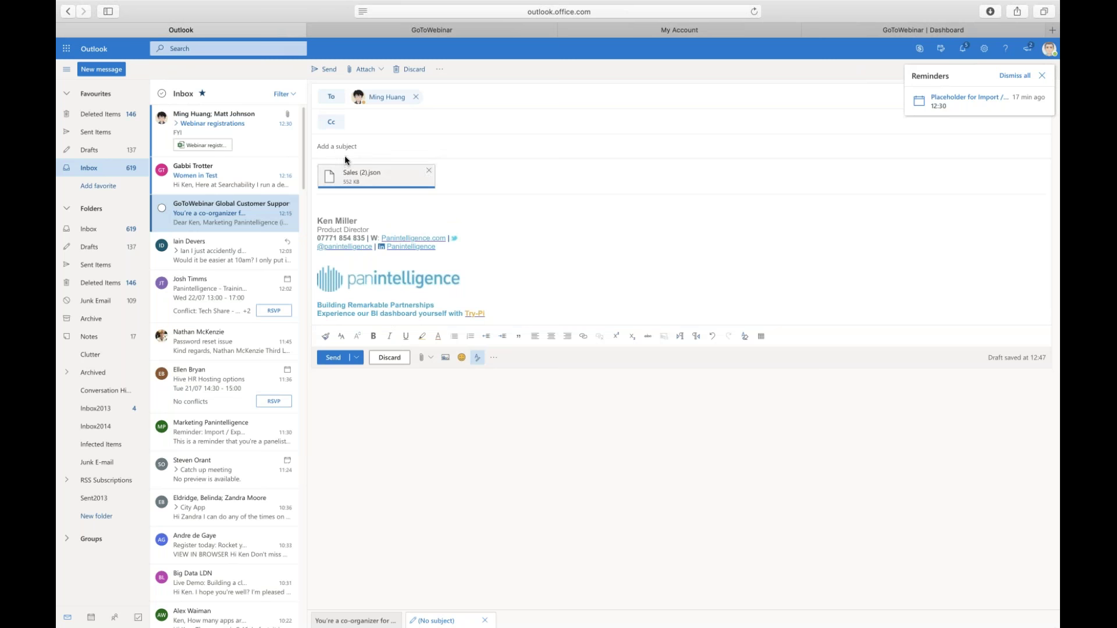
# Give the message the subject "New Chart And New Page" and send it
pyautogui.click(347, 145)
pyautogui.write('Ne')
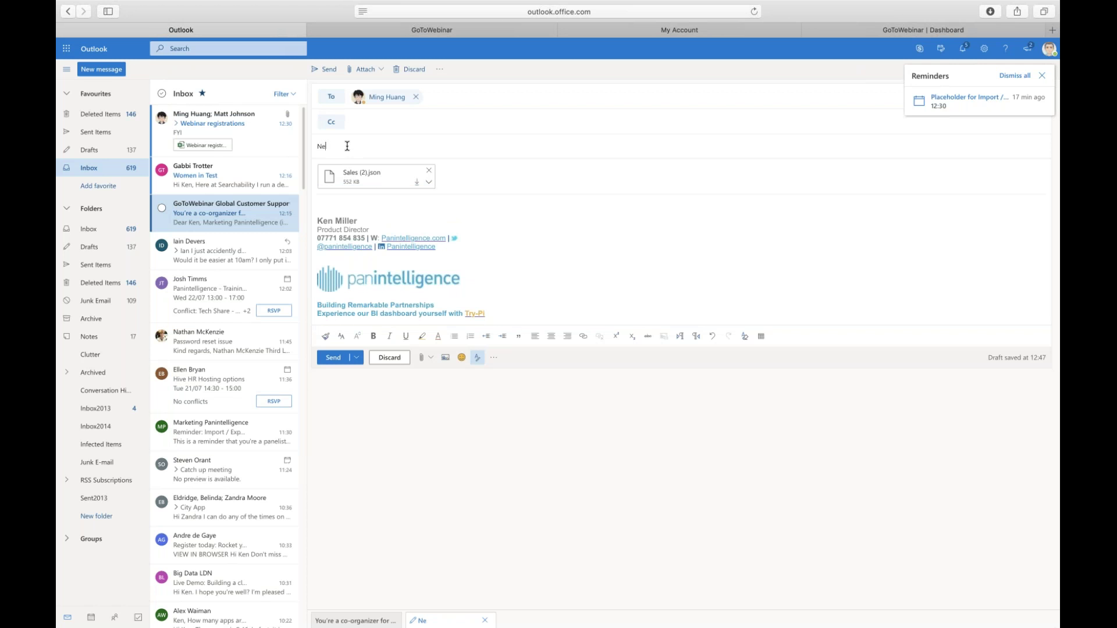
pyautogui.write('w Chart And New Page')
pyautogui.click(333, 357)
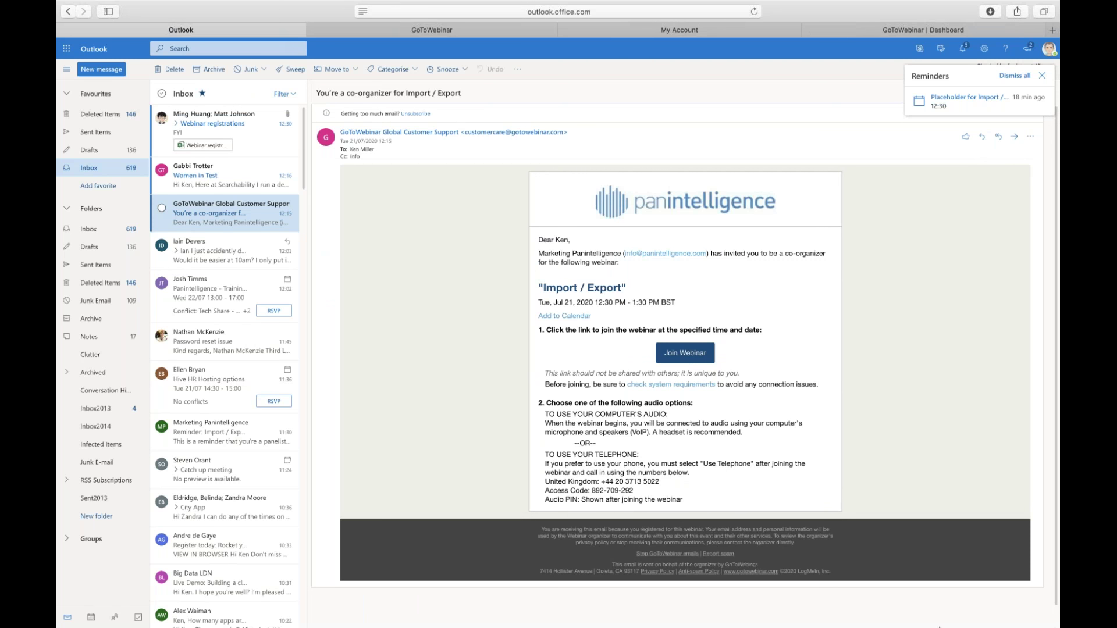
# Switch to the importing machine's Outlook and download Sales (2).json from the "New Chart And New Page" email
pyautogui.moveTo(938, 624)
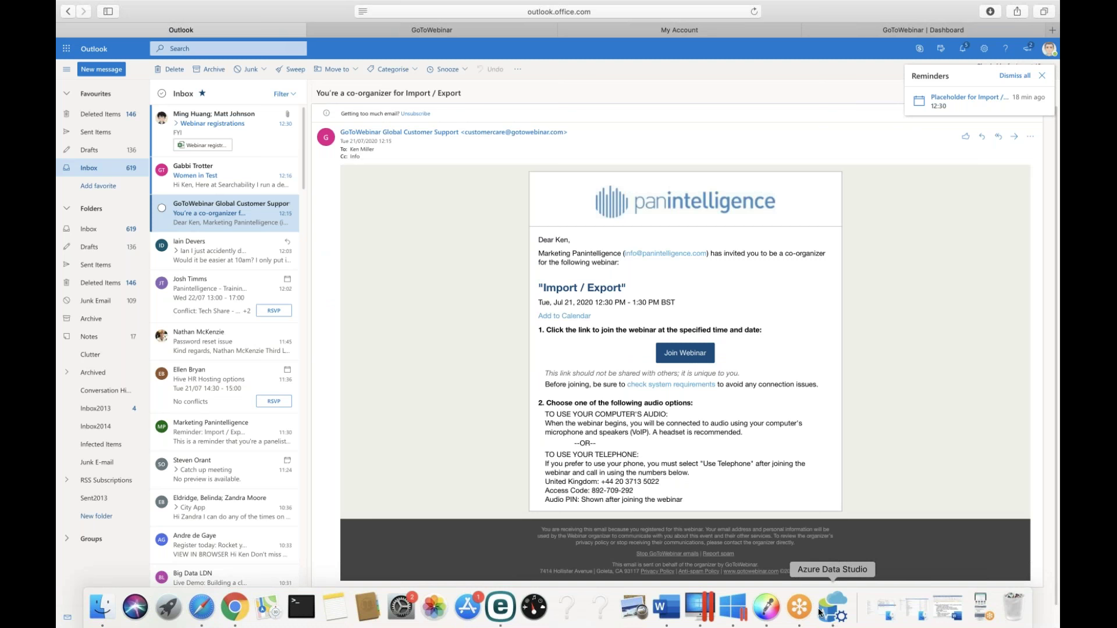
pyautogui.click(797, 608)
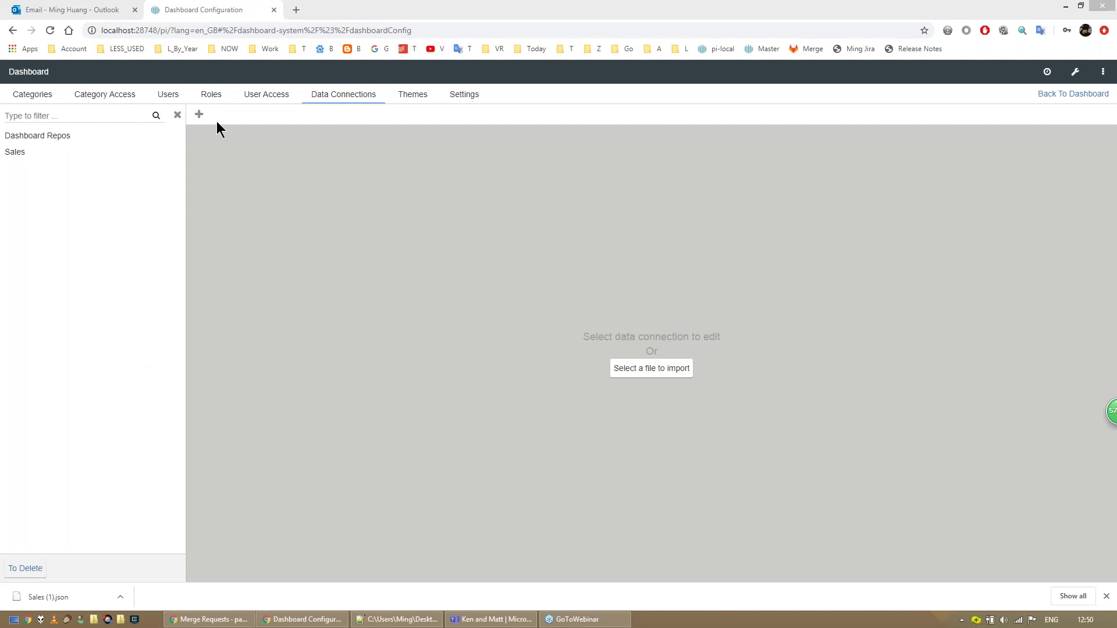
pyautogui.click(76, 12)
pyautogui.click(279, 184)
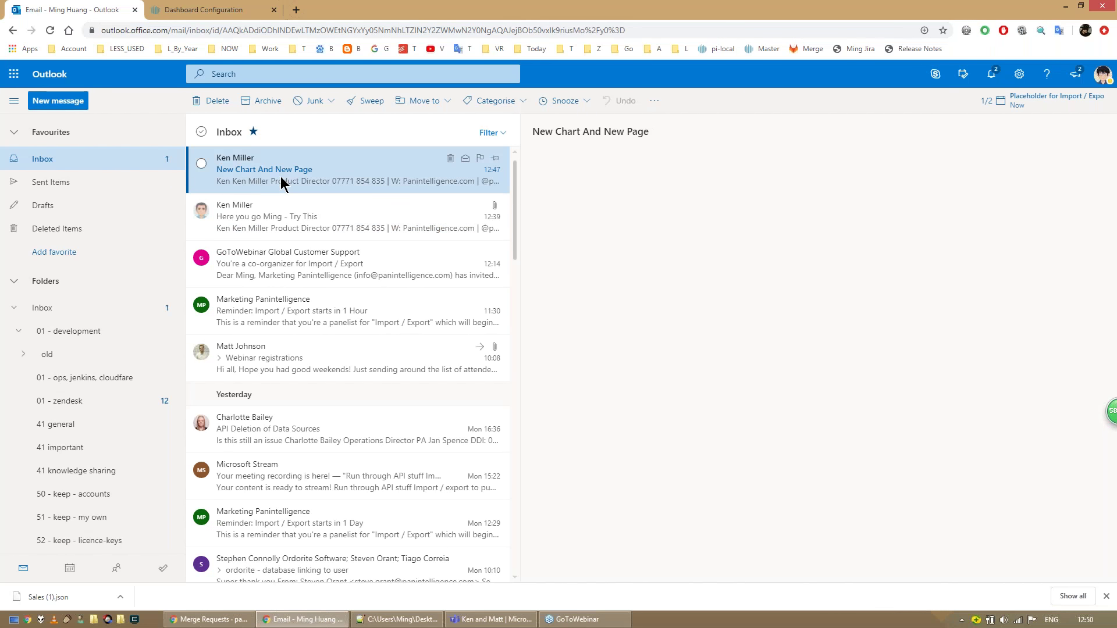
pyautogui.click(691, 215)
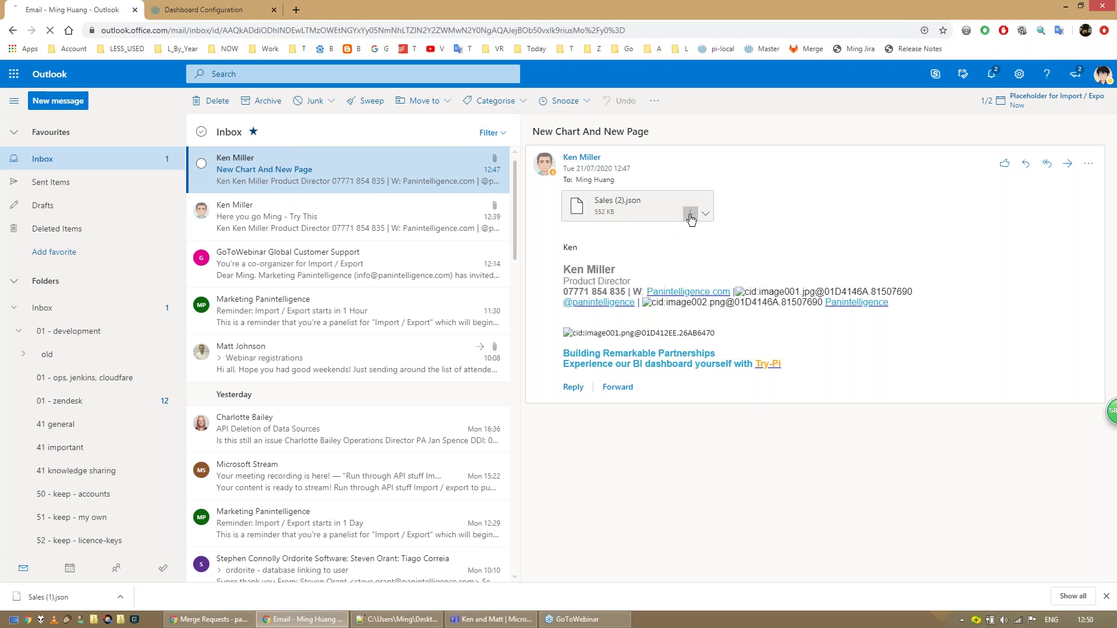
# Return to the Dashboard Configuration and load Sales (2).json from Downloads as the data connection import file
pyautogui.click(168, 13)
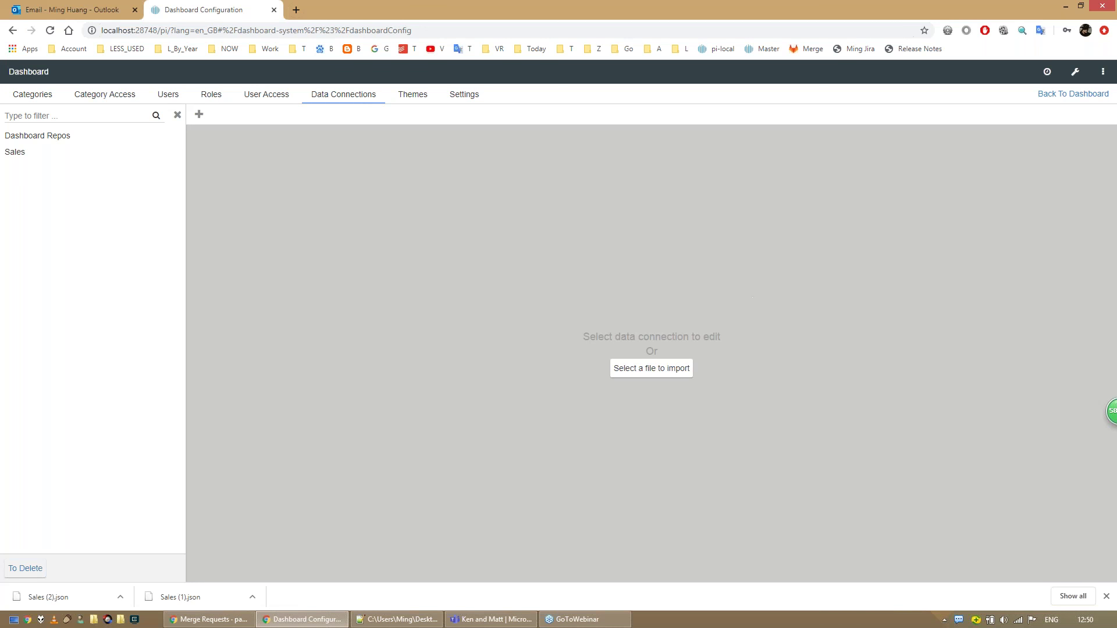
pyautogui.click(651, 373)
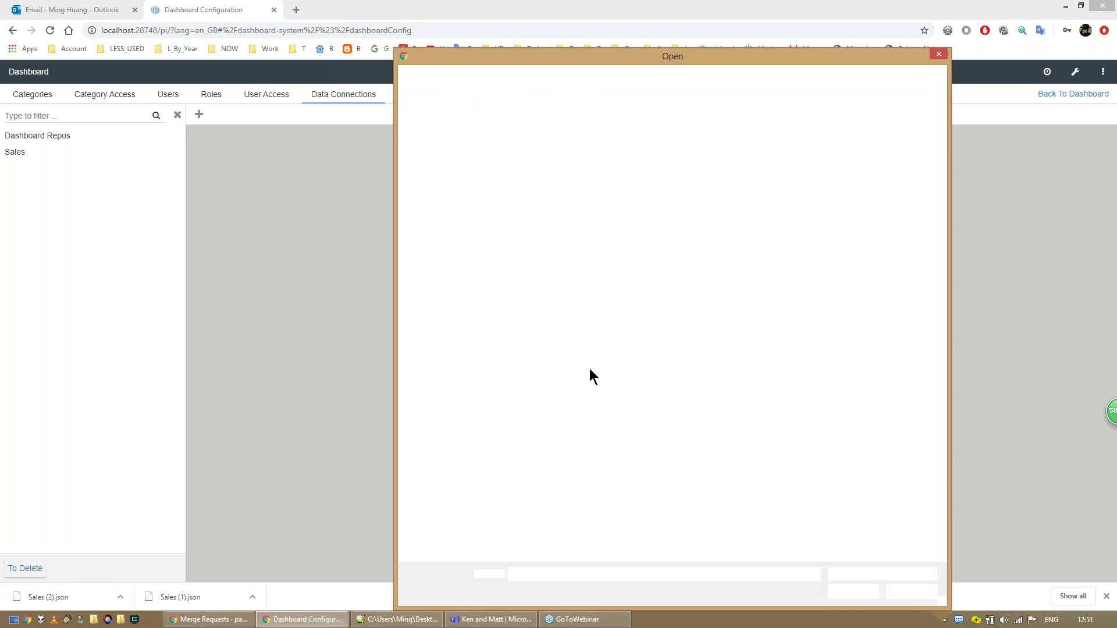
pyautogui.click(518, 154)
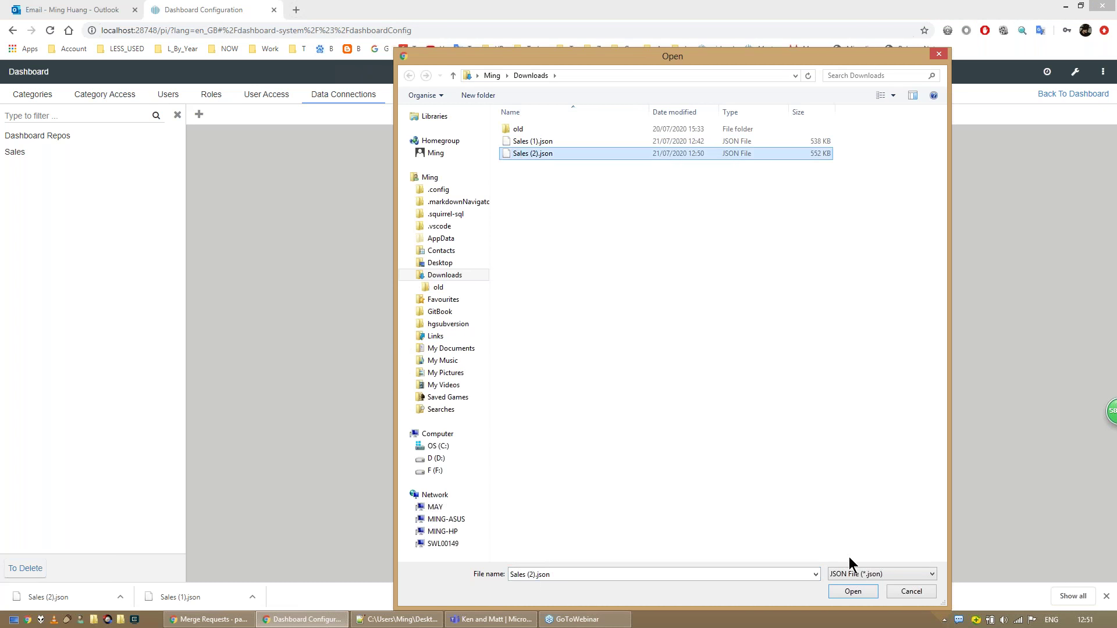
pyautogui.click(860, 593)
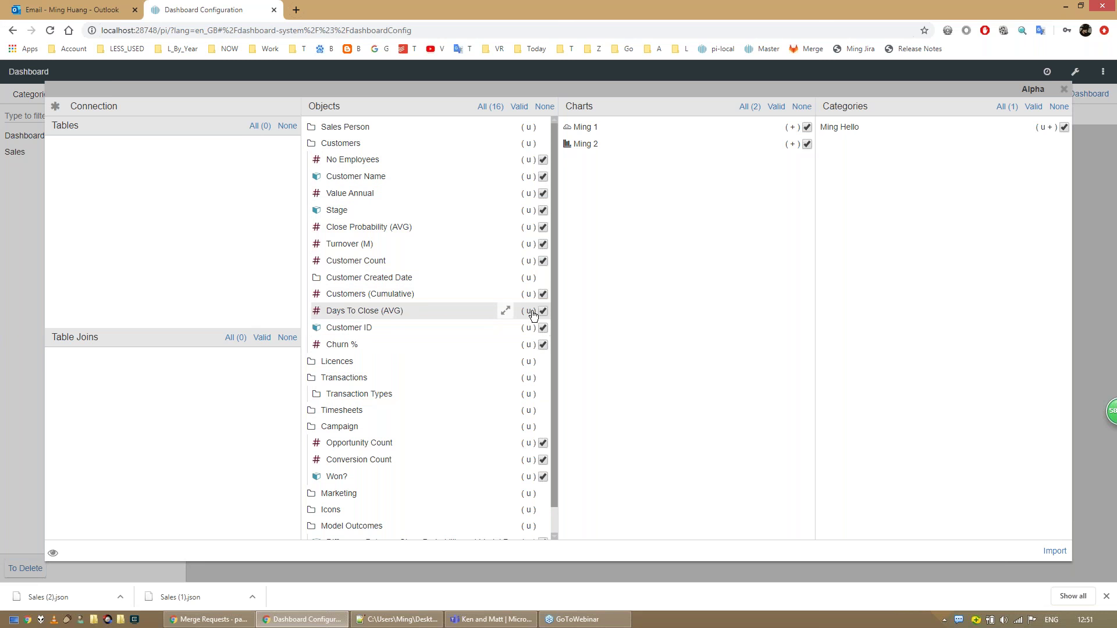
# Review the objects, charts and categories in the import preview, comparing the full item list with the changed items only
pyautogui.scroll(-1, 532, 316)
pyautogui.scroll(1, 530, 317)
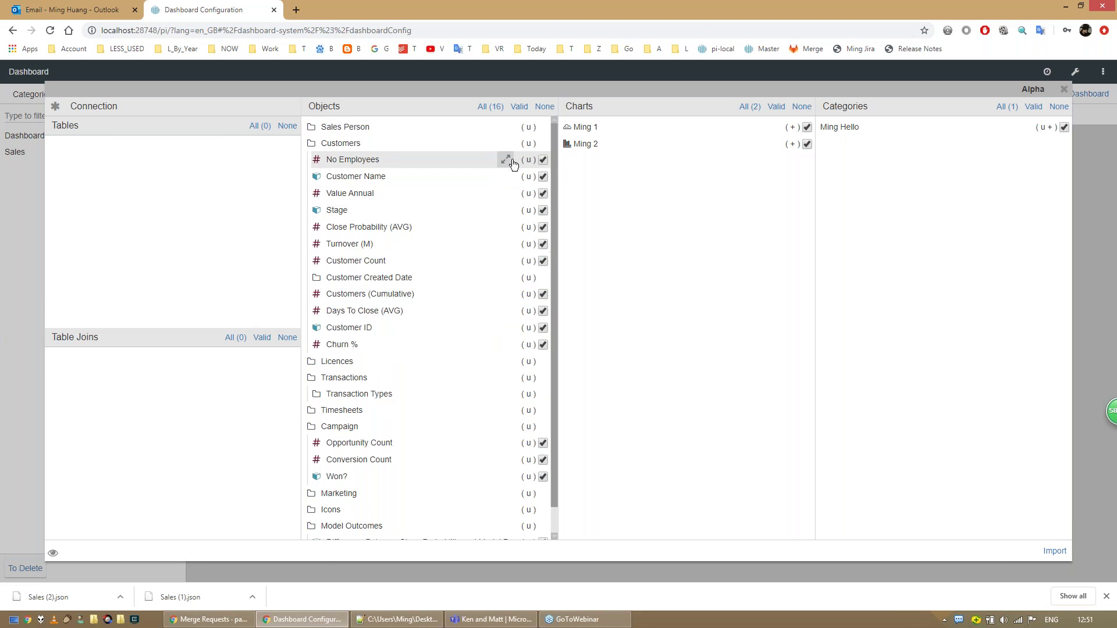
pyautogui.scroll(-1, 536, 357)
pyautogui.scroll(1, 537, 359)
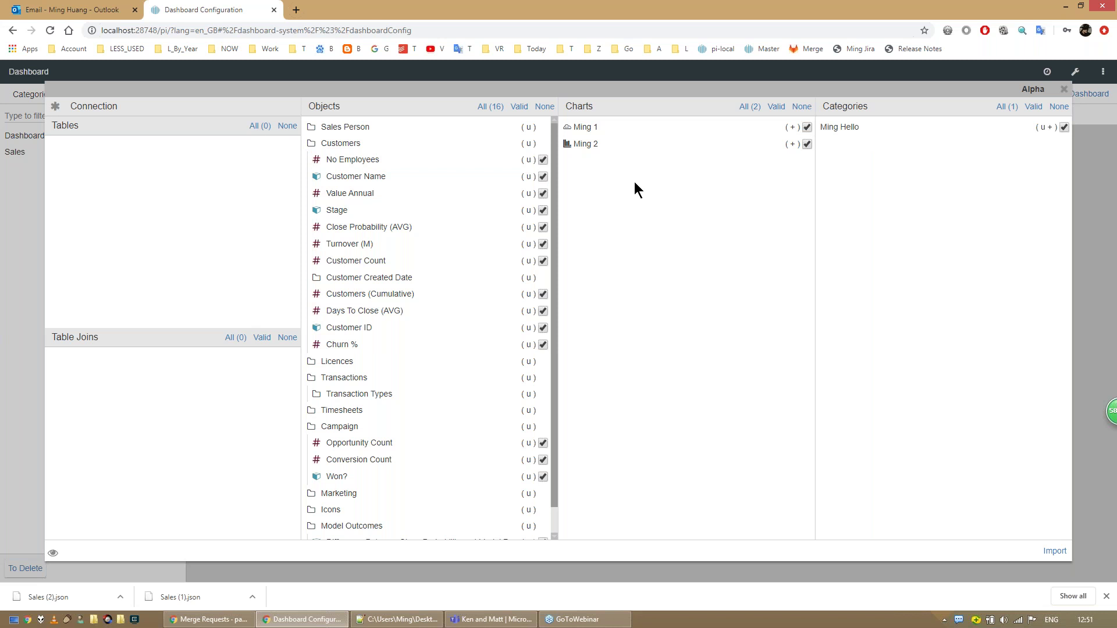
pyautogui.click(56, 108)
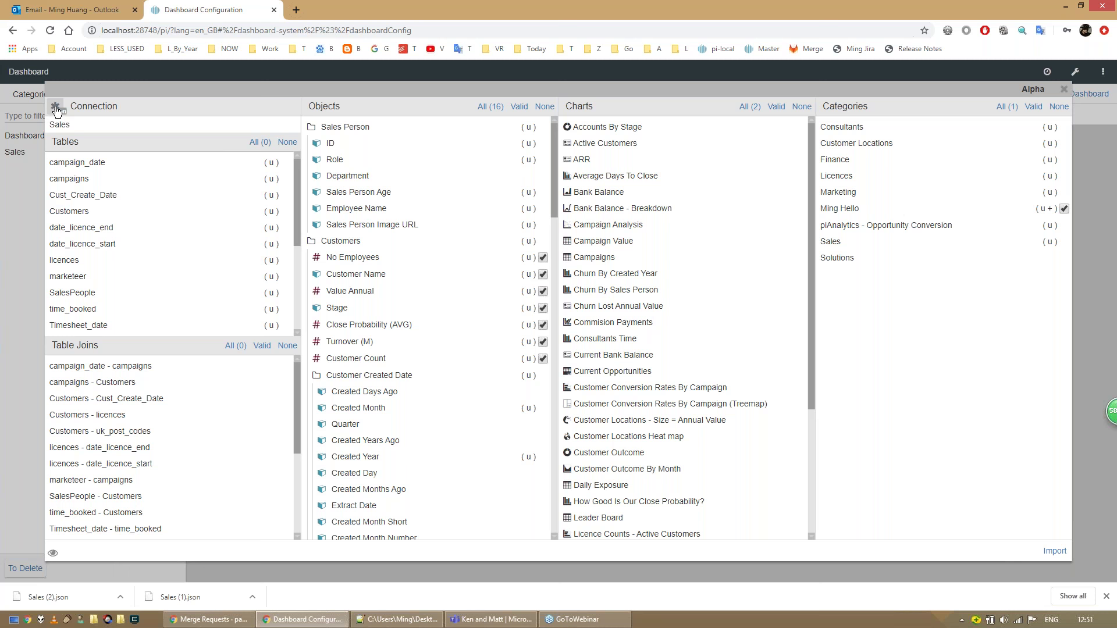
pyautogui.click(56, 110)
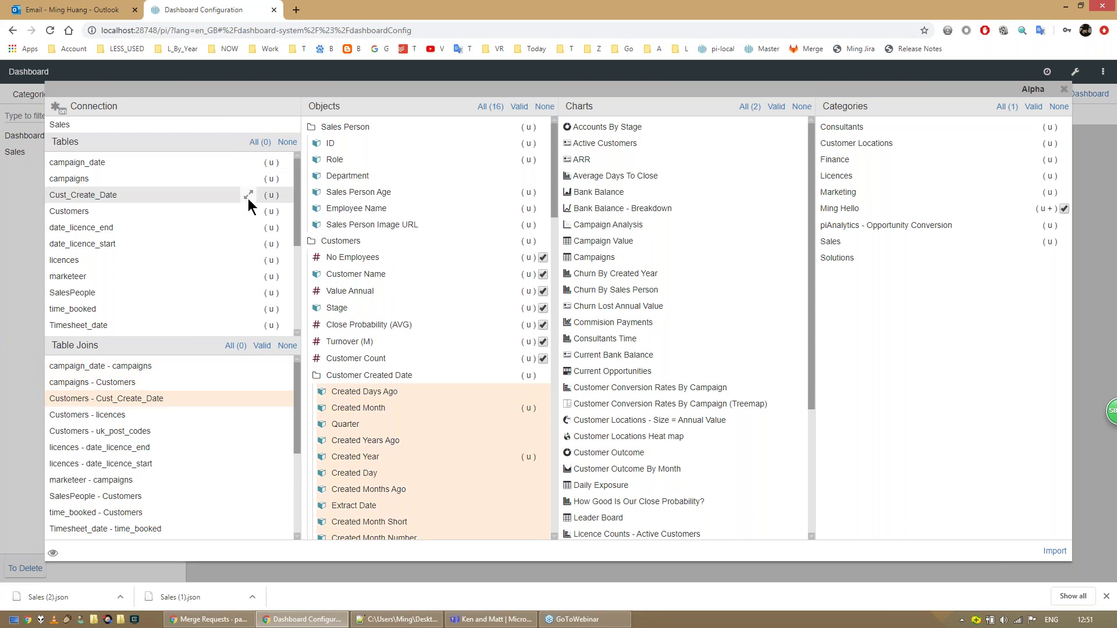
pyautogui.click(57, 110)
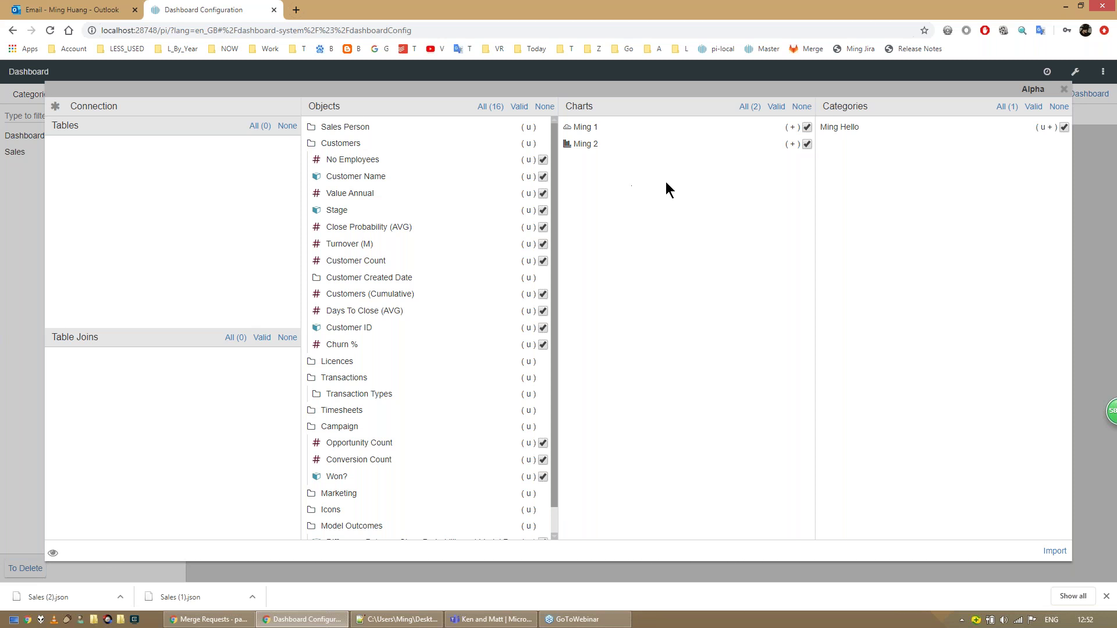
# Try deselecting all objects in the import preview and restore their selection
pyautogui.click(545, 106)
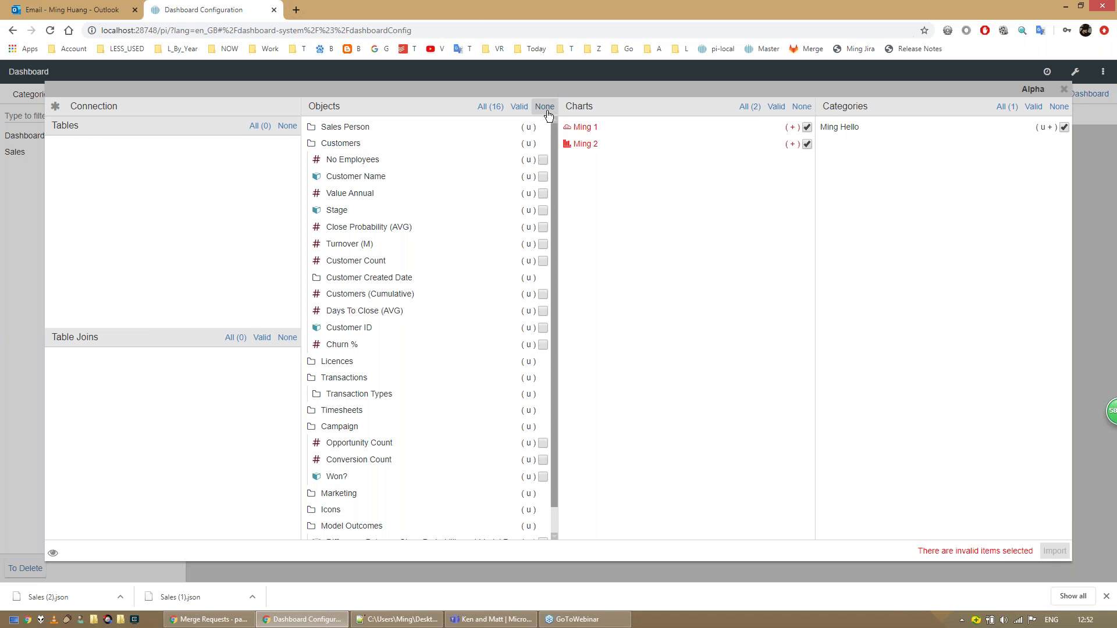
pyautogui.click(548, 149)
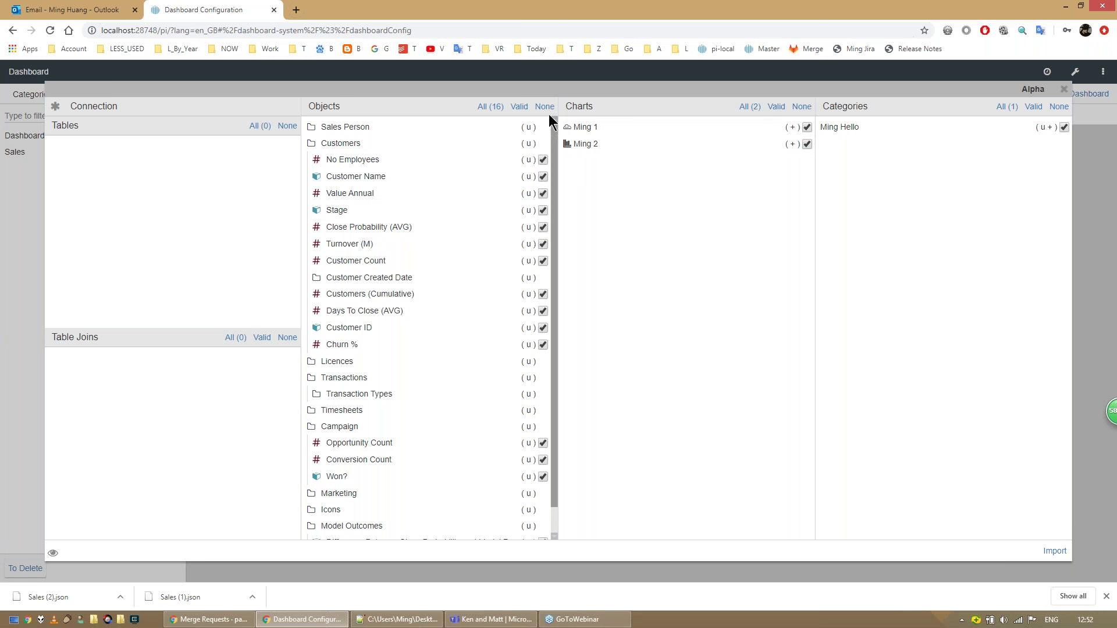
# Try keeping only the newly added object at the end of the import preview's object list selected, and restore the valid object selection
pyautogui.scroll(-1, 553, 170)
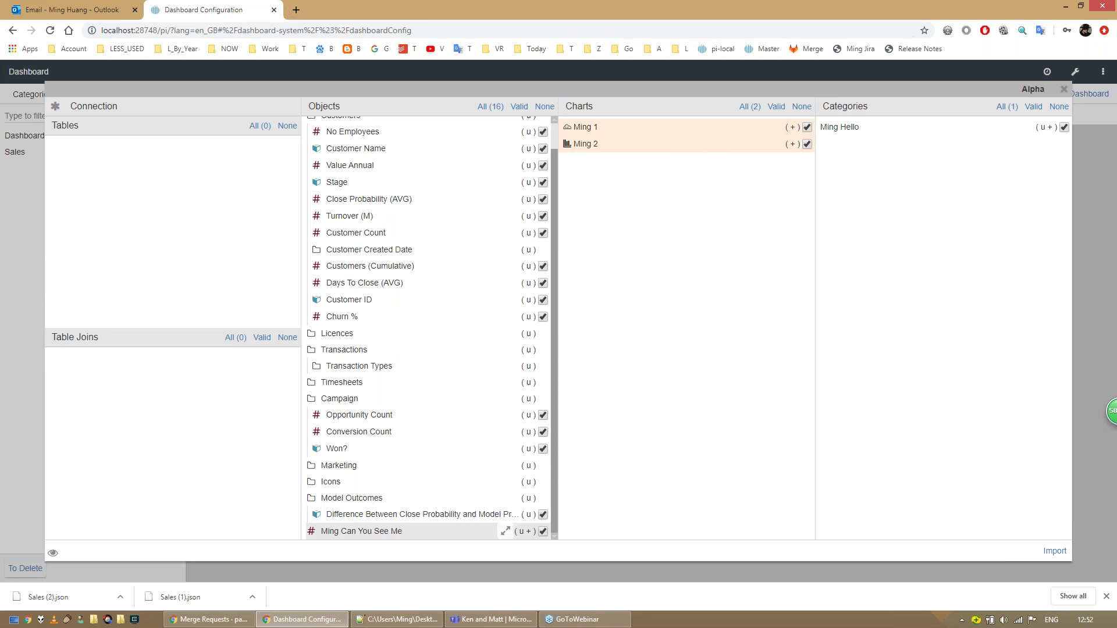
pyautogui.click(544, 106)
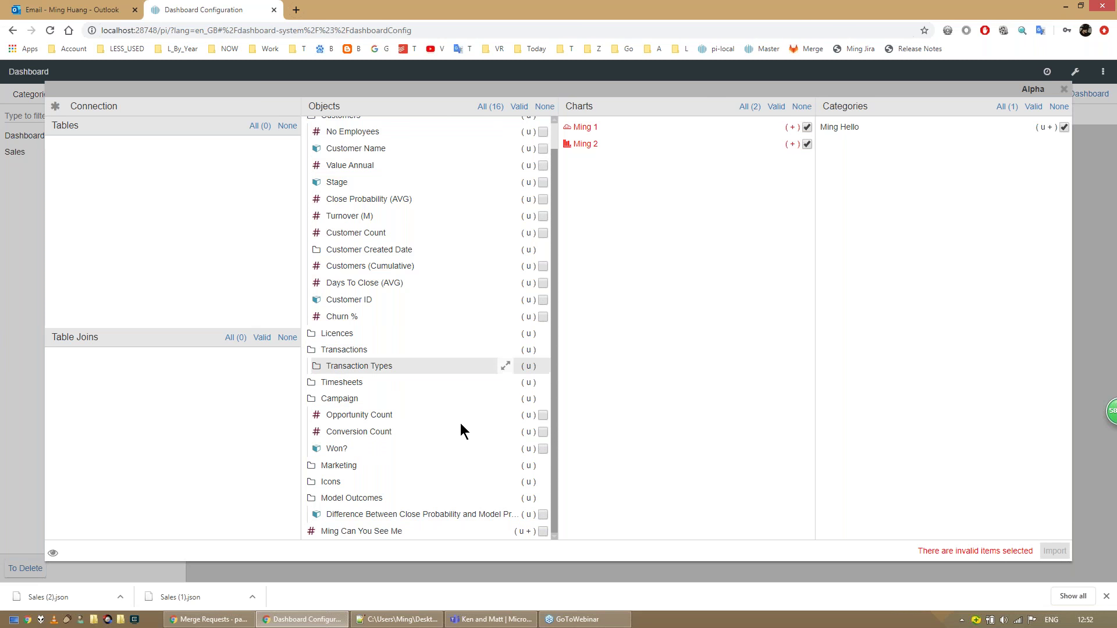
pyautogui.click(448, 531)
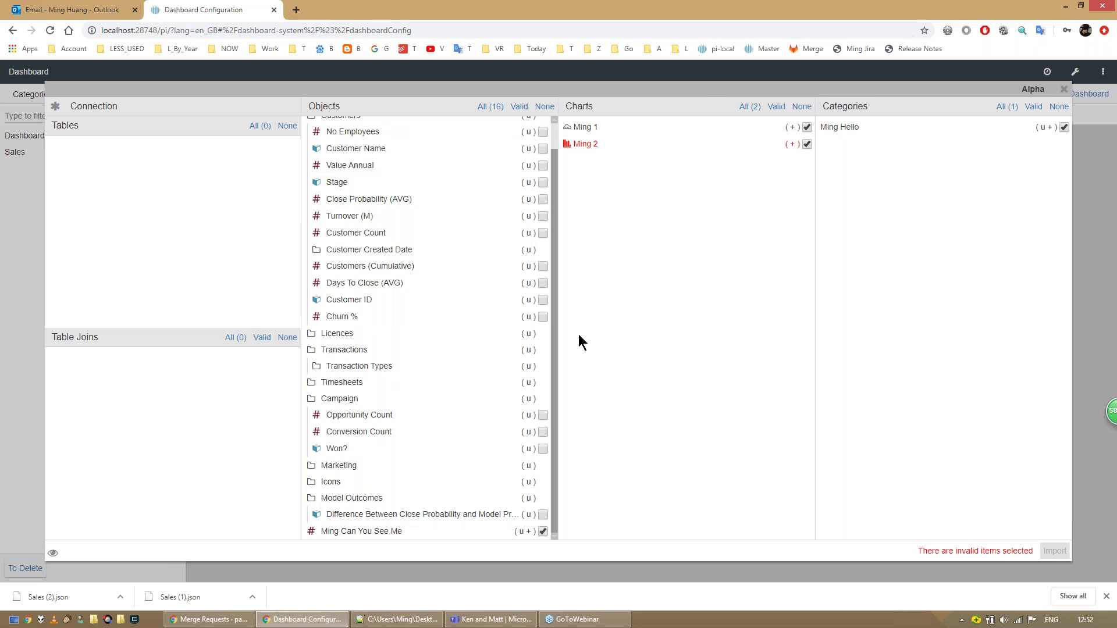
pyautogui.click(516, 107)
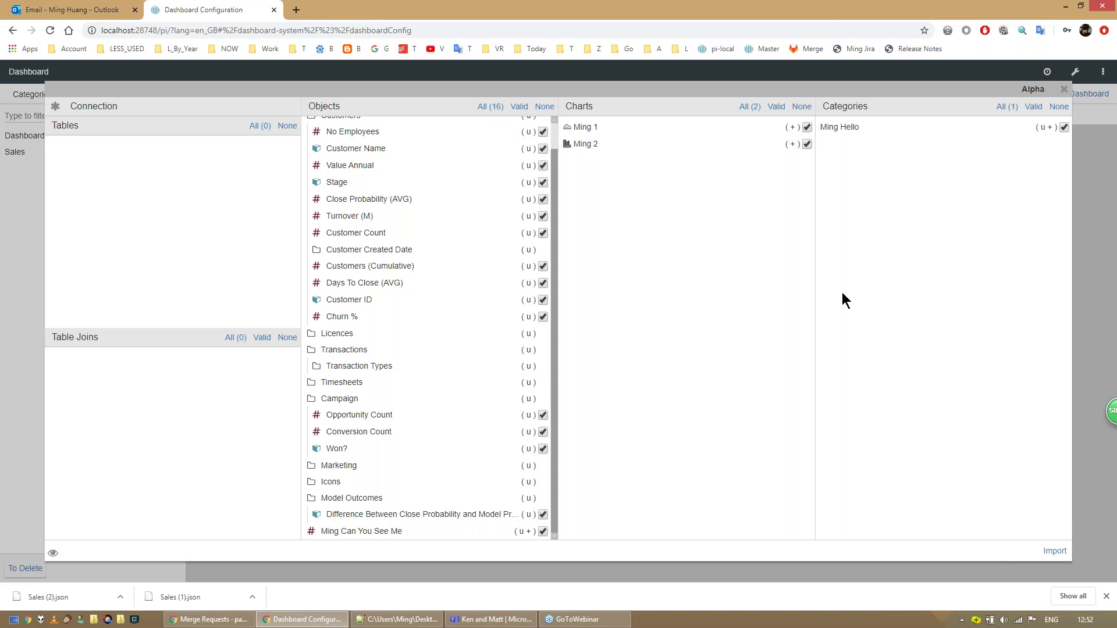
# Import the selected Sales connection items and return to the dashboard to open the newly imported category under Solutions
pyautogui.click(1050, 552)
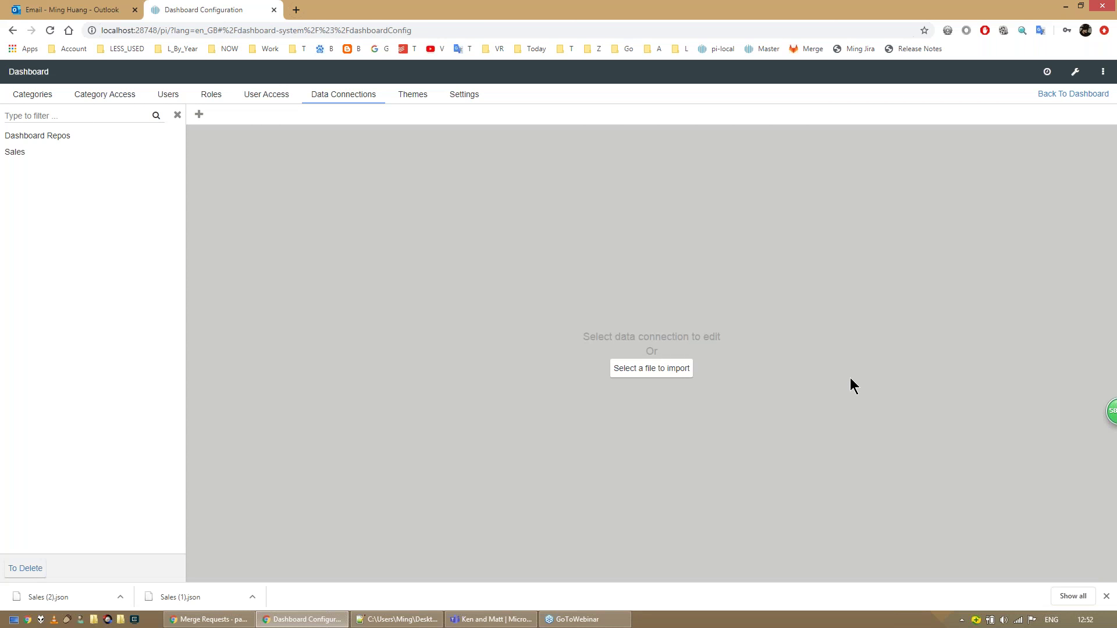
pyautogui.click(1106, 597)
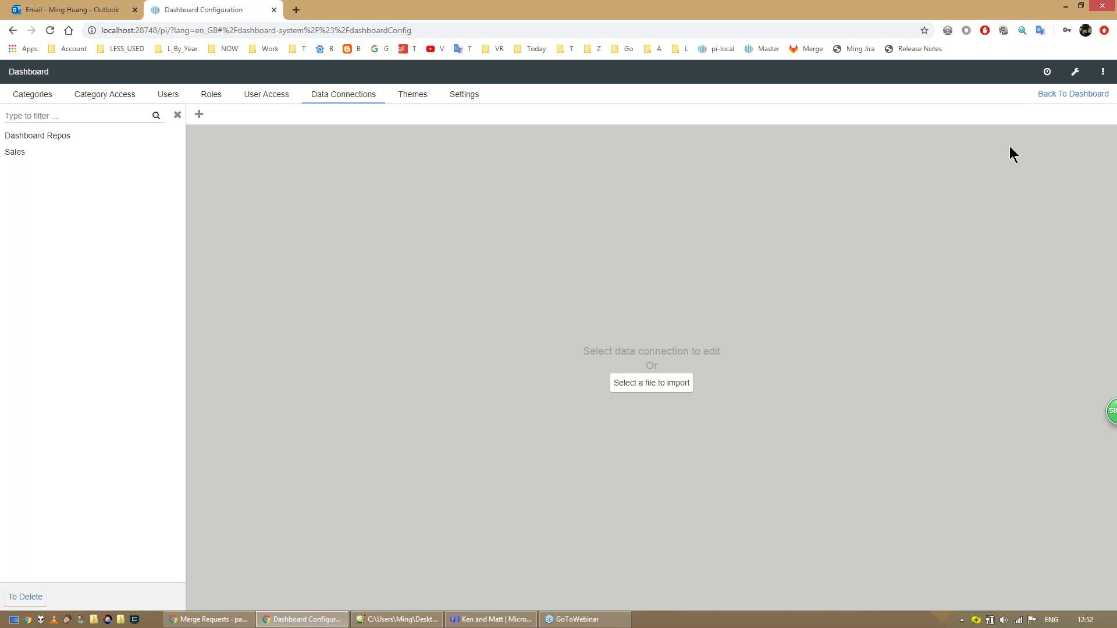
pyautogui.click(1071, 95)
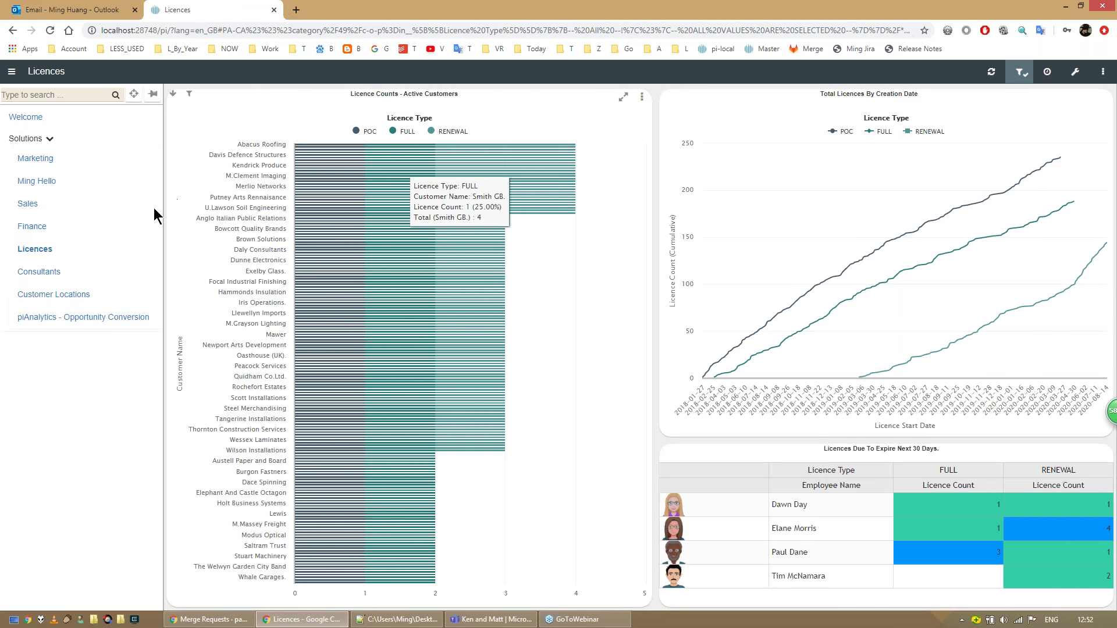
pyautogui.click(26, 182)
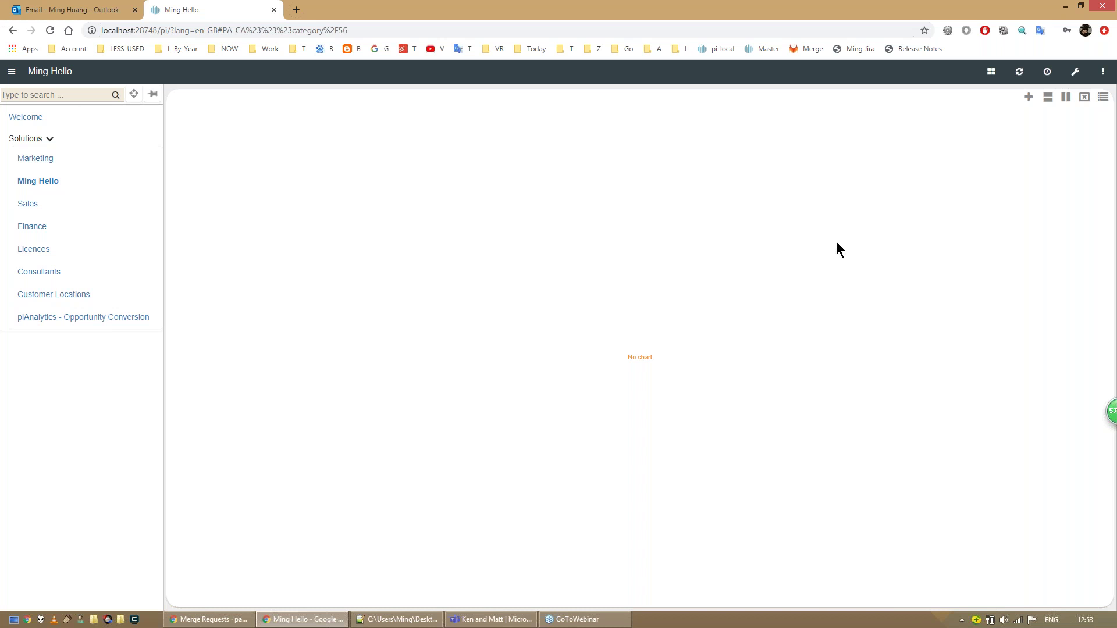
# Split the imported category's empty page into three columns and place the imported word cloud chart in the first one
pyautogui.click(1067, 99)
pyautogui.click(1066, 98)
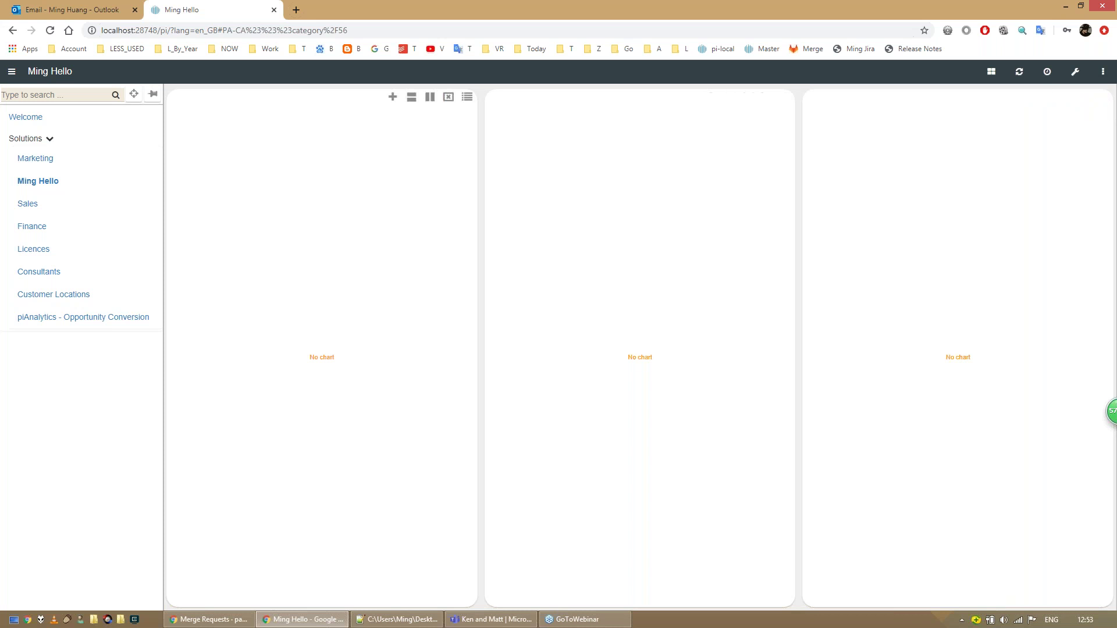
pyautogui.click(466, 99)
pyautogui.write('ming')
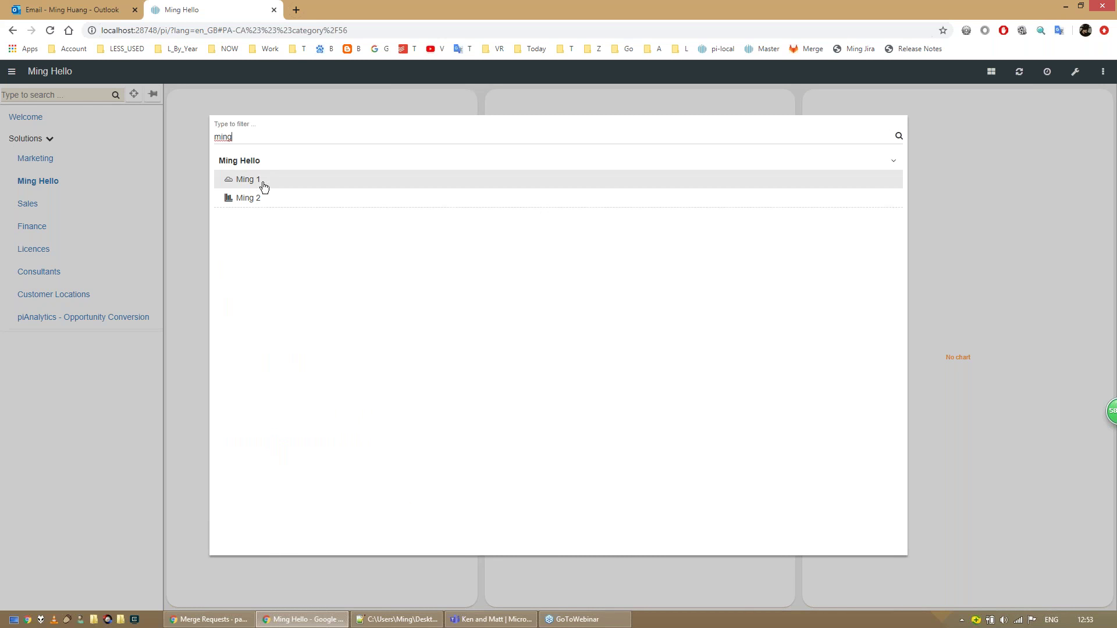
pyautogui.click(267, 183)
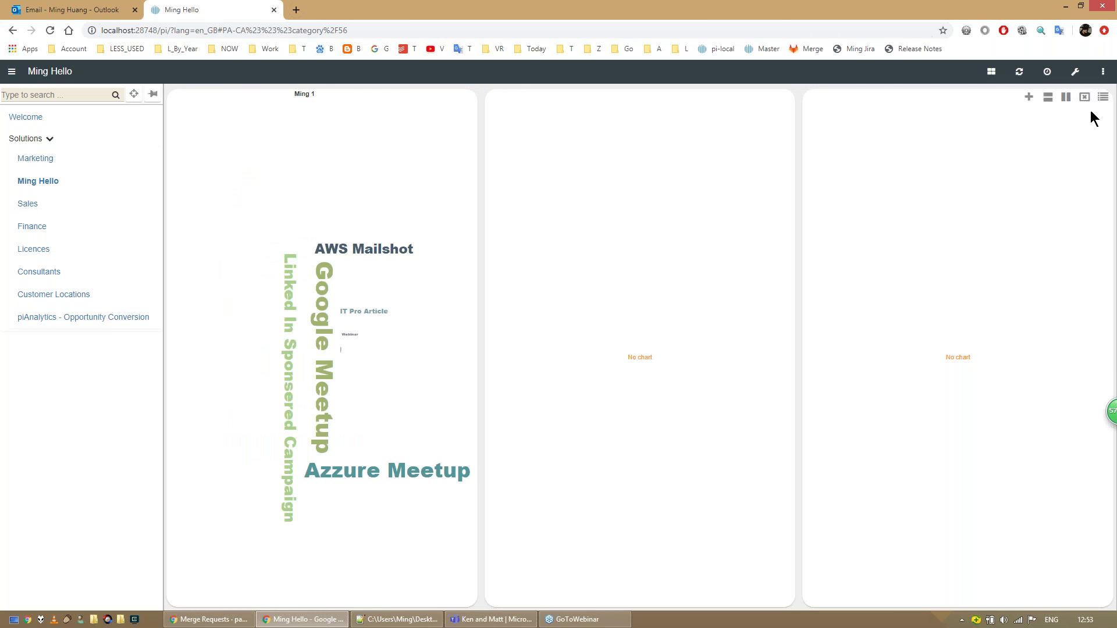
# Place the imported bar chart in the third column and check its drill-down from the Azzure Meetup bar
pyautogui.click(1096, 99)
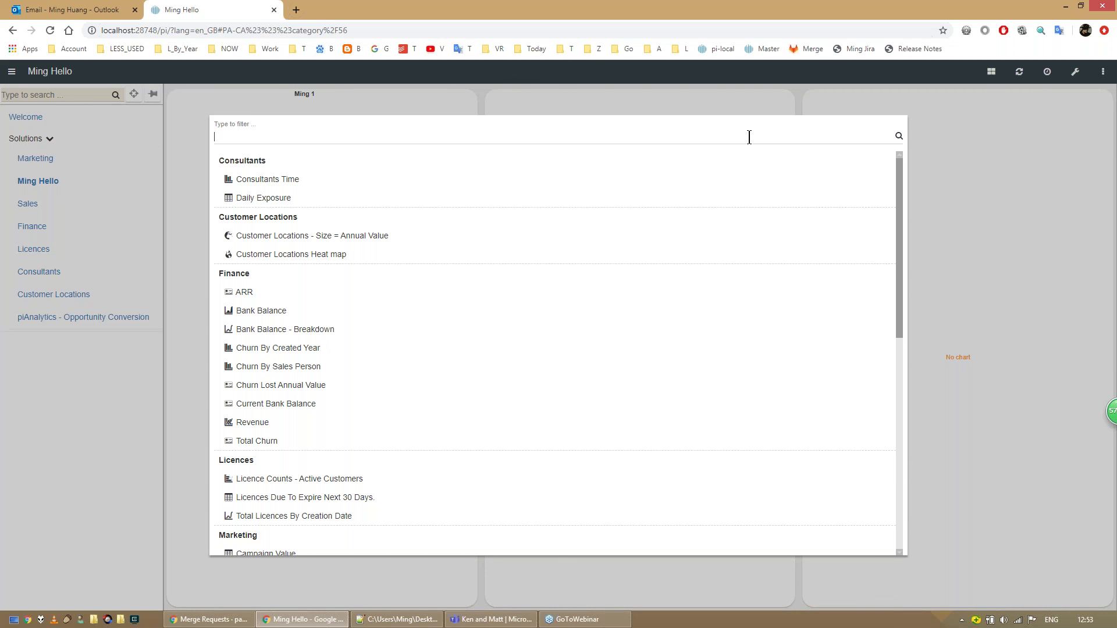
pyautogui.write('ming')
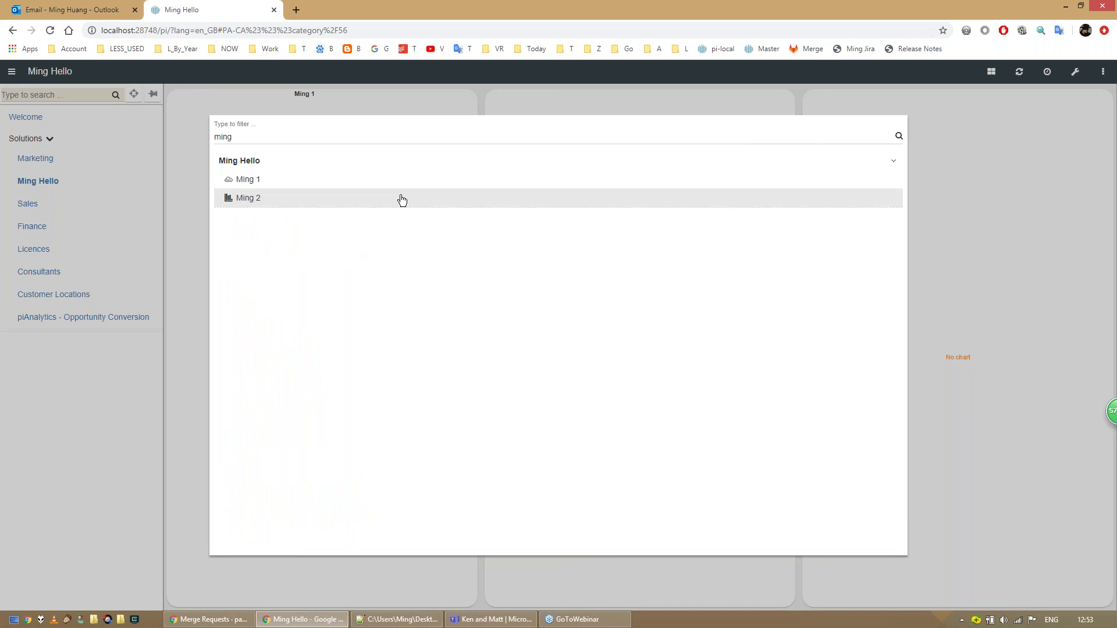
pyautogui.click(402, 200)
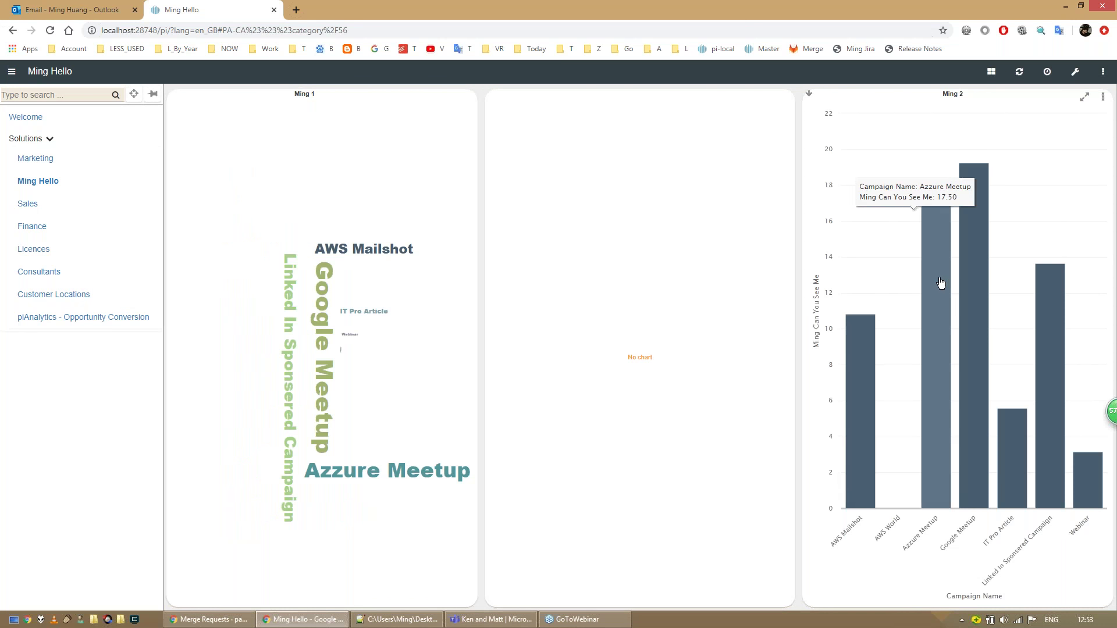
pyautogui.click(940, 283)
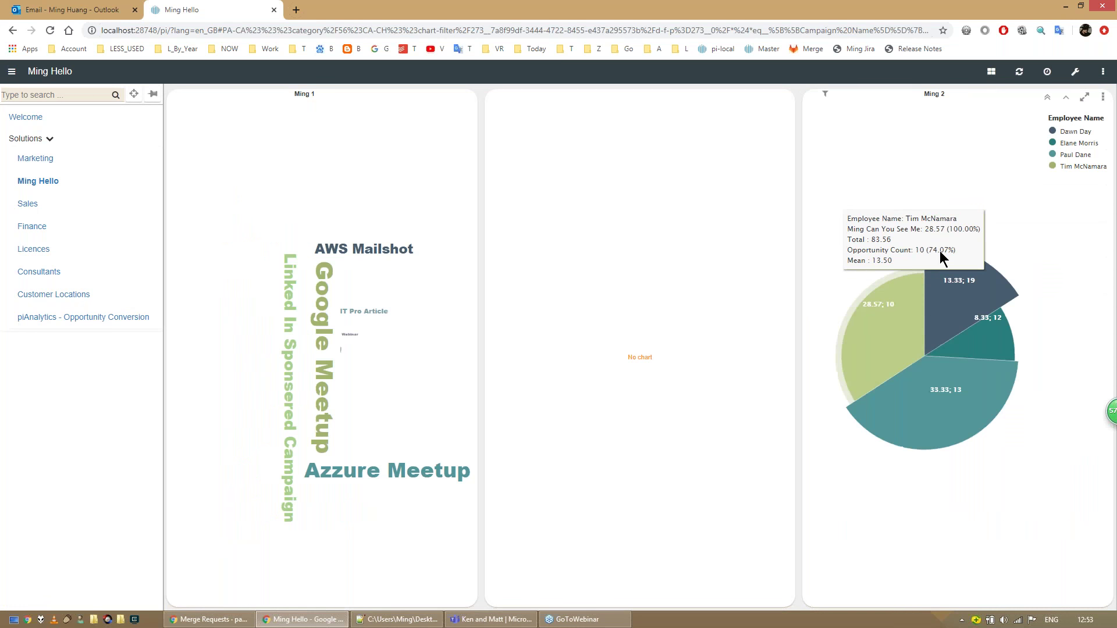
pyautogui.click(1047, 97)
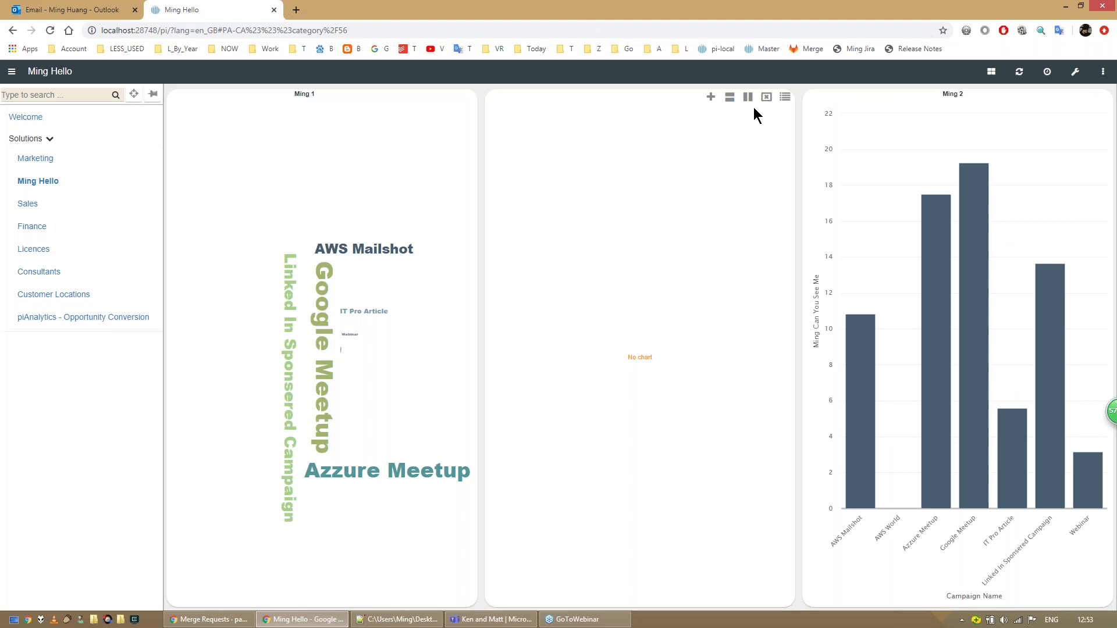
# Place the Churn By Created Year chart in the middle column and save the arrangement as the default layout
pyautogui.click(785, 97)
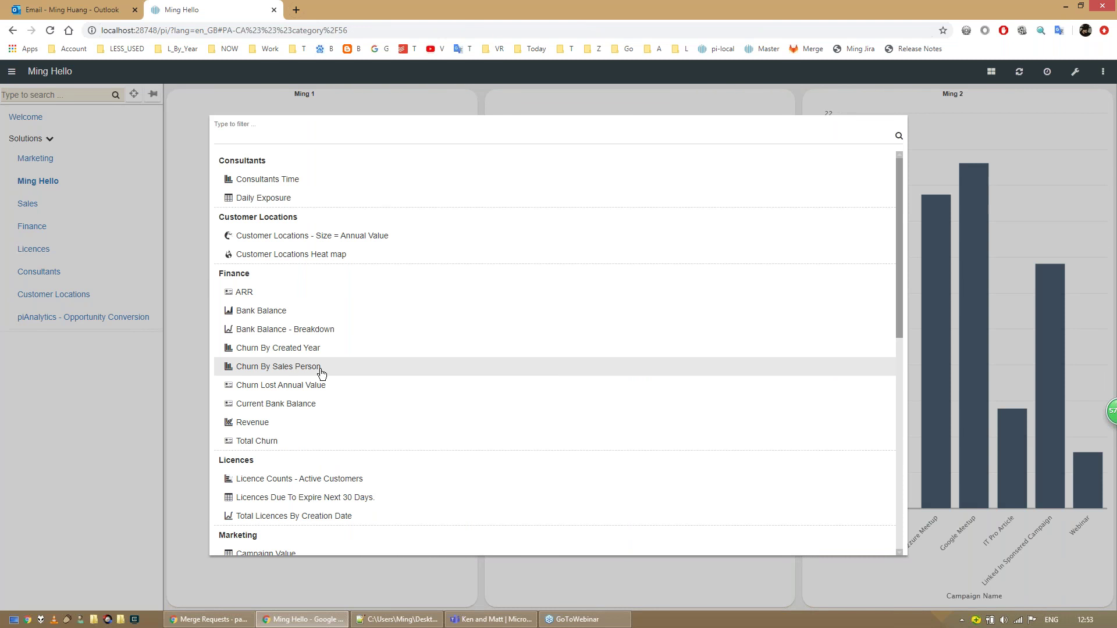
pyautogui.click(296, 349)
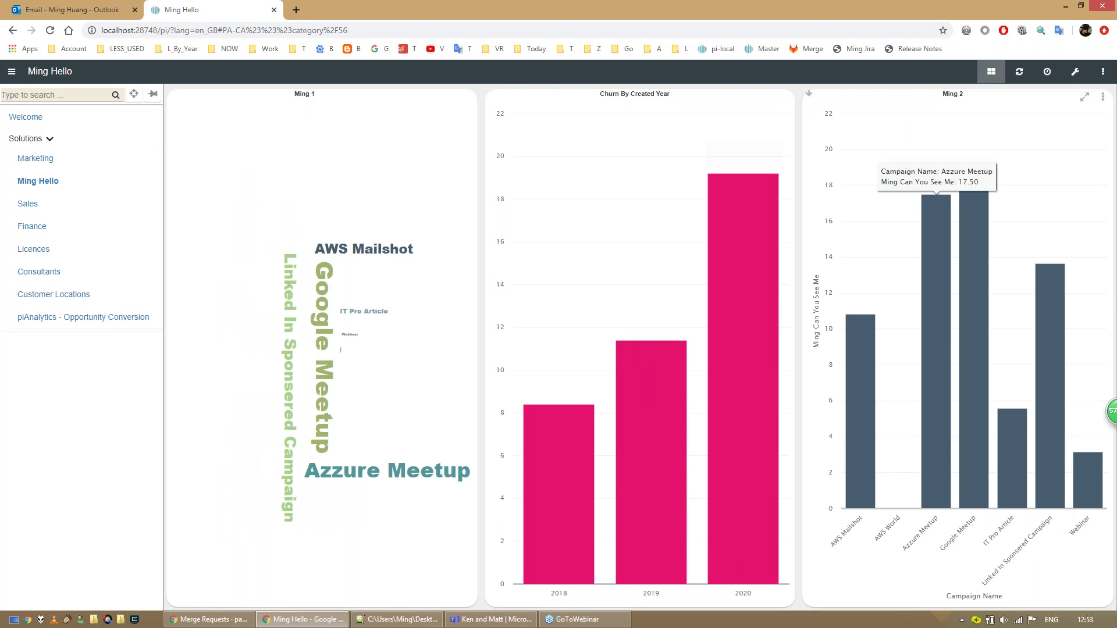
pyautogui.click(999, 74)
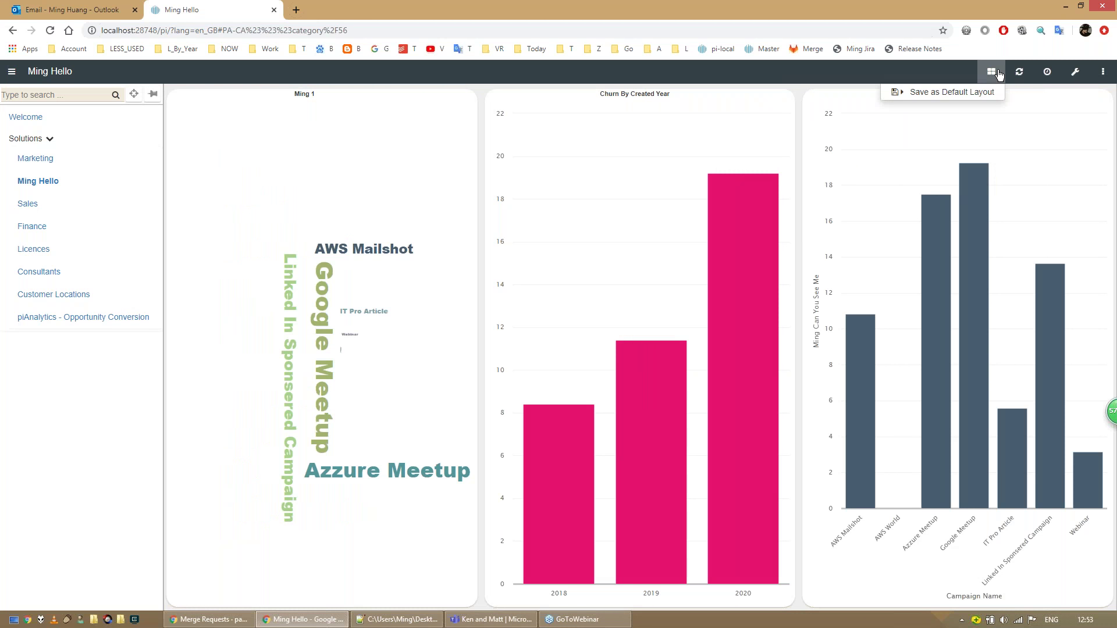
pyautogui.click(929, 93)
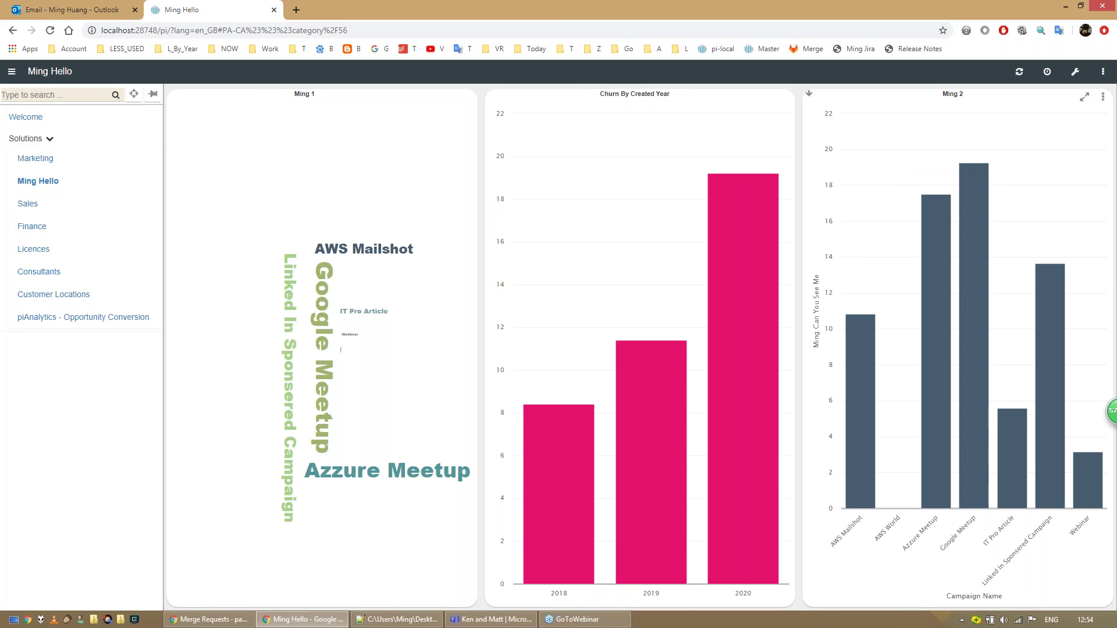
# Open the export of the Sales data connection in the Dashboard Configuration and review the charts and categories it includes
pyautogui.click(1076, 77)
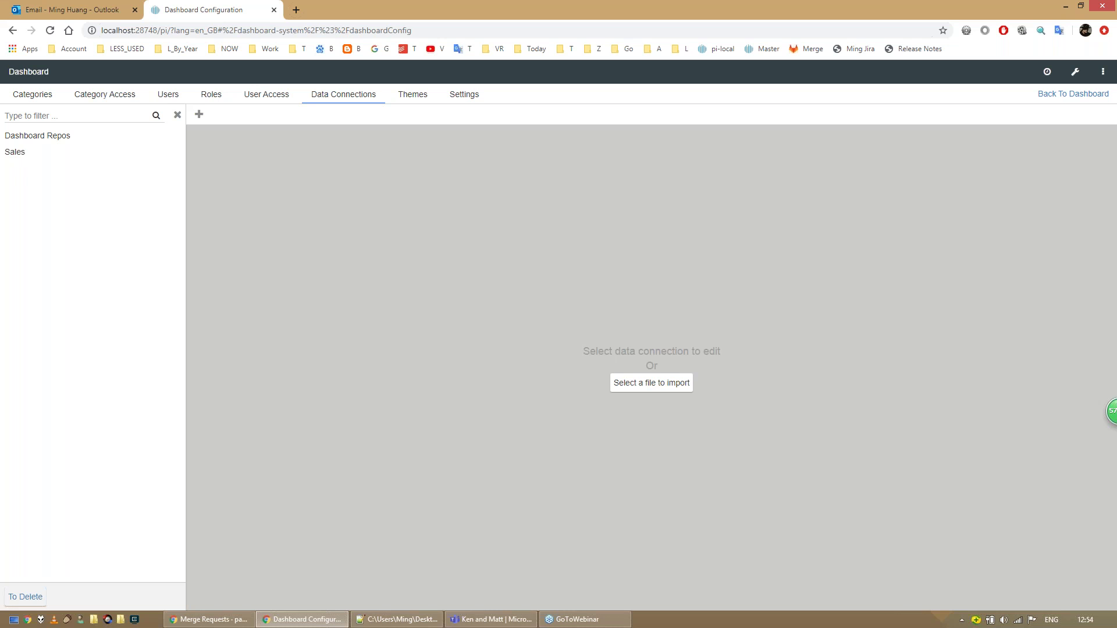
pyautogui.click(175, 153)
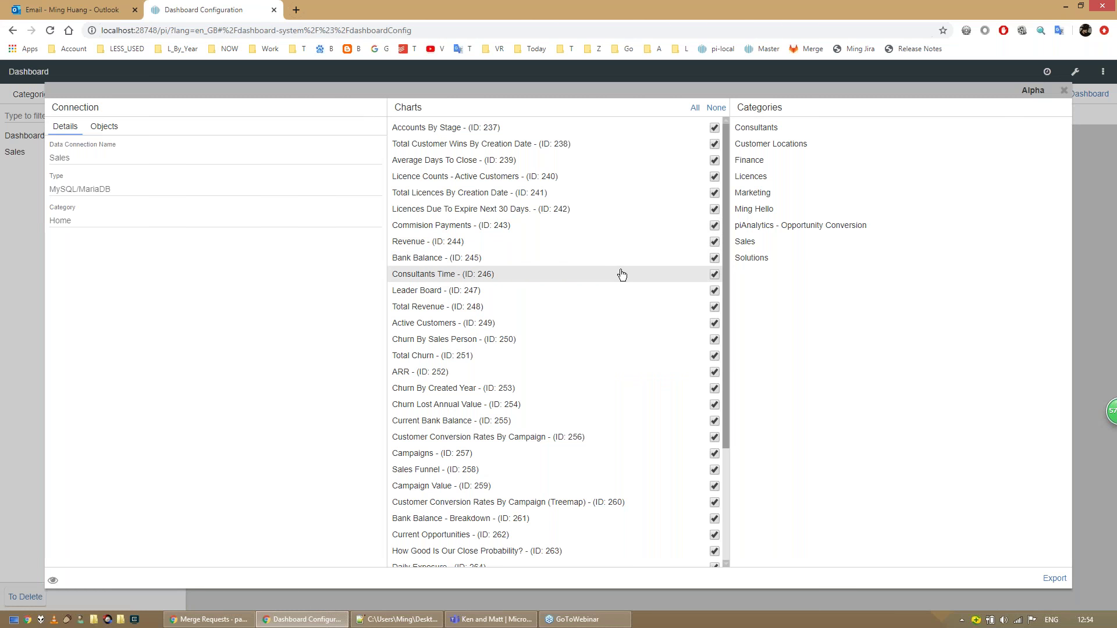
pyautogui.scroll(-2, 635, 349)
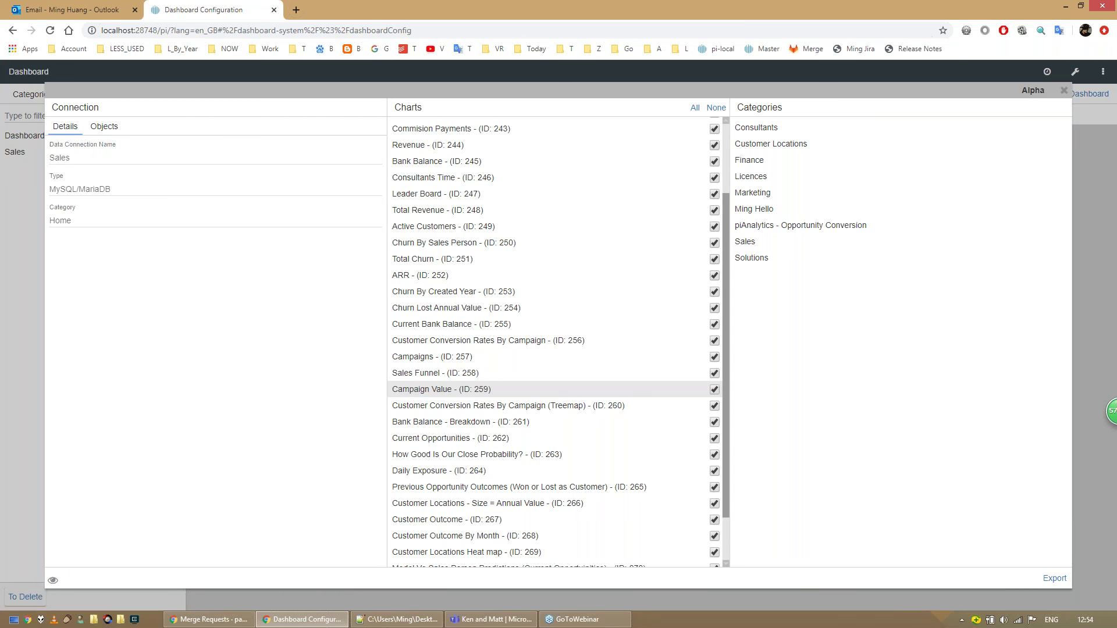
pyautogui.scroll(2, 635, 349)
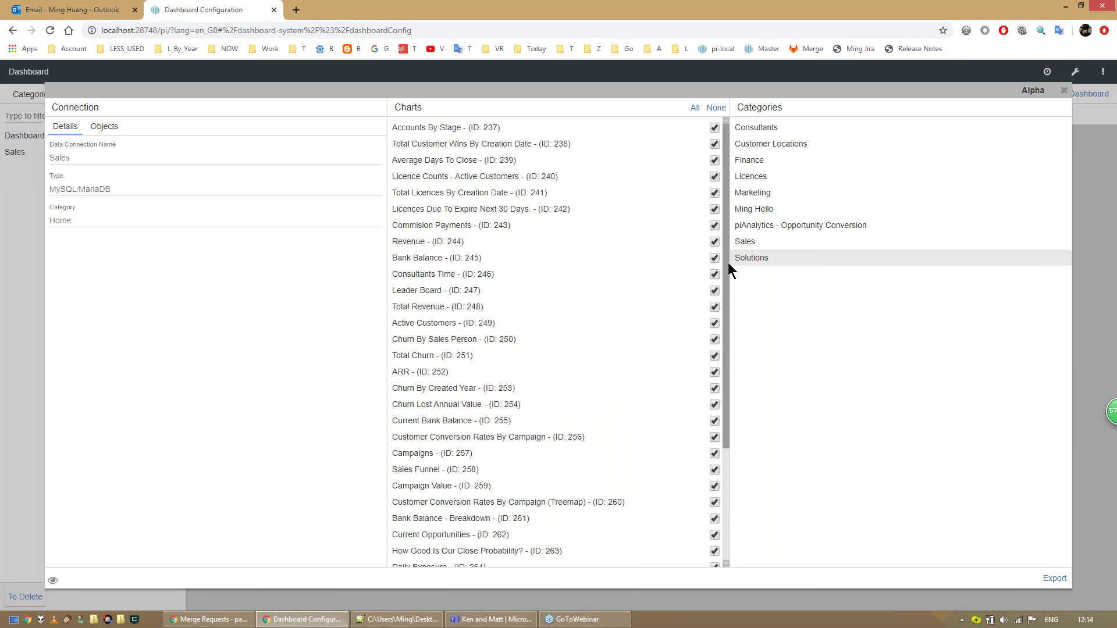
pyautogui.scroll(-3, 638, 306)
pyautogui.scroll(3, 669, 326)
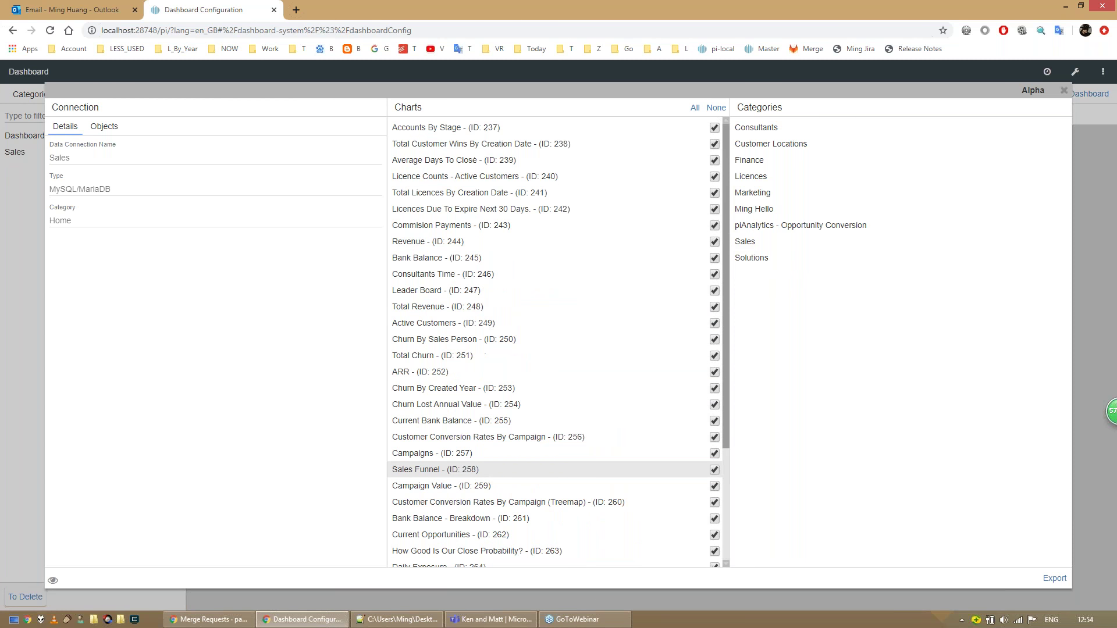
# Try limiting the Sales export to only the two recently imported charts at the end of the chart list
pyautogui.click(712, 109)
pyautogui.scroll(-3, 605, 360)
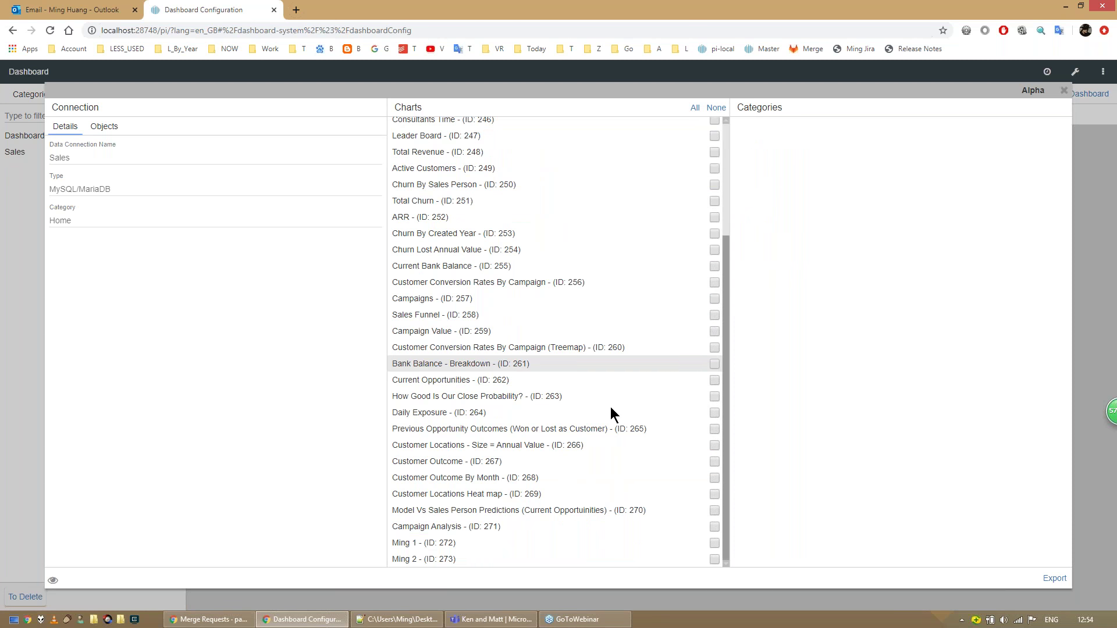
pyautogui.click(551, 543)
pyautogui.click(550, 559)
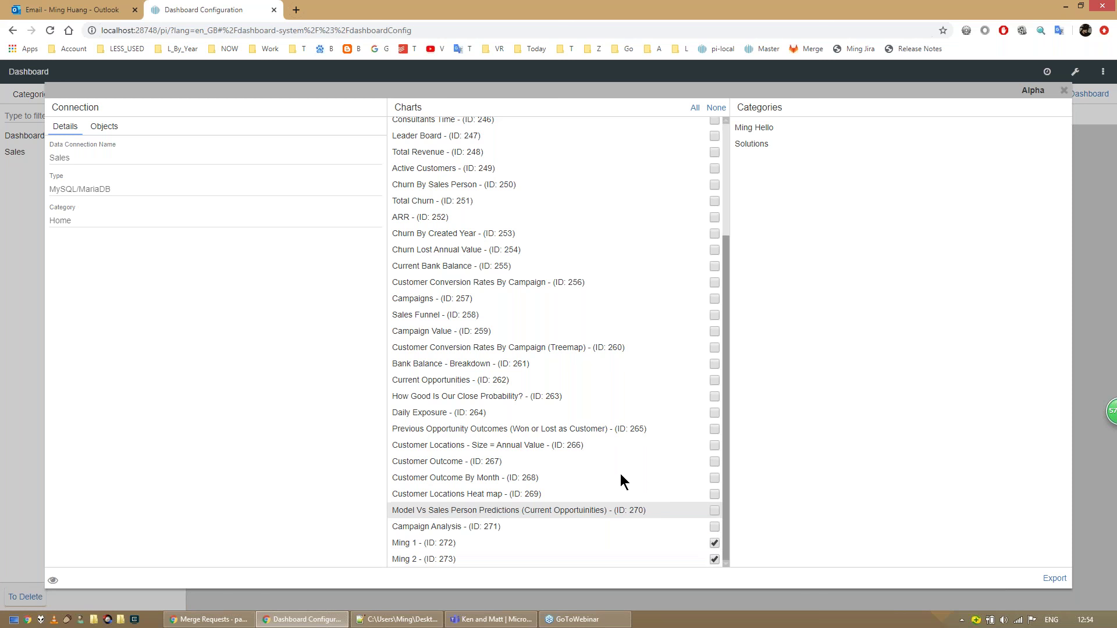
pyautogui.scroll(3, 666, 327)
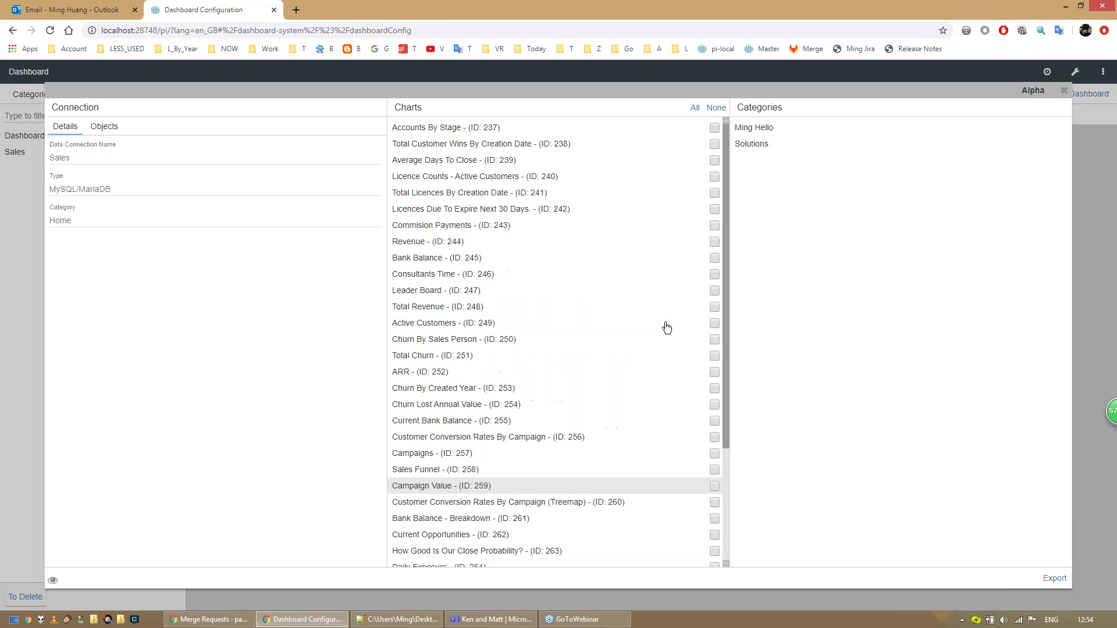
# Include all charts in the export and export the Sales connection
pyautogui.click(695, 108)
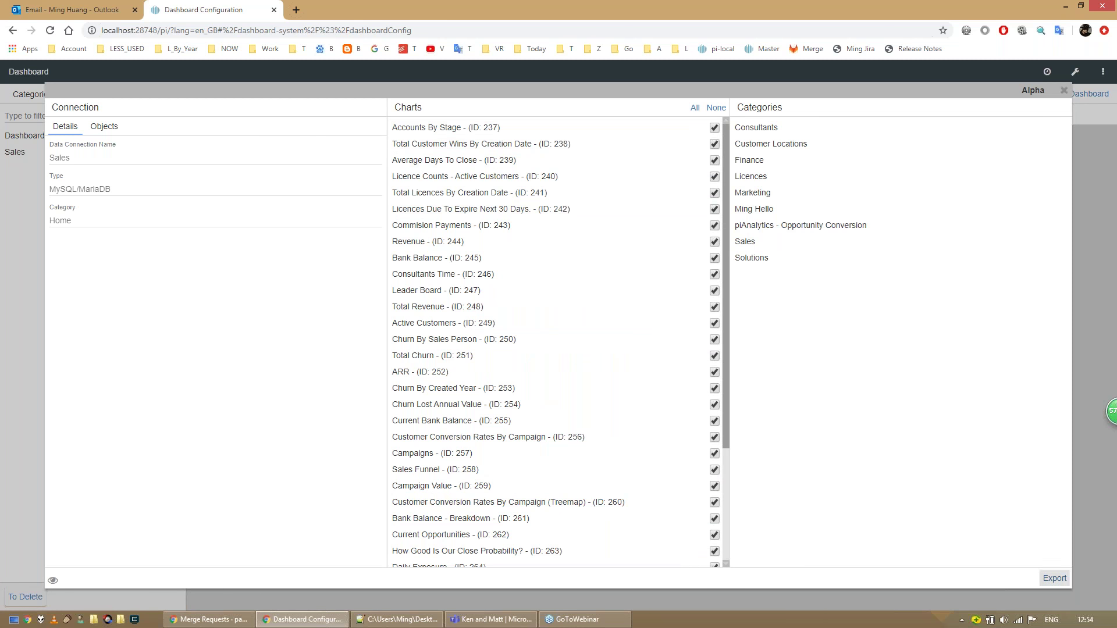
pyautogui.click(1053, 578)
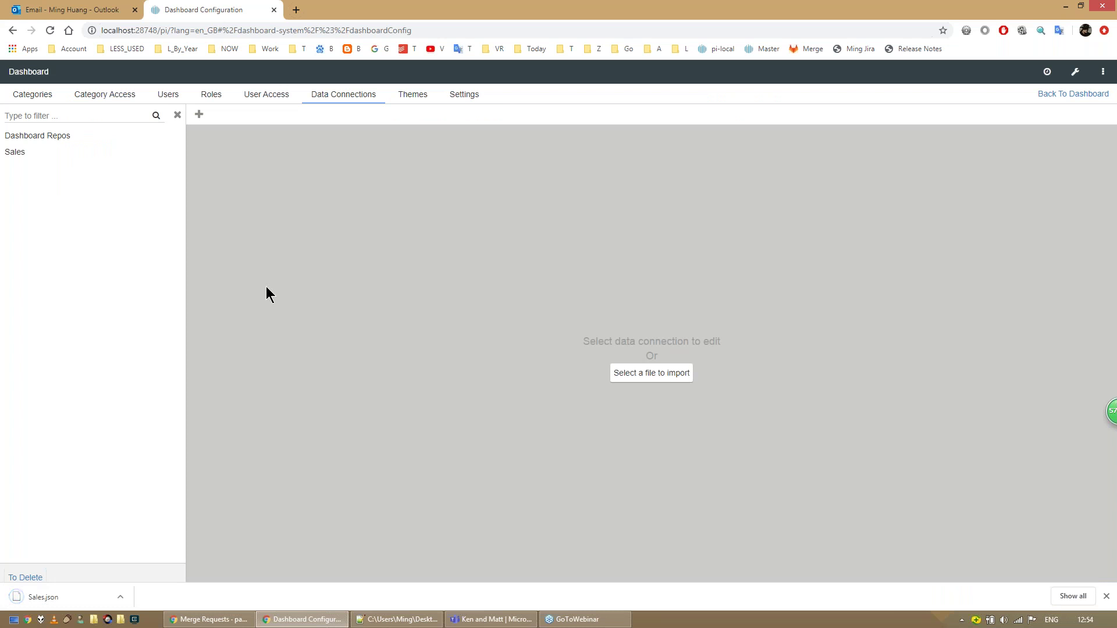
# Switch to Outlook and send a reply to all on the "New Chart And New Page" email with the downloaded Sales.json attached
pyautogui.click(102, 9)
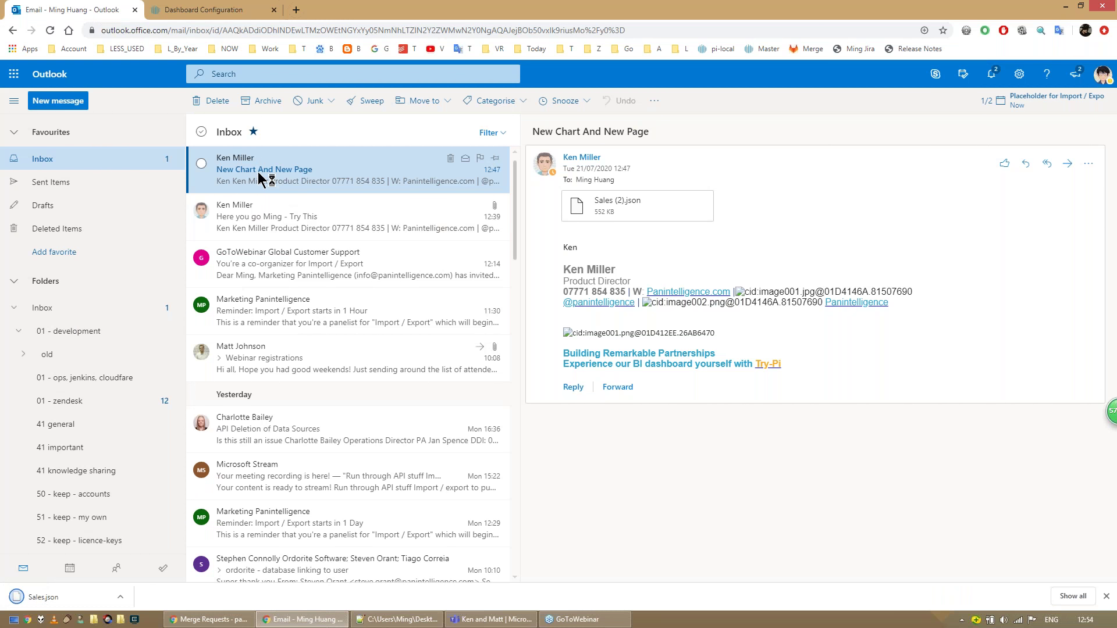
pyautogui.click(1047, 168)
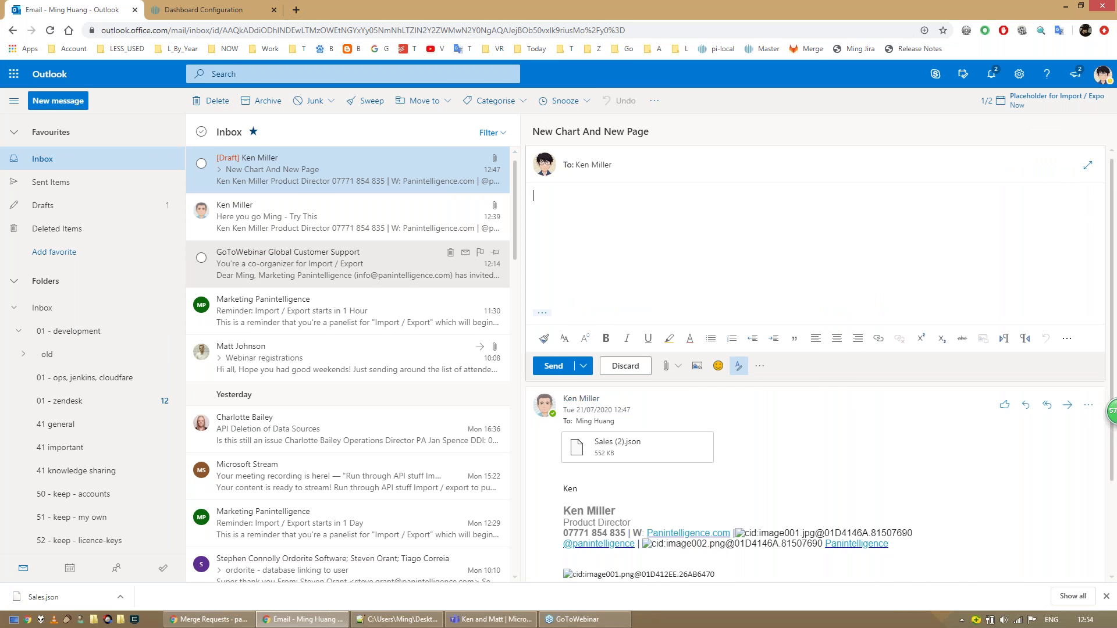
pyautogui.click(119, 596)
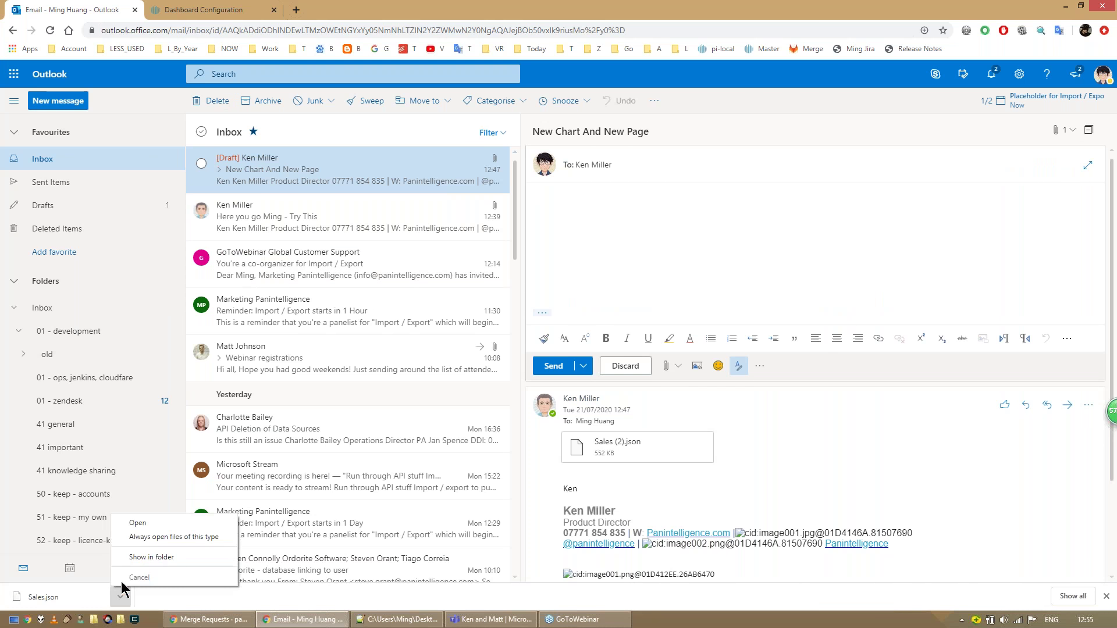
pyautogui.click(148, 561)
pyautogui.moveTo(437, 304); pyautogui.dragTo(875, 232)
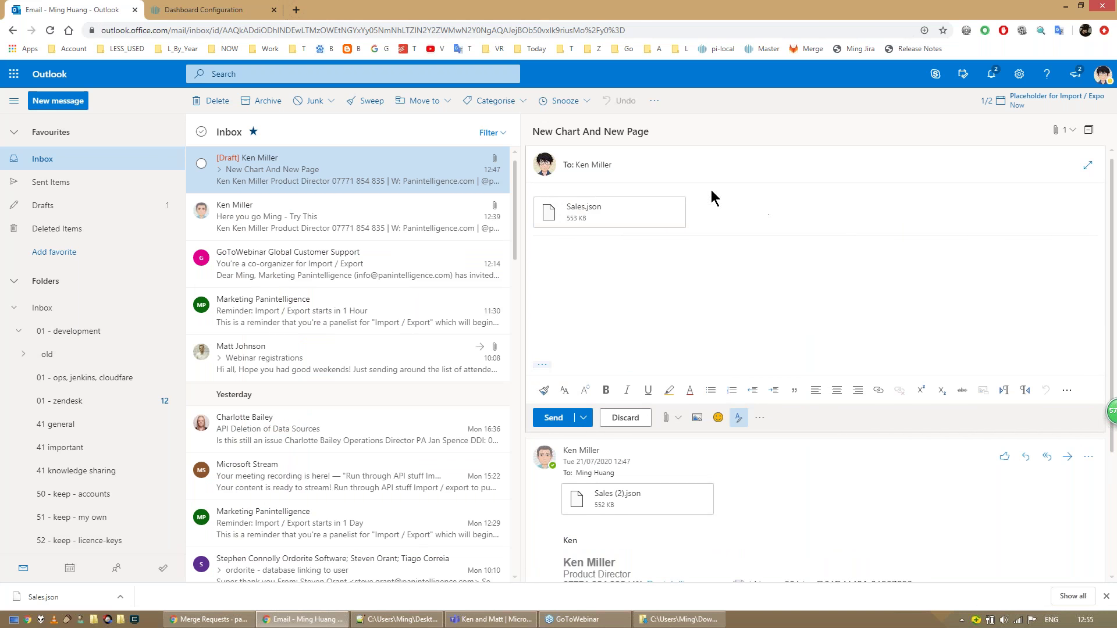
pyautogui.click(553, 418)
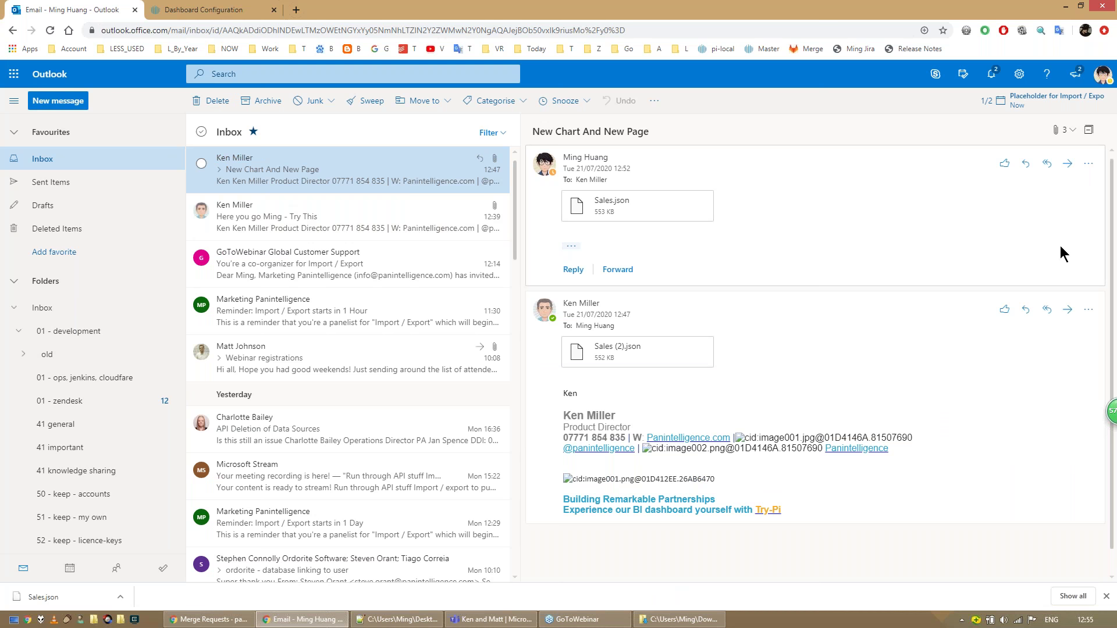
# Return from Outlook to the Dashboard Configuration page and dismiss the downloads bar
pyautogui.click(183, 8)
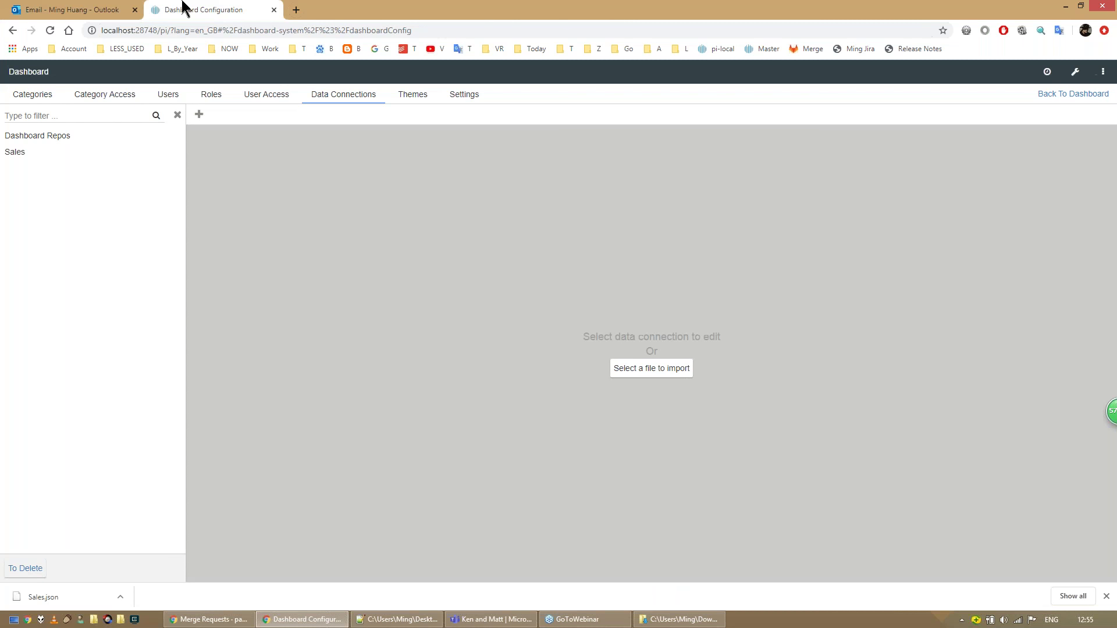
pyautogui.click(1105, 595)
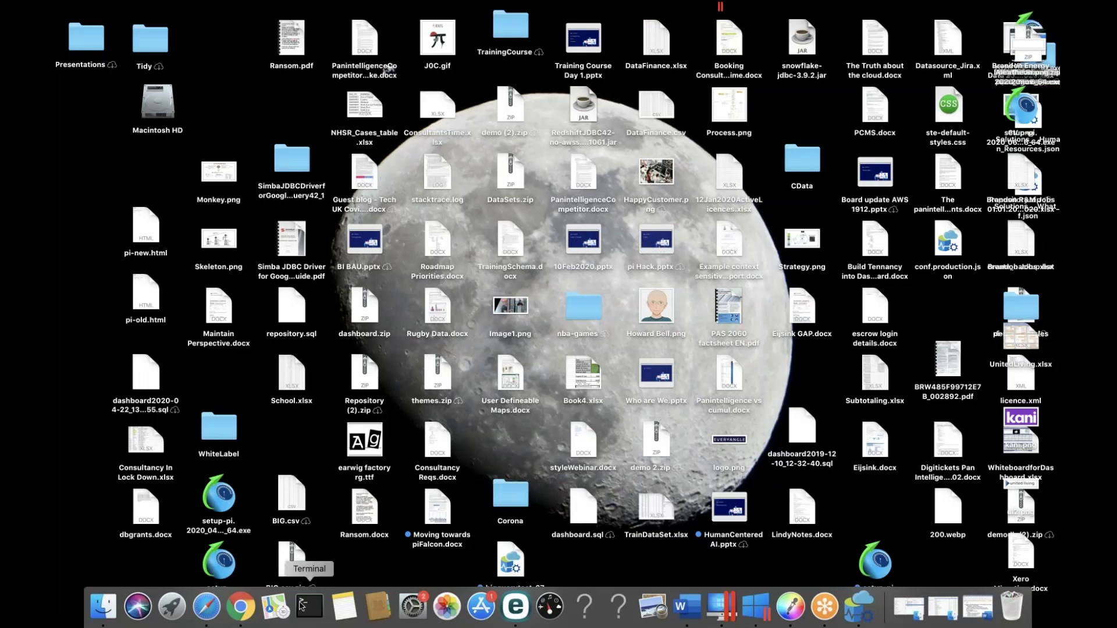
# On the Mac, open the "New Chart And New Page" email in Outlook and download its Sales.json attachment
pyautogui.click(206, 607)
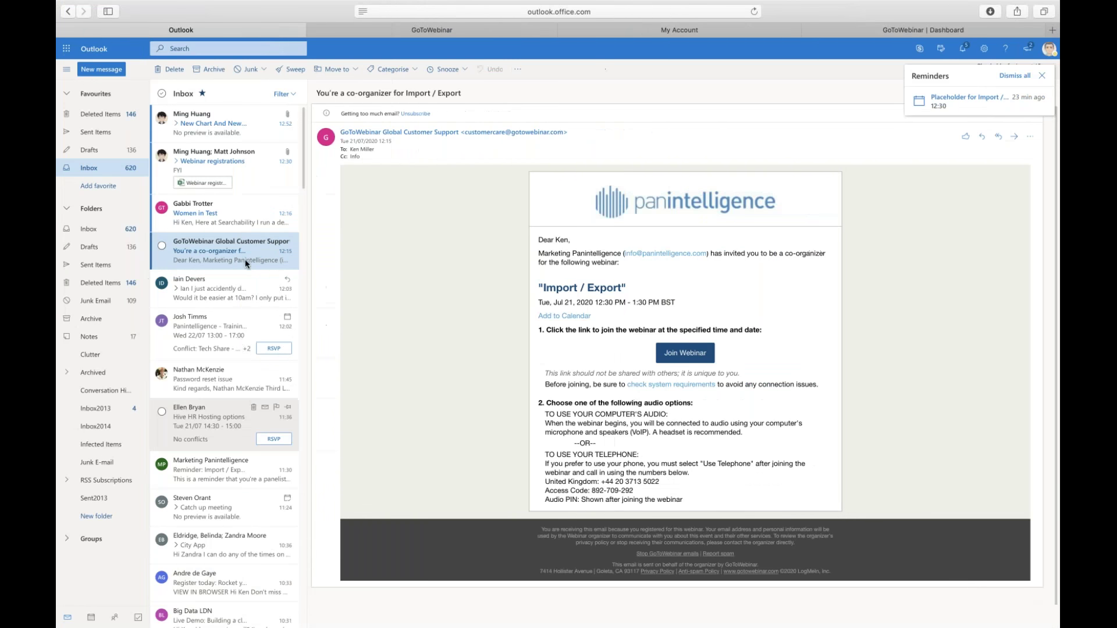
pyautogui.click(219, 127)
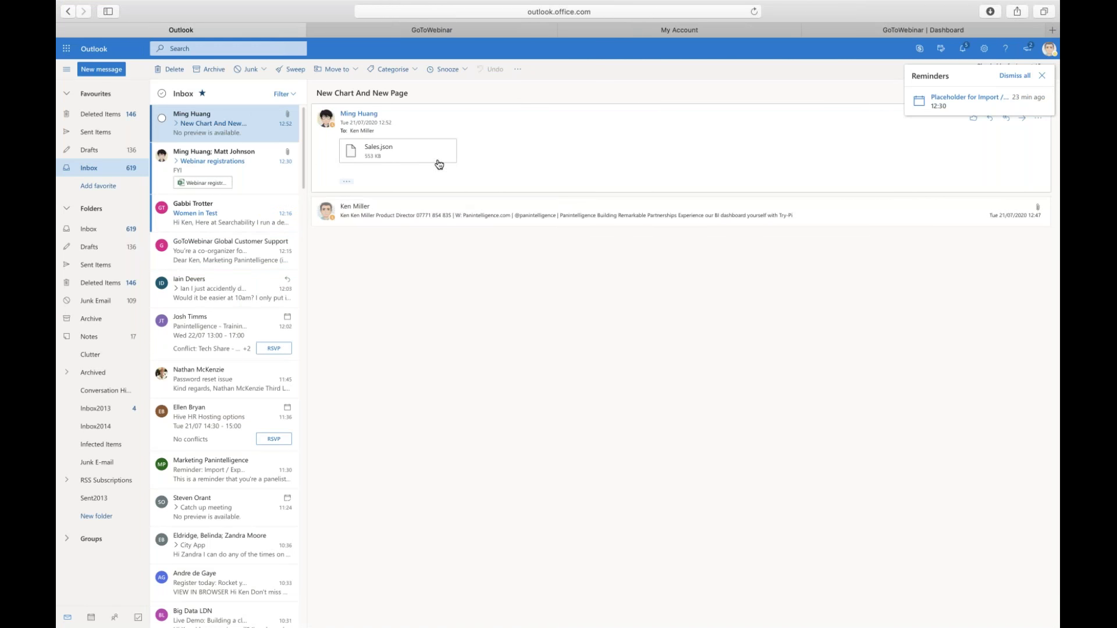
pyautogui.click(438, 158)
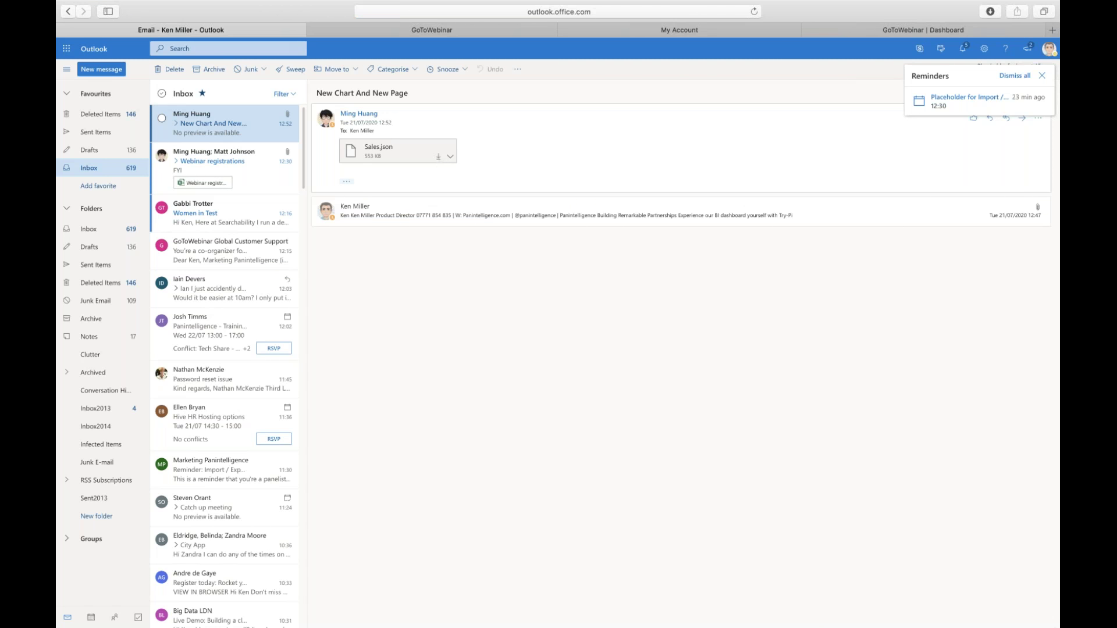
# Switch to Chrome, view the current two-chart dashboard, and return to the configuration to close the open Sales connection
pyautogui.moveTo(366, 627)
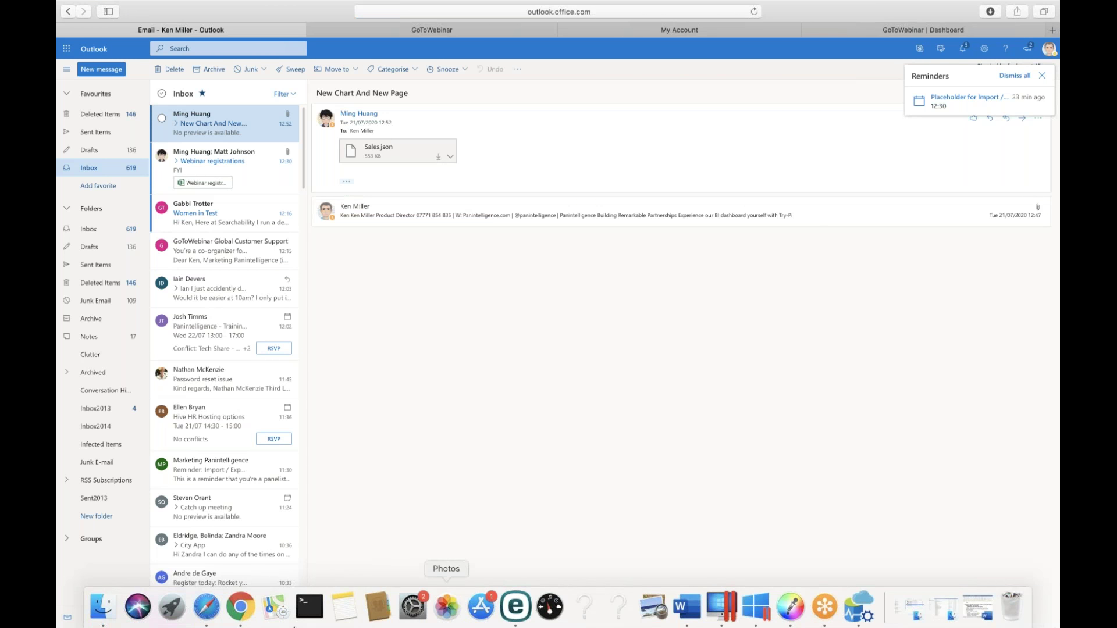
pyautogui.click(240, 615)
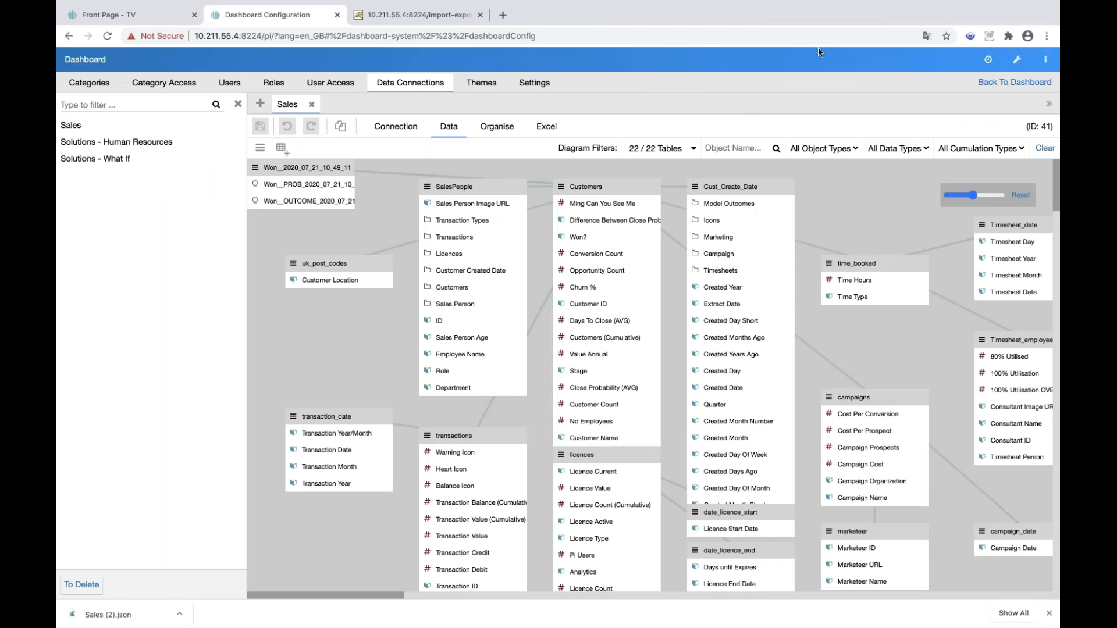
pyautogui.click(1015, 82)
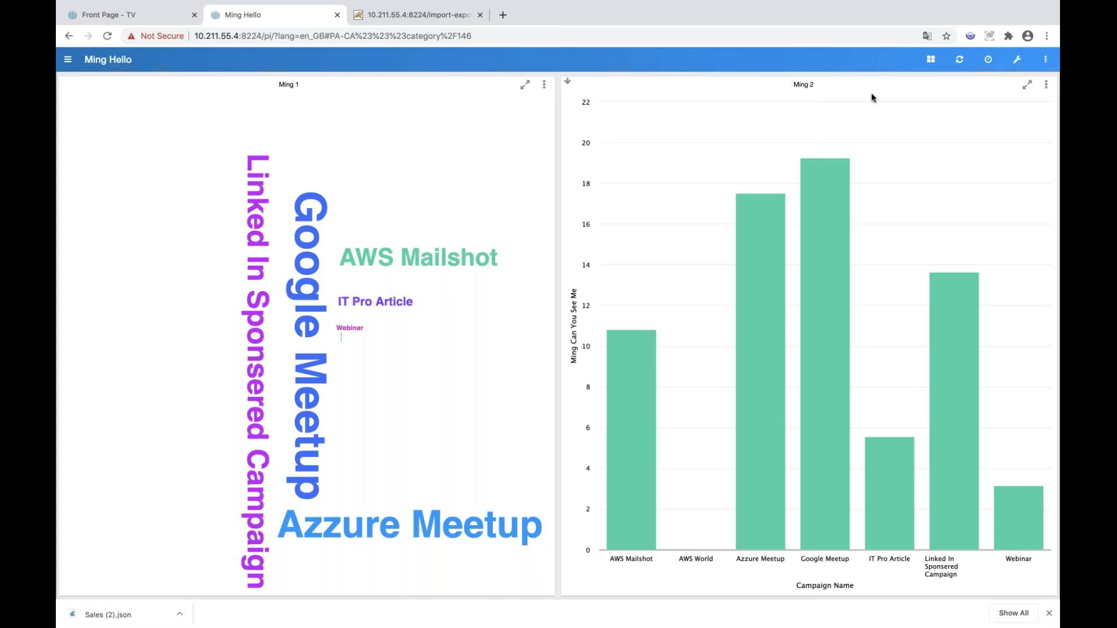
pyautogui.click(1022, 68)
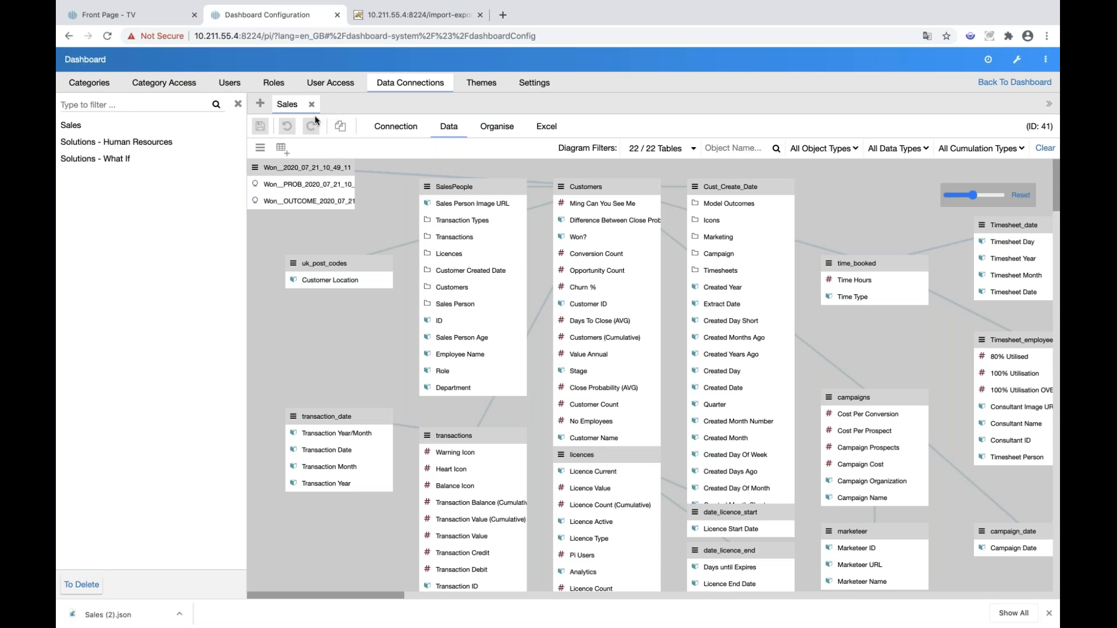
pyautogui.click(312, 106)
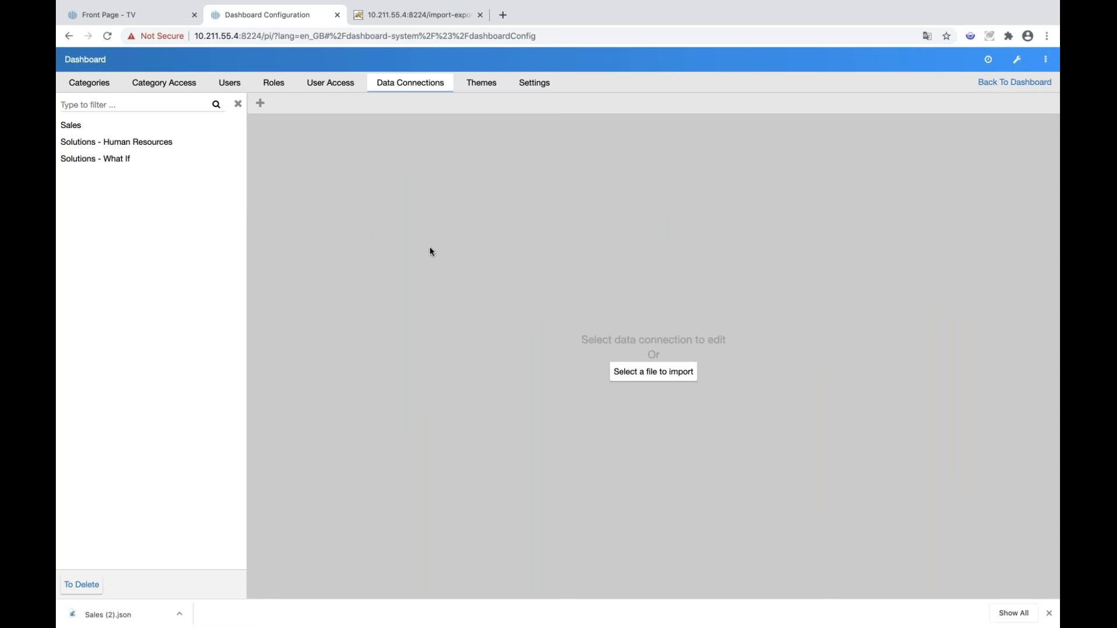
# Try to import the Sales.json file dated 15 May 2020 from the Downloads folder
pyautogui.click(663, 376)
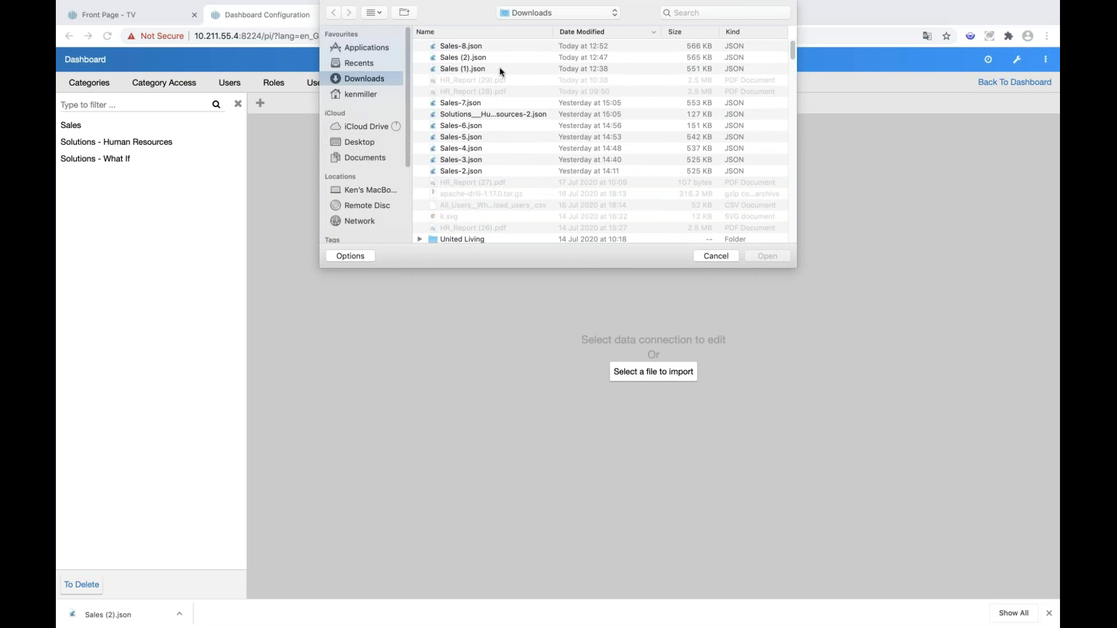
pyautogui.click(479, 32)
pyautogui.scroll(-5, 472, 149)
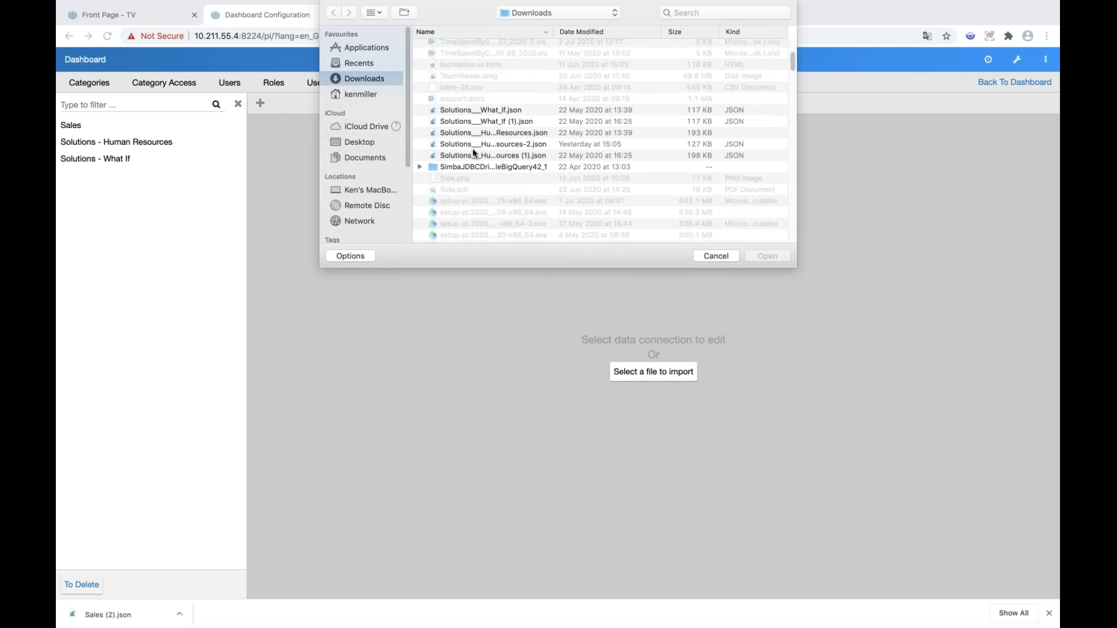
pyautogui.scroll(1, 472, 149)
pyautogui.click(460, 68)
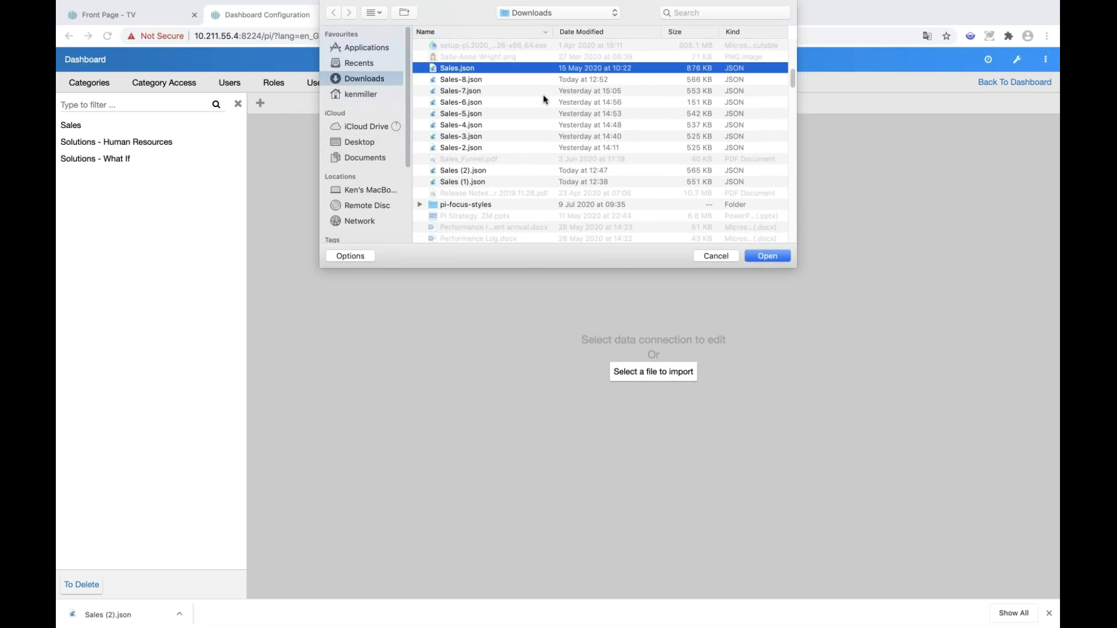
pyautogui.click(767, 256)
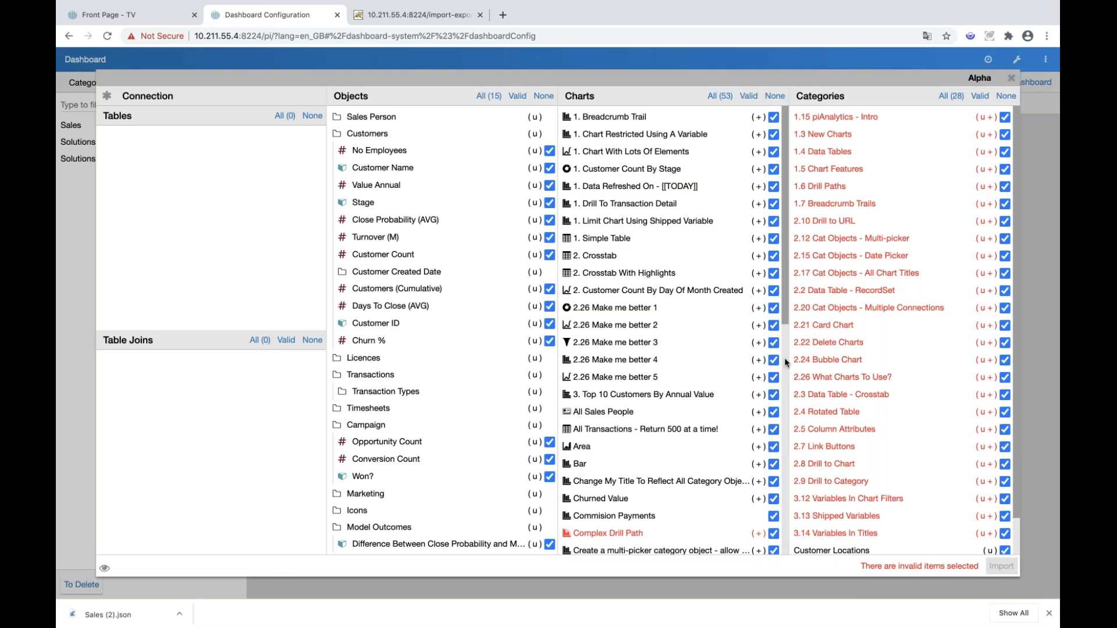
pyautogui.click(1011, 78)
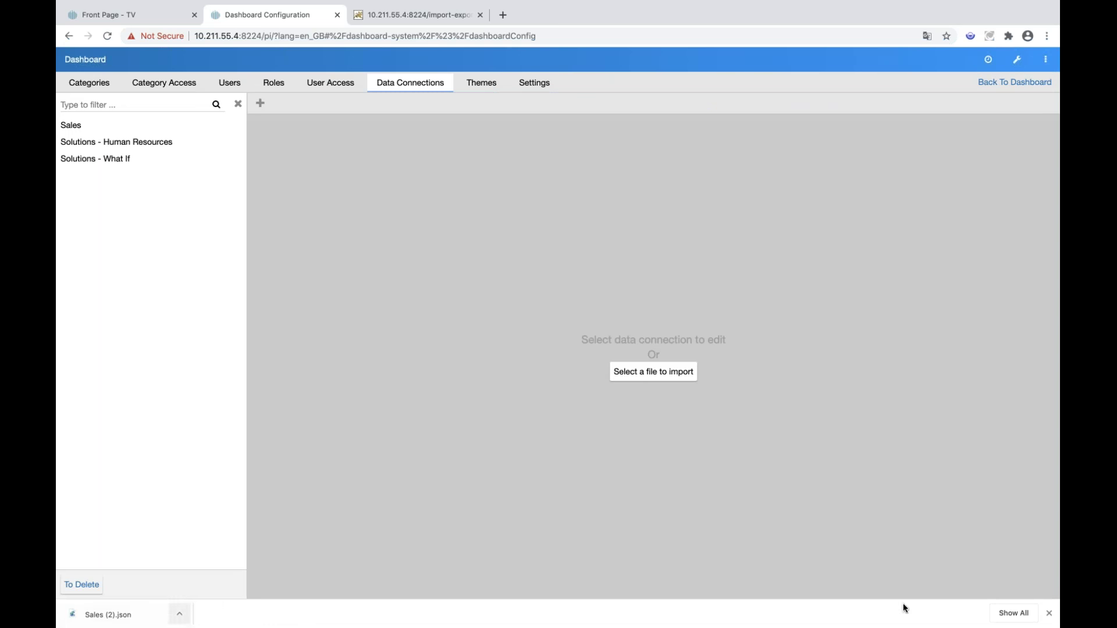
pyautogui.click(1050, 614)
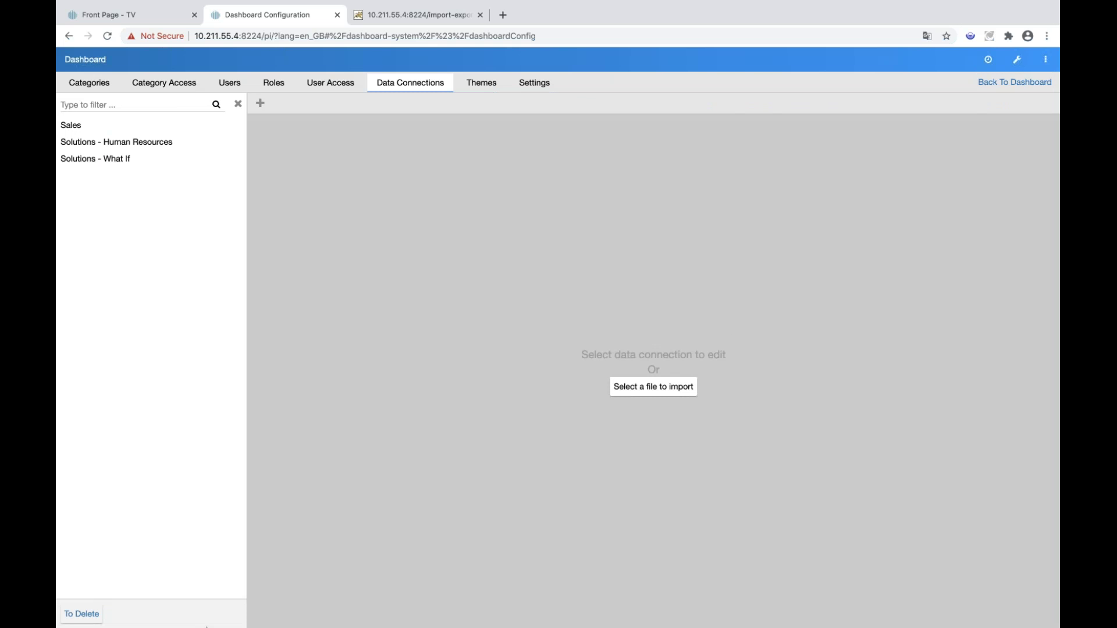
# In Finder, sort the Downloads folder by name and move the Sales files, from Sales.json through Sales (1).json, to the Trash
pyautogui.moveTo(369, 625)
pyautogui.click(104, 608)
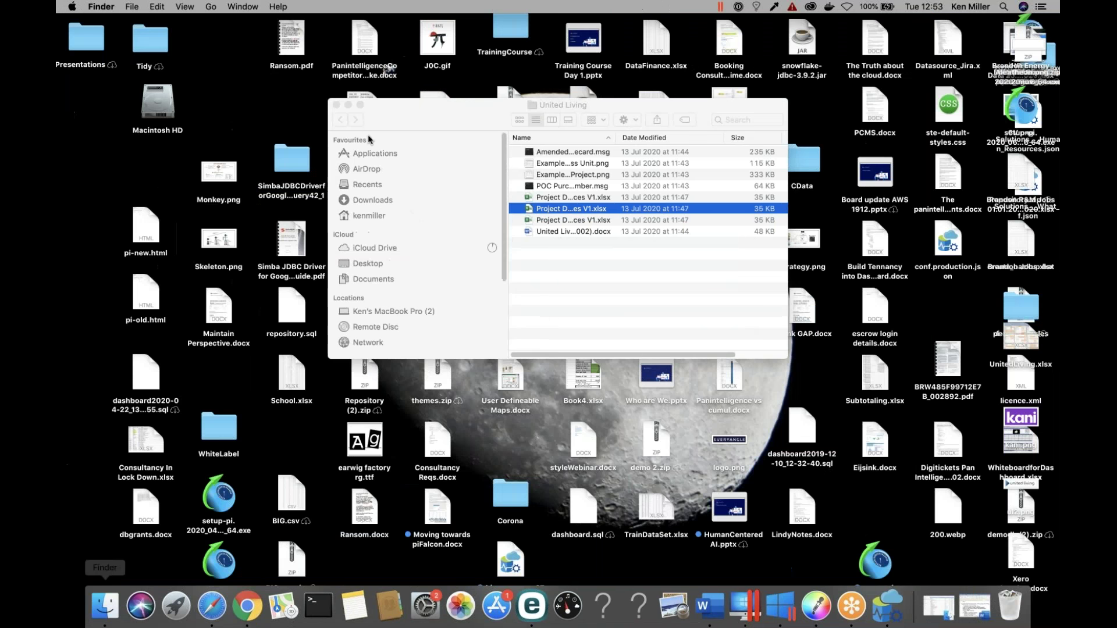
pyautogui.click(360, 105)
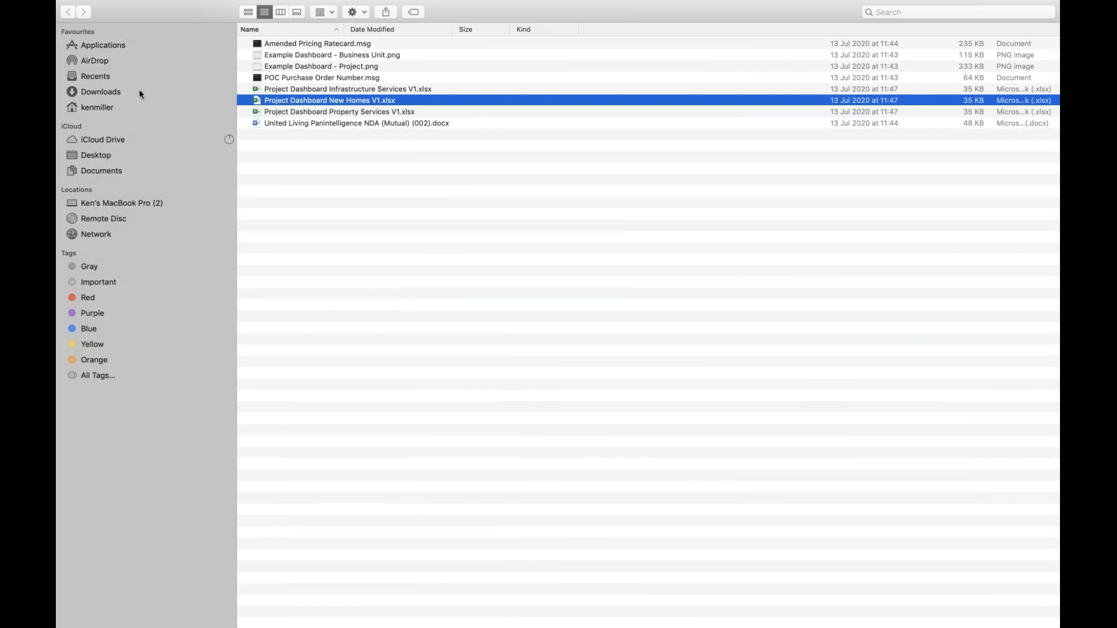
pyautogui.click(96, 92)
pyautogui.click(96, 92)
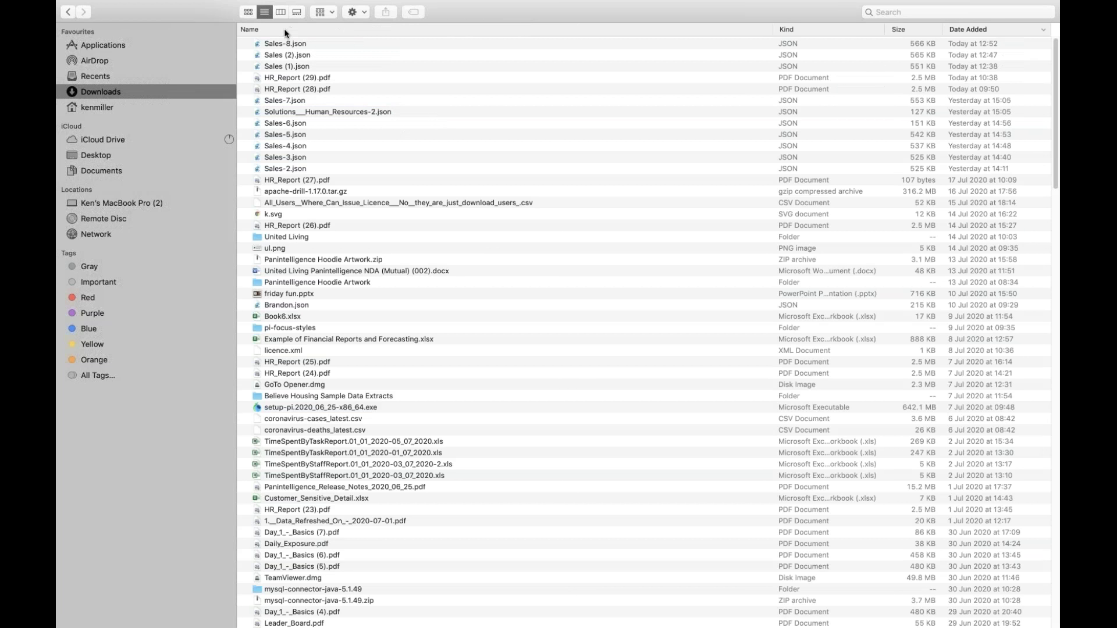
pyautogui.click(283, 29)
pyautogui.scroll(-10, 299, 244)
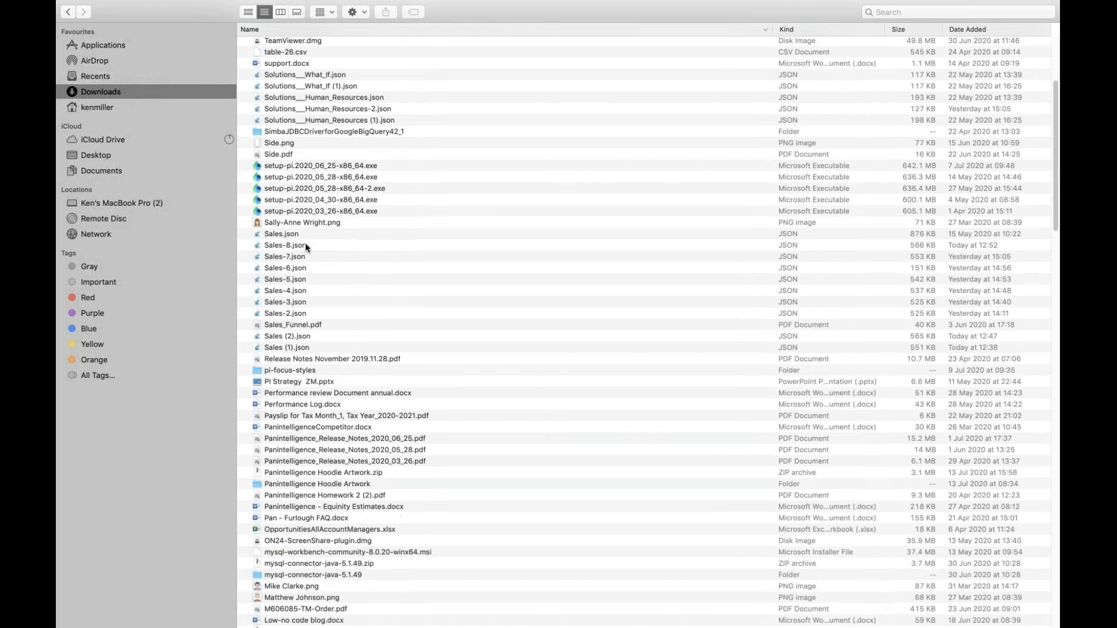
pyautogui.click(289, 121)
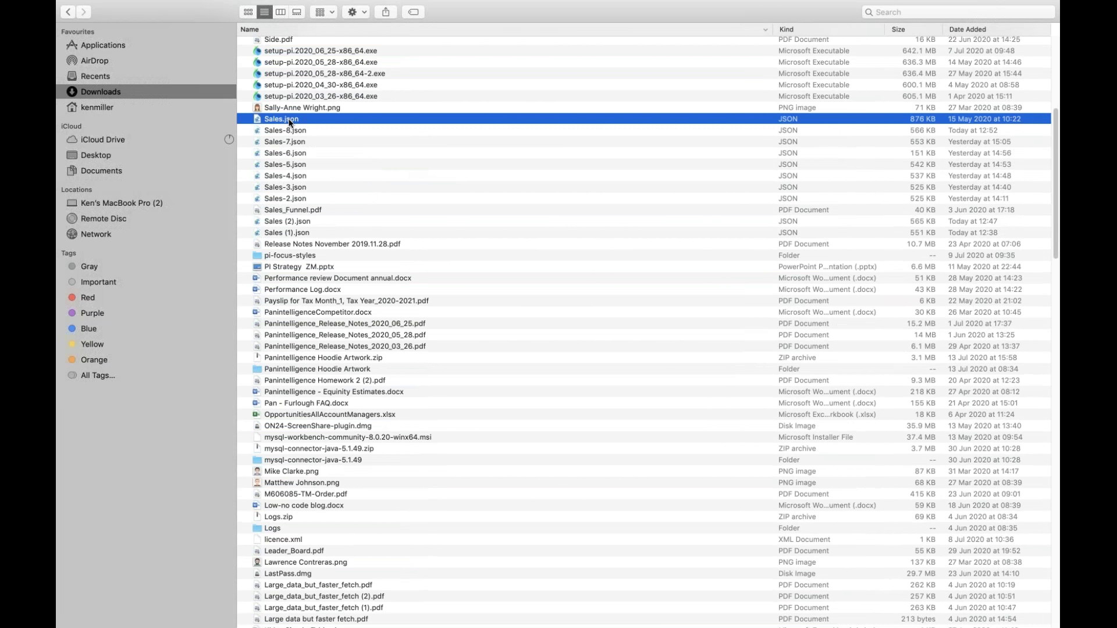
pyautogui.keyDown('shift'); pyautogui.click(286, 235); pyautogui.keyUp('shift')
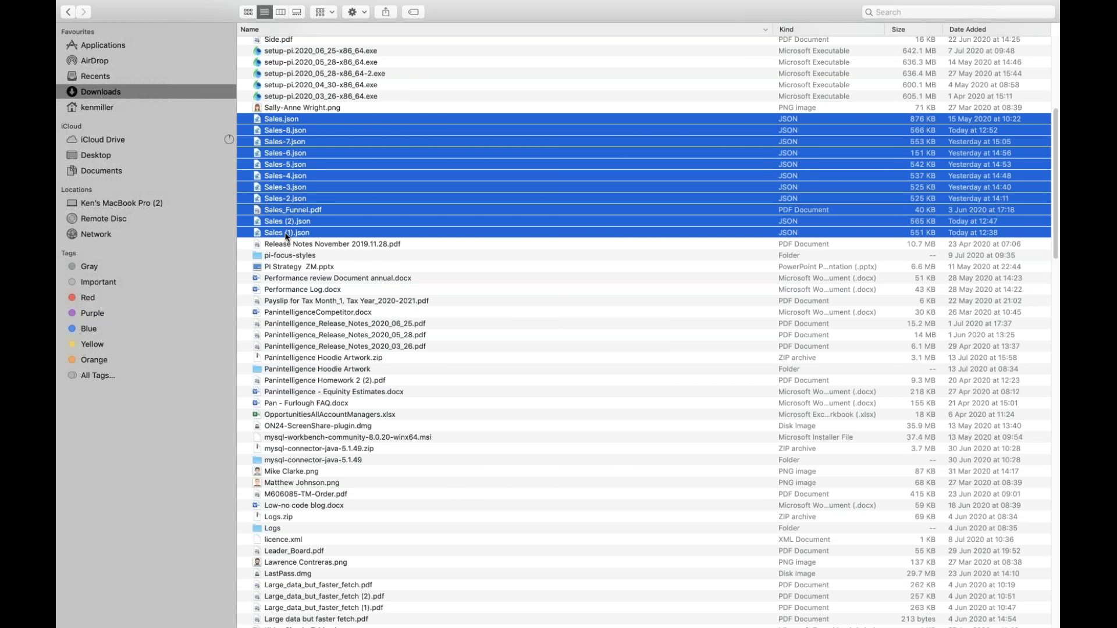
pyautogui.rightClick(286, 235)
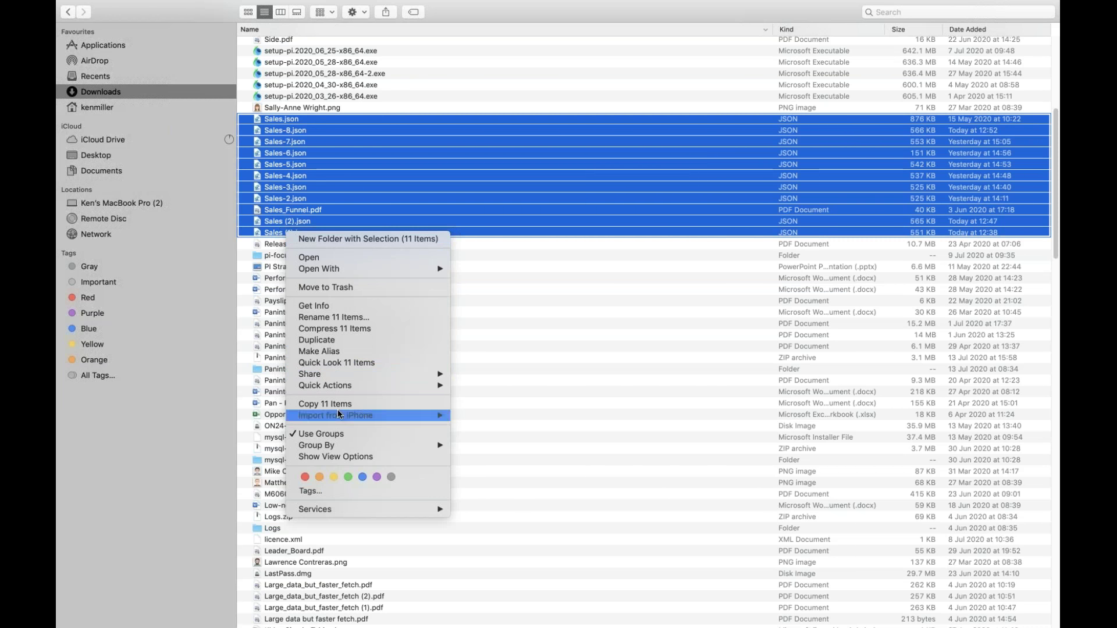
pyautogui.click(334, 287)
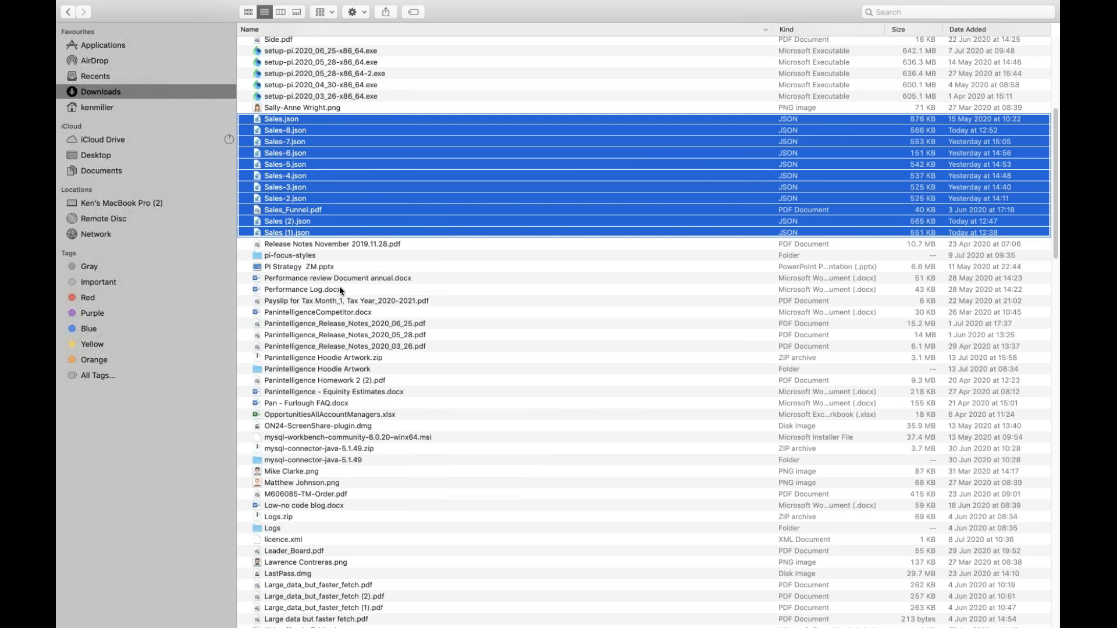
pyautogui.click(349, 187)
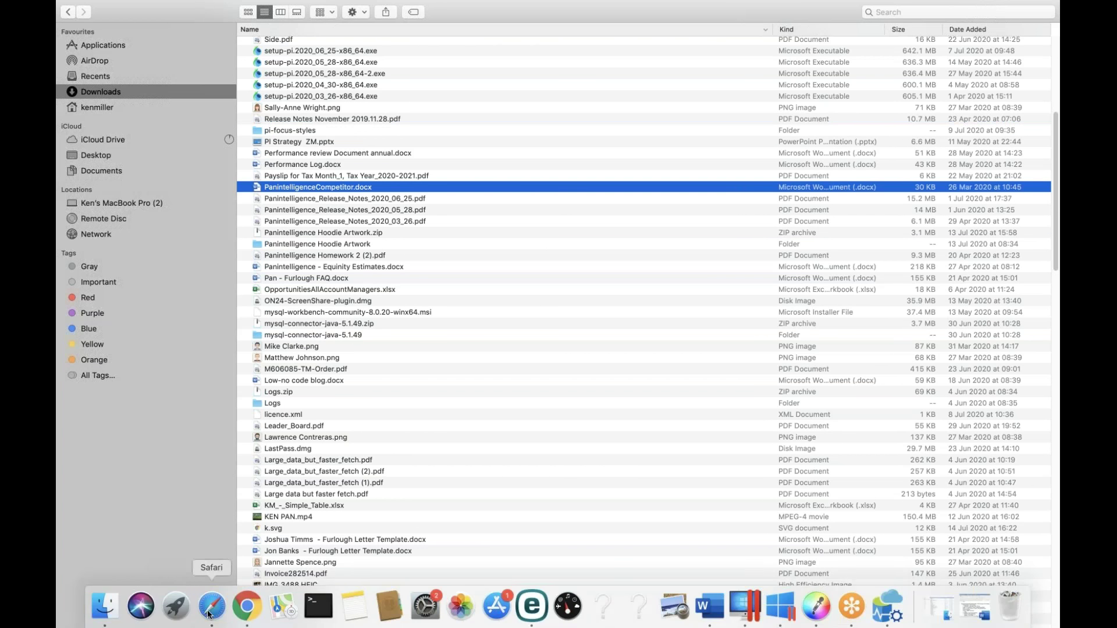
# Switch back to Outlook in Safari, download the email's Sales.json attachment again and check it in the downloads list
pyautogui.click(201, 610)
pyautogui.click(438, 157)
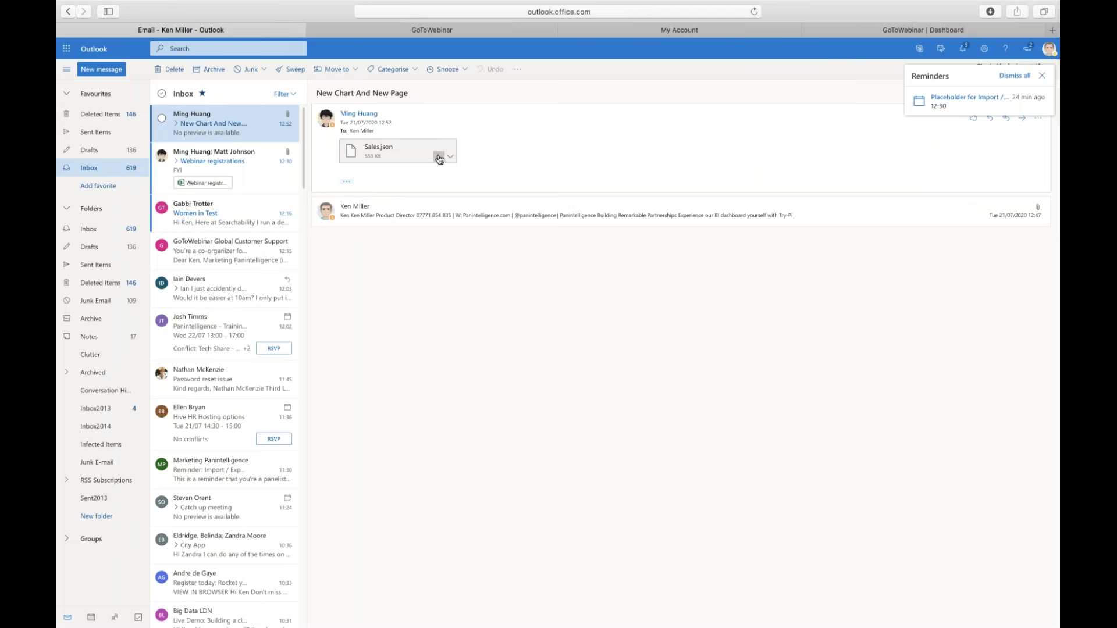
pyautogui.click(994, 11)
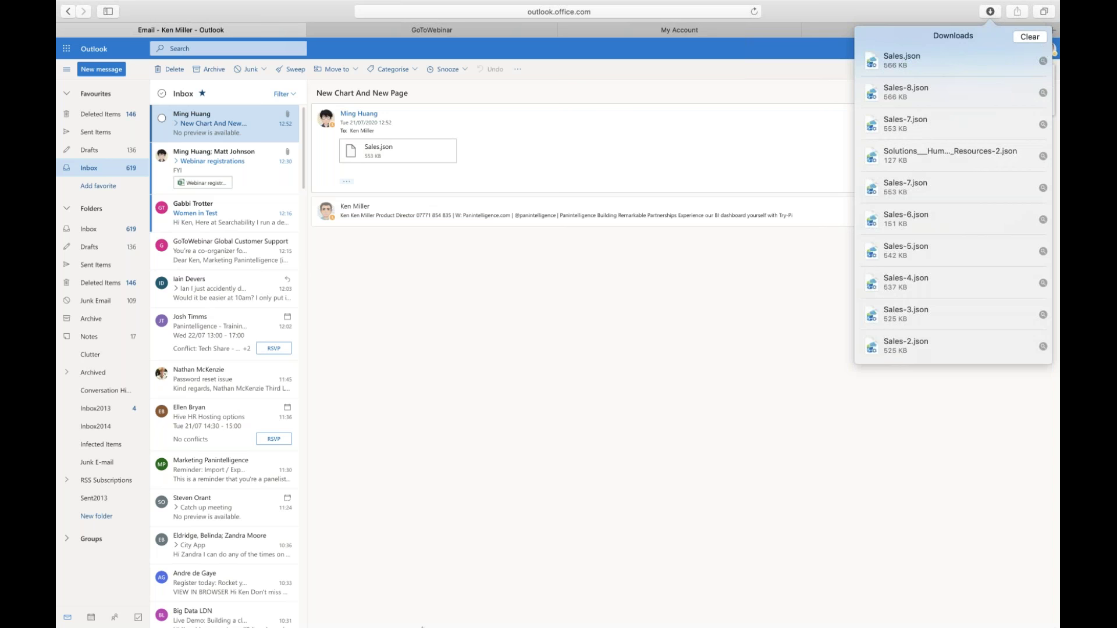
# In Chrome, import the new Sales.json from the Downloads folder with its one category included, and go back to the dashboard
pyautogui.moveTo(465, 623)
pyautogui.click(247, 606)
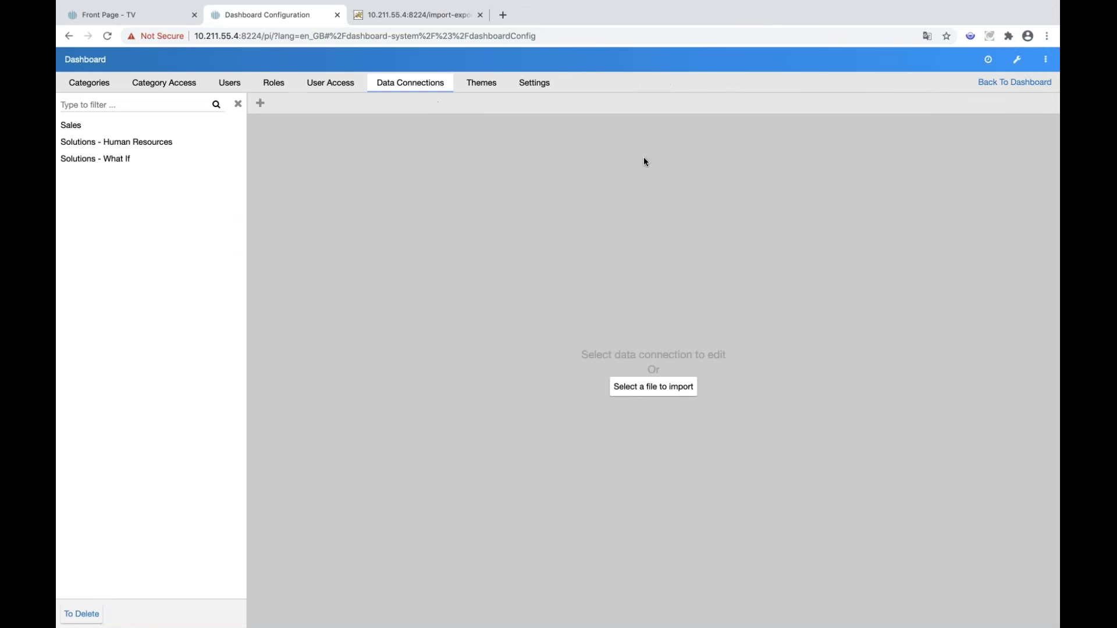
pyautogui.click(636, 389)
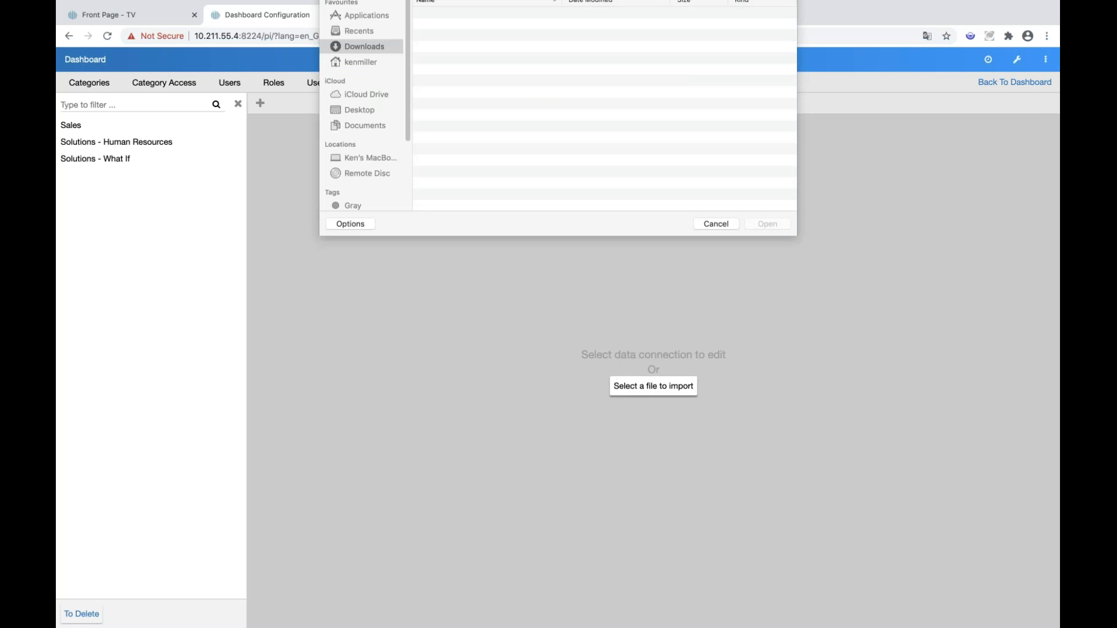
pyautogui.click(450, 33)
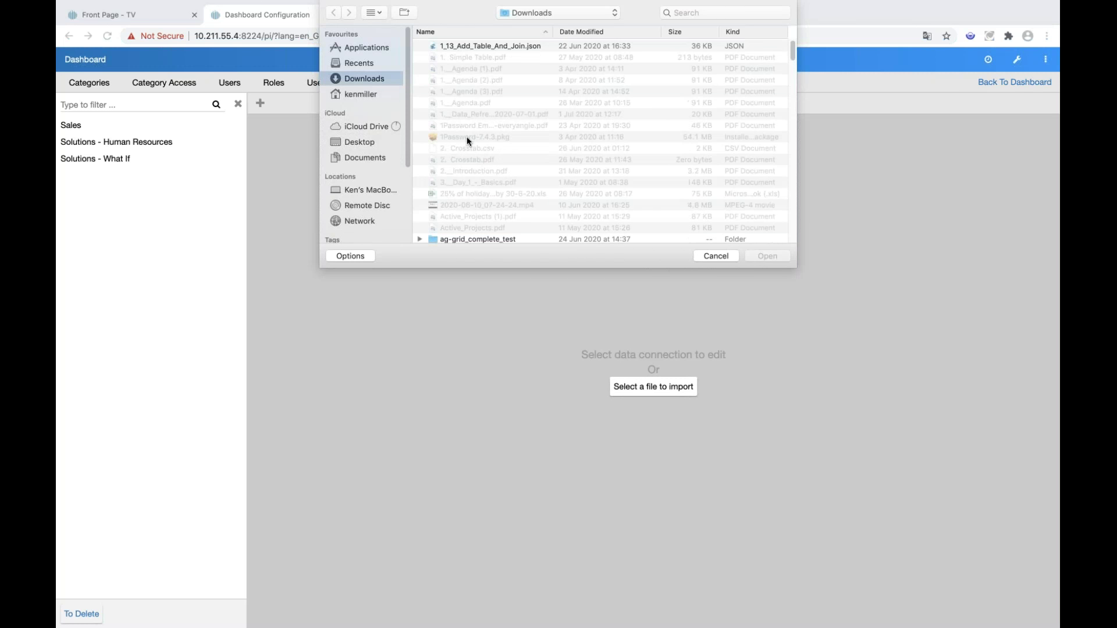
pyautogui.scroll(-5, 467, 147)
pyautogui.scroll(-10, 468, 147)
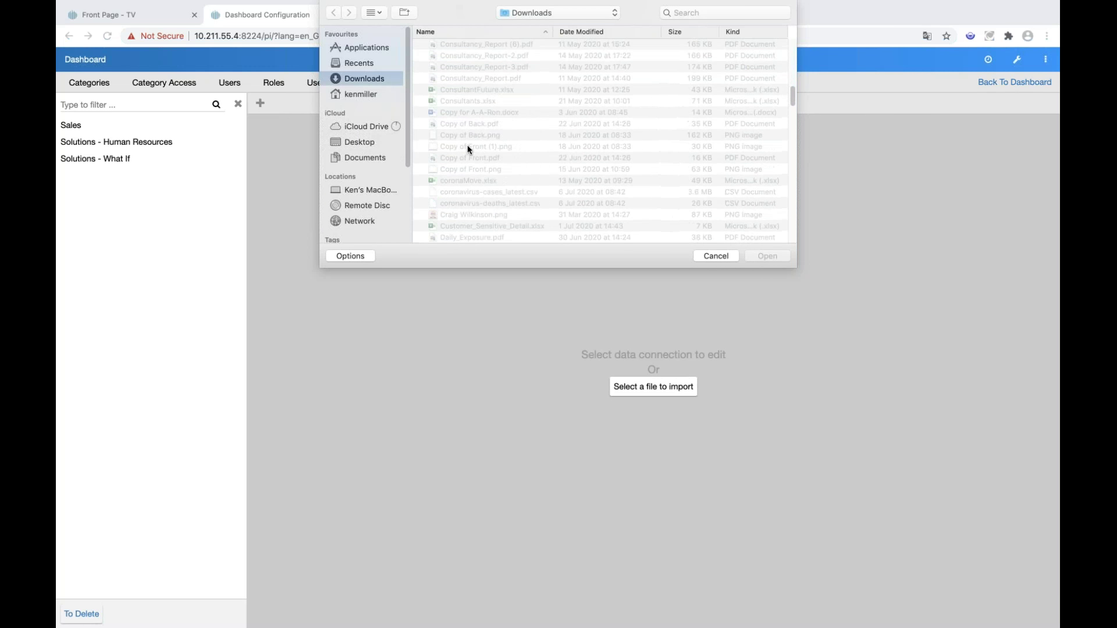
pyautogui.scroll(-10, 466, 146)
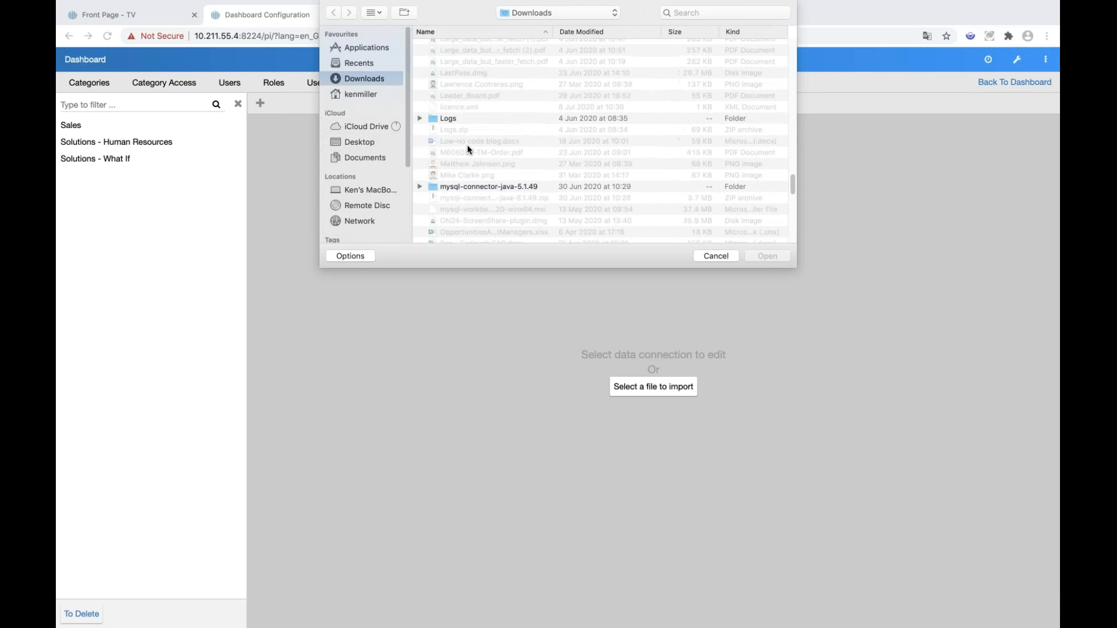
pyautogui.doubleClick(457, 171)
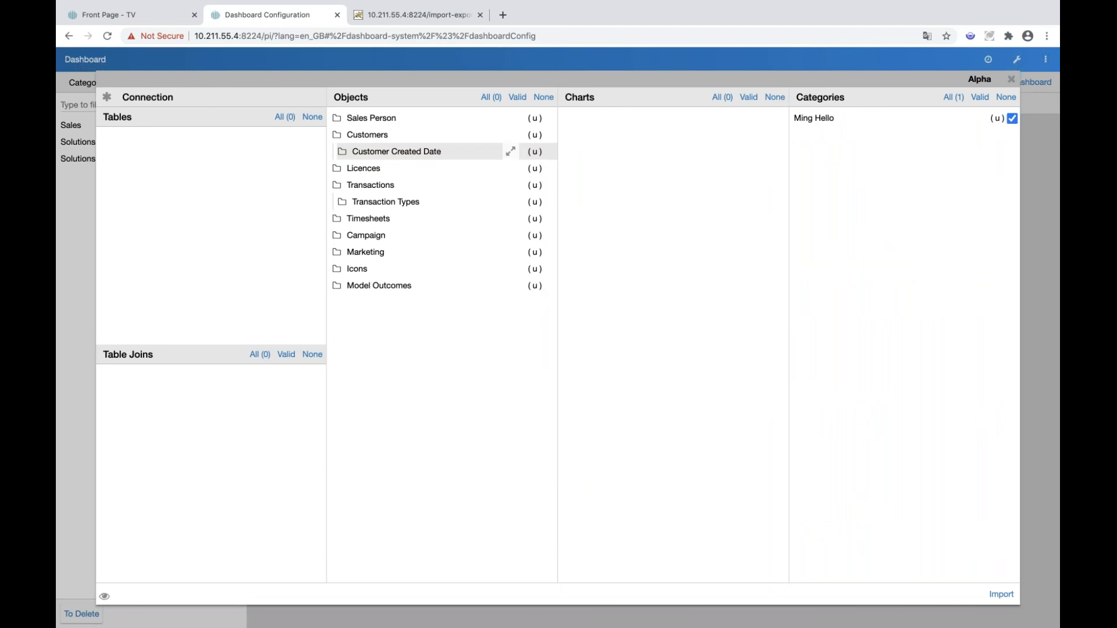
pyautogui.click(1002, 594)
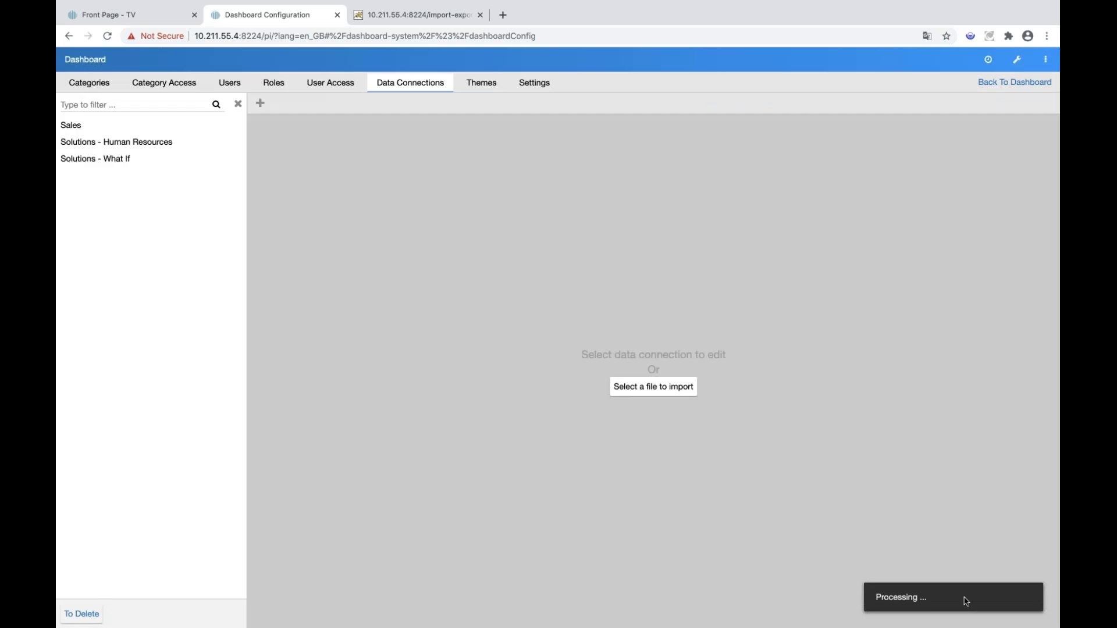
pyautogui.click(1010, 85)
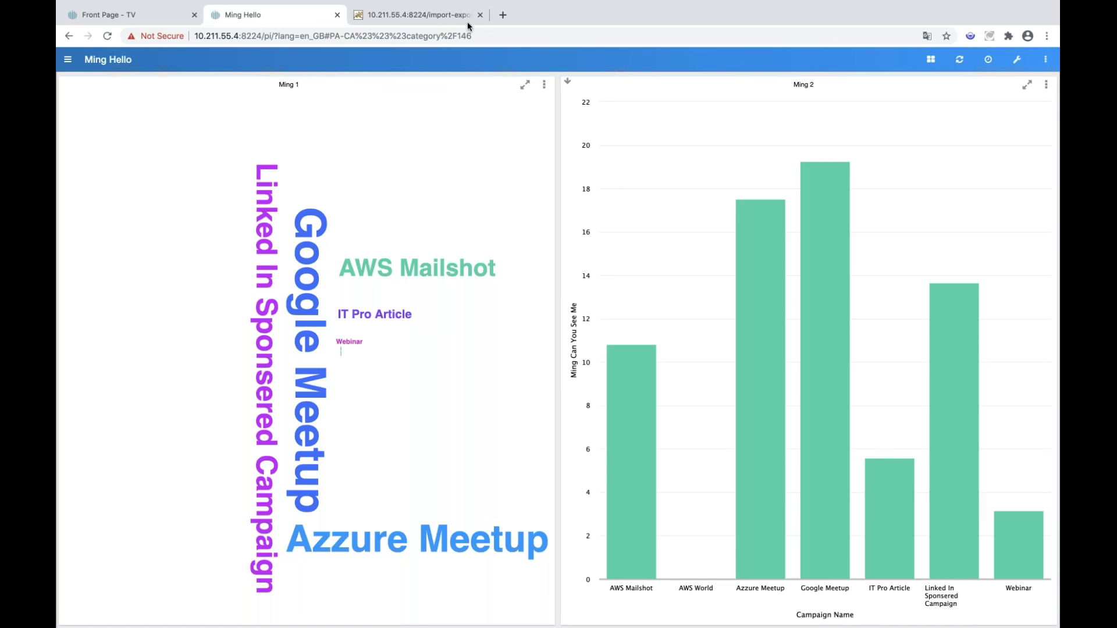
# Reload the Ming Hello dashboard and revert its layout to the category's default
pyautogui.click(107, 35)
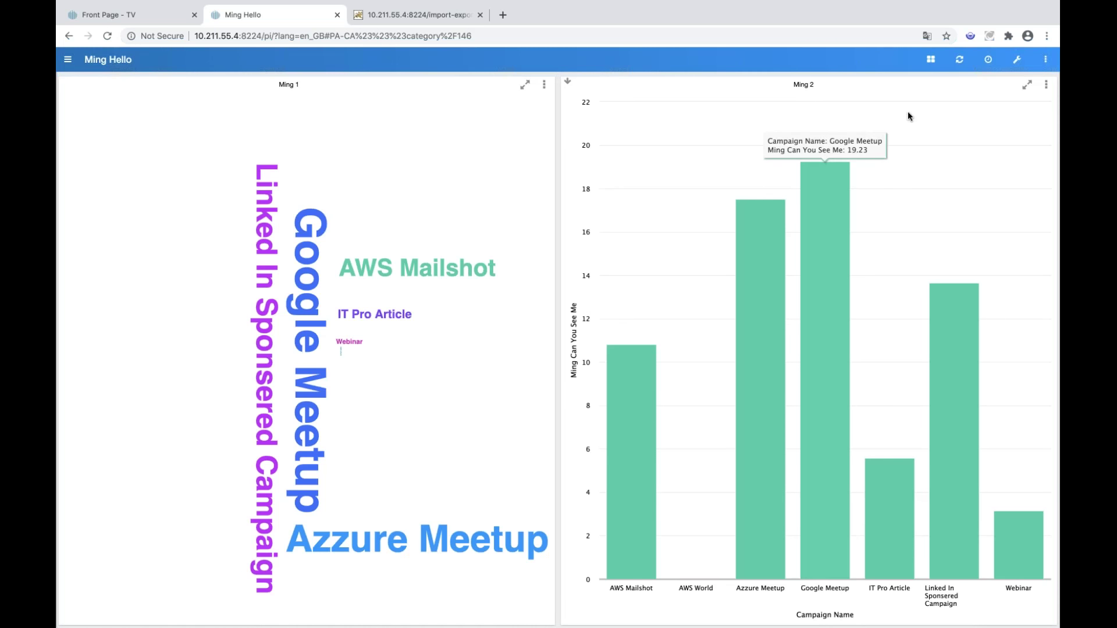
pyautogui.click(930, 59)
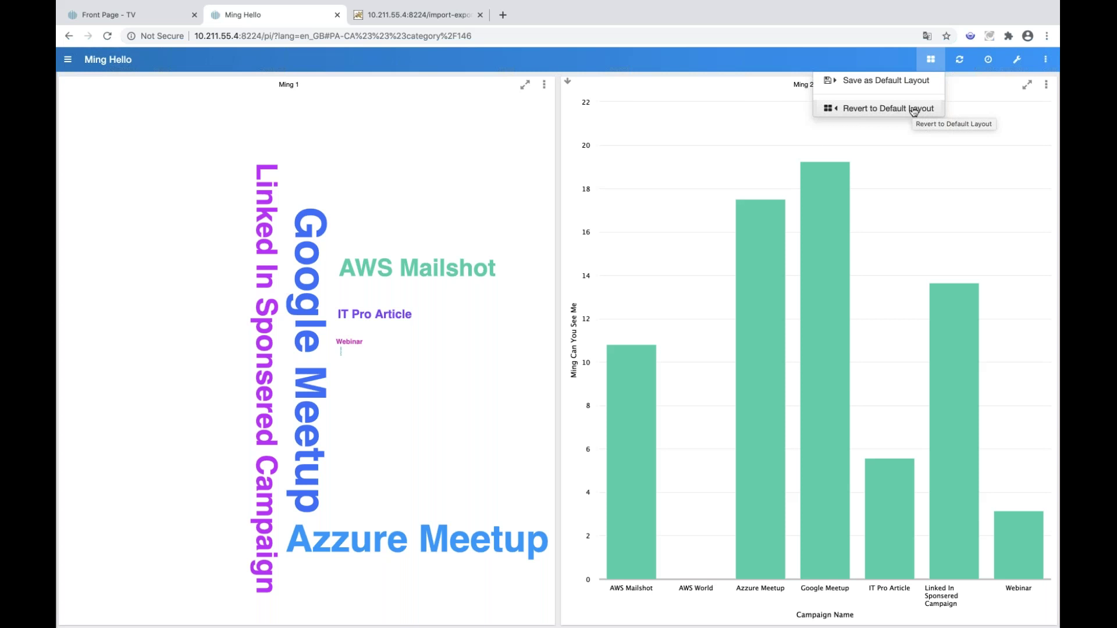
pyautogui.click(913, 109)
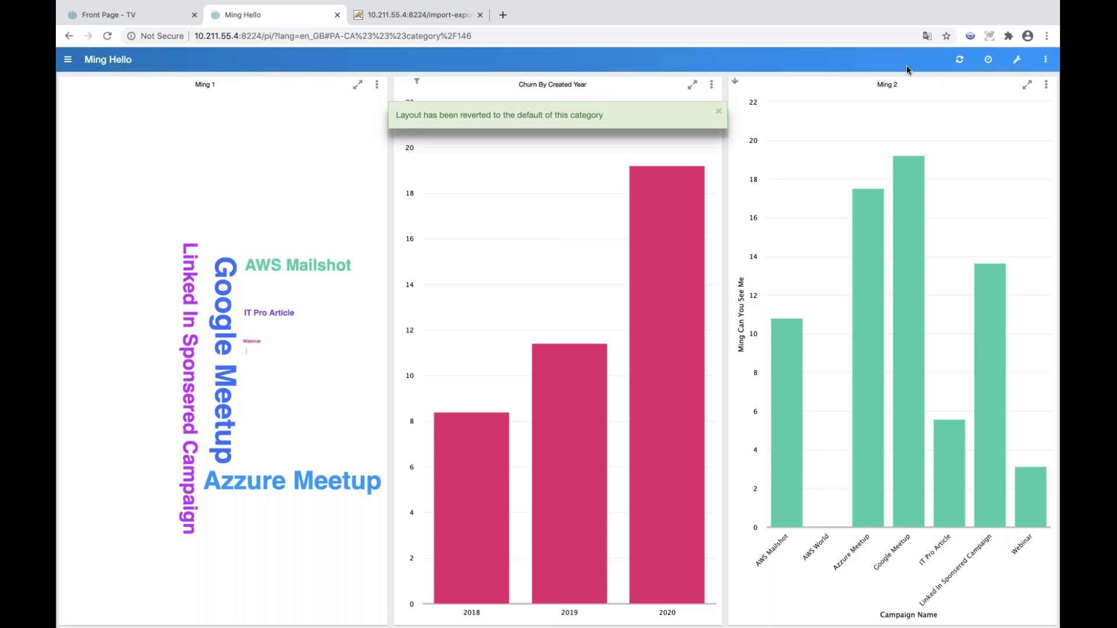
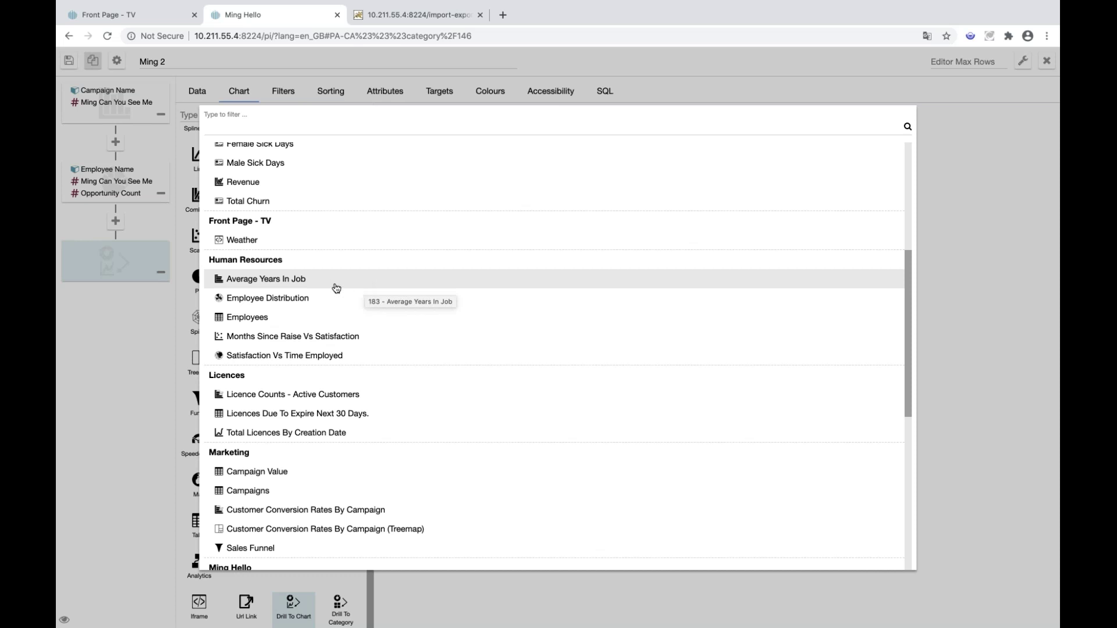
# Set Ming 2's third level to drill to the Average Years In Job chart, save it, and test the drill-down from the Azzure Meetup bar
pyautogui.click(336, 286)
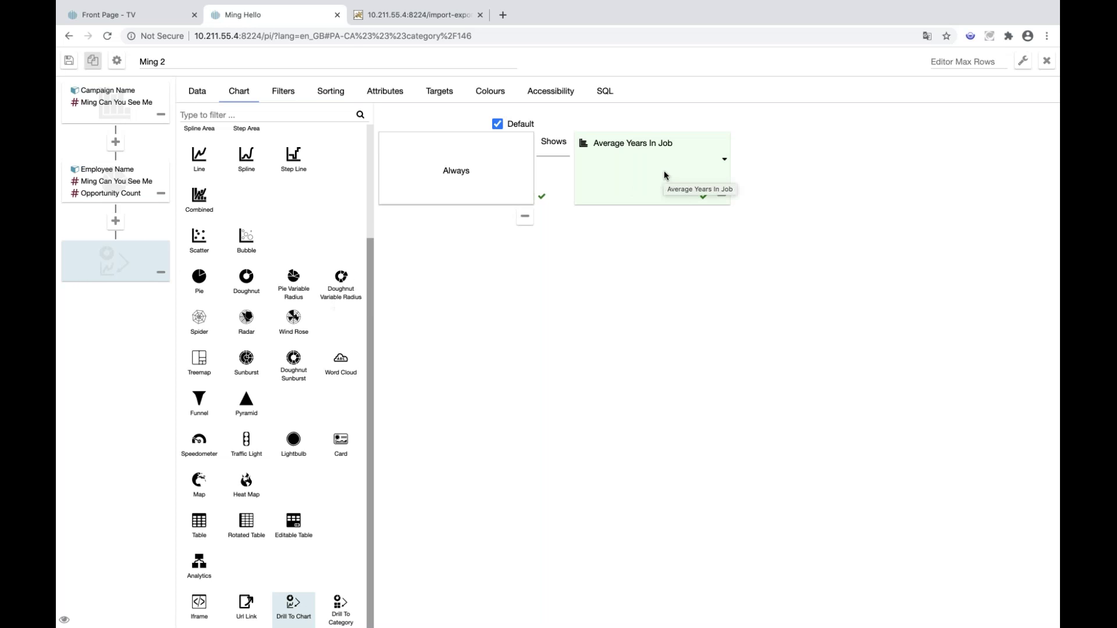
pyautogui.click(69, 61)
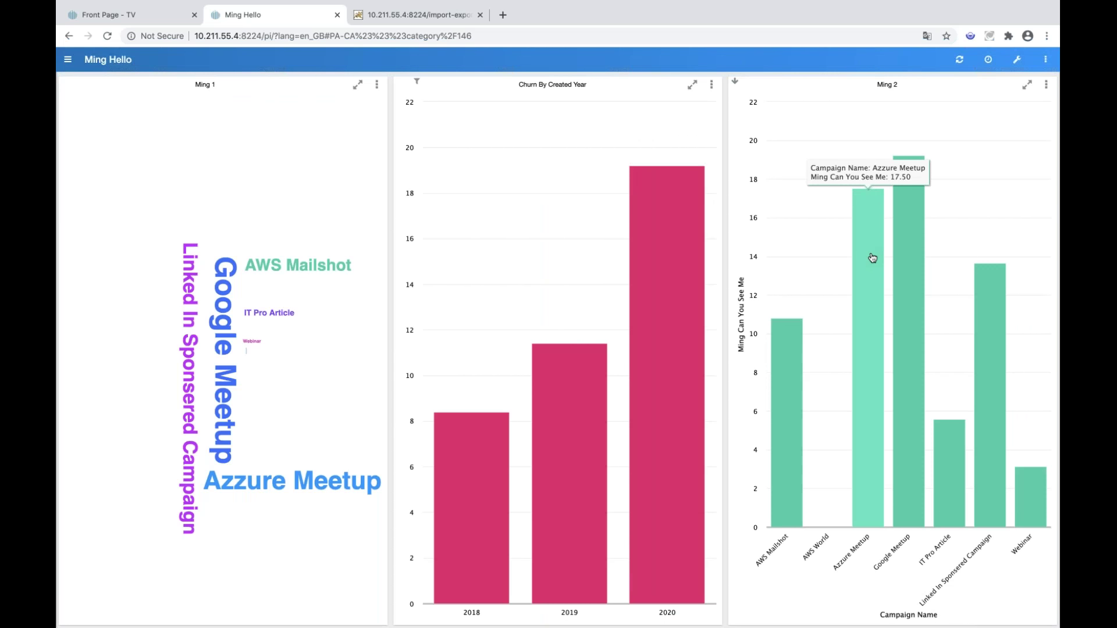
pyautogui.click(872, 258)
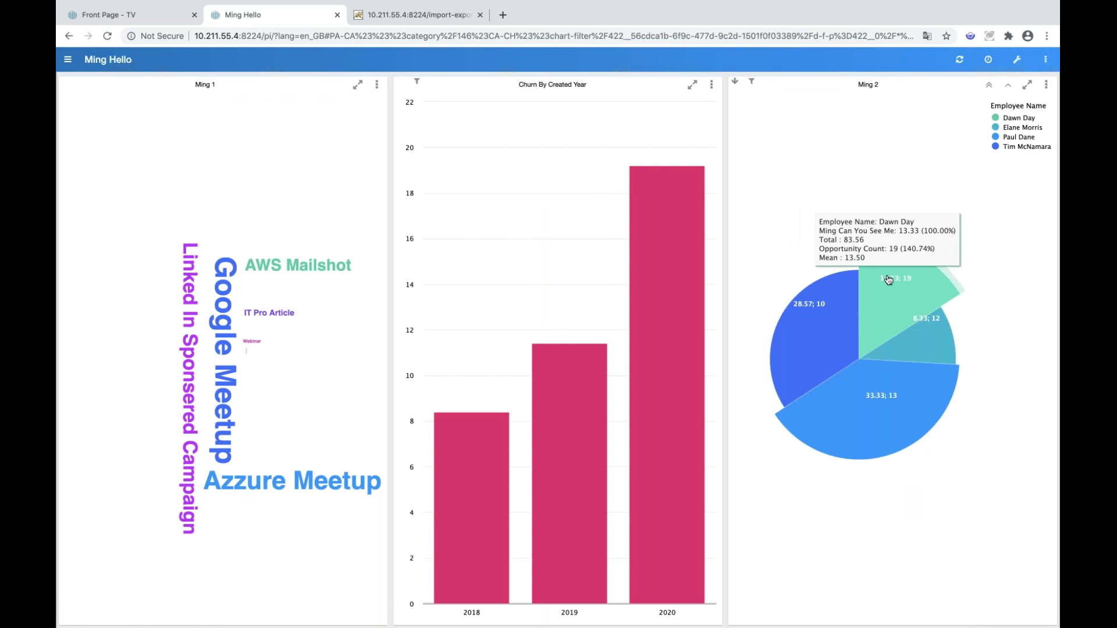
pyautogui.click(888, 280)
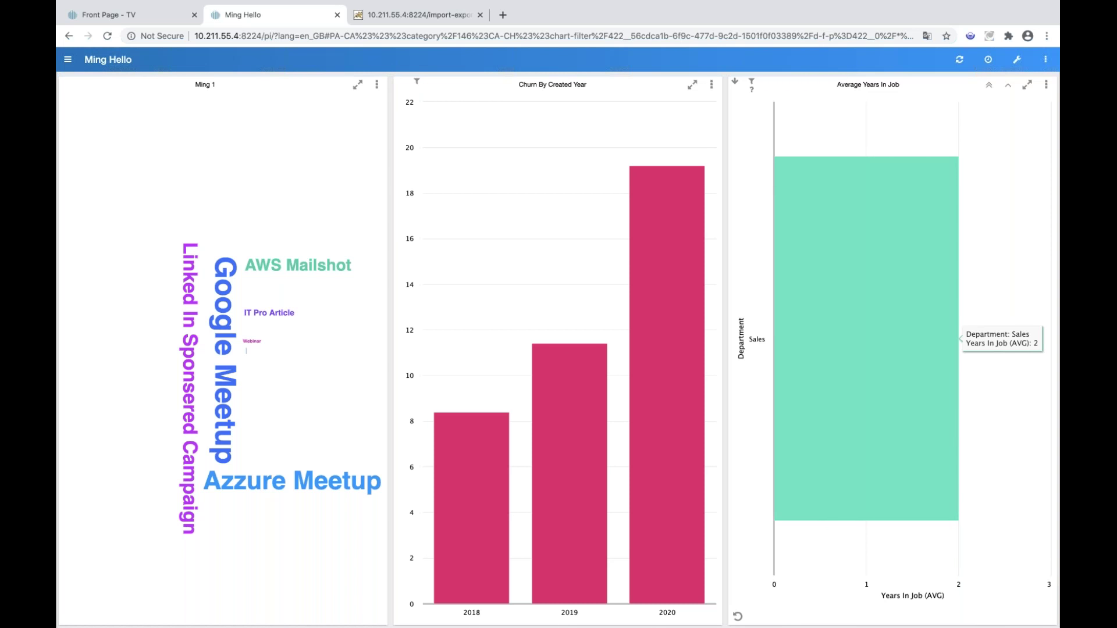
pyautogui.click(989, 85)
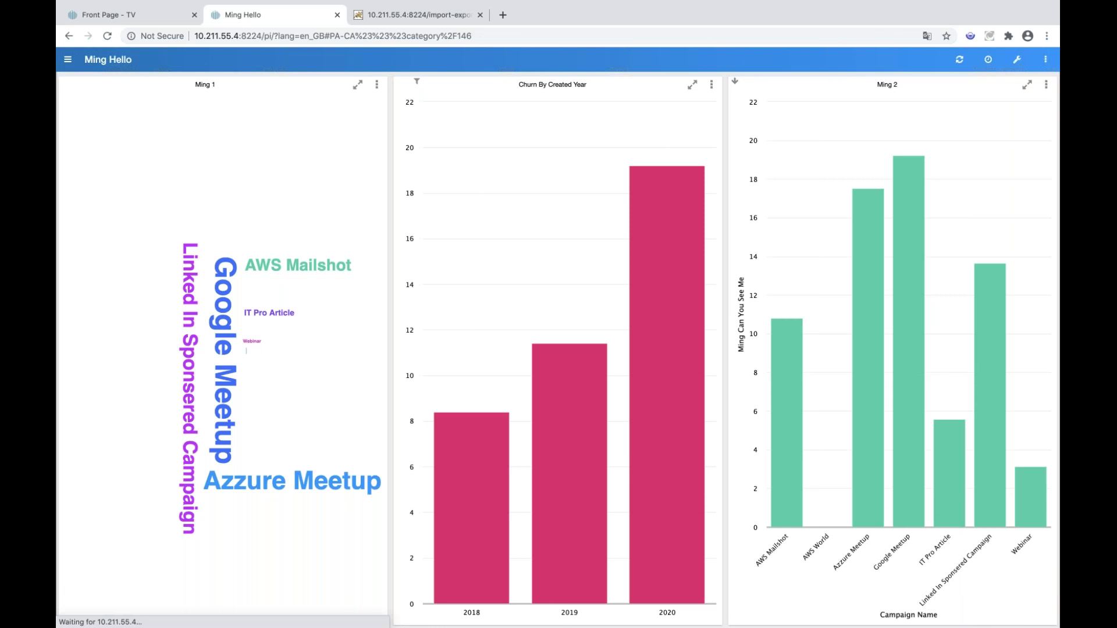
# Export the Sales data connection from the dashboard configuration with all its charts included
pyautogui.click(1018, 63)
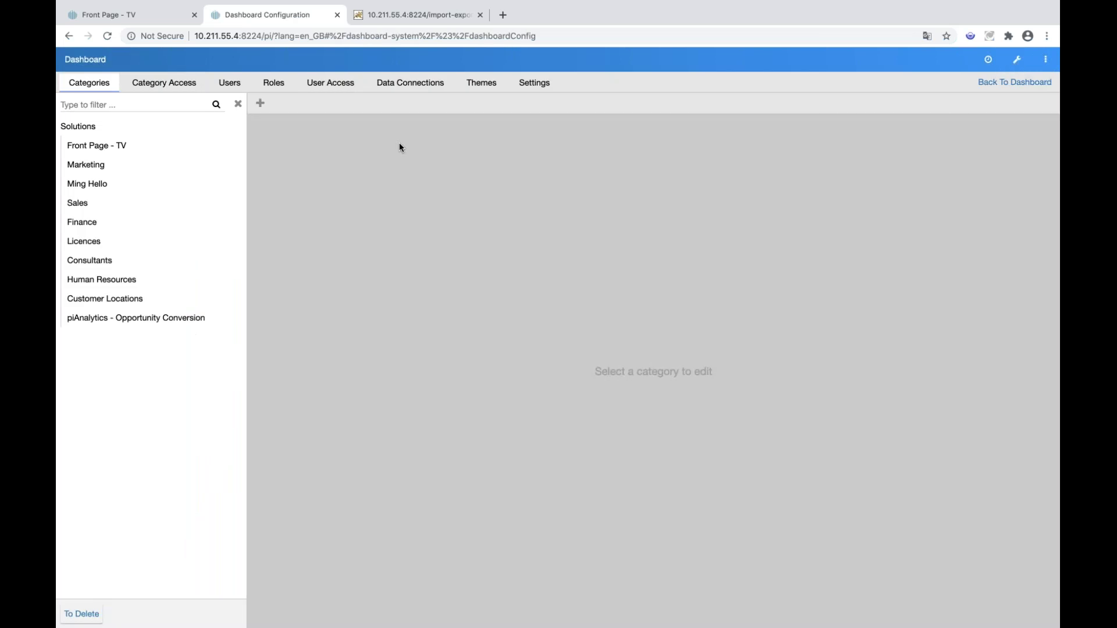
pyautogui.click(375, 87)
pyautogui.moveTo(236, 127)
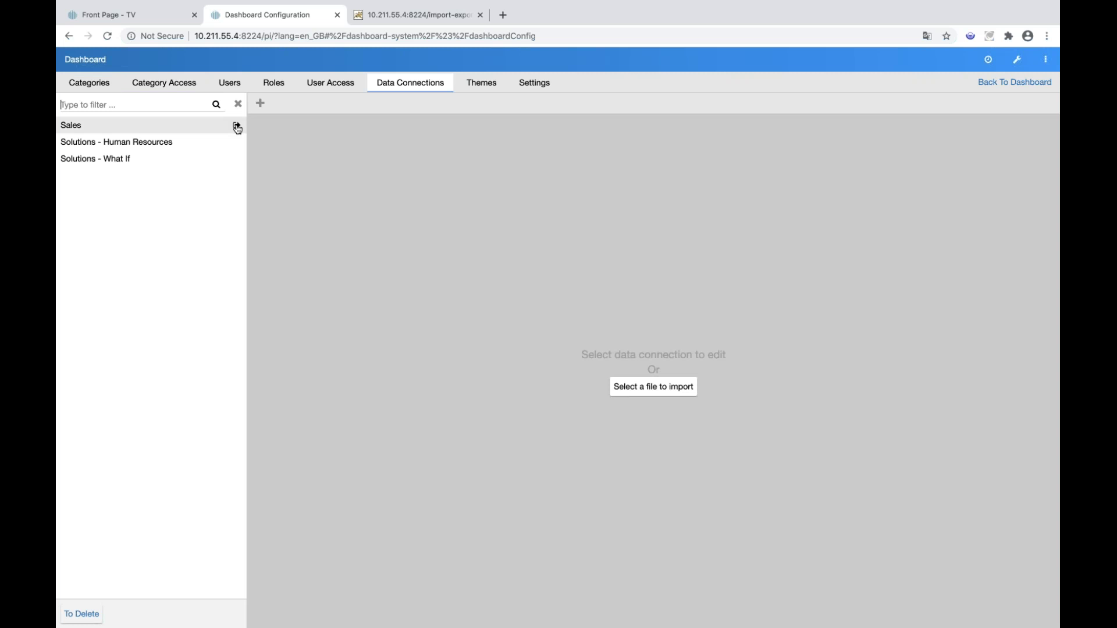
pyautogui.click(237, 126)
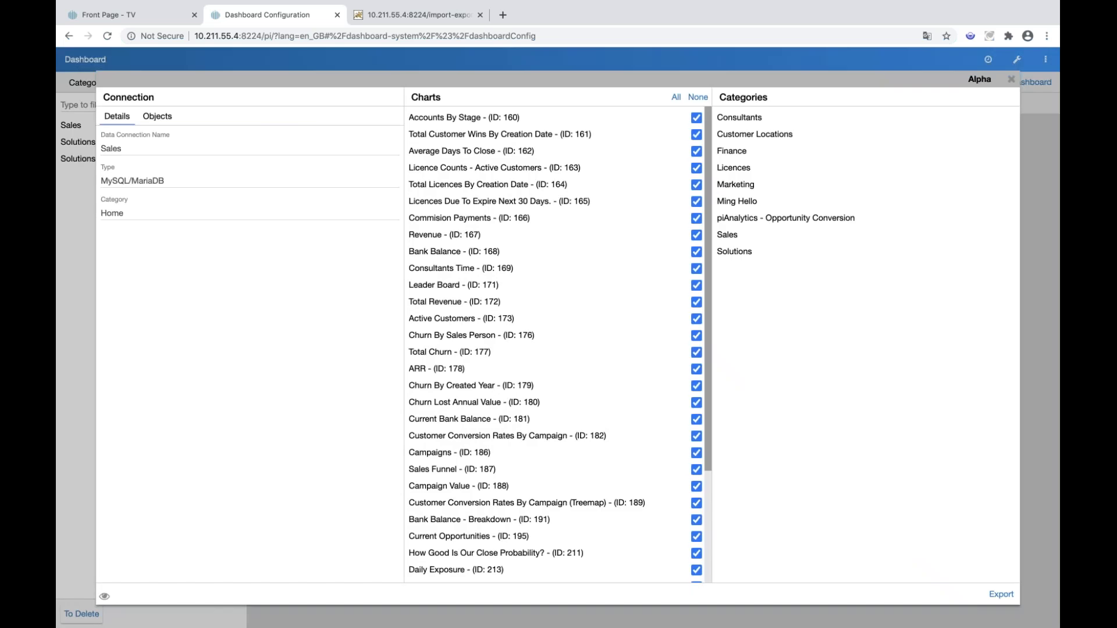
pyautogui.click(1001, 594)
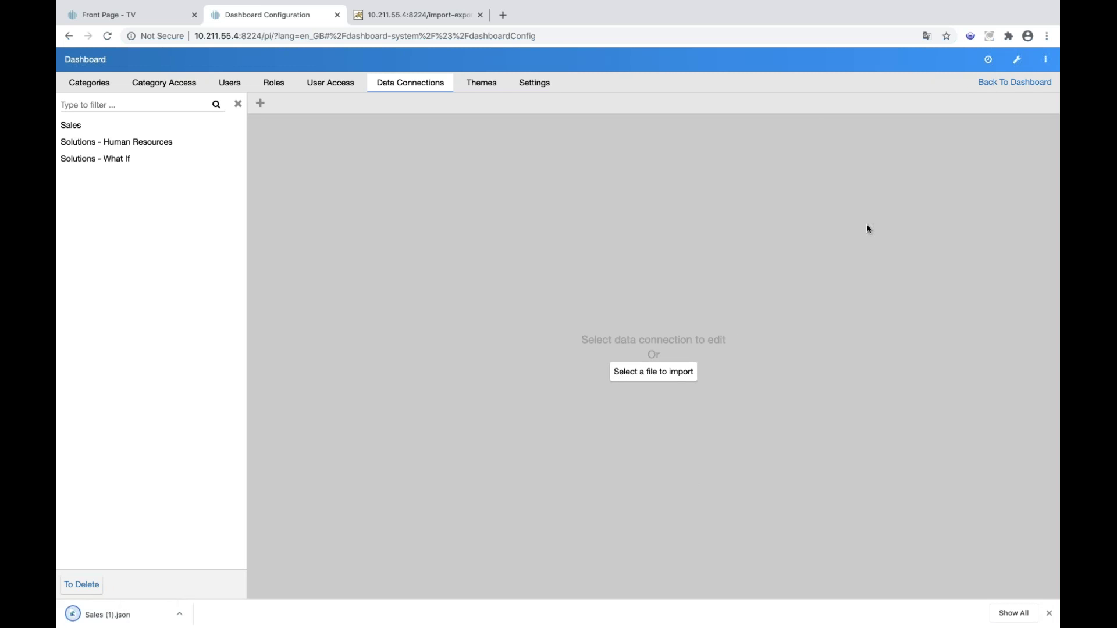
# Switch to Outlook in Safari and start a new message to the colleague with the subject "Here you go it's even better"
pyautogui.moveTo(376, 627)
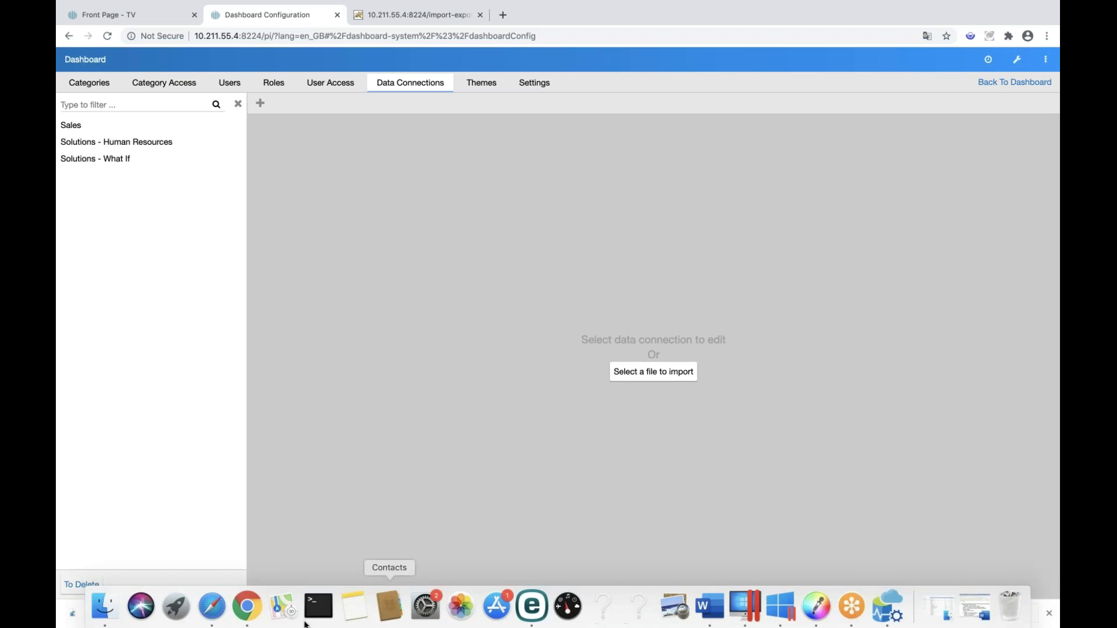
pyautogui.click(212, 608)
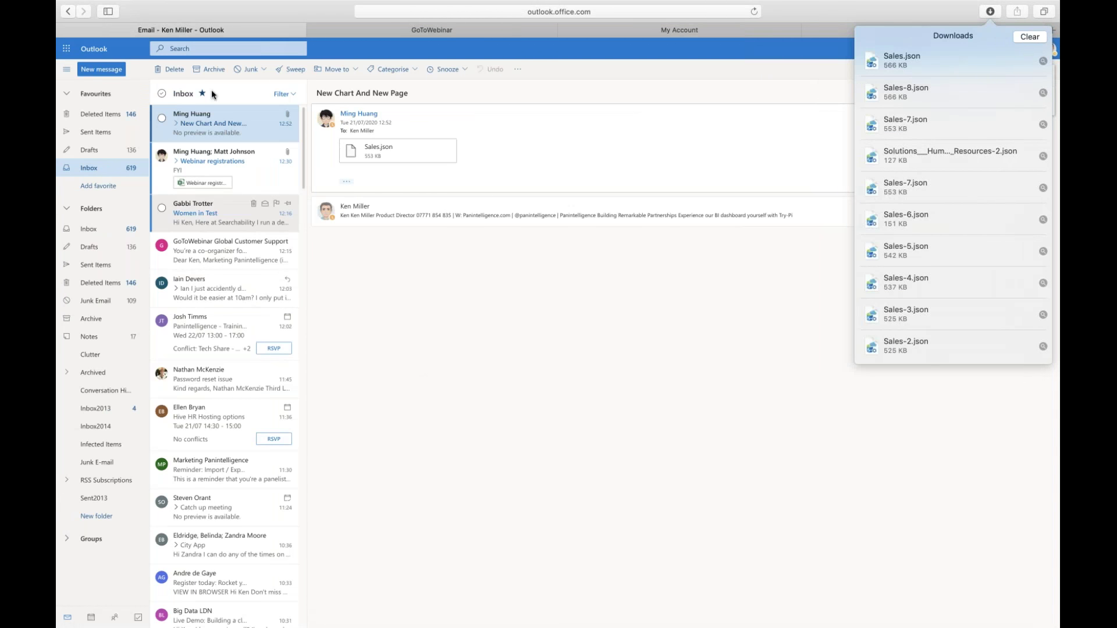
pyautogui.click(109, 72)
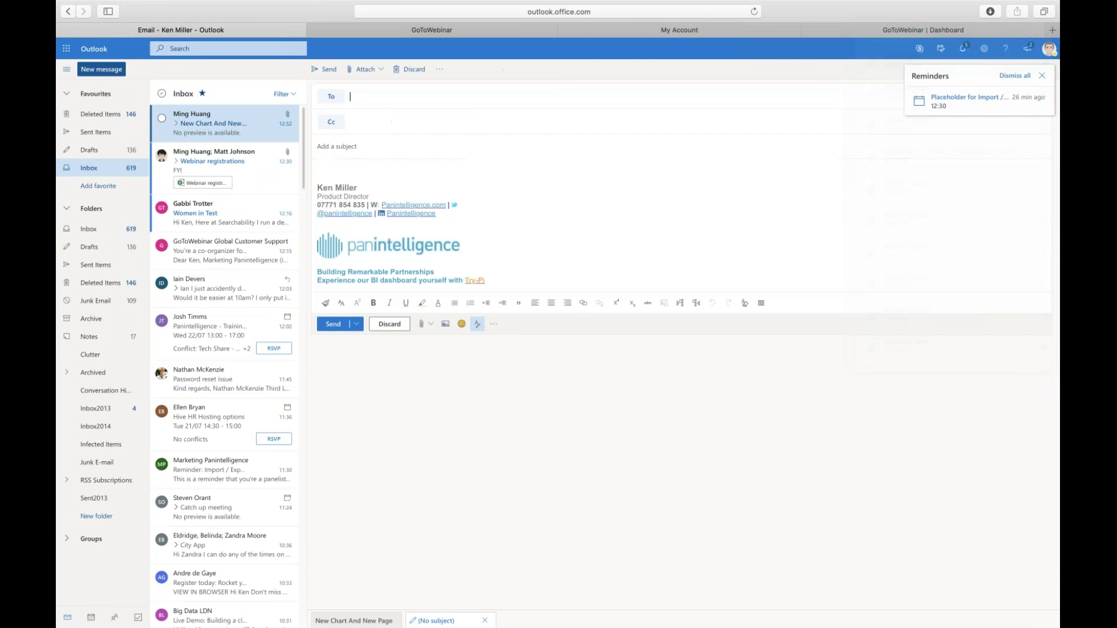
pyautogui.click(379, 98)
pyautogui.write('Ming')
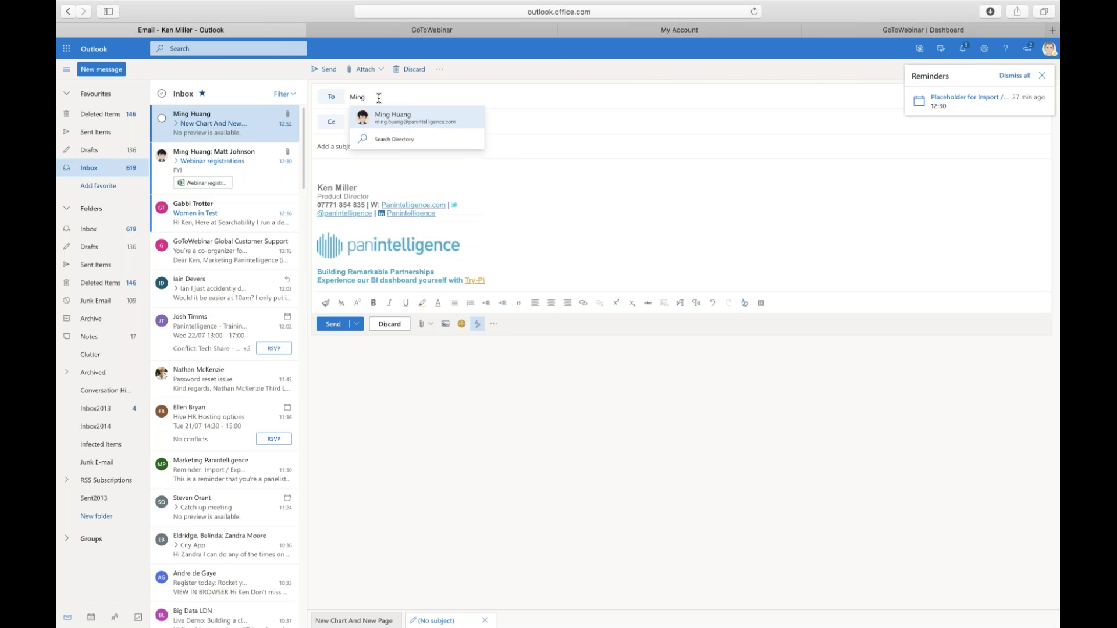
pyautogui.press('Return')
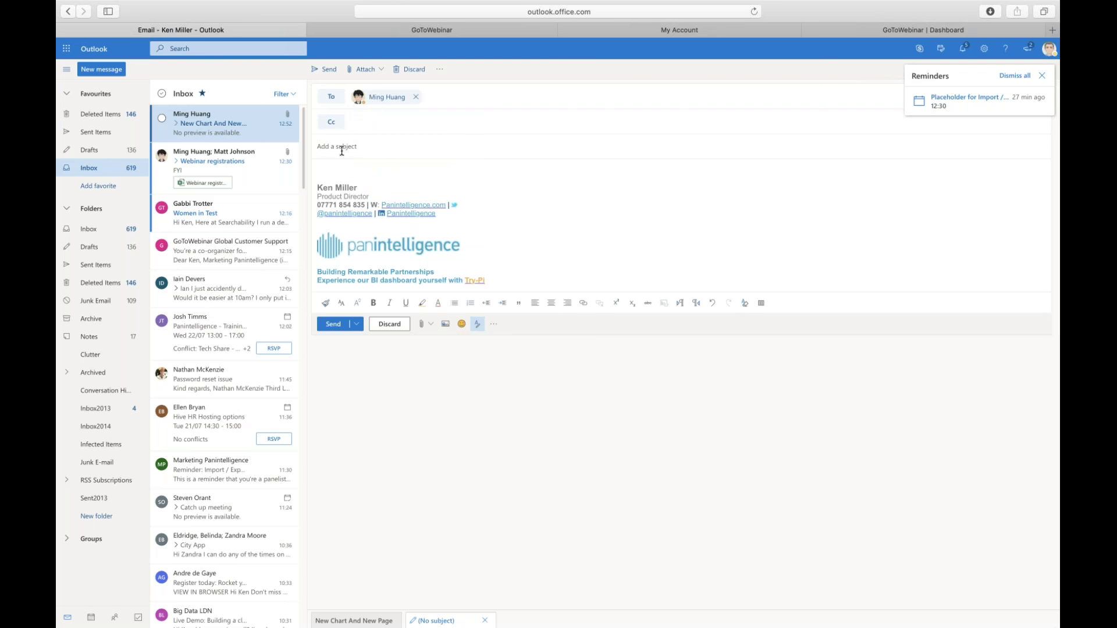
pyautogui.write("Here you go it's even better")
# Attach the newest Sales (1).json from the Downloads folder to the message, send it and dismiss the calendar reminder
pyautogui.click(376, 71)
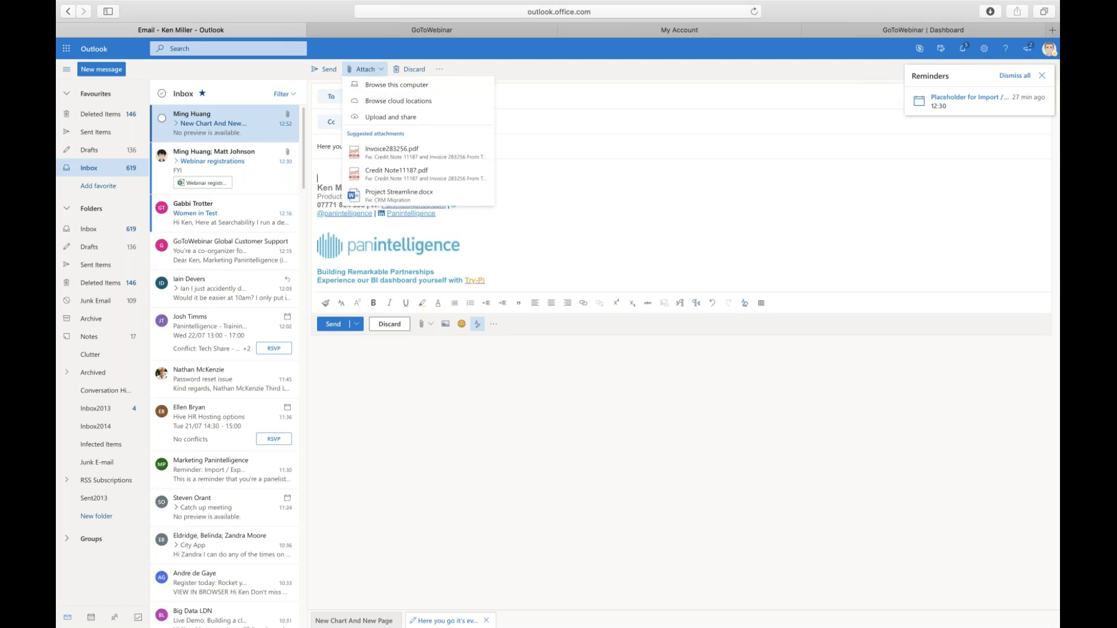
pyautogui.click(393, 87)
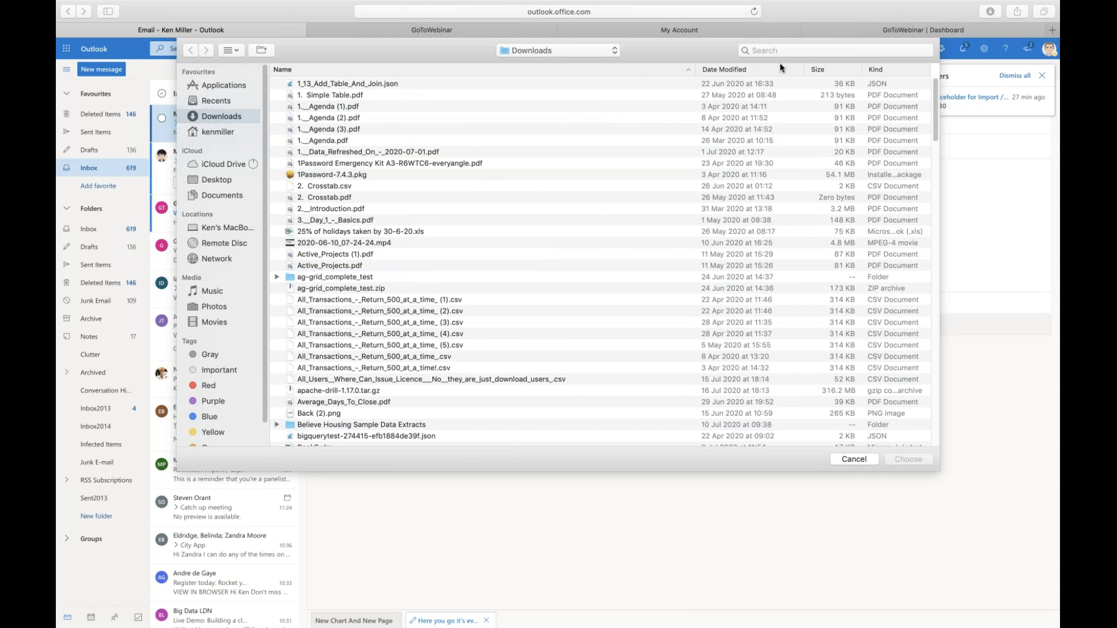
pyautogui.click(755, 68)
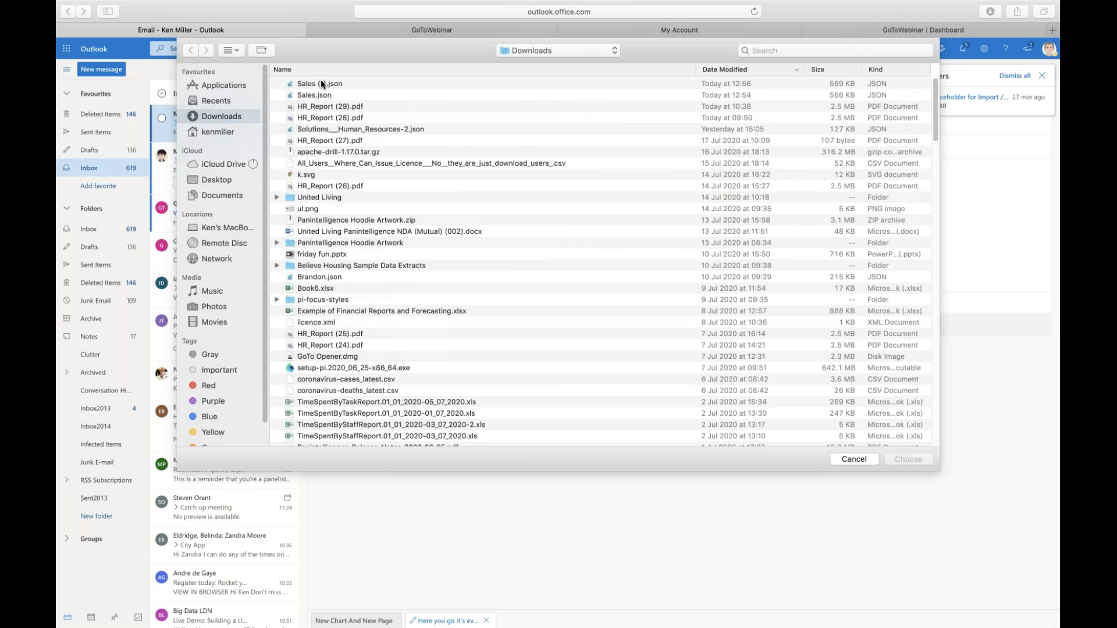
pyautogui.doubleClick(321, 81)
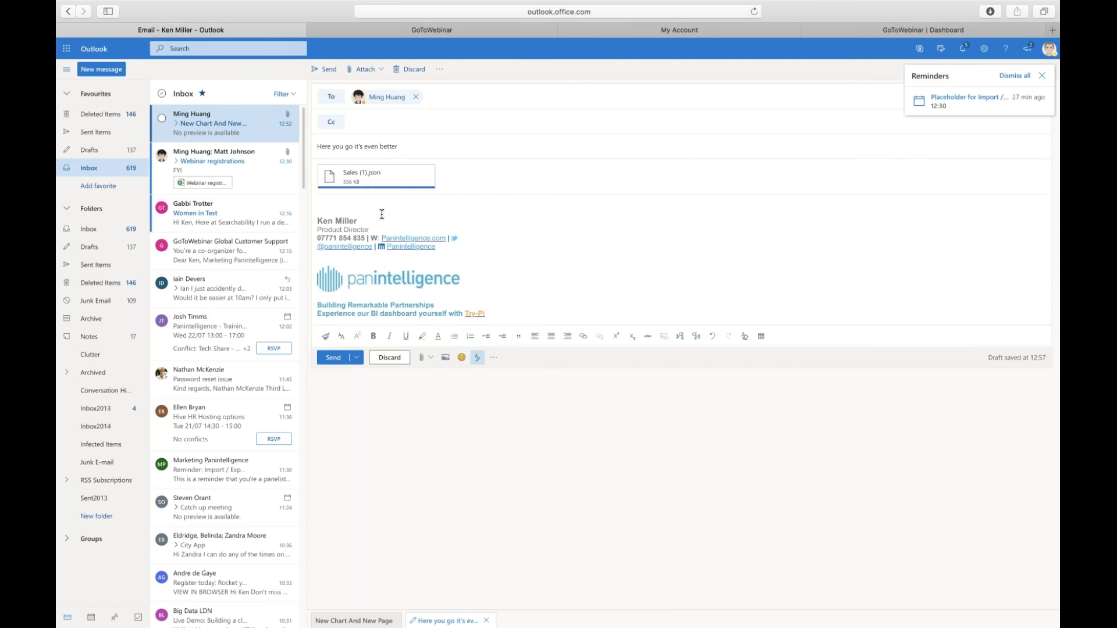
pyautogui.click(341, 360)
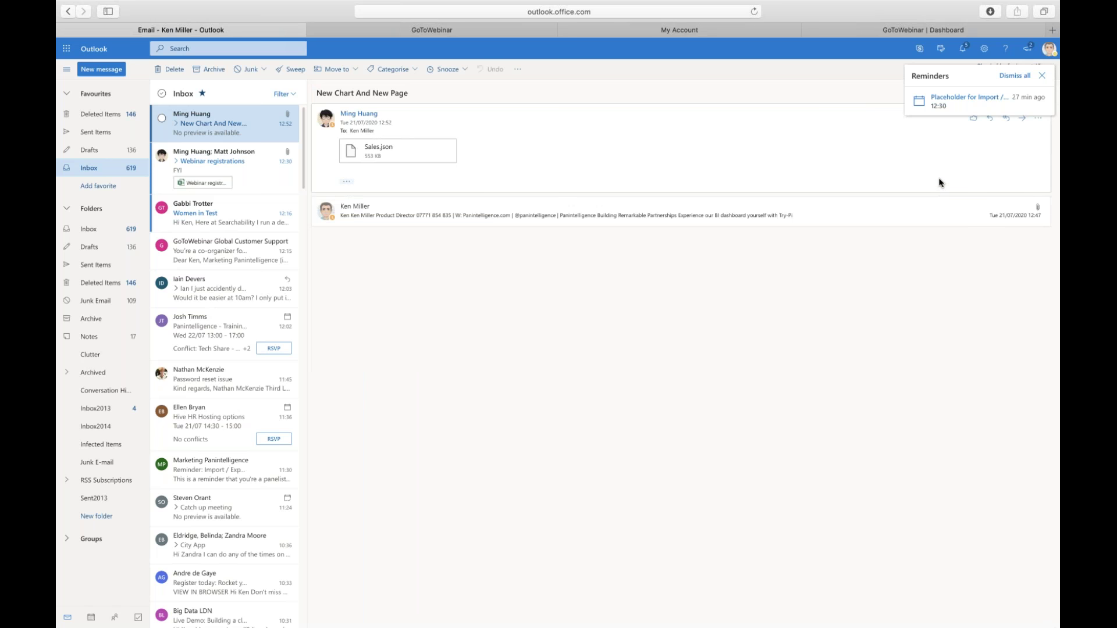
pyautogui.click(1043, 76)
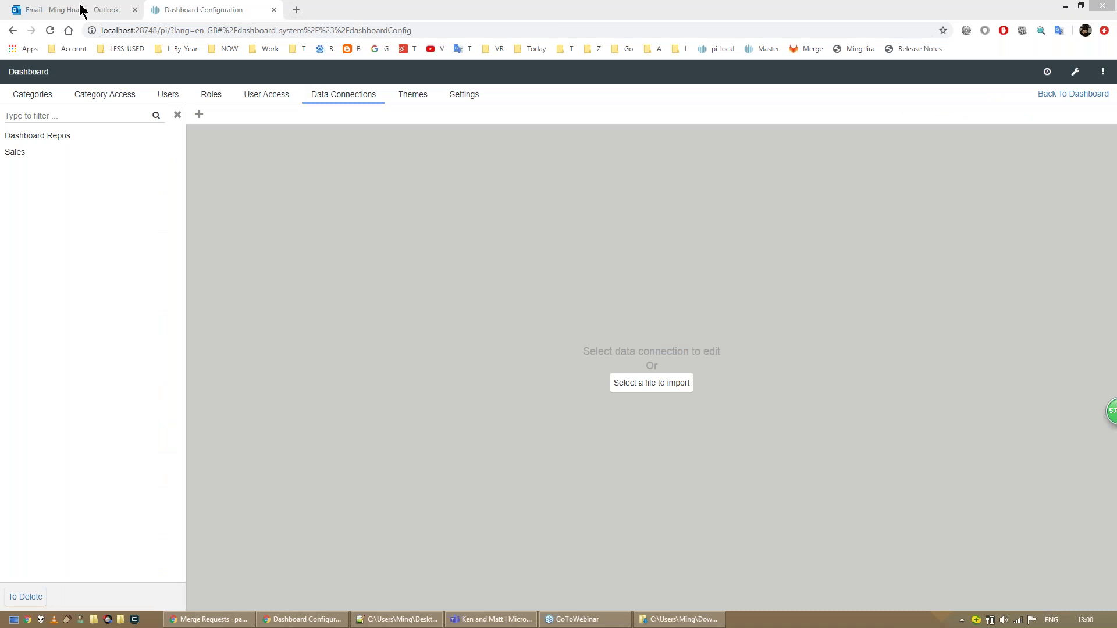
# In the colleague's Outlook inbox, open the "Here you go it's even better" email and download its Sales (1).json attachment
pyautogui.click(80, 10)
pyautogui.click(272, 181)
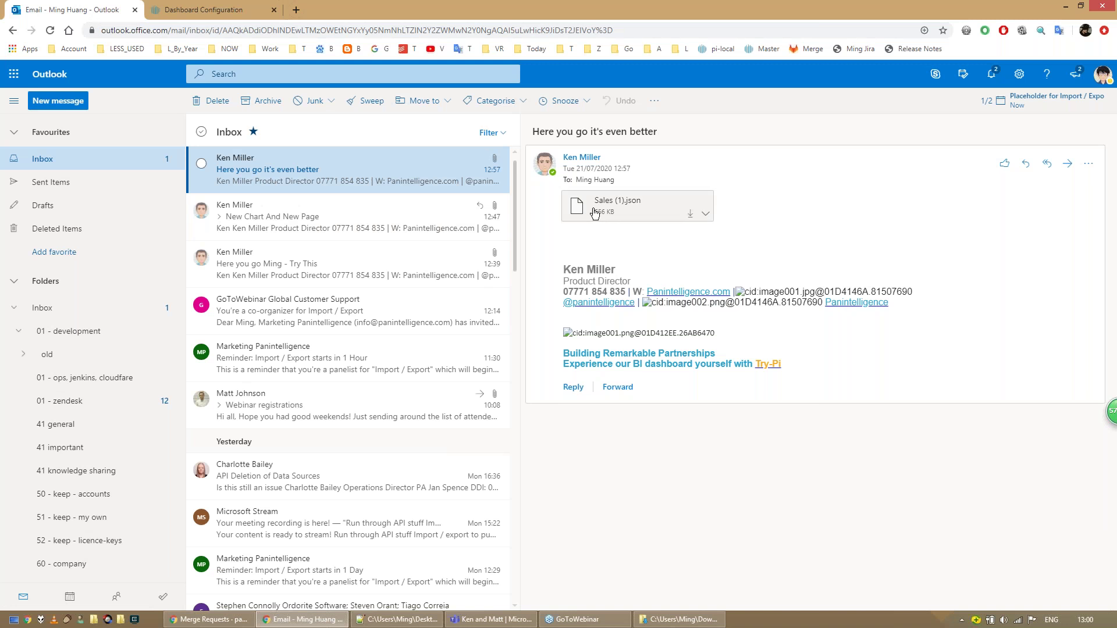
pyautogui.click(690, 214)
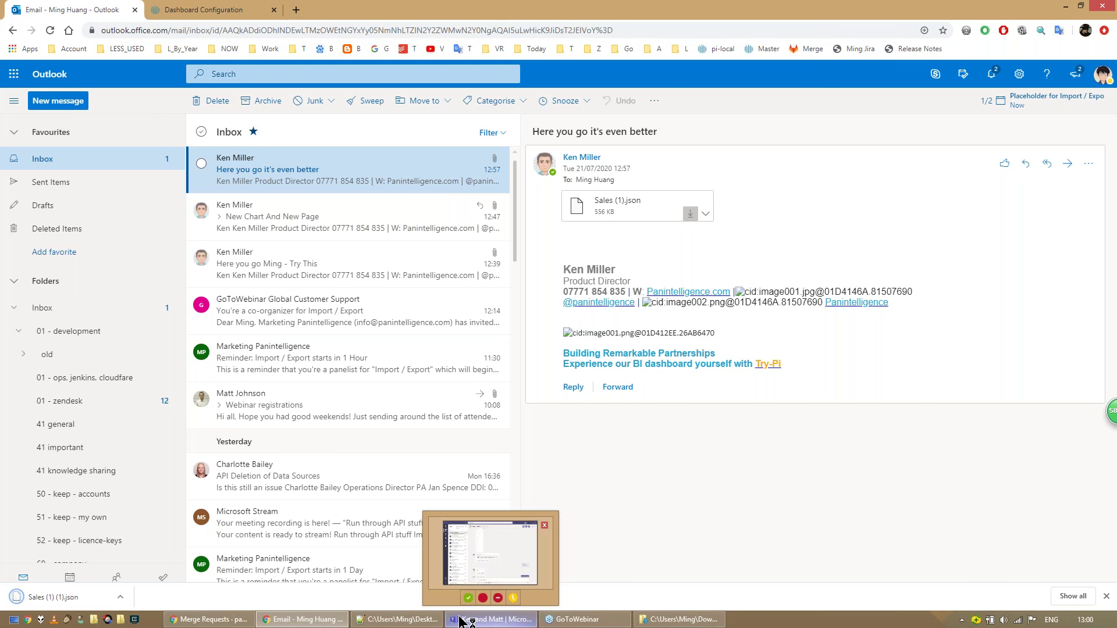
# In the colleague's dashboard configuration, load Sales (1) (1).json from the Downloads folder as the data connection import file
pyautogui.click(198, 10)
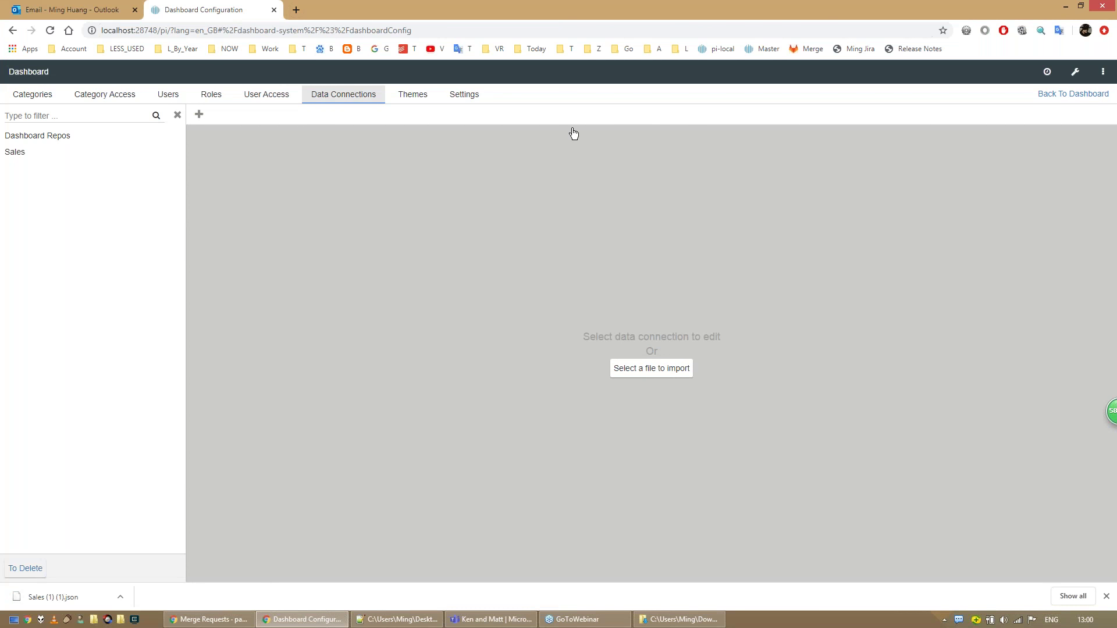
pyautogui.click(650, 372)
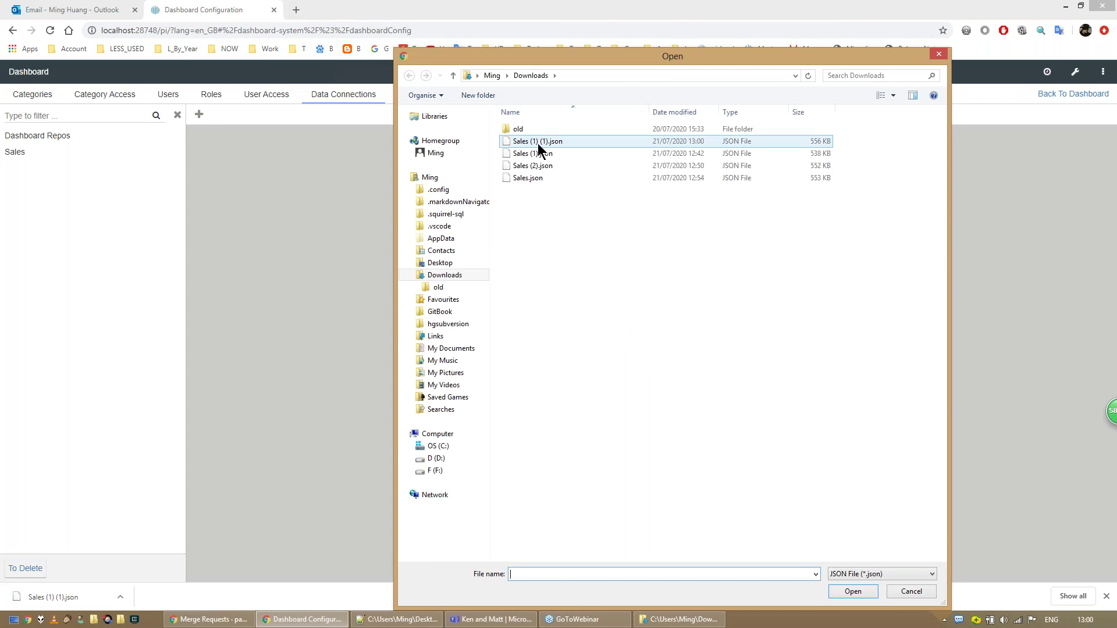
pyautogui.click(538, 142)
pyautogui.click(849, 590)
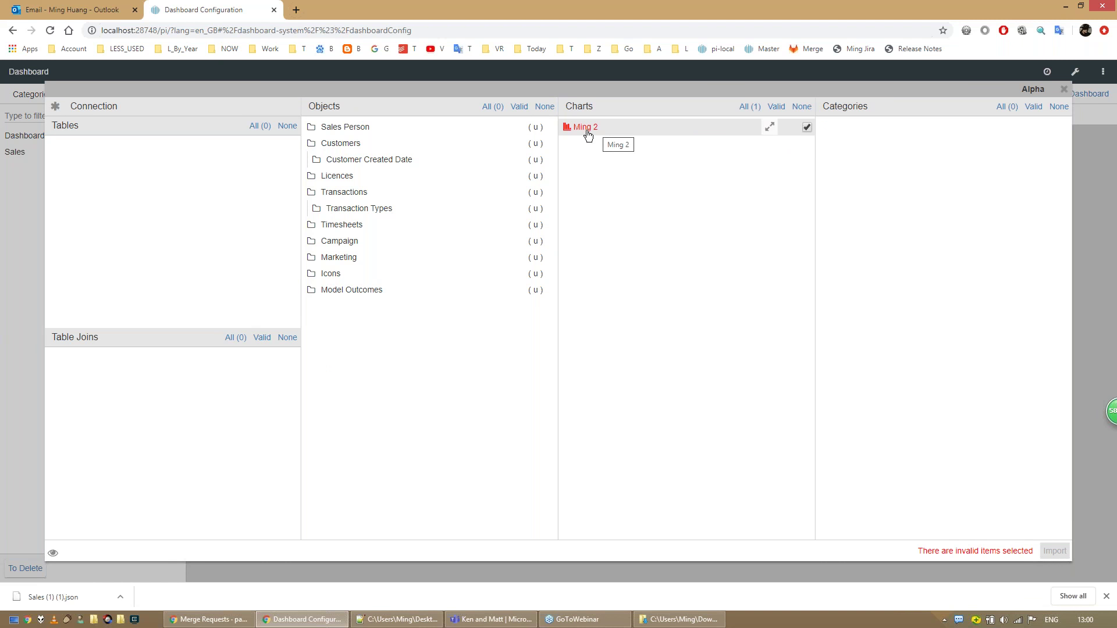
# Inspect the dependencies of the invalid Ming 2 chart, including Average Years In Job, and exclude the chart from the import
pyautogui.click(768, 128)
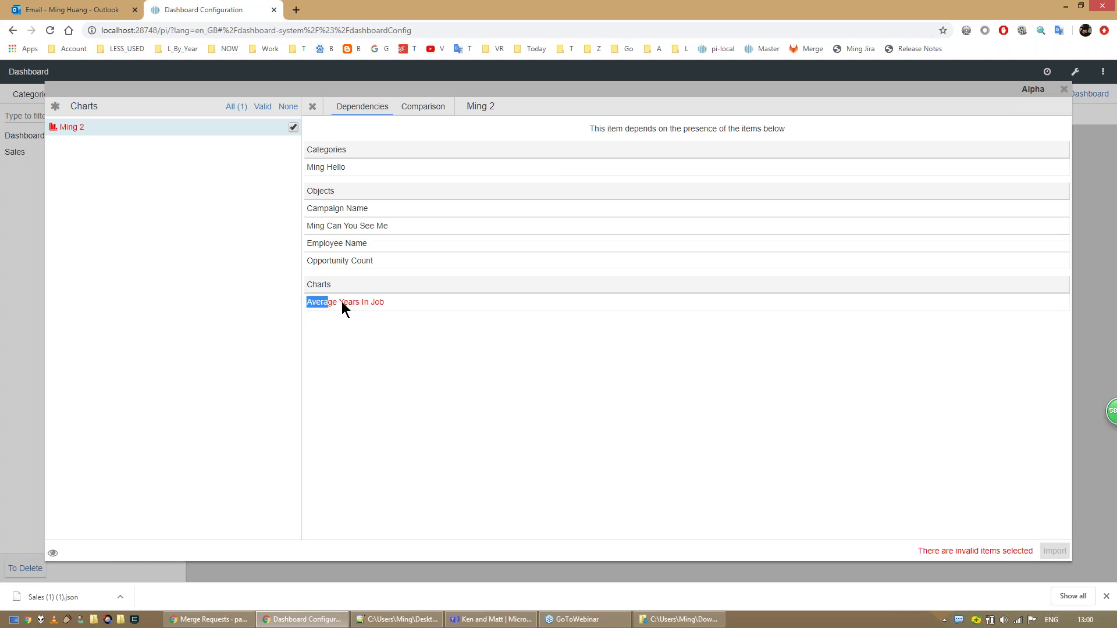
pyautogui.click(404, 302)
pyautogui.moveTo(307, 306); pyautogui.dragTo(385, 304)
pyautogui.click(378, 321)
pyautogui.click(312, 106)
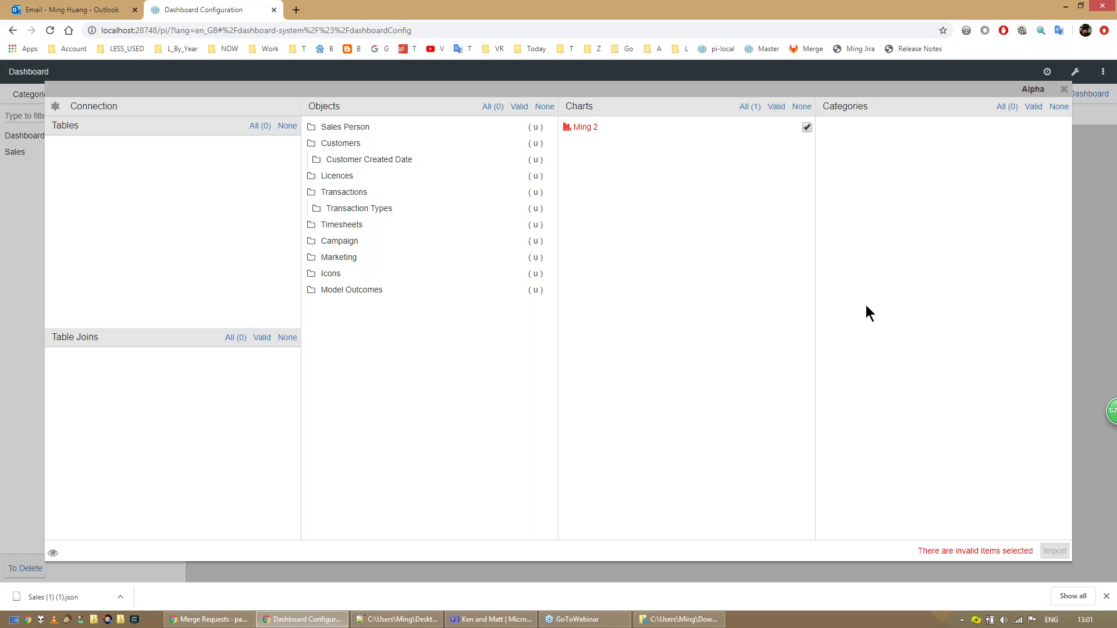
pyautogui.click(807, 127)
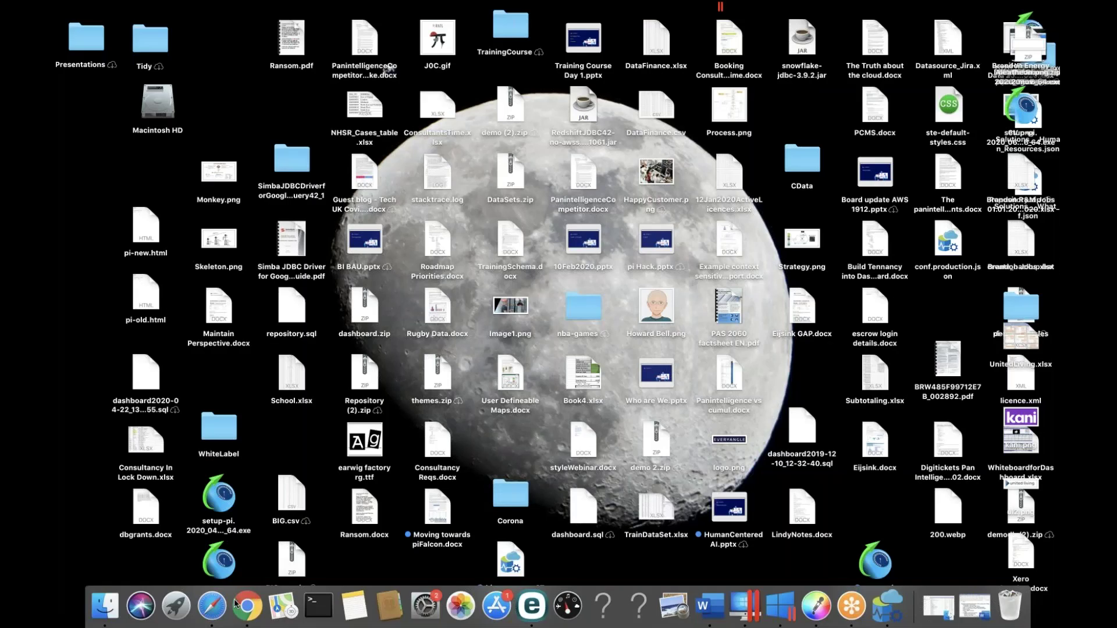
# Switch back to Chrome on the Mac and export the Solutions - Human Resources data connection with all its charts included
pyautogui.click(247, 607)
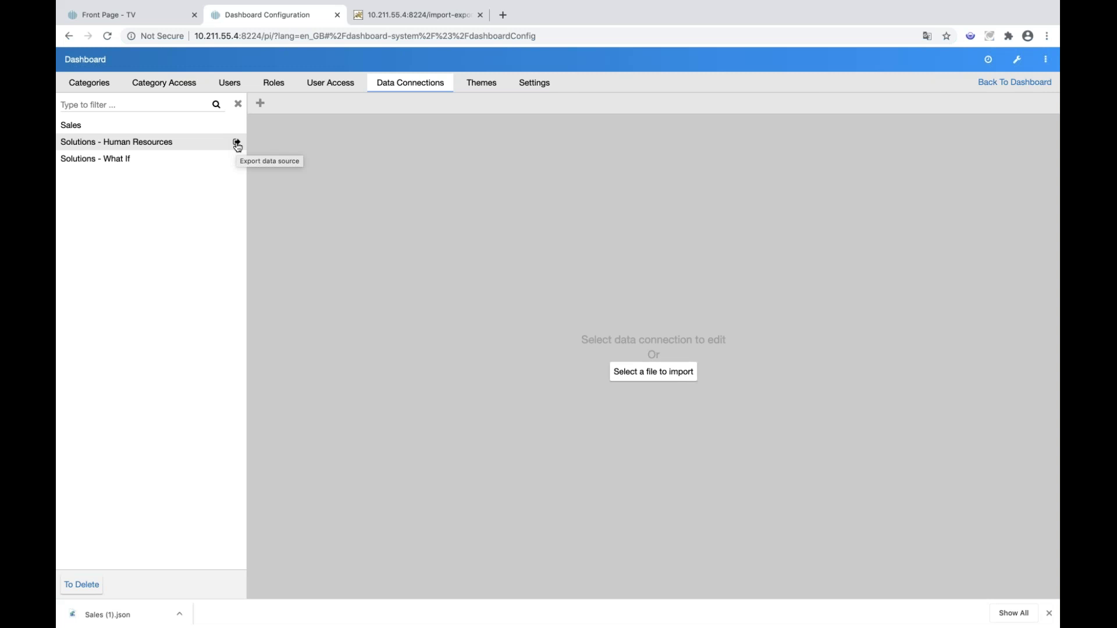
pyautogui.click(237, 143)
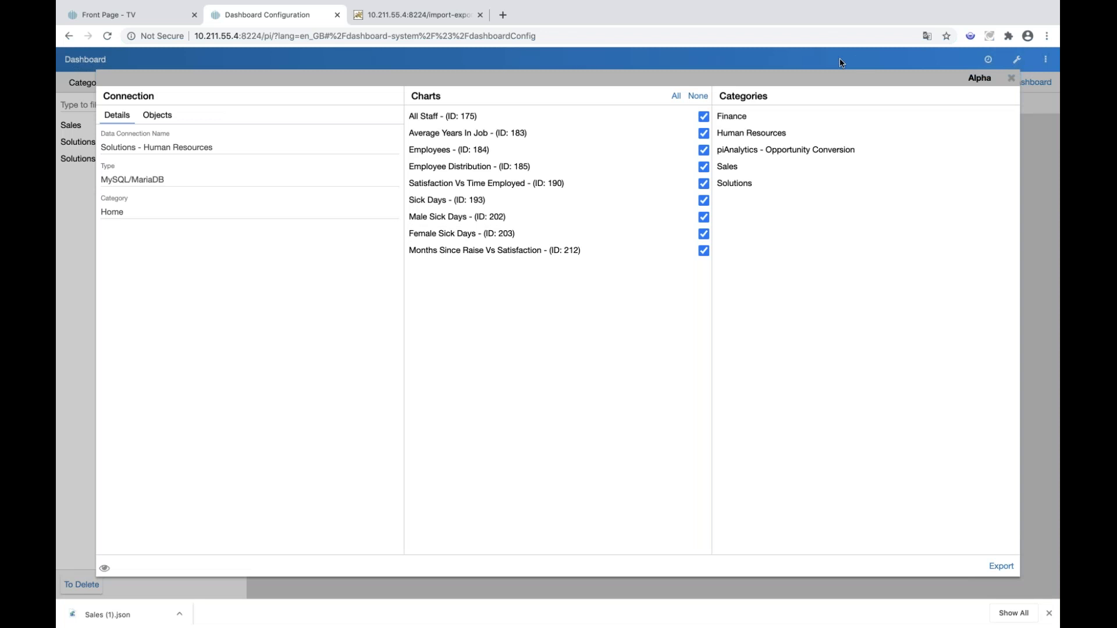
pyautogui.click(998, 566)
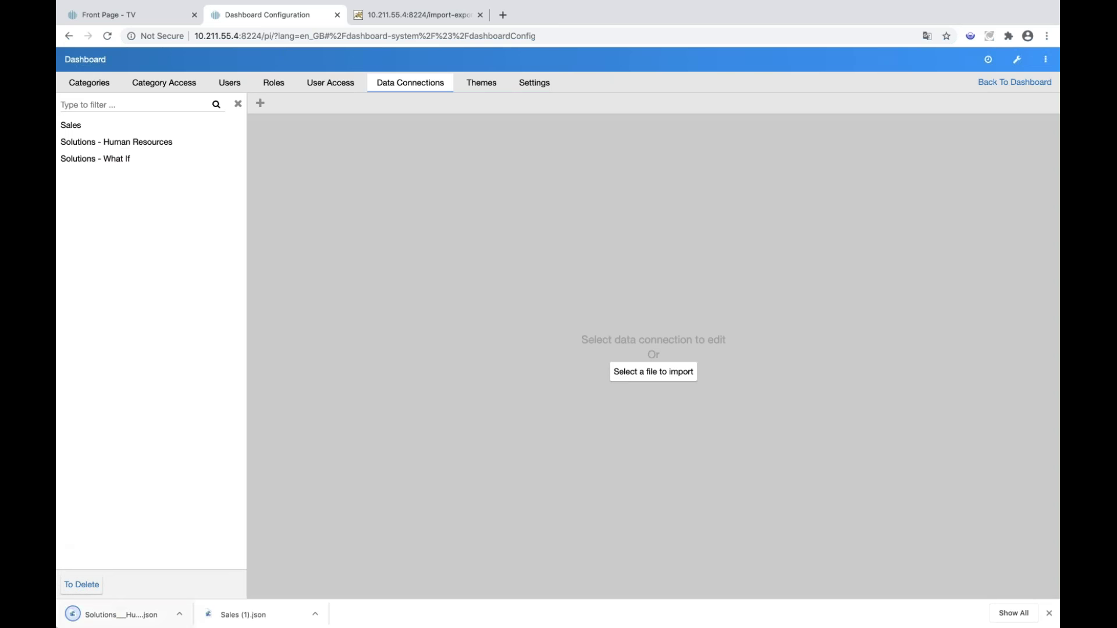
# Reveal the exported Solutions - Human Resources JSON file in Finder and switch to Outlook in Safari
pyautogui.click(180, 615)
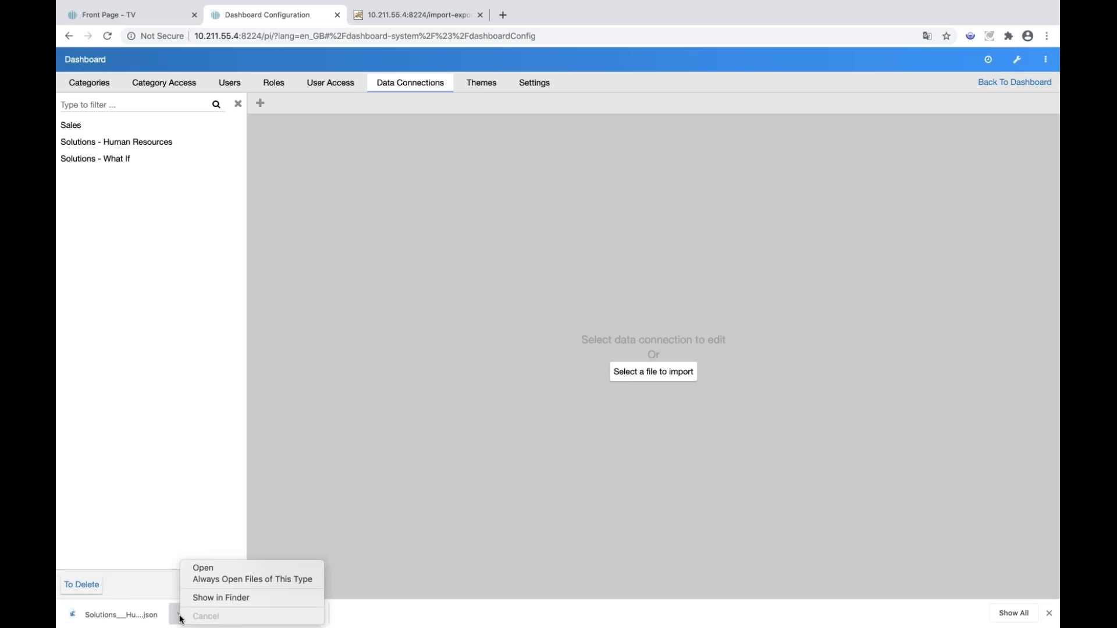
pyautogui.click(219, 600)
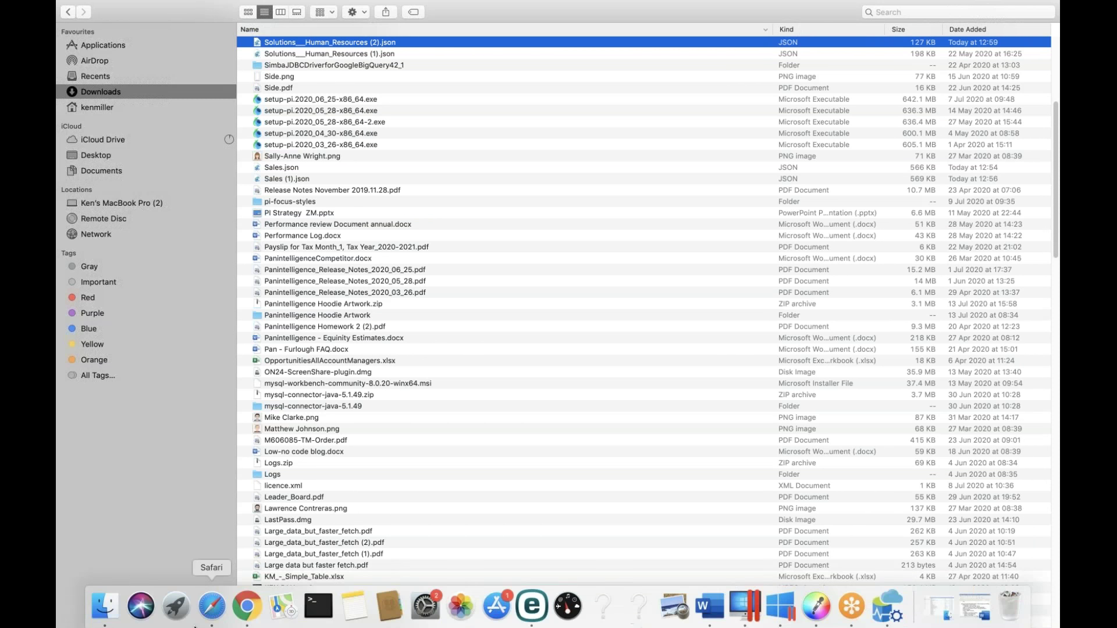
pyautogui.click(211, 615)
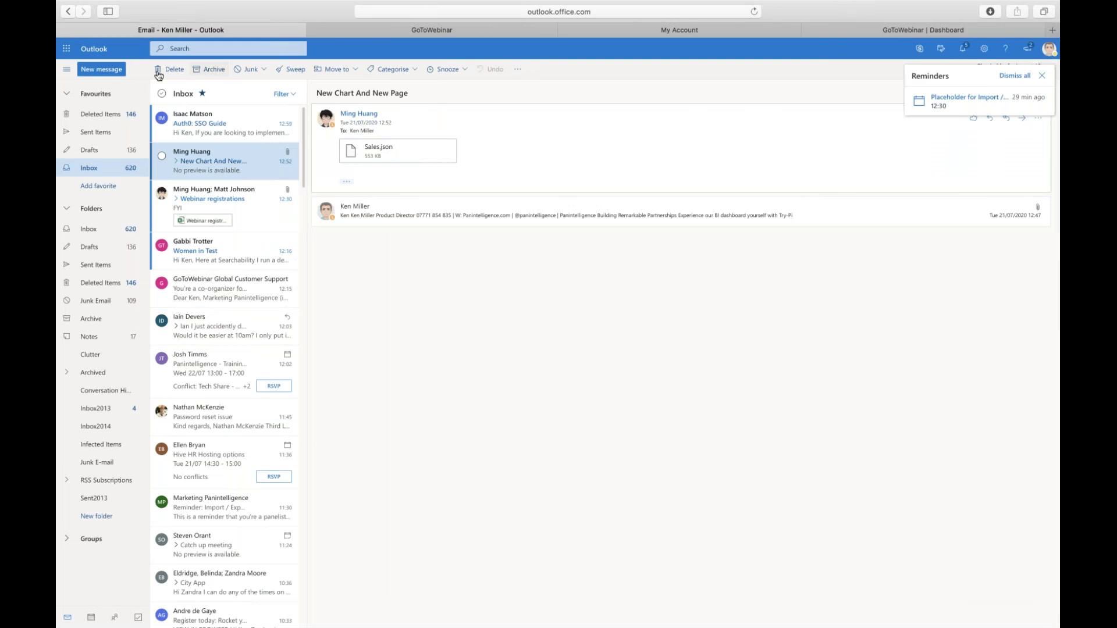
# Compose an email to the colleague titled "Terribly Sorry", reading "I didn't send the HR DC, Here it is import this first then try again"
pyautogui.click(101, 70)
pyautogui.write('ming')
pyautogui.press('Return')
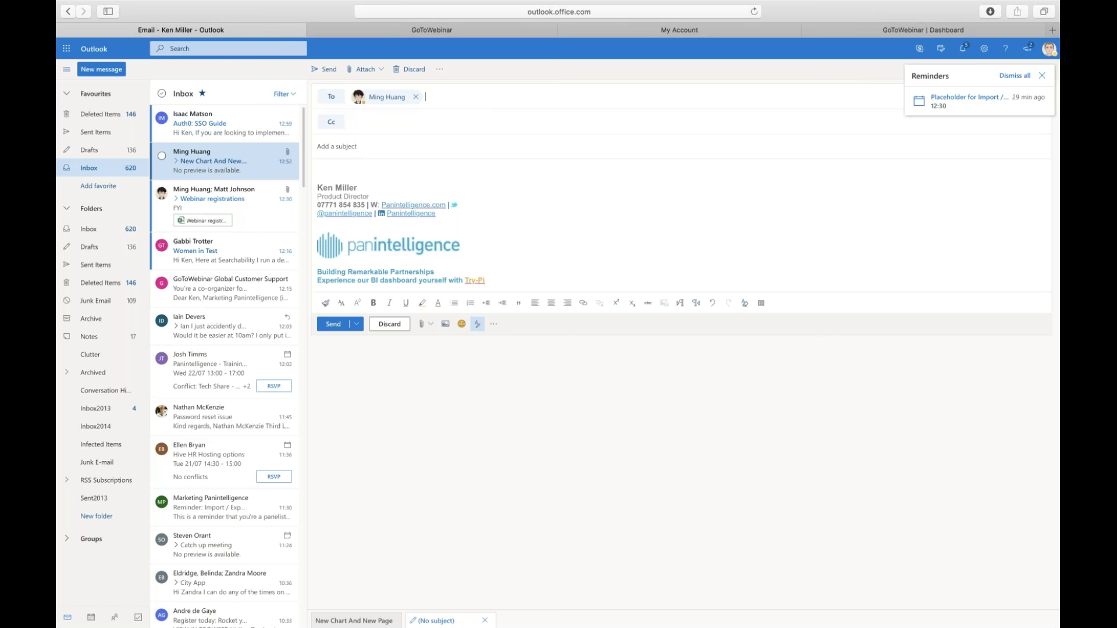
pyautogui.click(359, 149)
pyautogui.write('T')
pyautogui.write("'")
pyautogui.write('t send the HR DC')
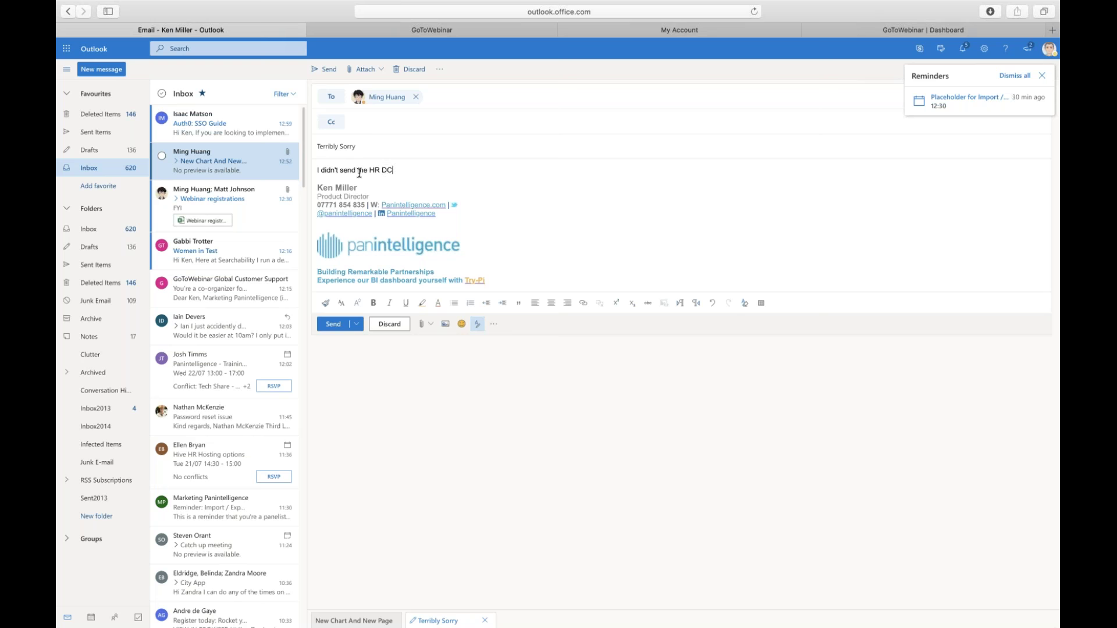
pyautogui.write(',')
pyautogui.press('Return')
pyautogui.write('Here it')
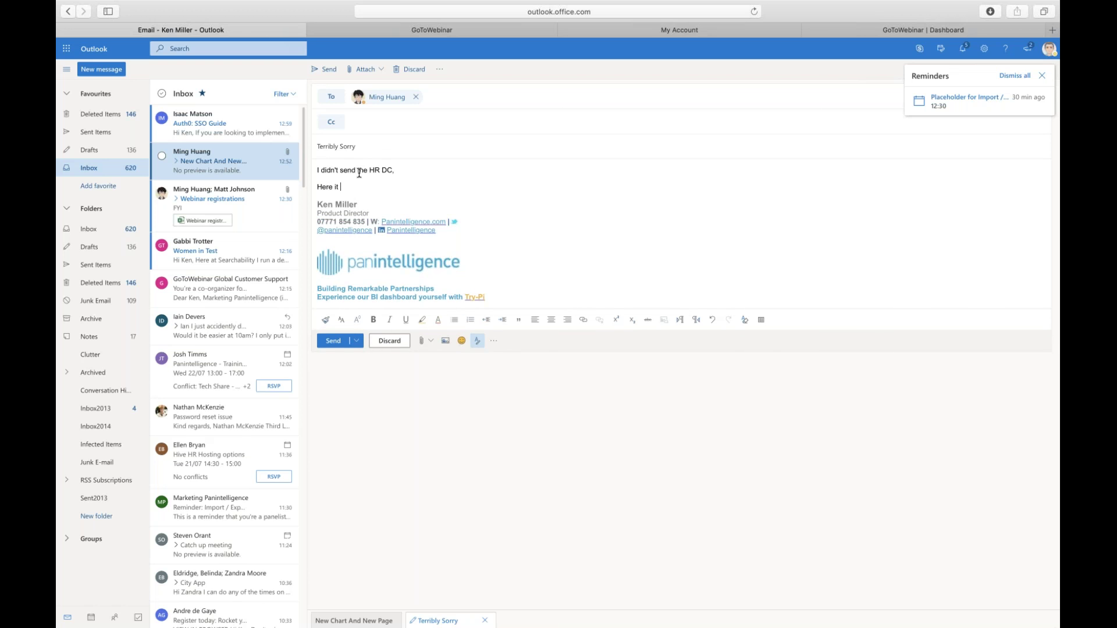
pyautogui.write(' is import this first then try again')
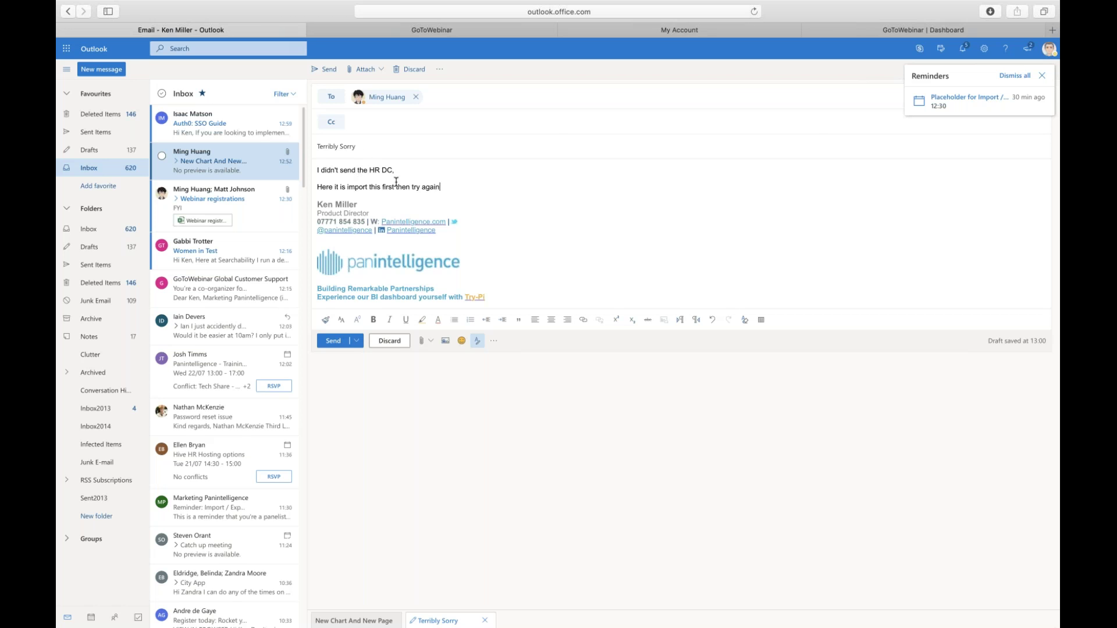
# Attach Solutions___Human_Resources (2).json from the Downloads folder to the "Terribly Sorry" email and send it
pyautogui.click(366, 69)
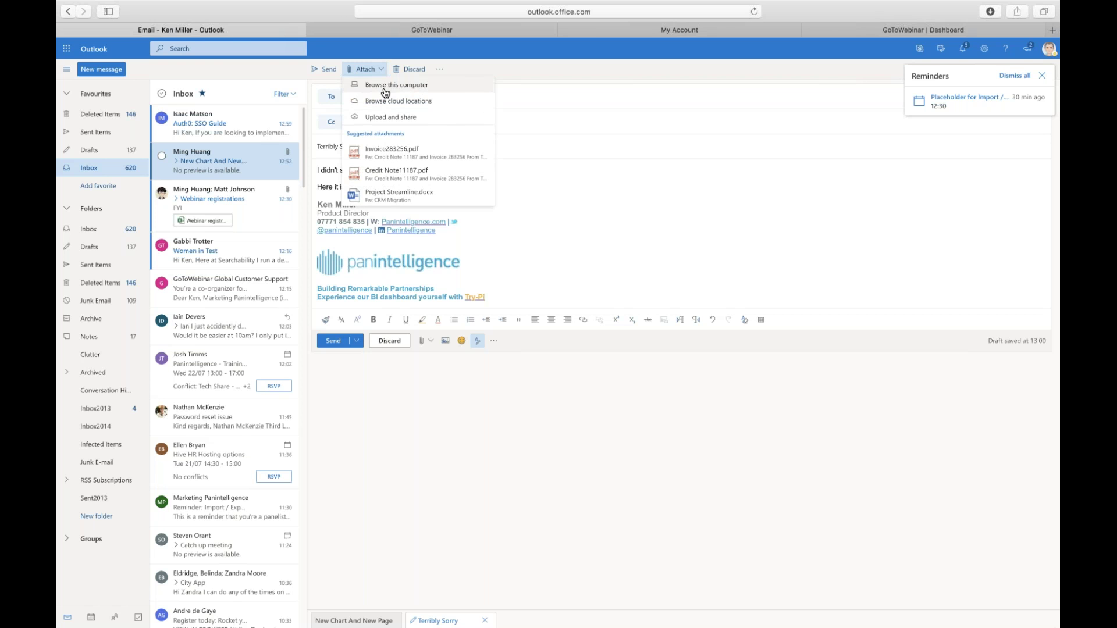
pyautogui.click(385, 85)
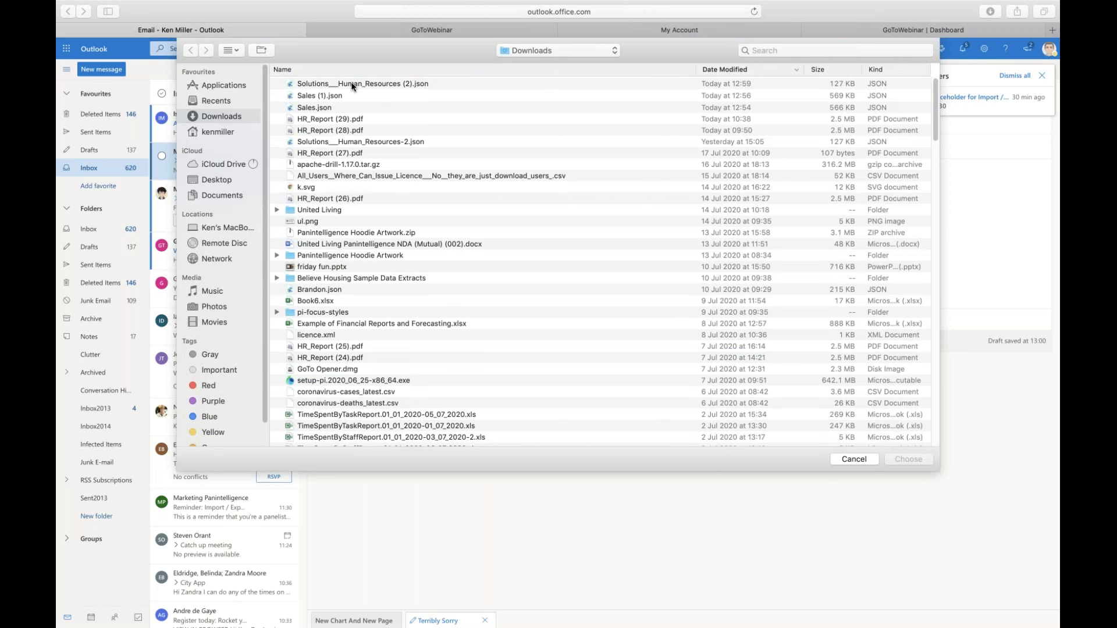
pyautogui.click(351, 85)
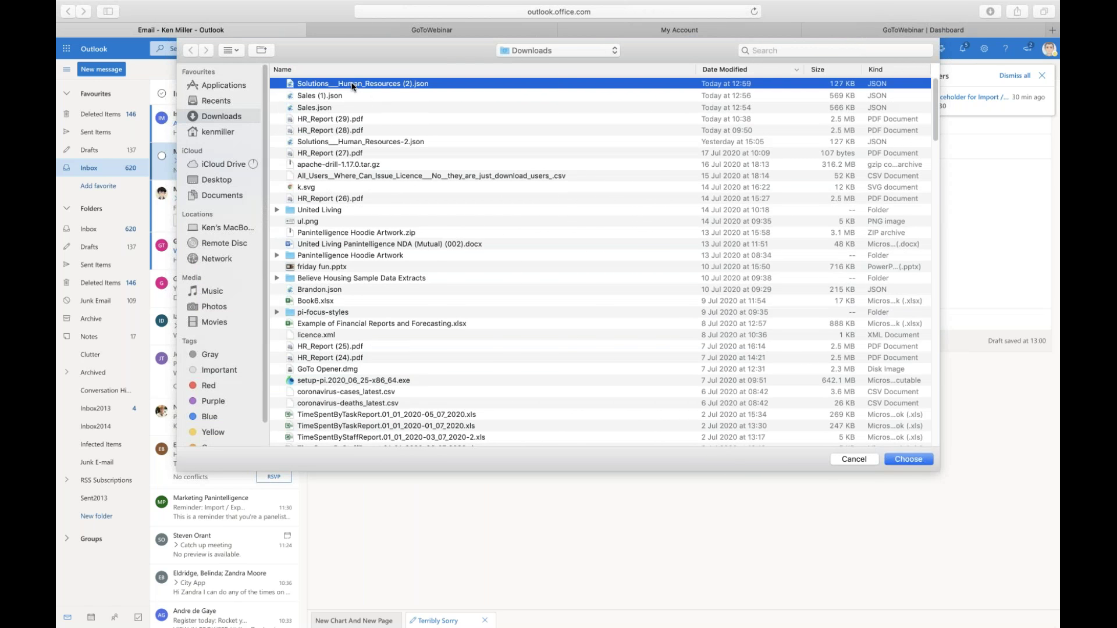
pyautogui.doubleClick(352, 84)
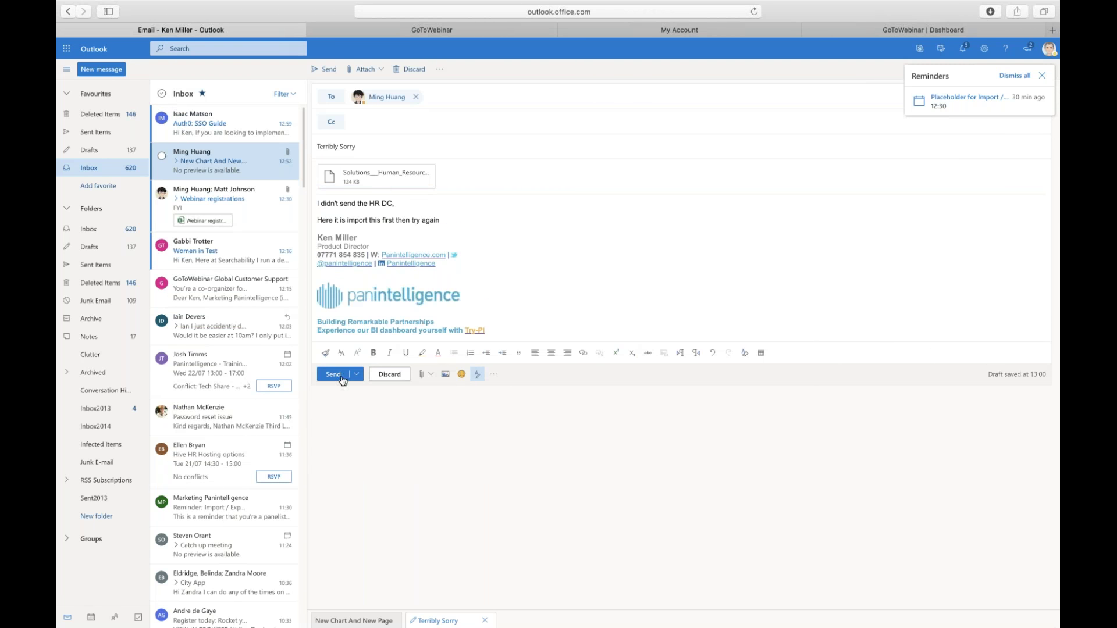
pyautogui.click(331, 376)
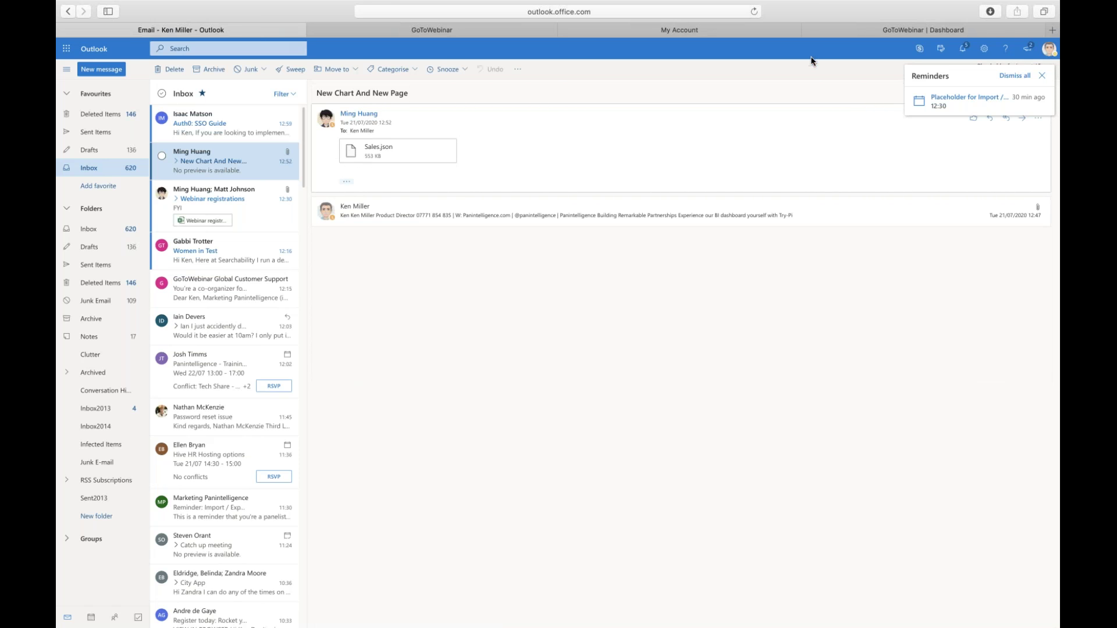
pyautogui.click(985, 48)
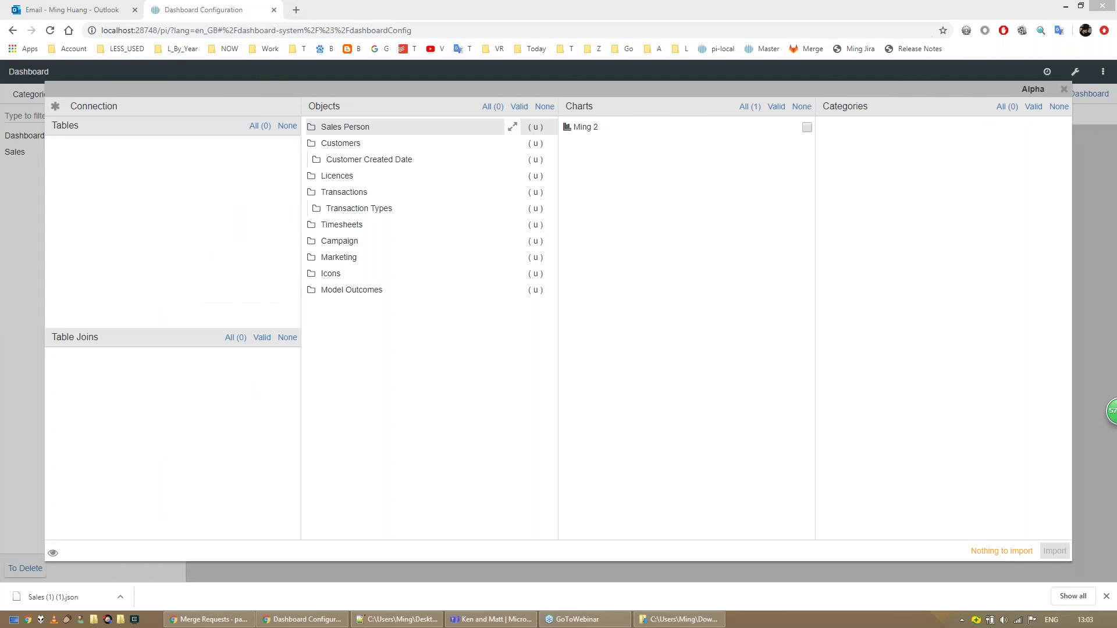
# On the colleague's machine, close the Sales import without importing and download the Human Resources attachment from the "Terribly Sorry" email
pyautogui.click(1069, 90)
pyautogui.click(82, 10)
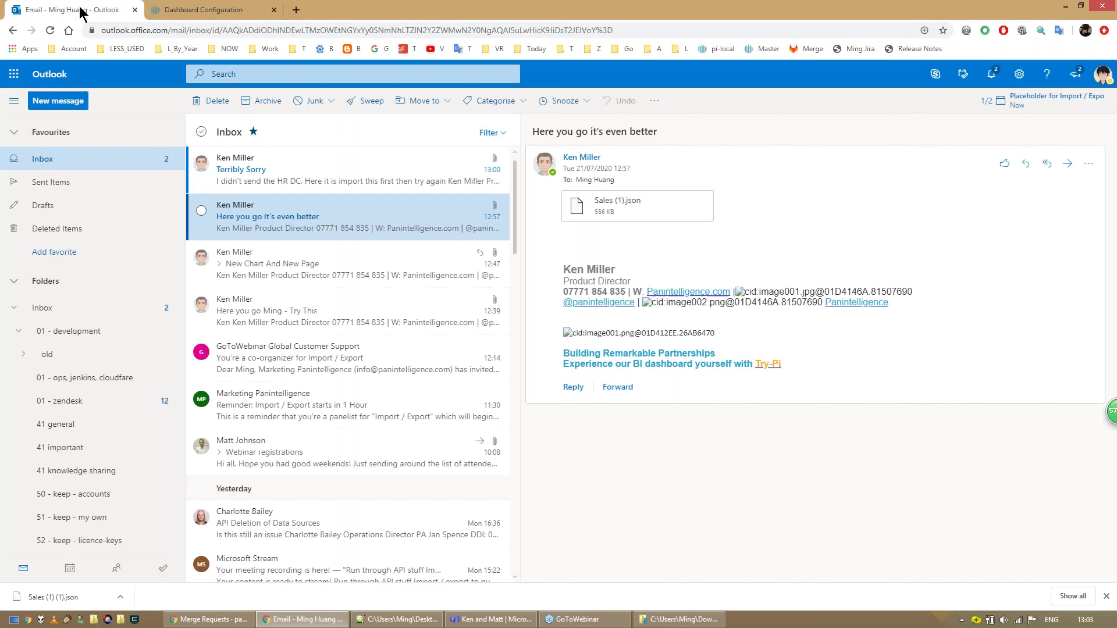
pyautogui.click(303, 180)
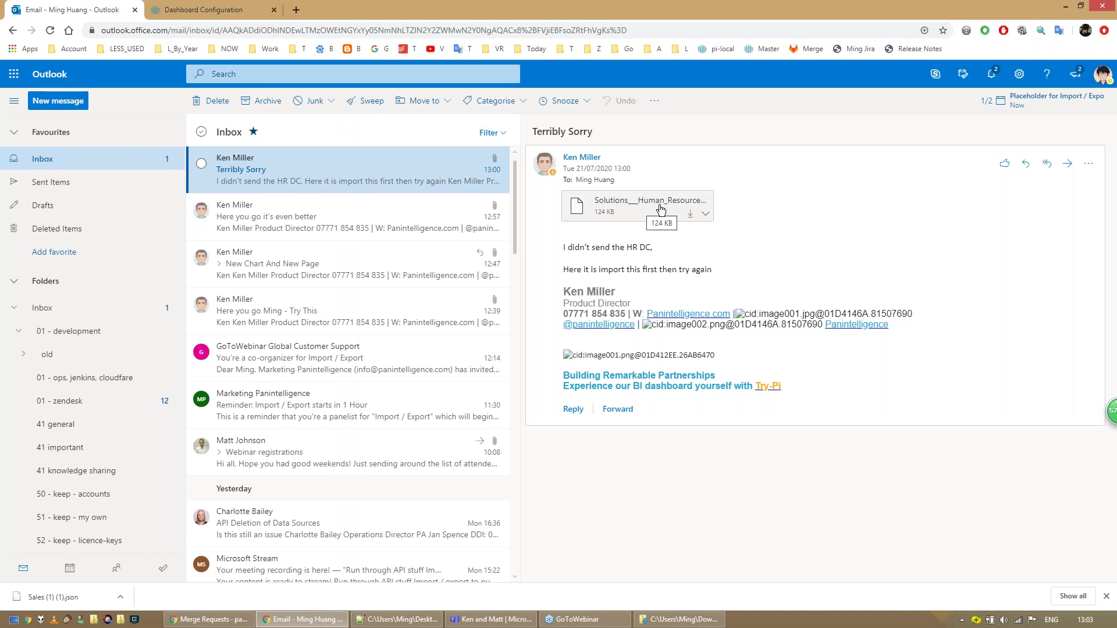
pyautogui.click(690, 214)
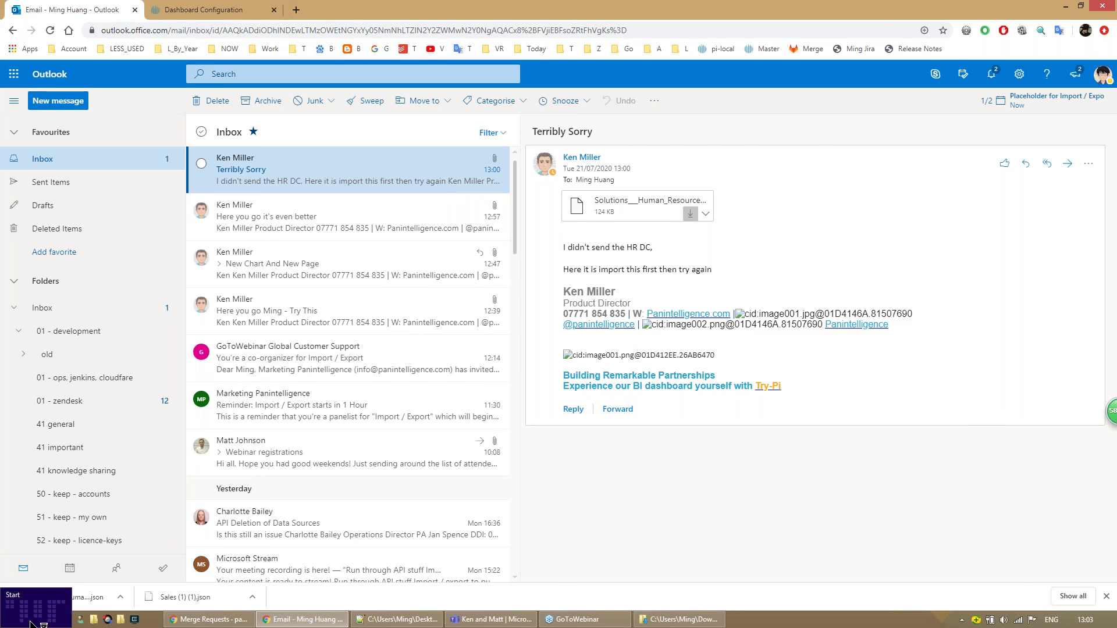
# Reveal the downloaded Human Resources JSON file in the colleague's Downloads folder
pyautogui.click(89, 599)
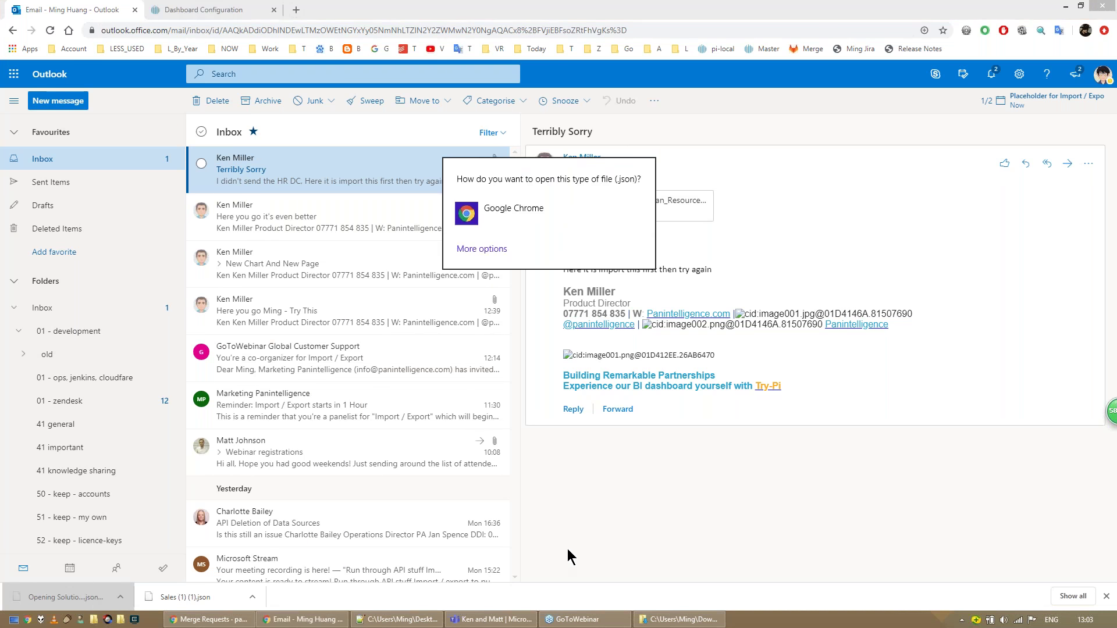
pyautogui.click(662, 524)
pyautogui.click(120, 596)
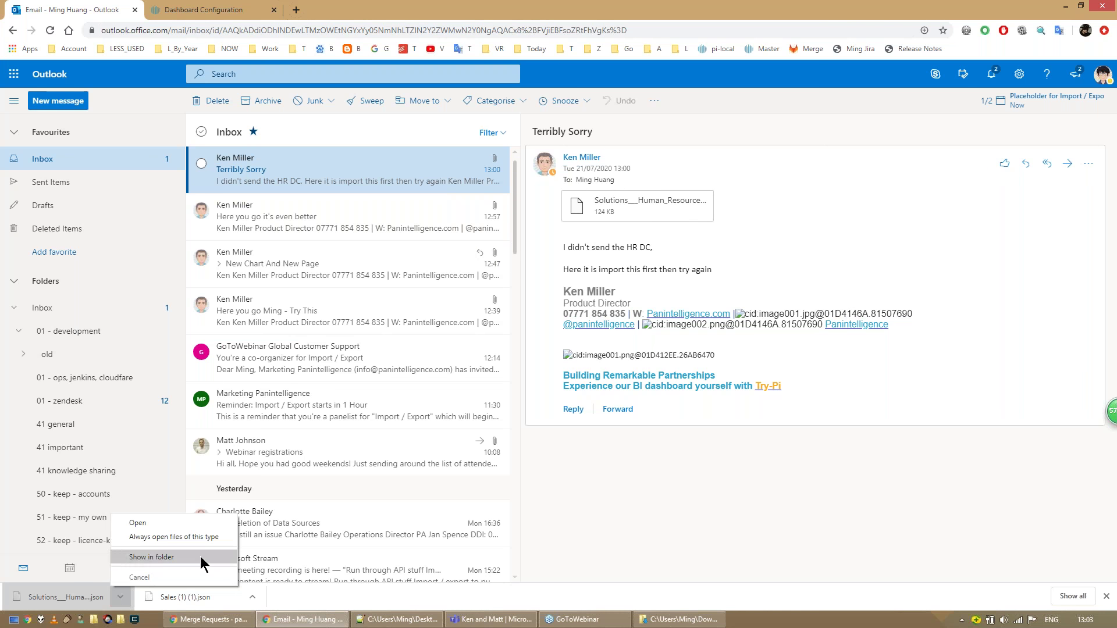
pyautogui.click(200, 556)
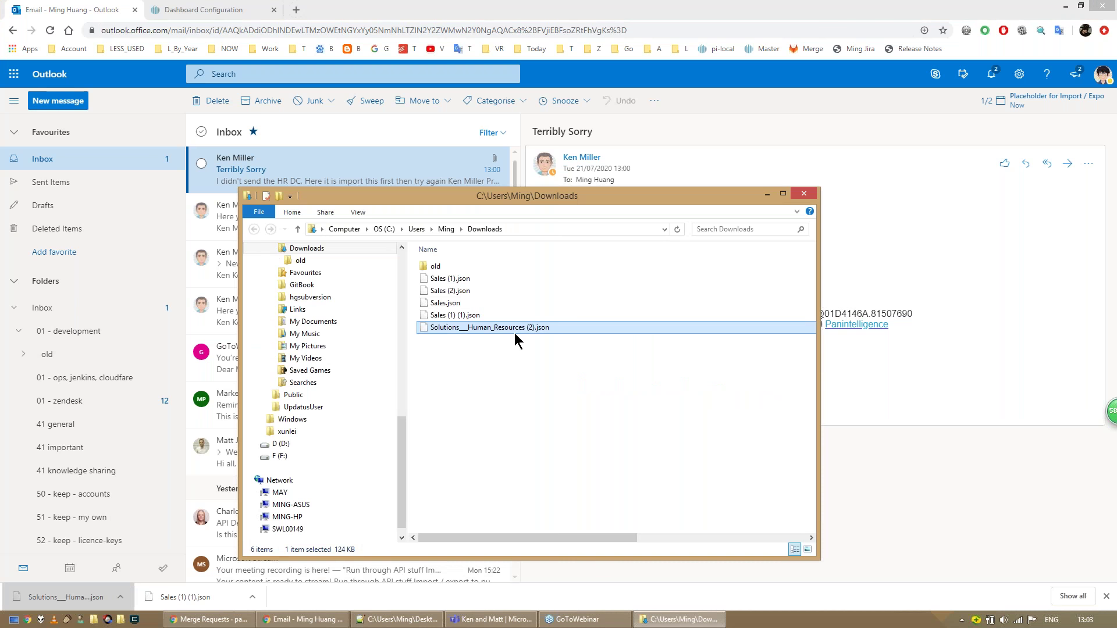
pyautogui.moveTo(533, 197); pyautogui.dragTo(548, 212)
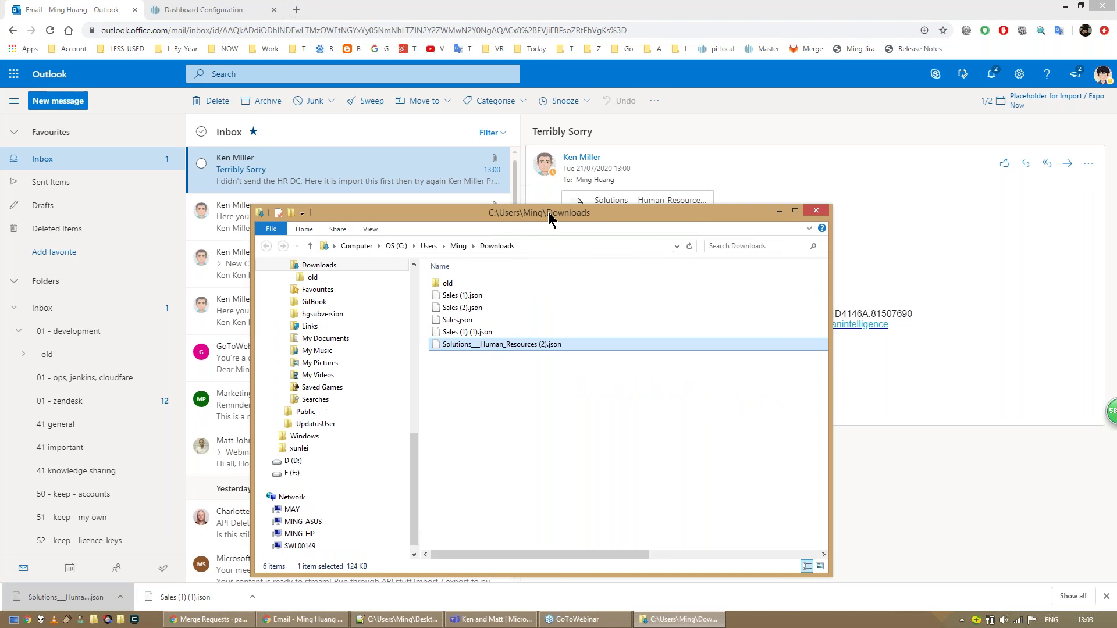
# In the colleague's dashboard configuration, import Solutions___Human_Resources (2).json with all its tables, objects, charts and category included
pyautogui.click(198, 10)
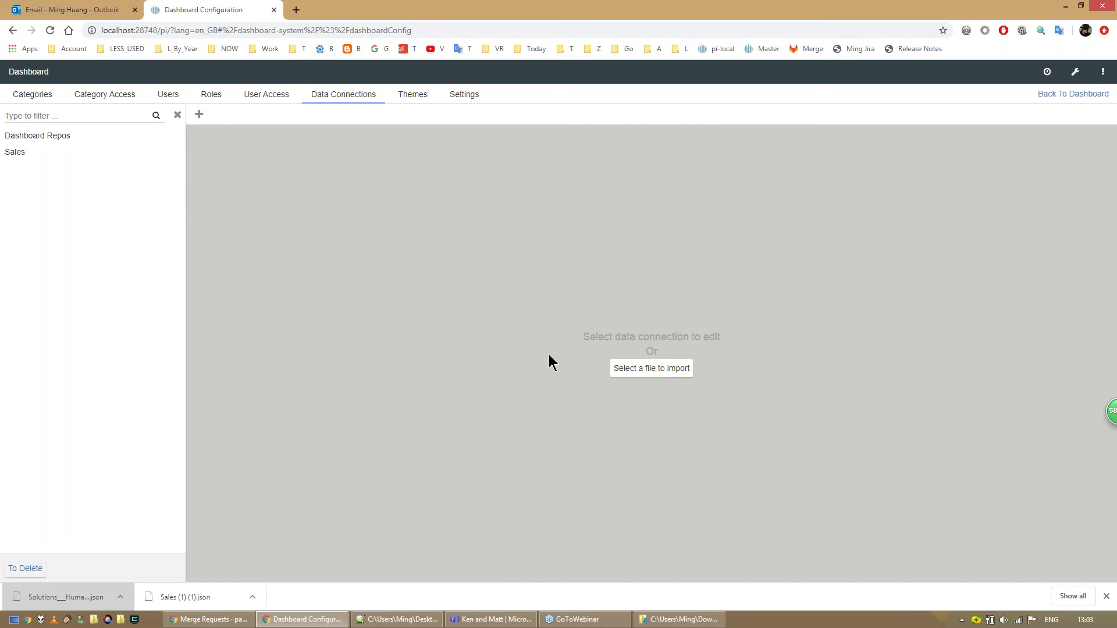
pyautogui.click(636, 368)
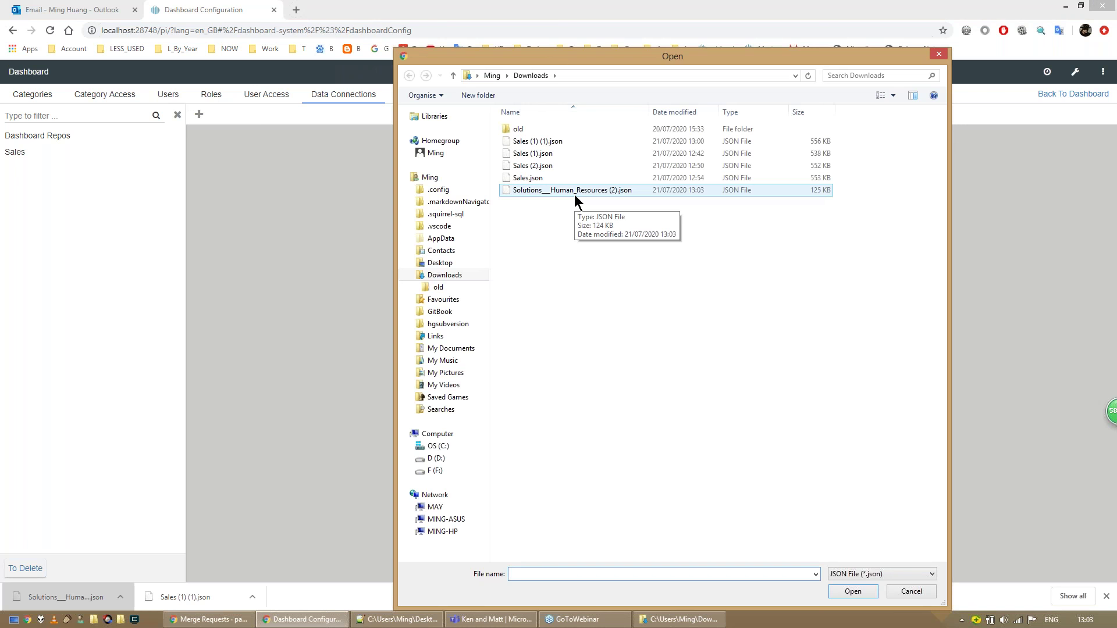
pyautogui.click(574, 194)
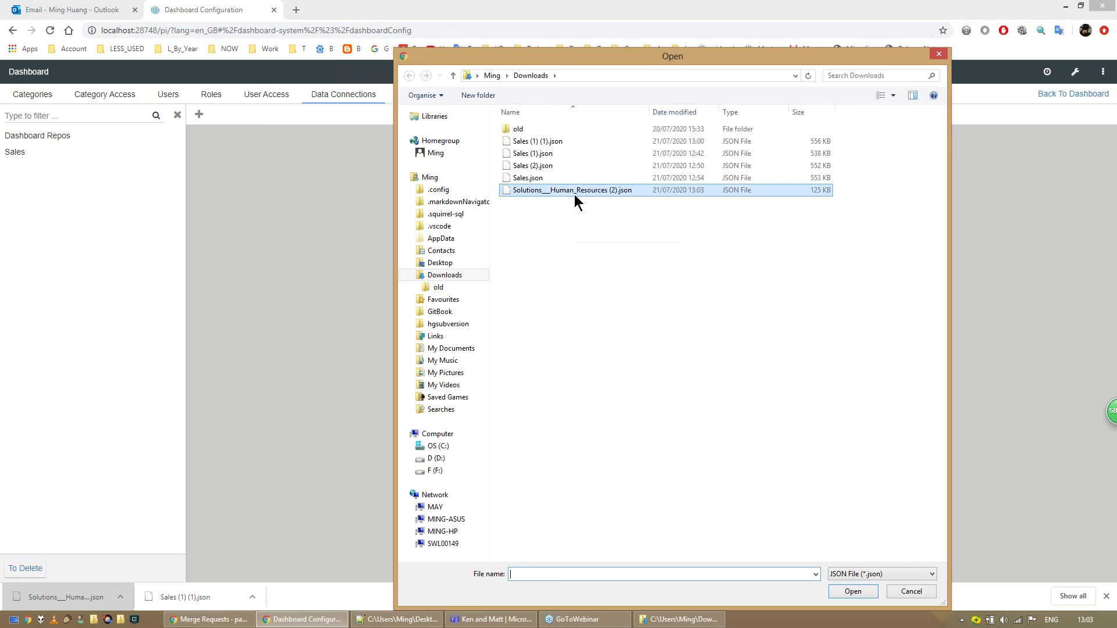
pyautogui.click(853, 592)
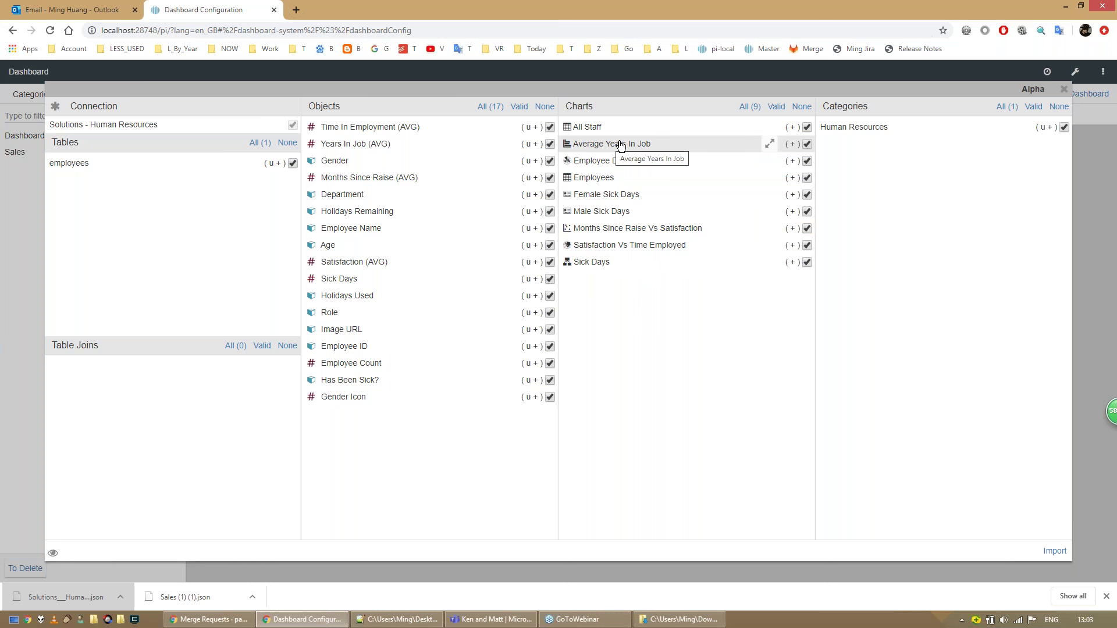
pyautogui.click(1054, 551)
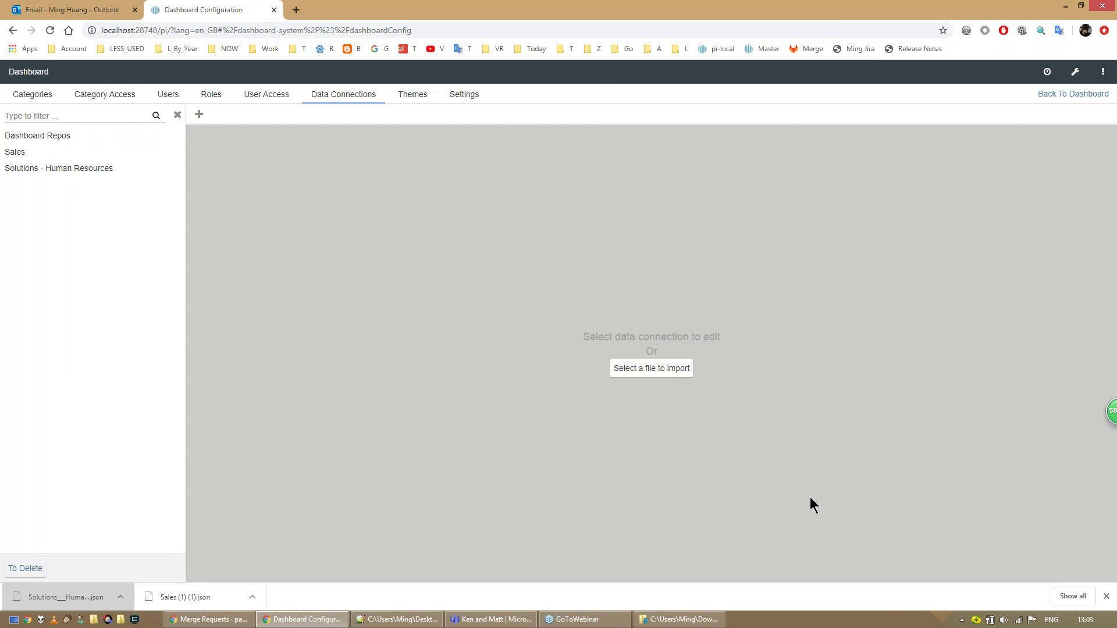
# Paste the database password into the imported Solutions - Human Resources connection, test the connection, then save and close it
pyautogui.click(85, 168)
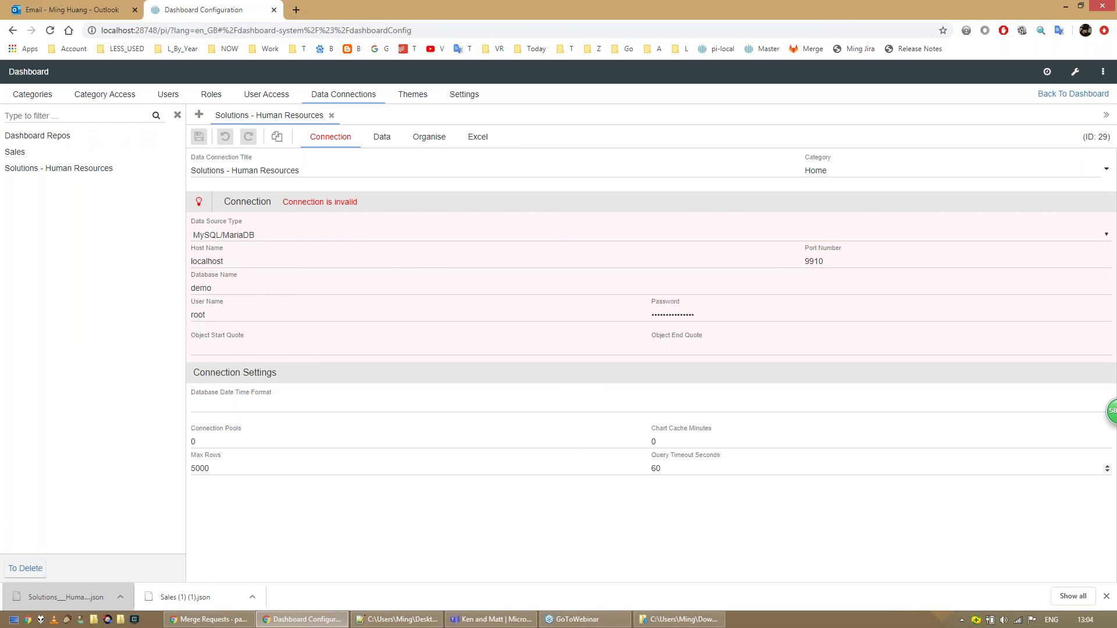
pyautogui.click(390, 625)
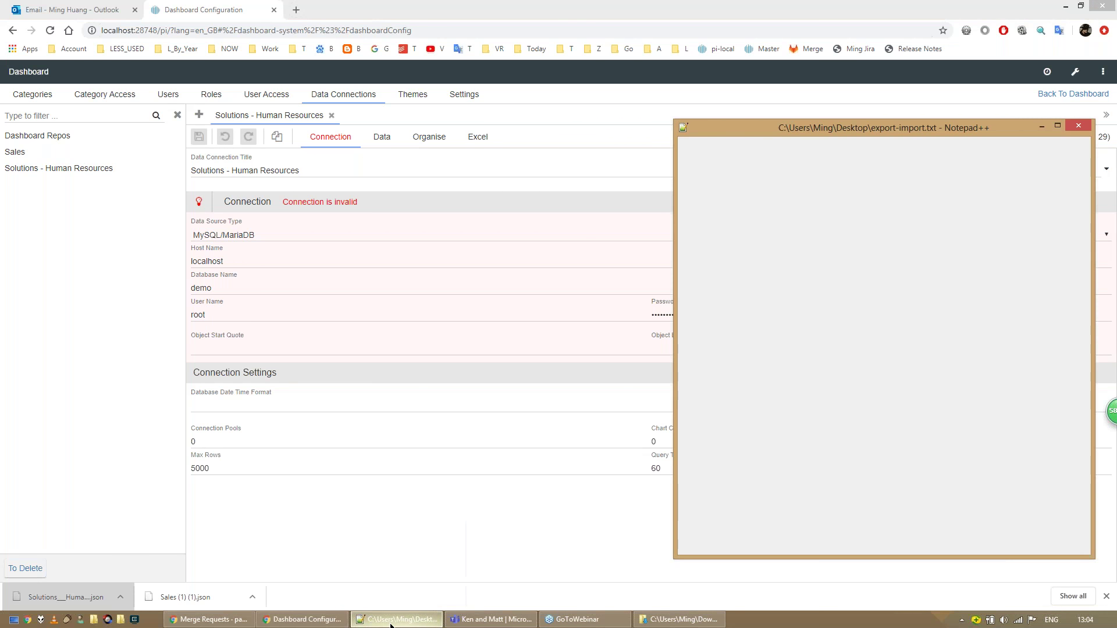
pyautogui.hotkey('alt', 'Tab')
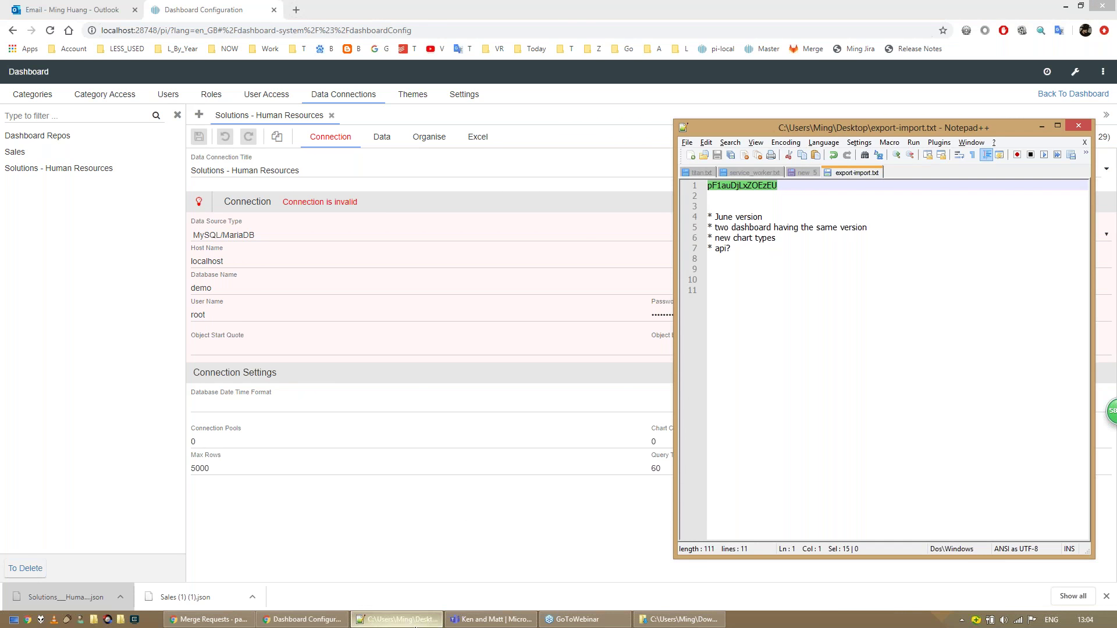
pyautogui.doubleClick(732, 318)
pyautogui.hotkey('ctrl', 'v')
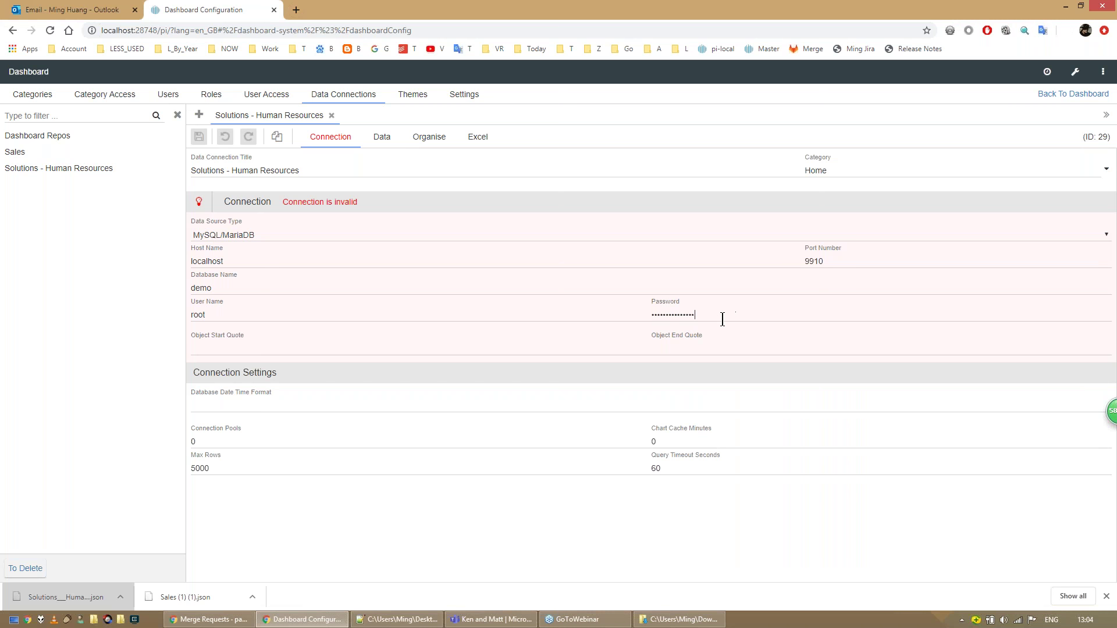
pyautogui.click(196, 202)
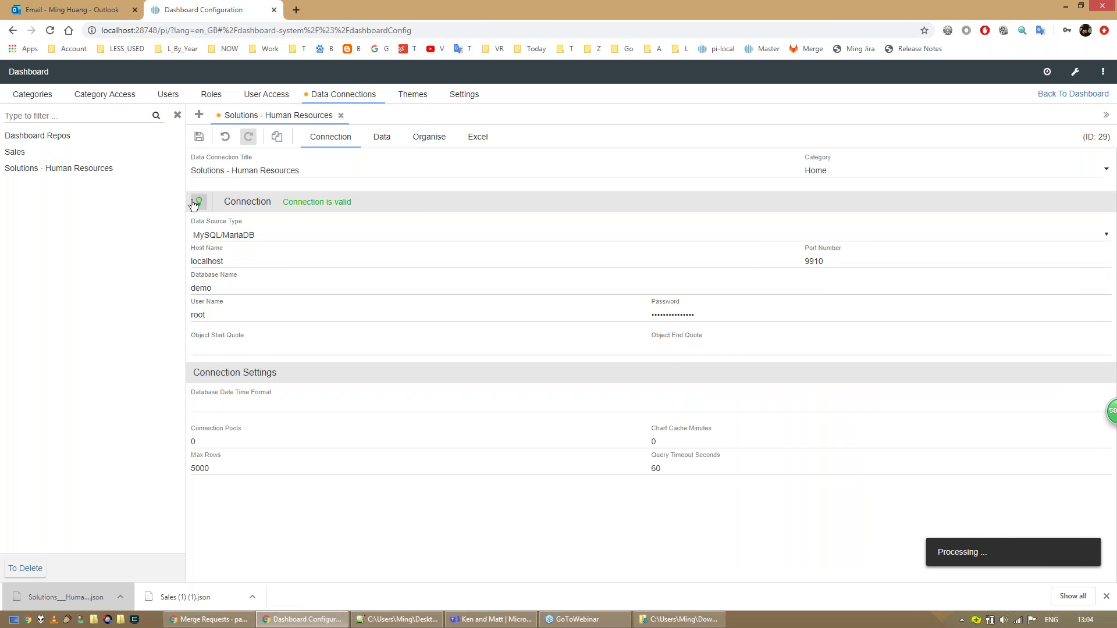
pyautogui.click(199, 137)
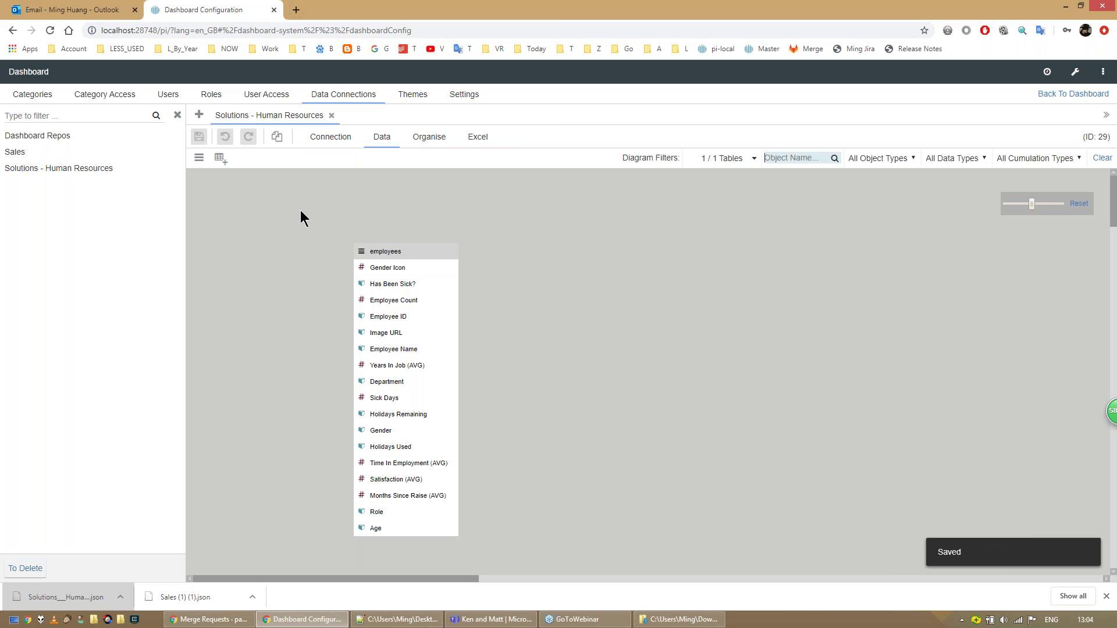
pyautogui.click(332, 116)
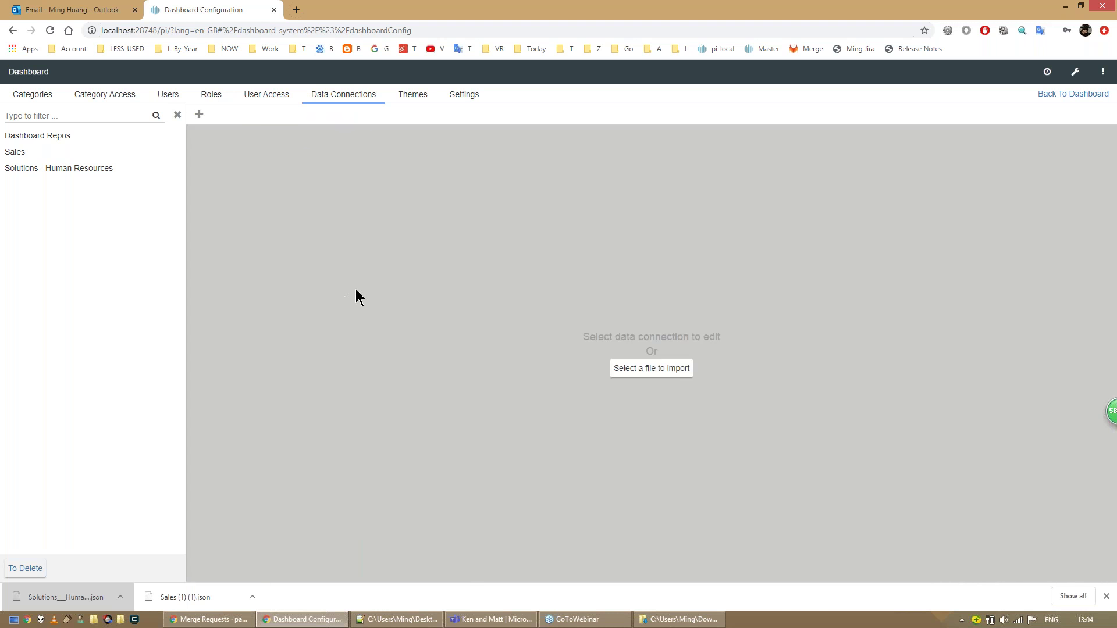
# Check the attachment's file name in the "Here you go it's even better" email, then return to the dashboard configuration
pyautogui.click(638, 372)
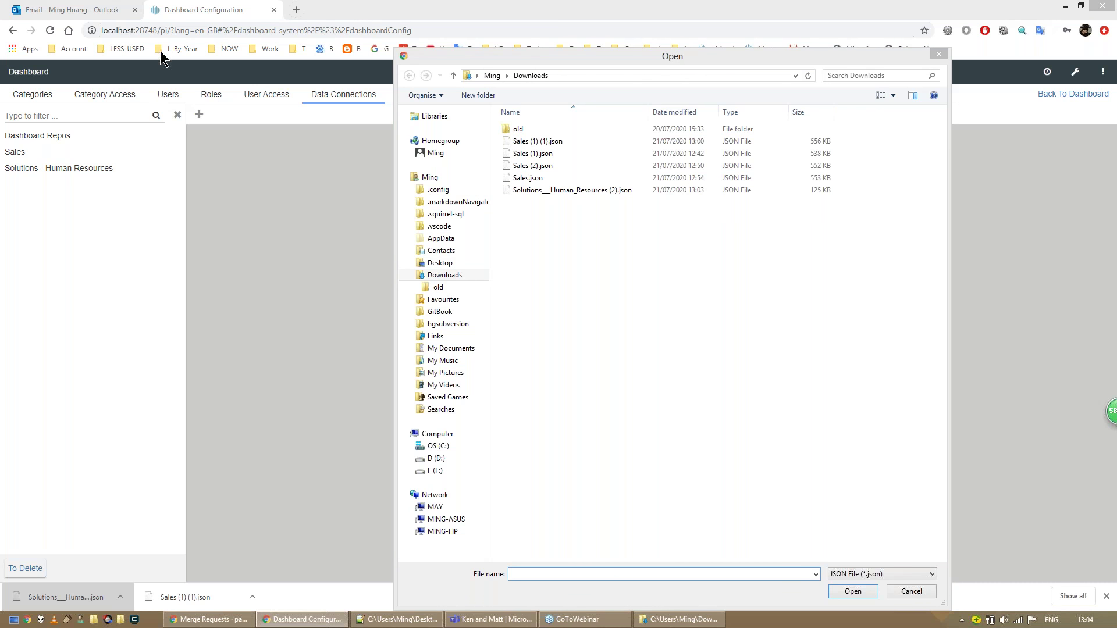
pyautogui.click(911, 591)
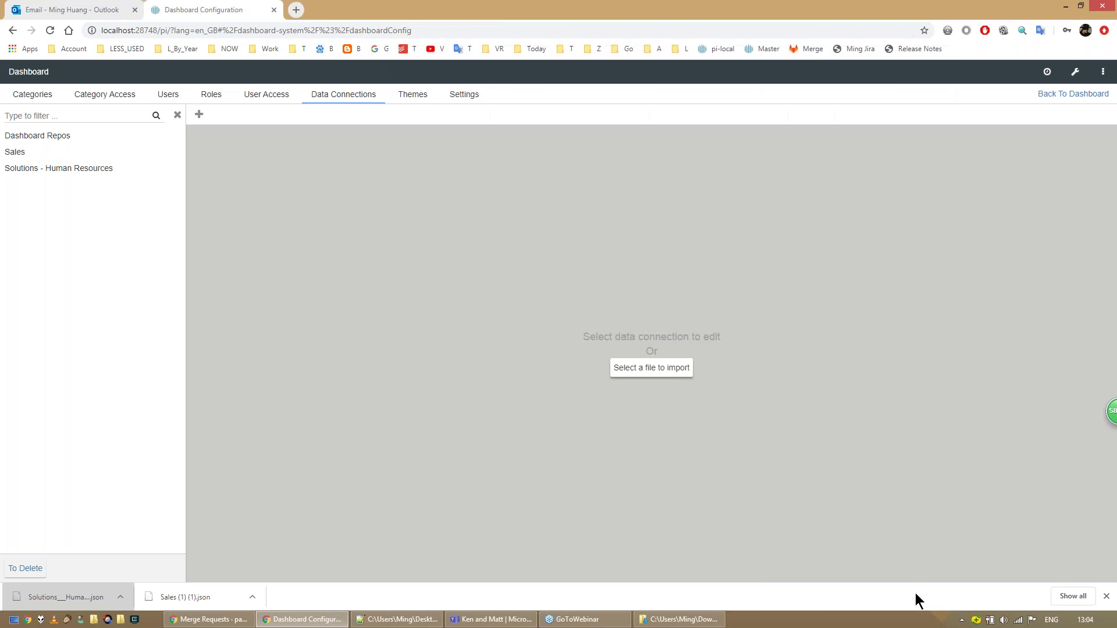
pyautogui.click(75, 12)
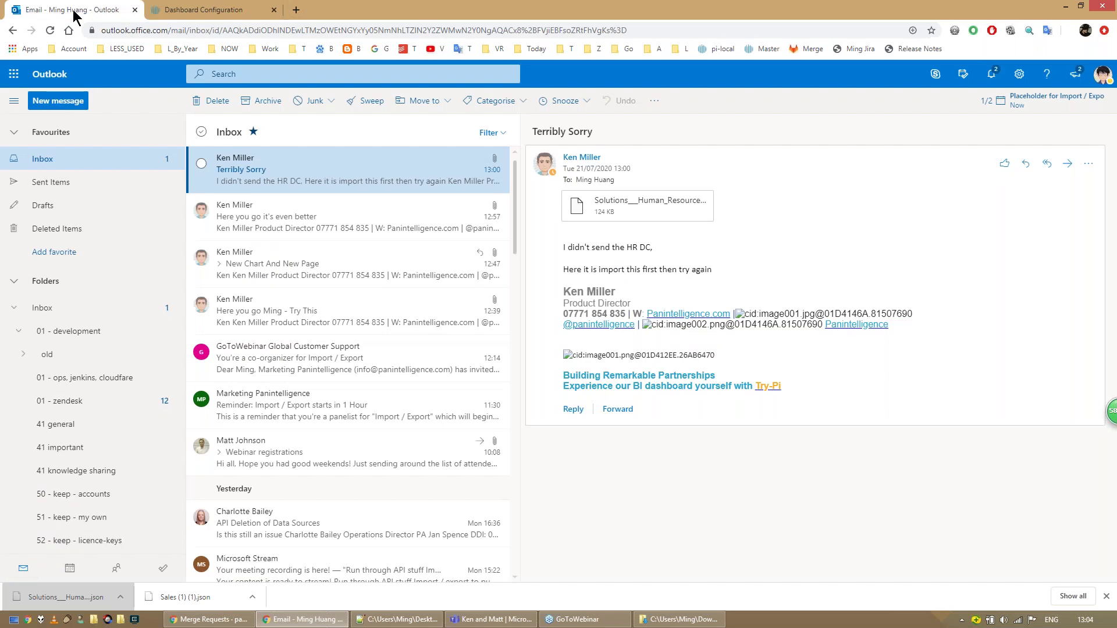
pyautogui.click(278, 229)
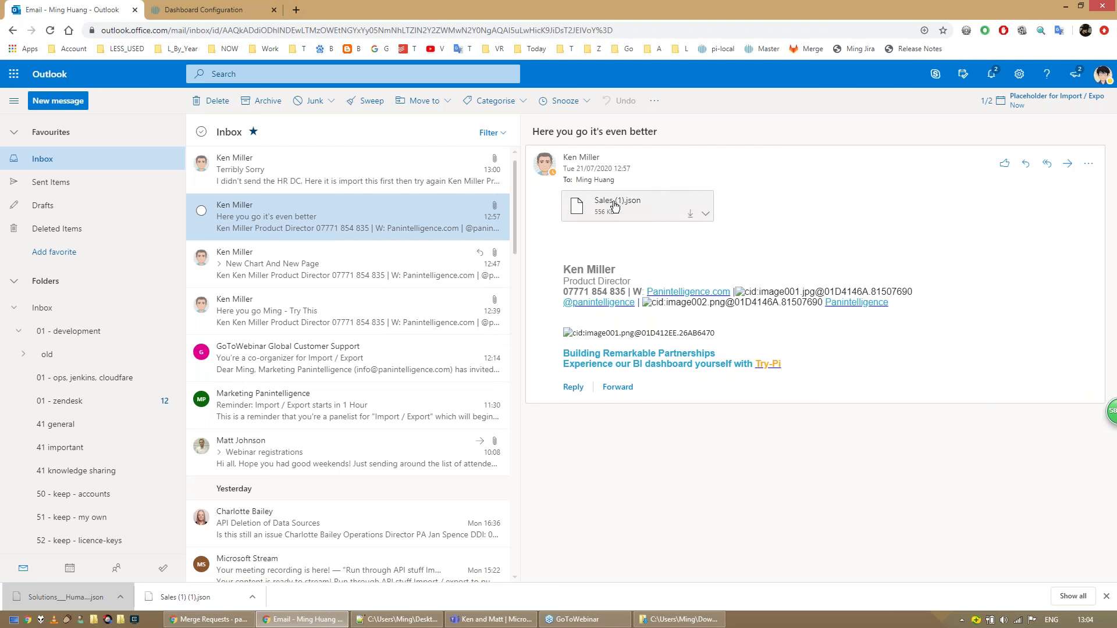
pyautogui.click(204, 16)
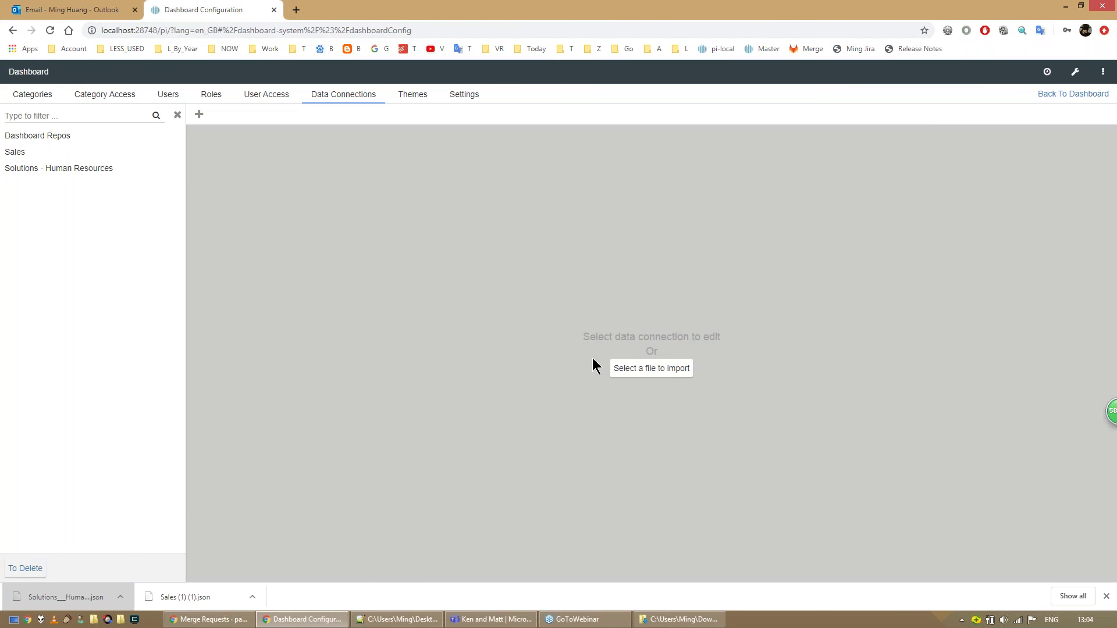
# Import Sales (1) (1).json with its single chart included, after examining the chart's dependencies
pyautogui.click(651, 368)
pyautogui.click(526, 143)
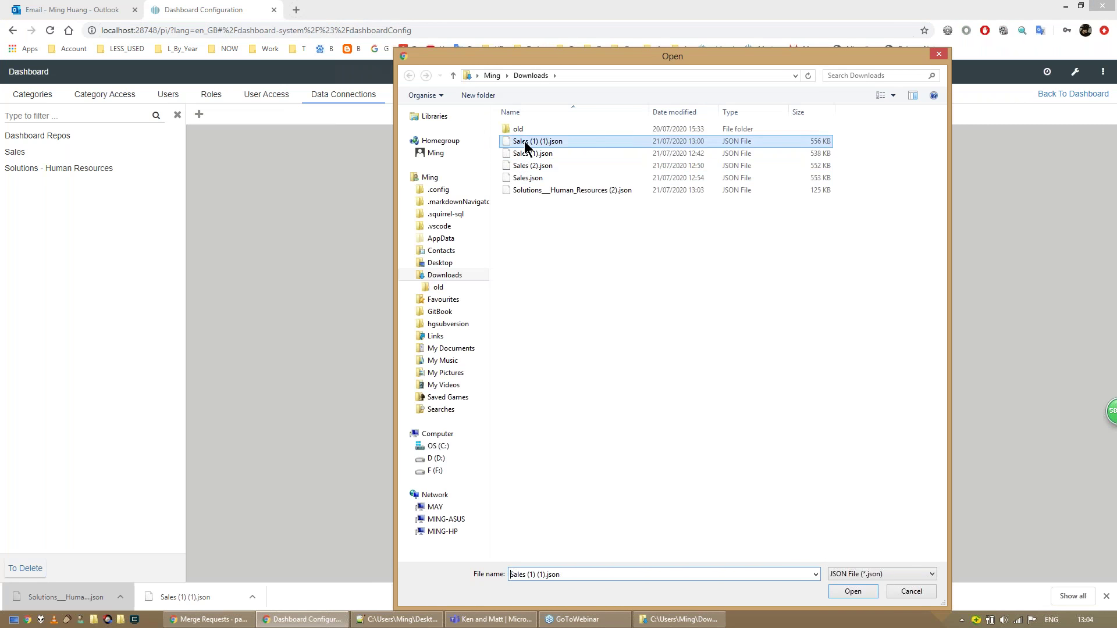
pyautogui.click(851, 591)
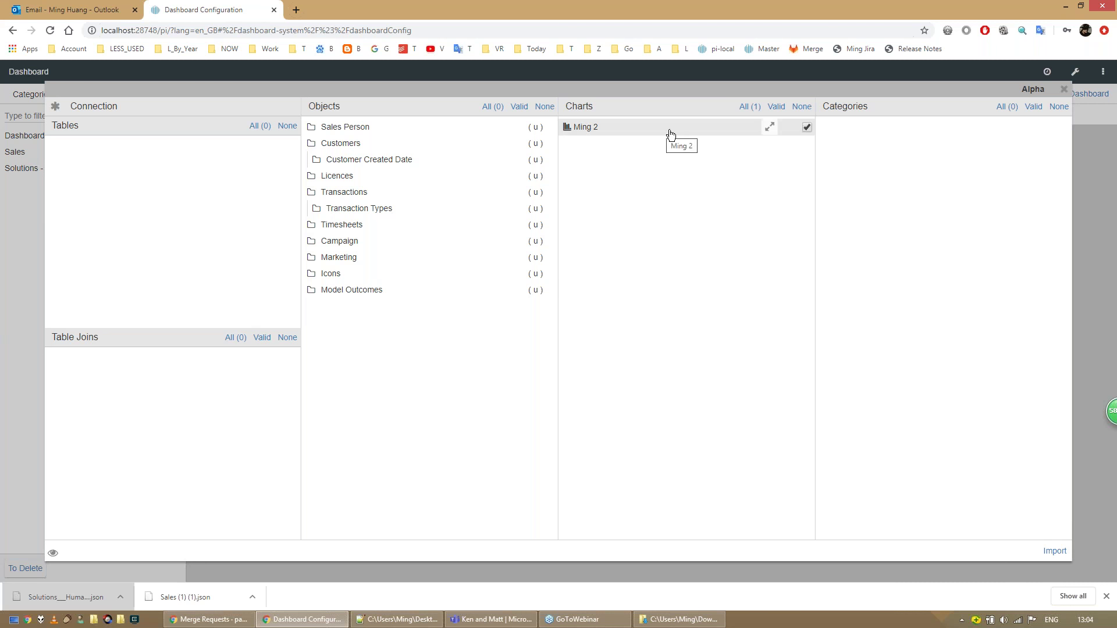
pyautogui.click(769, 127)
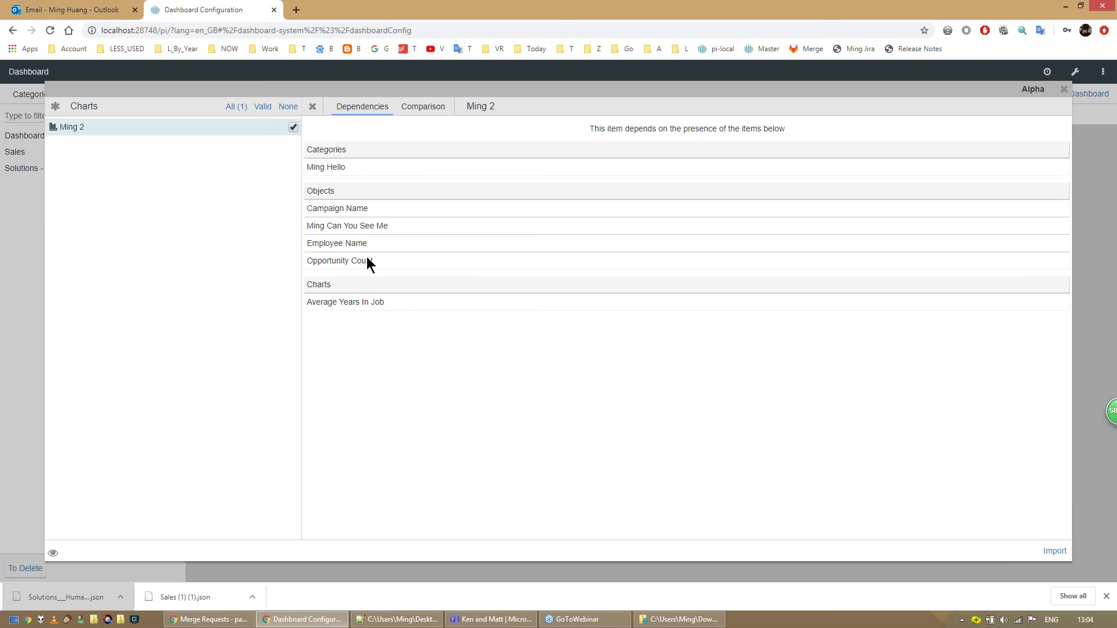
pyautogui.click(312, 107)
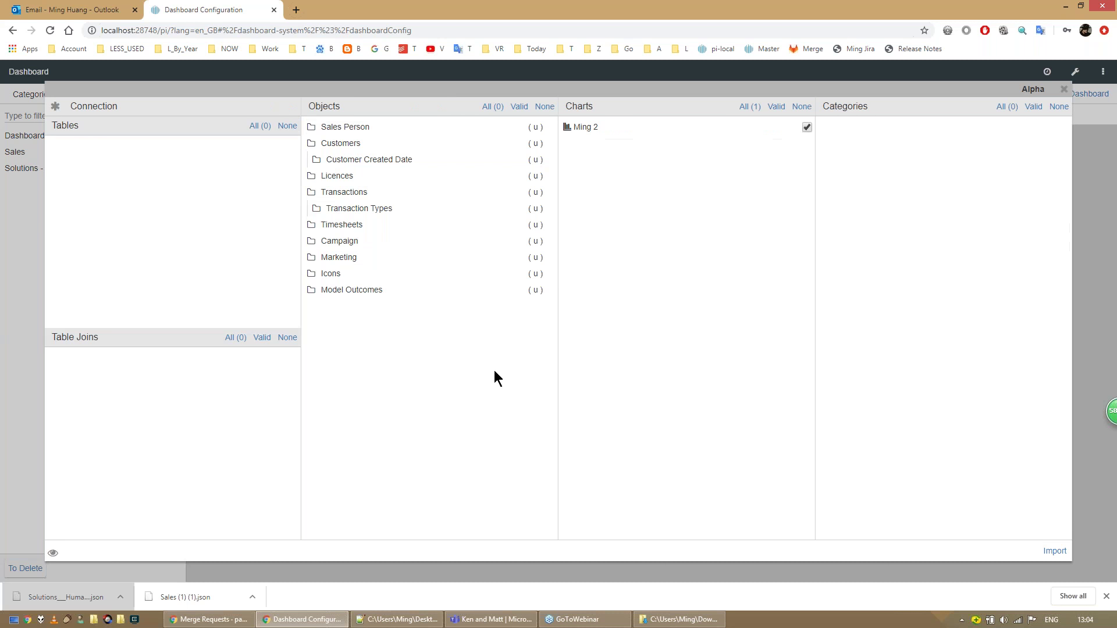
pyautogui.click(1058, 555)
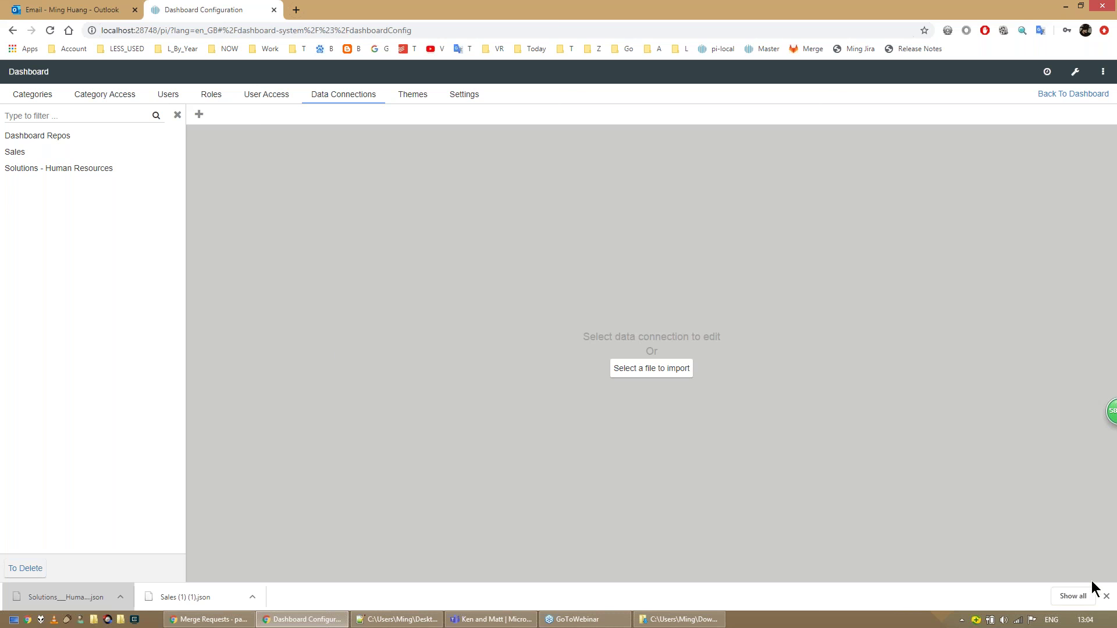
# Return to the colleague's dashboard, refresh it, and drill from the newly imported chart's Google Meetup bar into Average Years In Job, then back out
pyautogui.click(1105, 596)
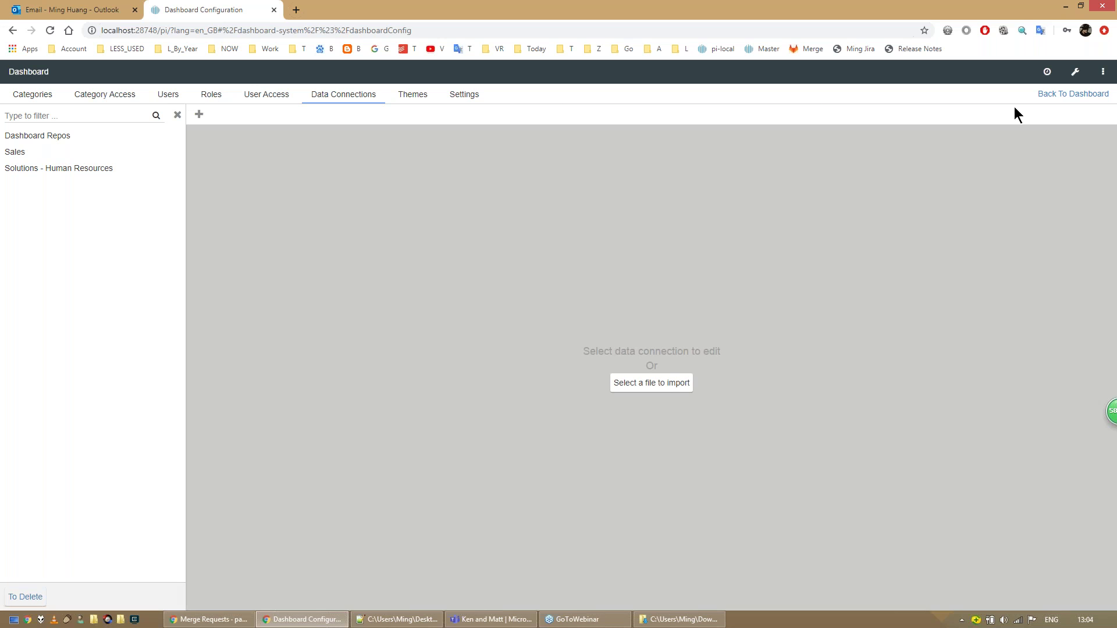
pyautogui.click(1053, 96)
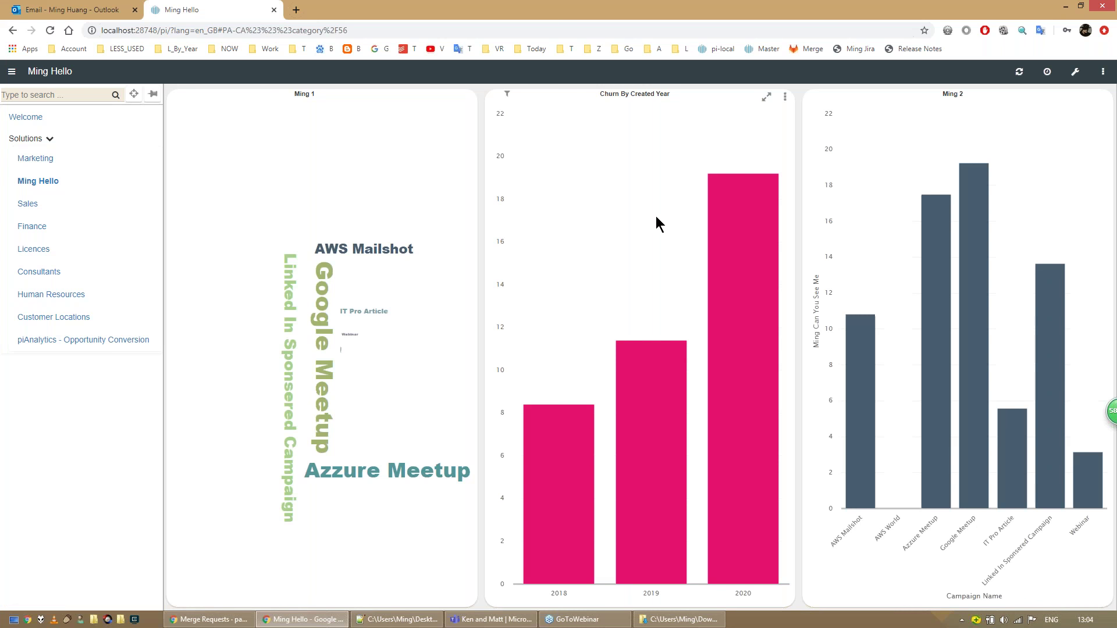
pyautogui.click(1019, 71)
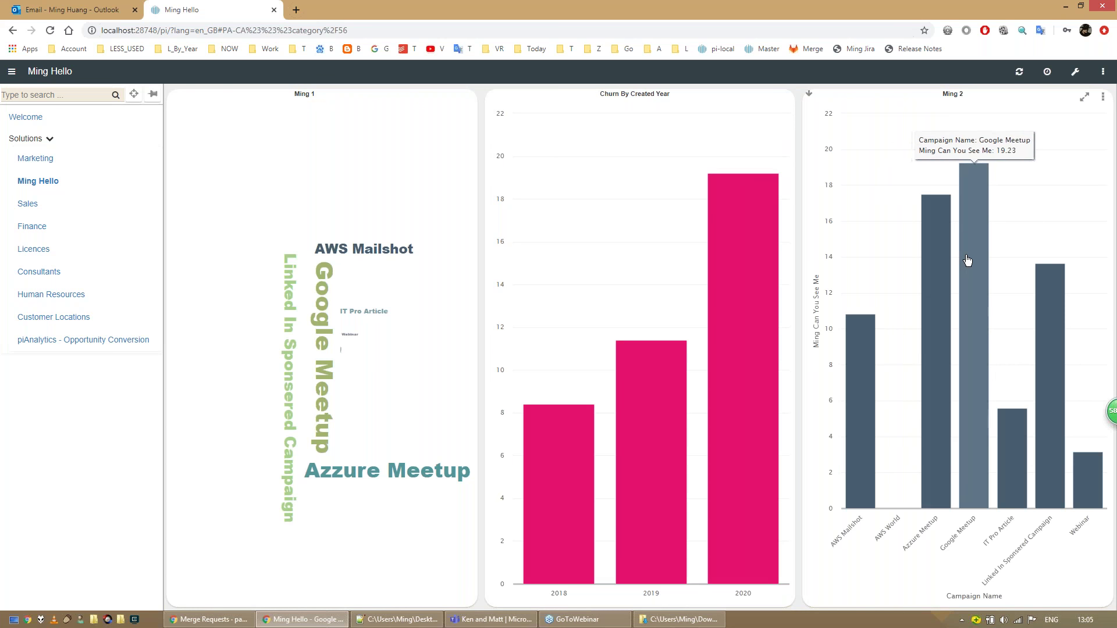
pyautogui.click(967, 260)
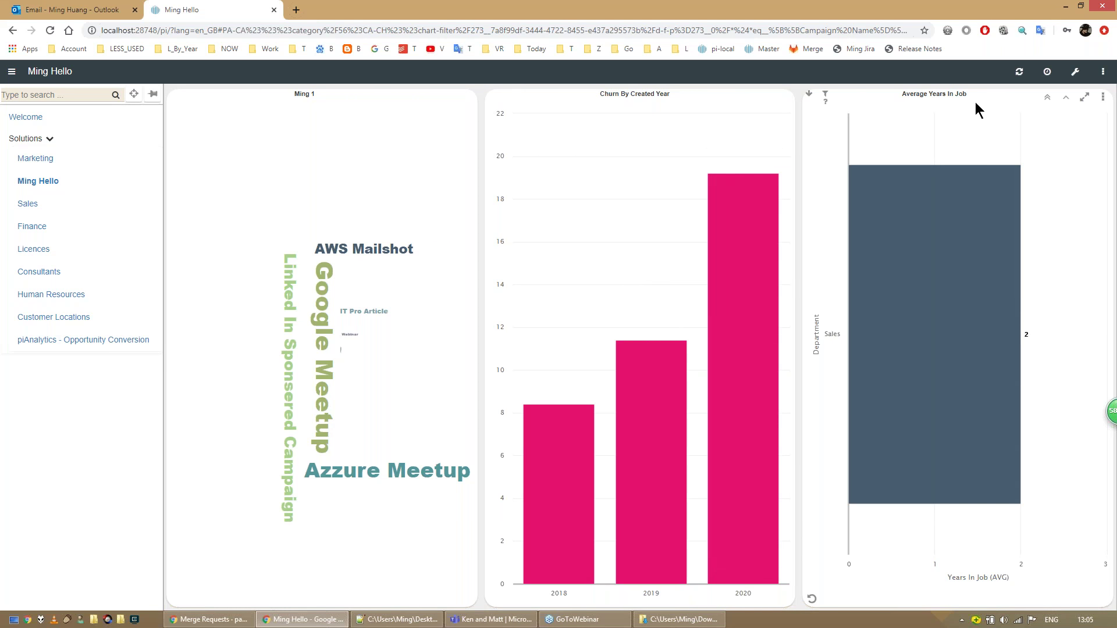
pyautogui.click(1045, 101)
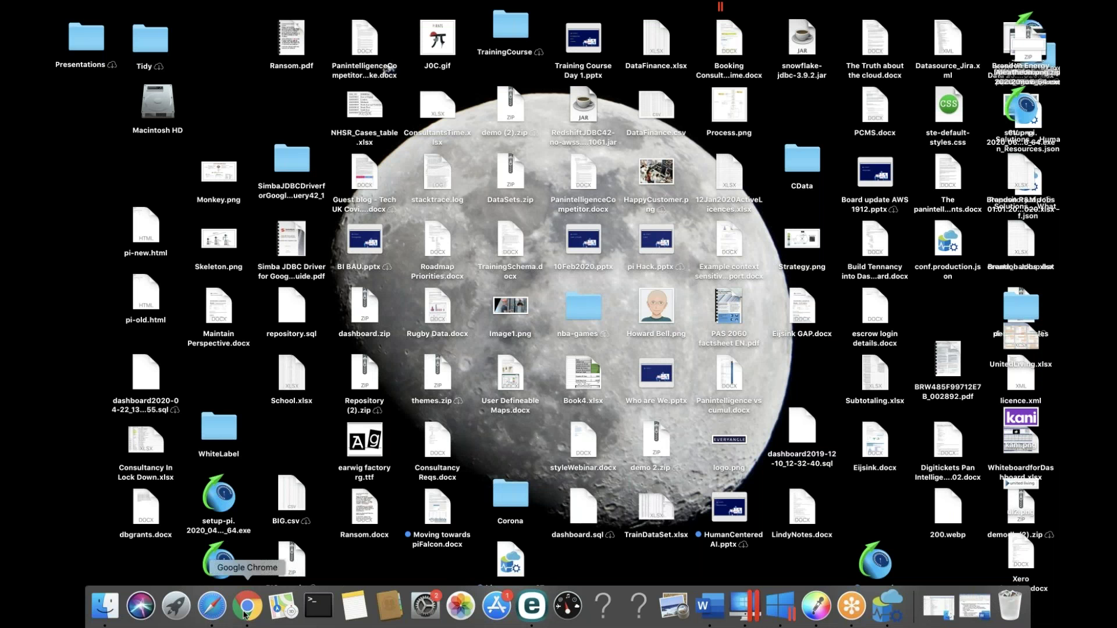
# On the presenter's dashboard, set Customers Turnover (M) as the Y axis of the "Just This One Chart" chart, save it, and save the layout as default
pyautogui.click(242, 610)
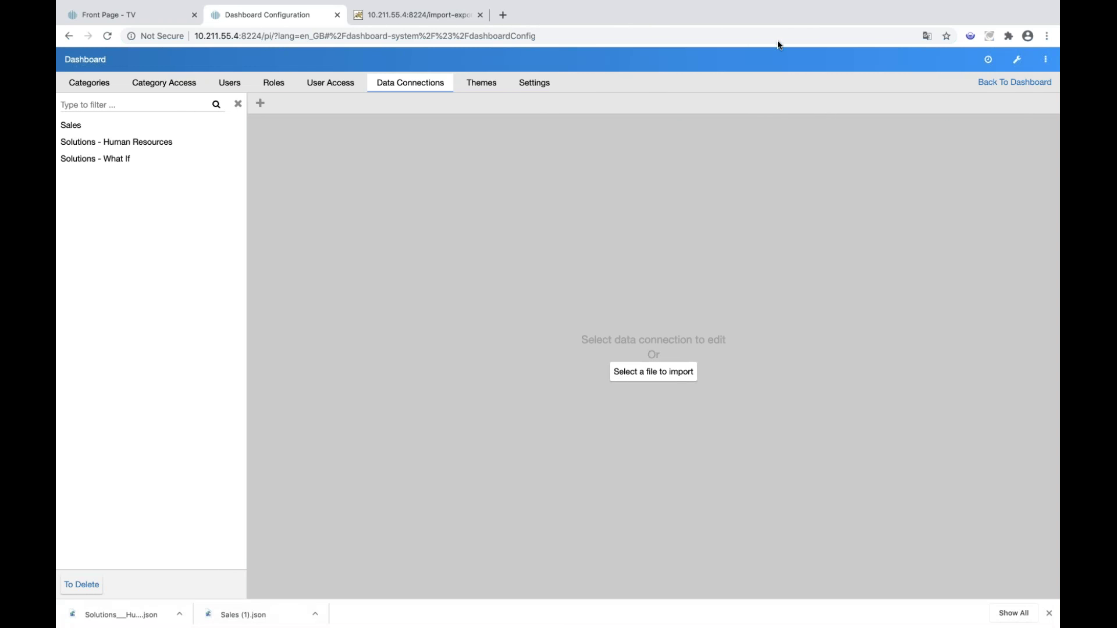
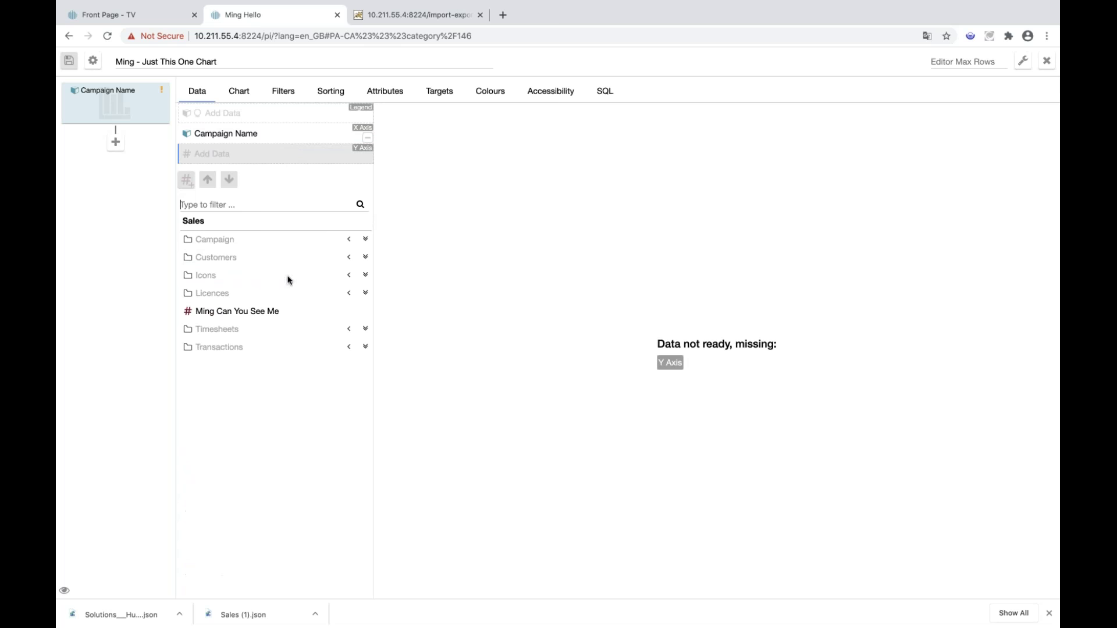
pyautogui.click(349, 257)
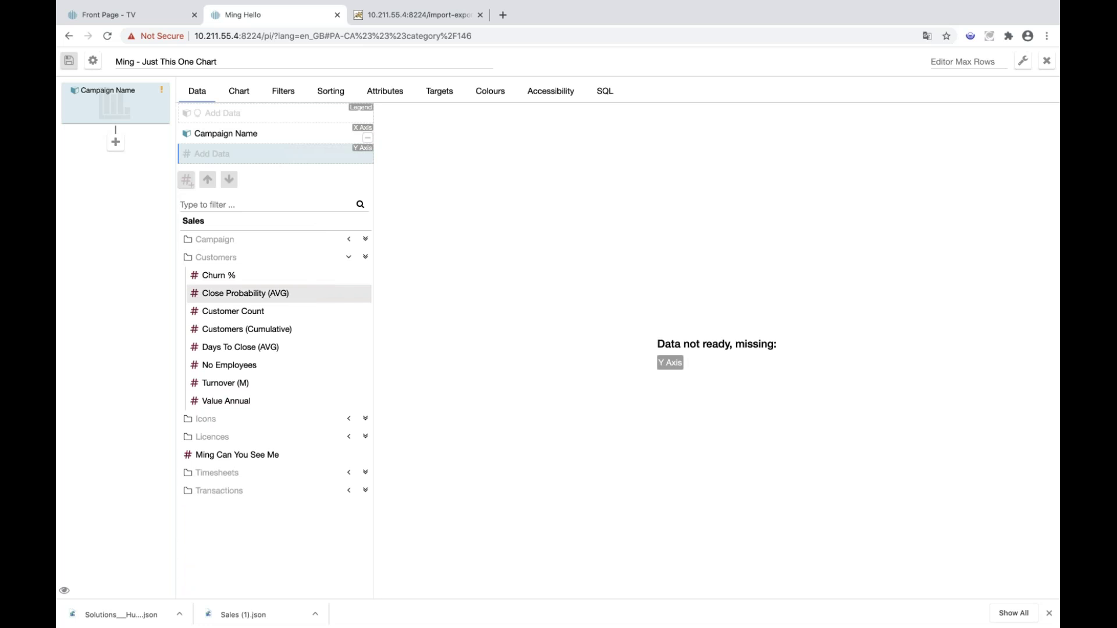
pyautogui.click(263, 386)
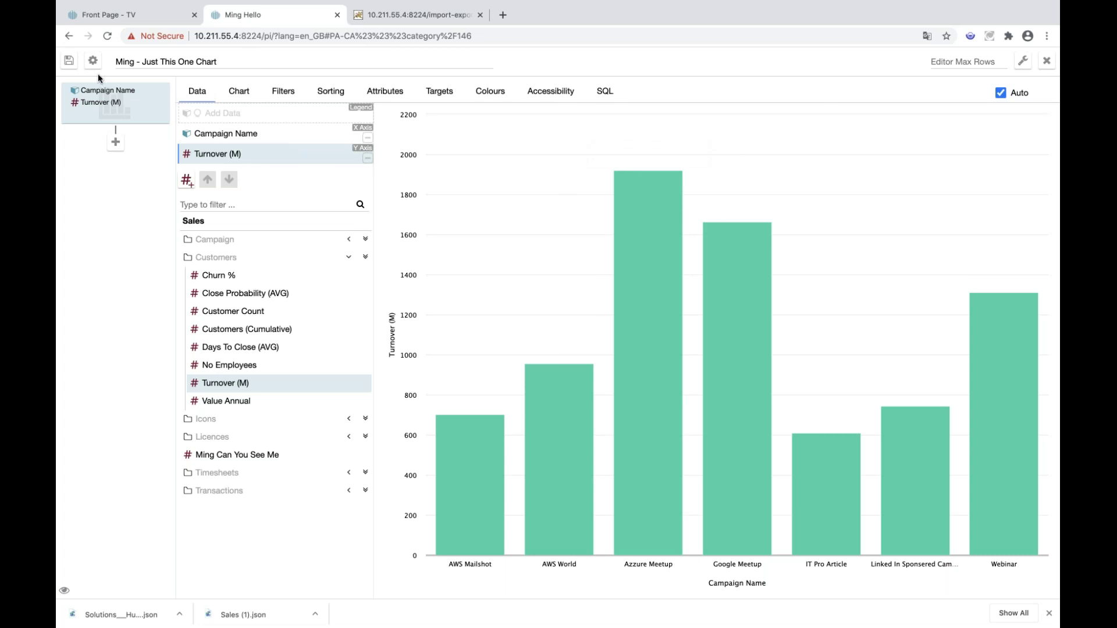
pyautogui.click(68, 60)
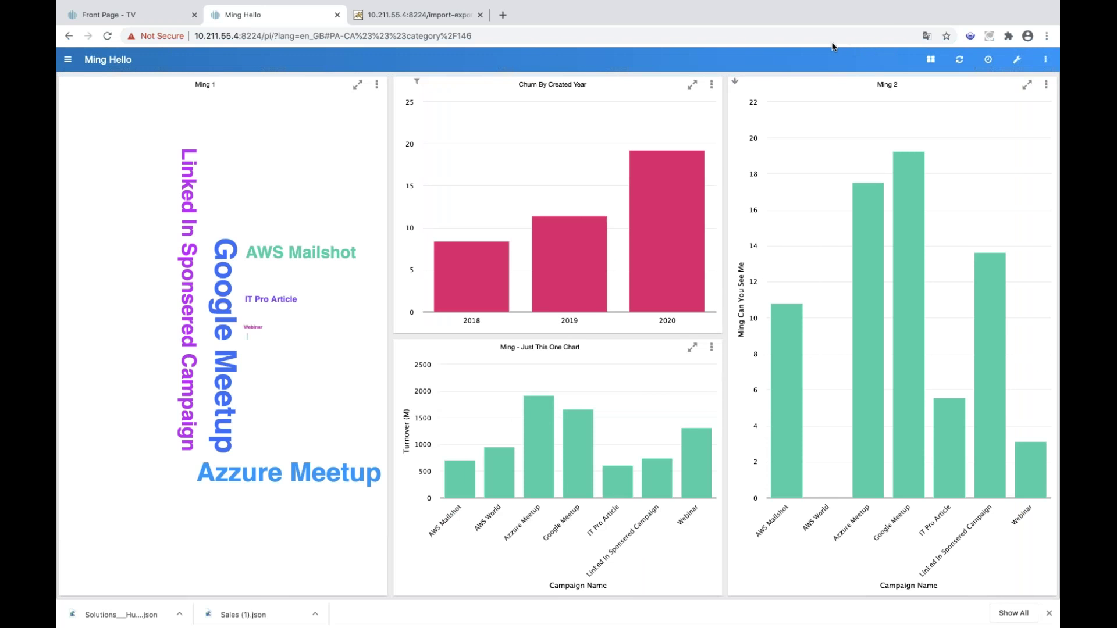
pyautogui.click(930, 59)
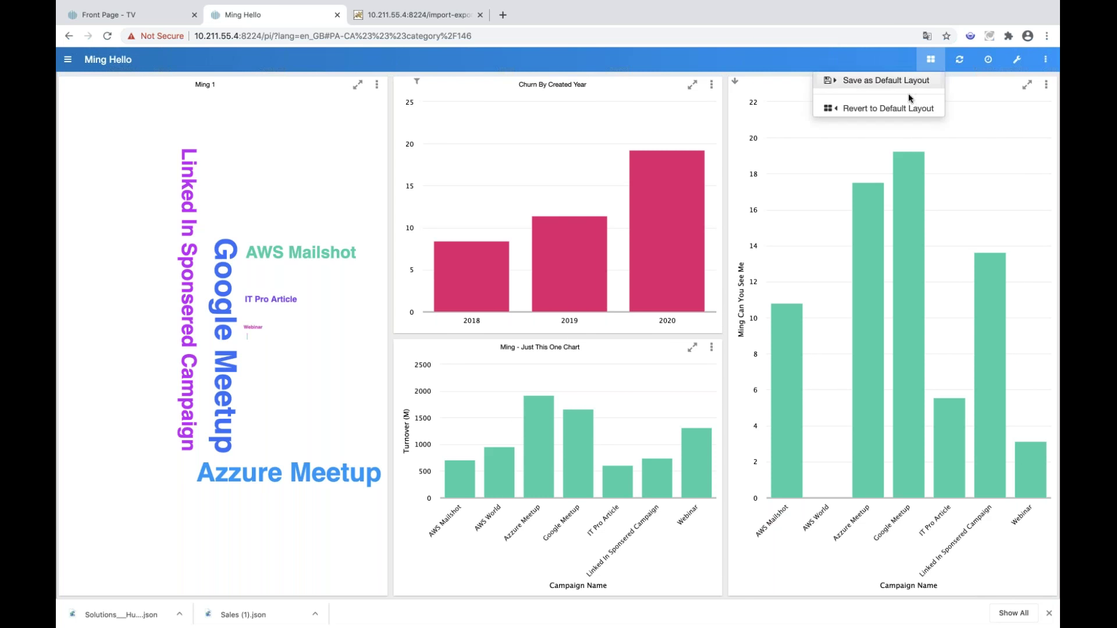
pyautogui.click(855, 82)
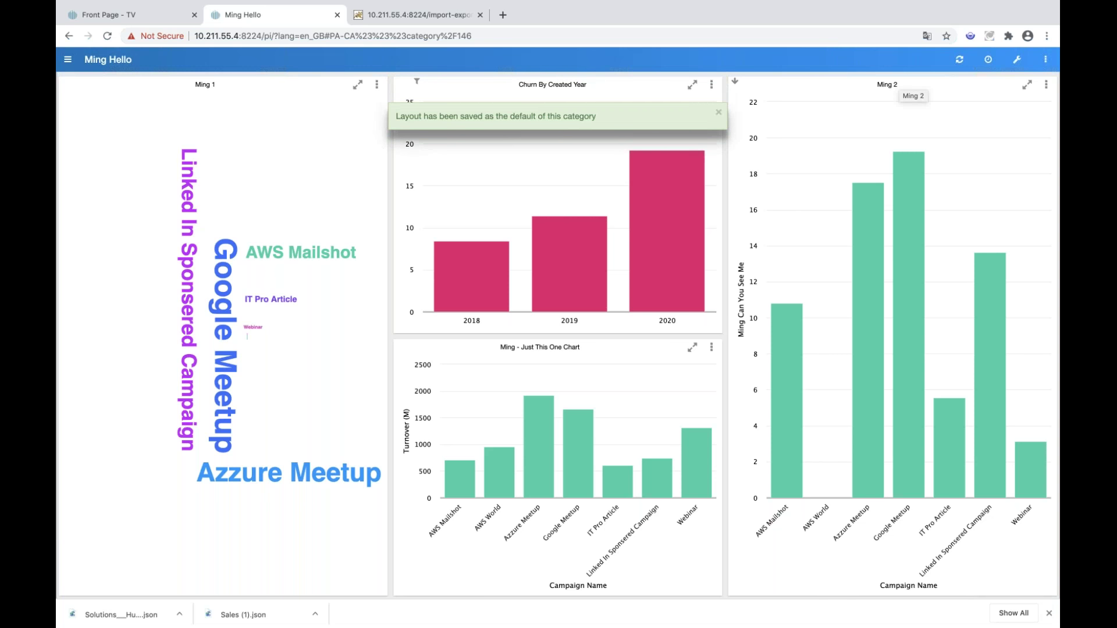
# Export the Sales data connection with only the "Just This One Chart" chart (ID: 423) included
pyautogui.click(1022, 62)
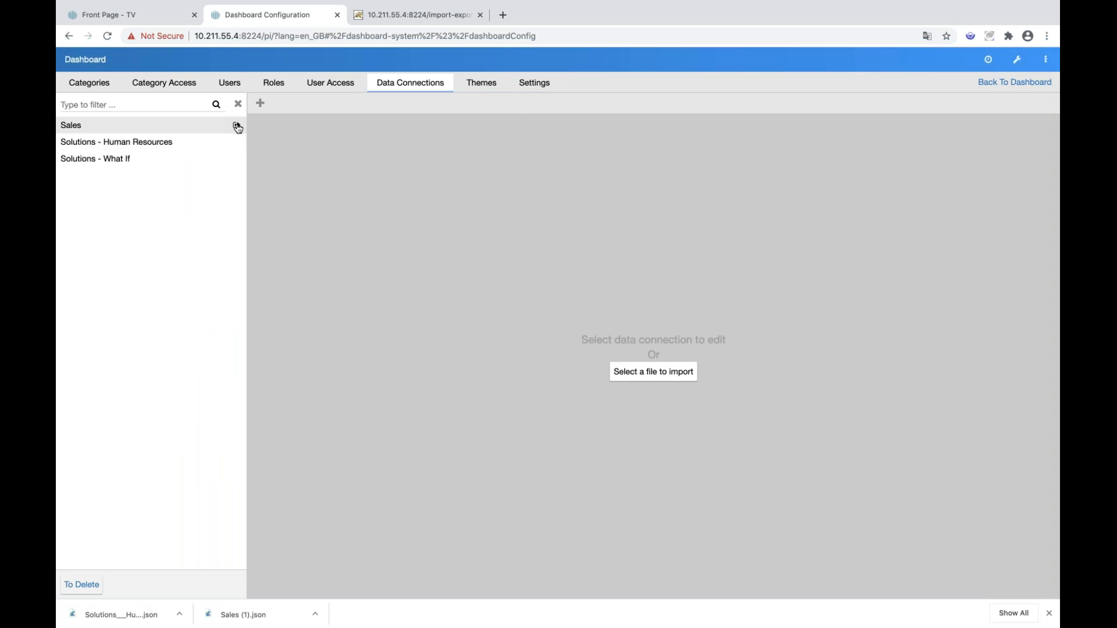
pyautogui.click(238, 126)
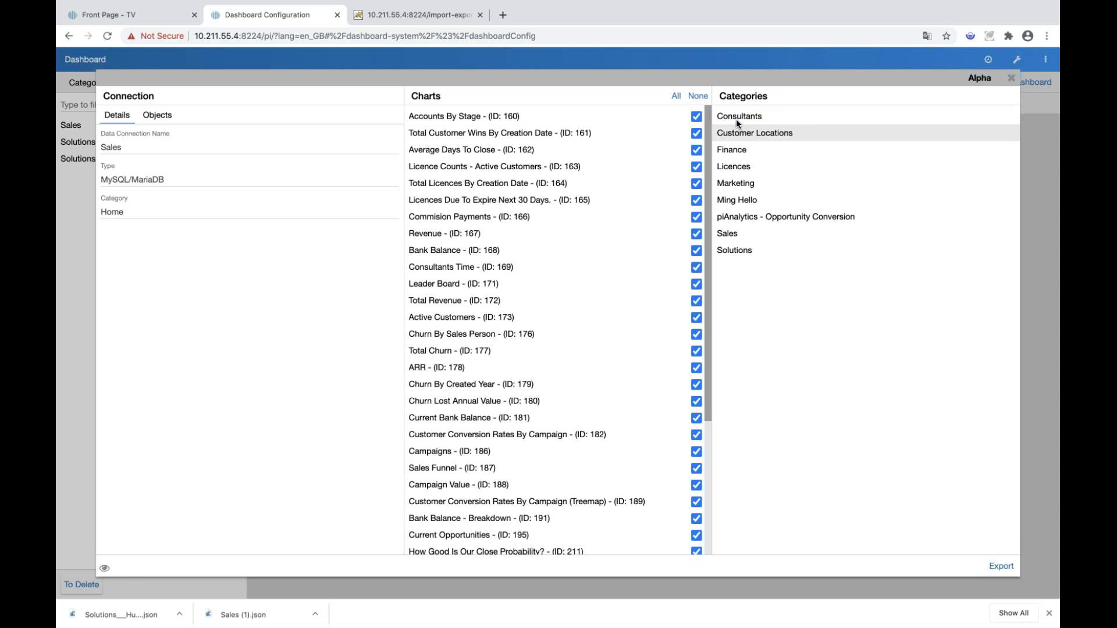
pyautogui.moveTo(710, 194); pyautogui.dragTo(702, 345)
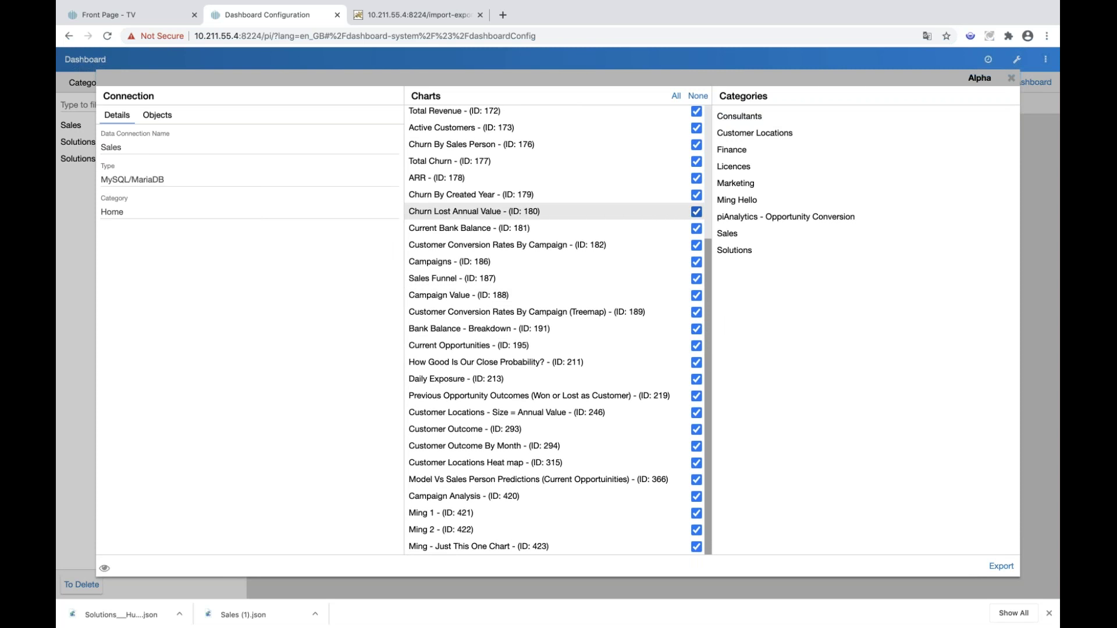
pyautogui.click(693, 97)
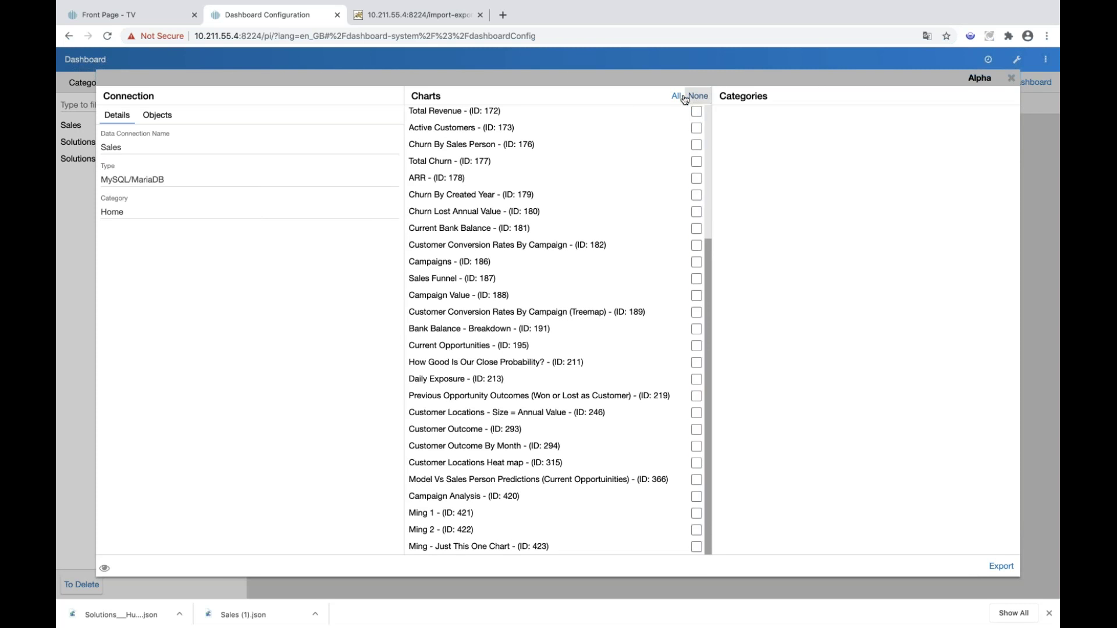
pyautogui.click(697, 548)
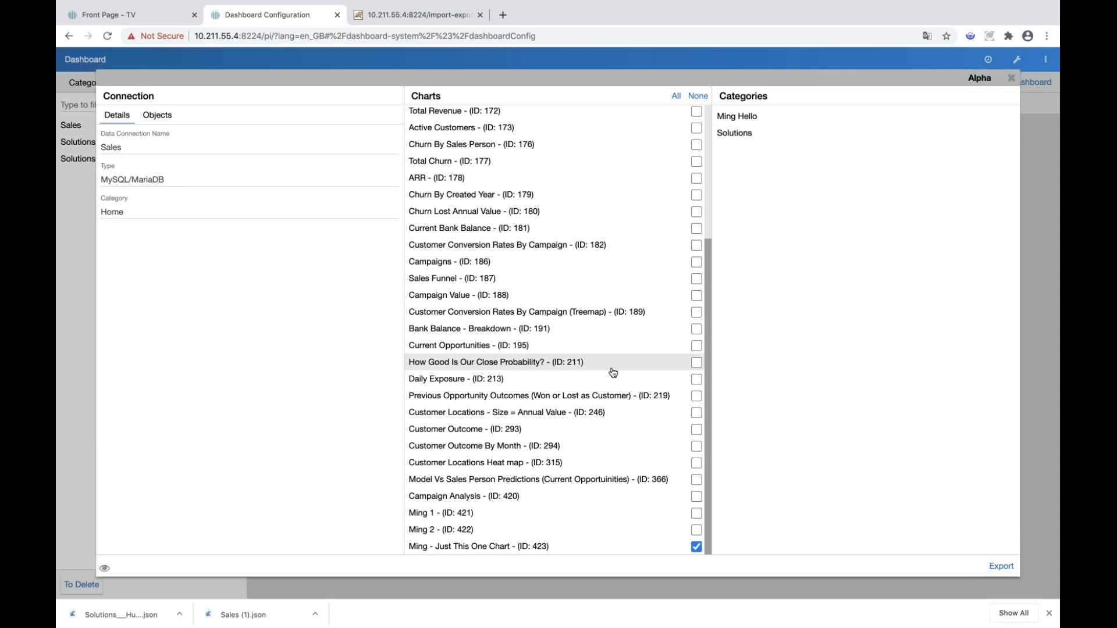
pyautogui.click(1002, 570)
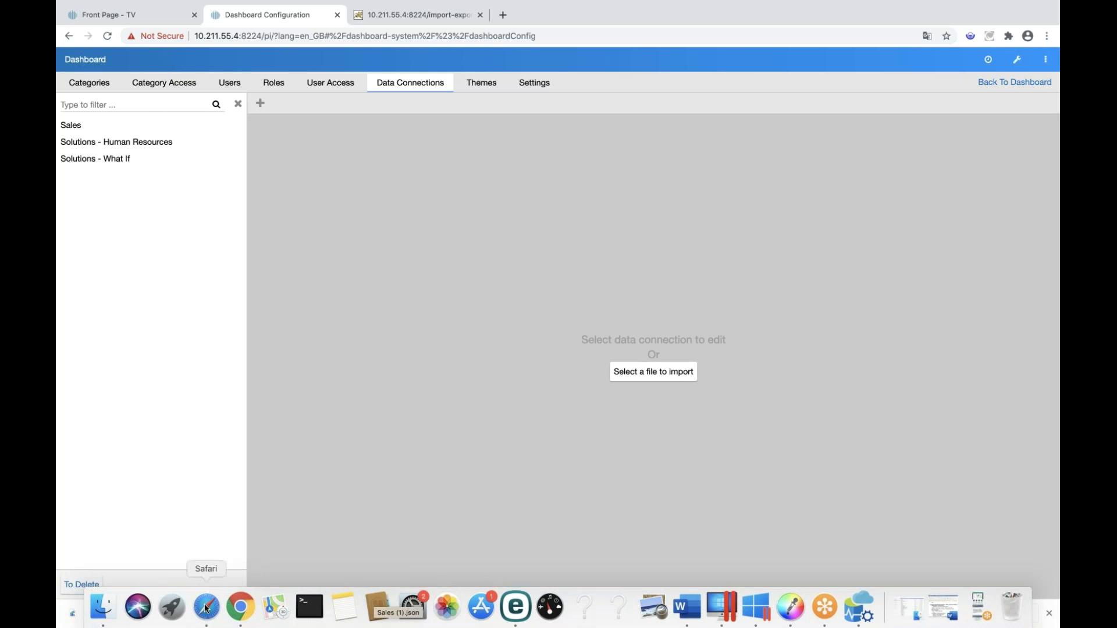
# Switch to Outlook in Safari and start a new message addressed to the colleague
pyautogui.click(207, 608)
pyautogui.click(101, 68)
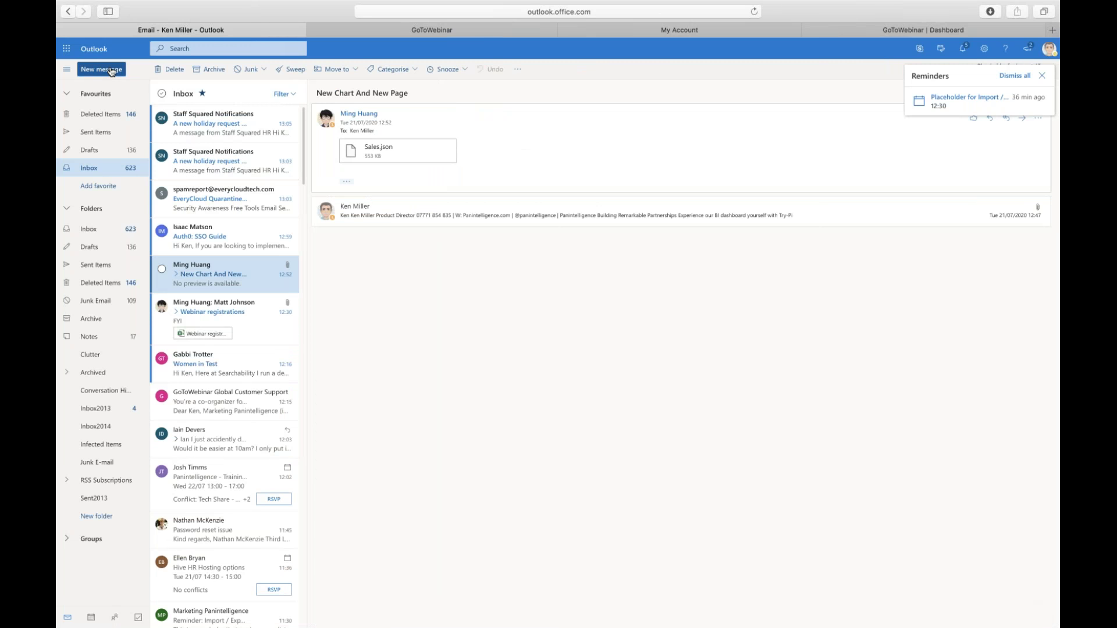
pyautogui.write('ken')
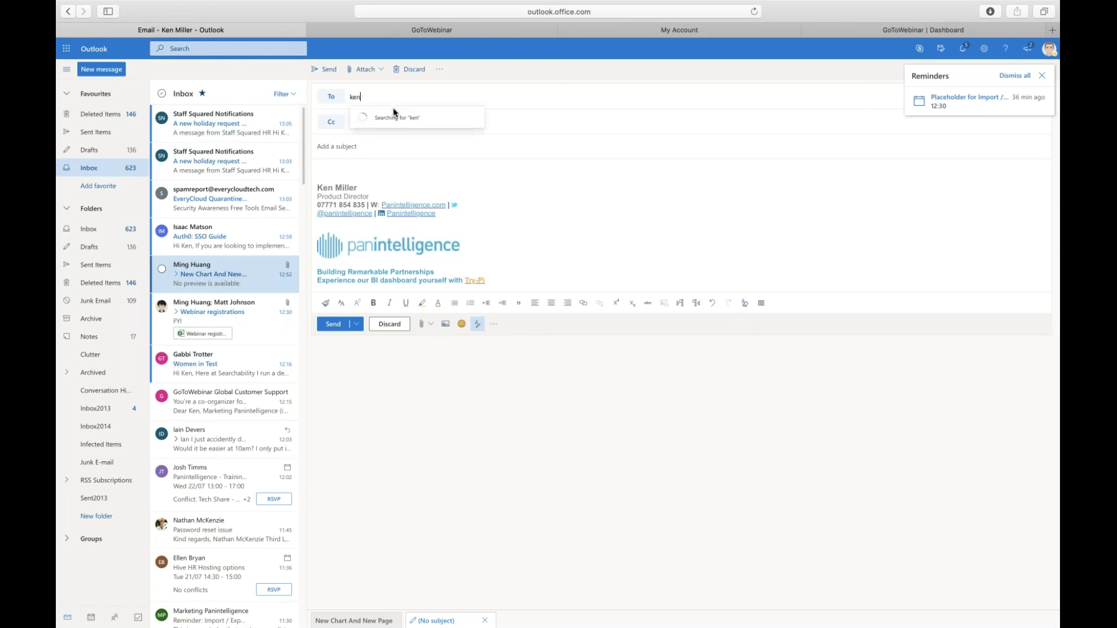
pyautogui.click(412, 114)
pyautogui.click(408, 97)
pyautogui.write('ming')
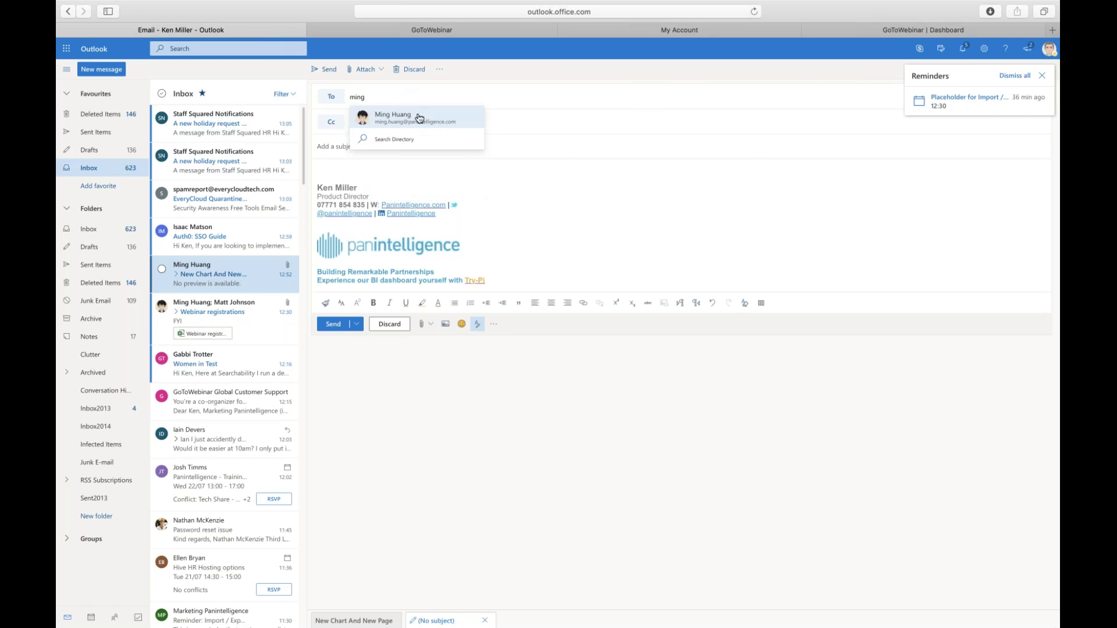
pyautogui.click(415, 116)
# Attach Sales (2).json from Downloads to the message and set its subject to "Just this one chart"
pyautogui.click(382, 72)
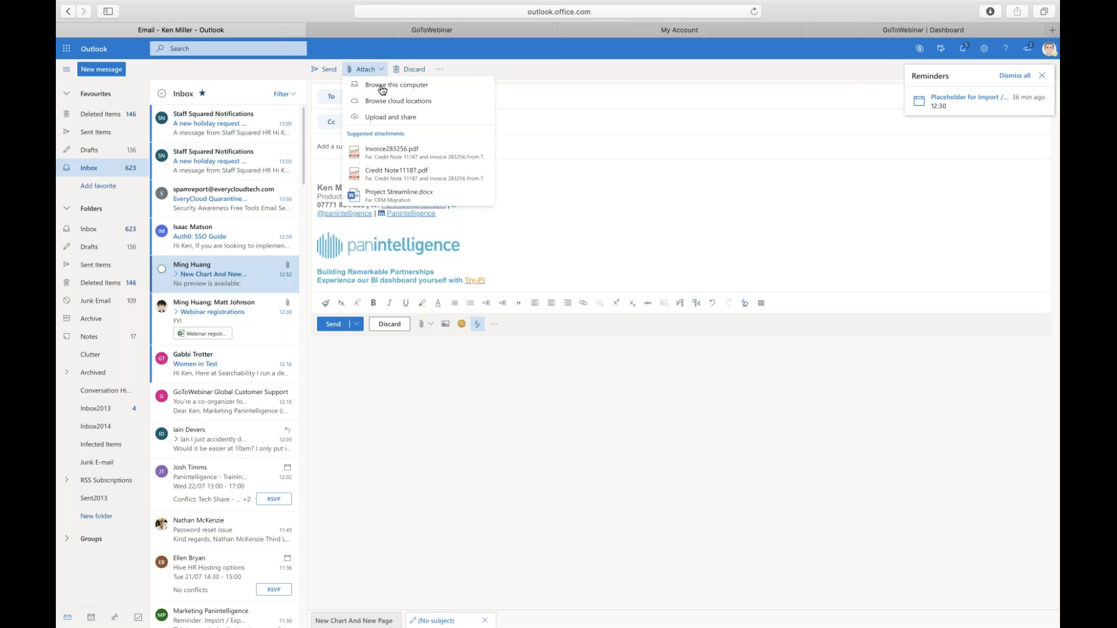
pyautogui.click(384, 82)
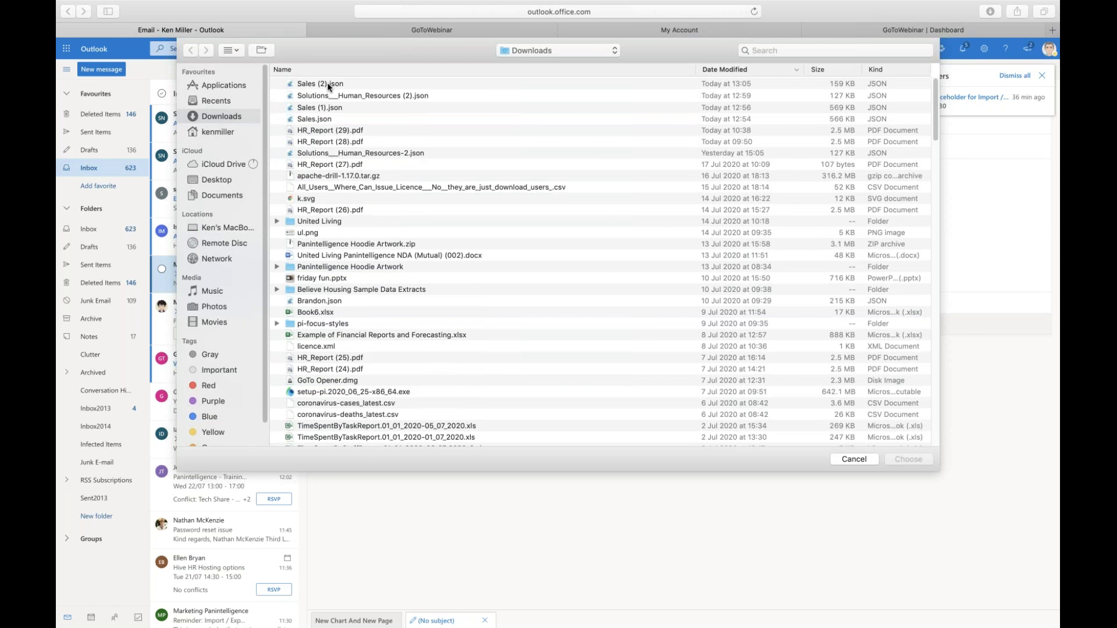
pyautogui.doubleClick(329, 83)
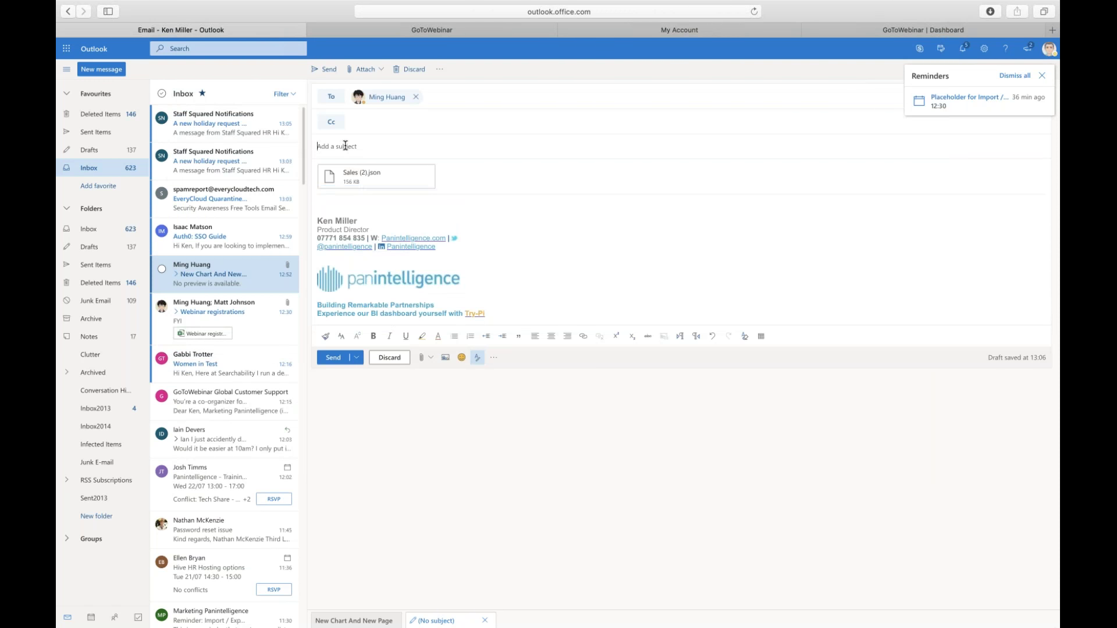
pyautogui.click(345, 146)
pyautogui.write('Just this one chart')
pyautogui.click(531, 256)
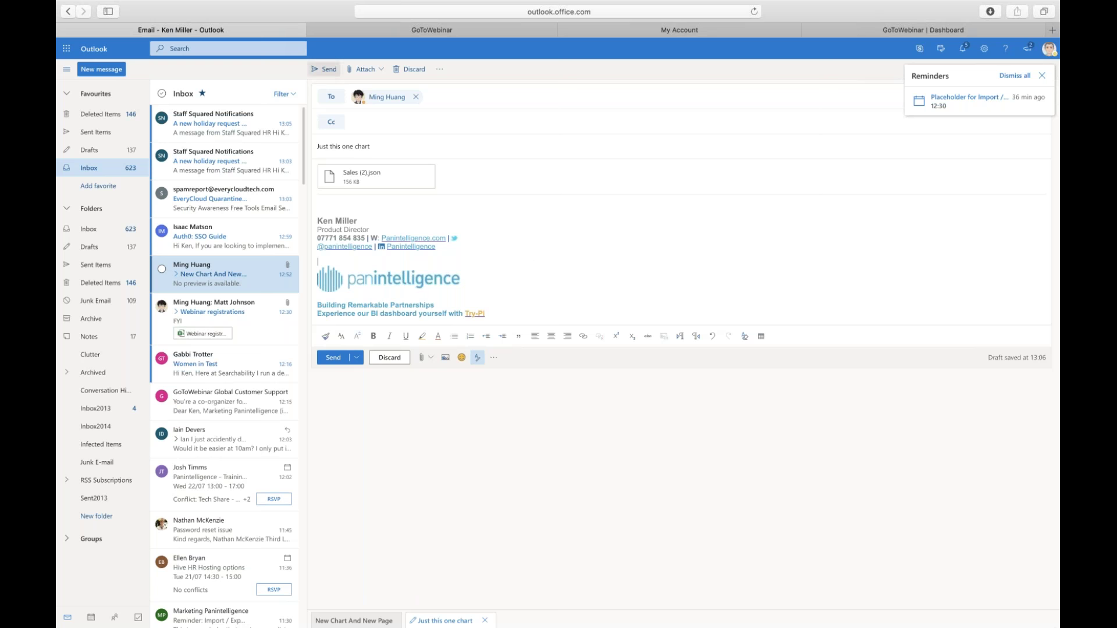
# Send the "Just this one chart" message with its attachment to the colleague and leave the mailbox
pyautogui.click(333, 357)
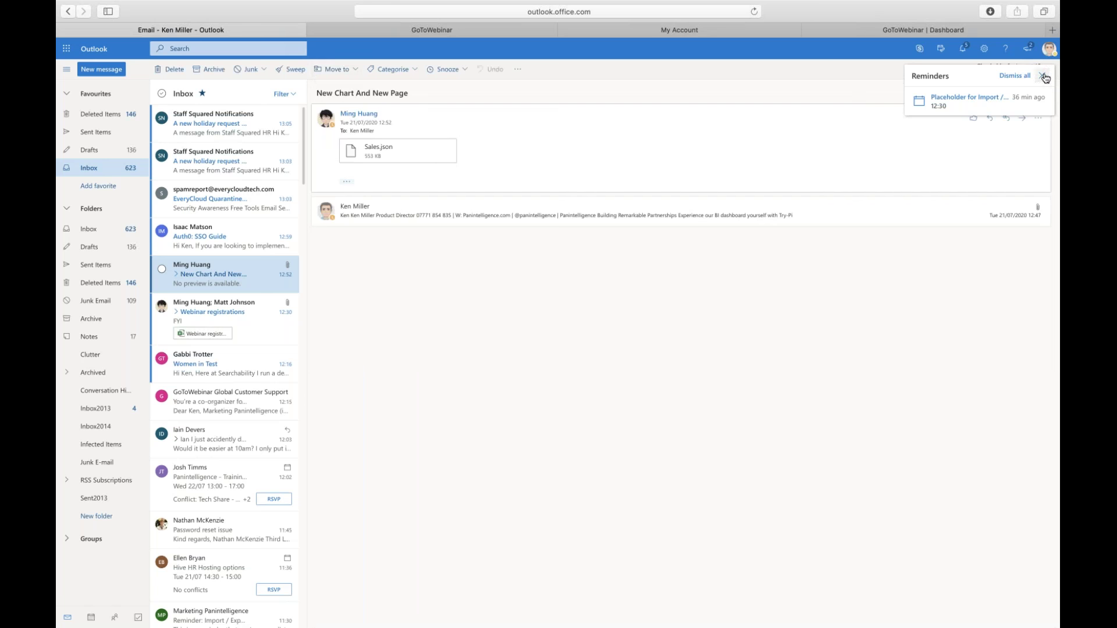
pyautogui.moveTo(896, 619)
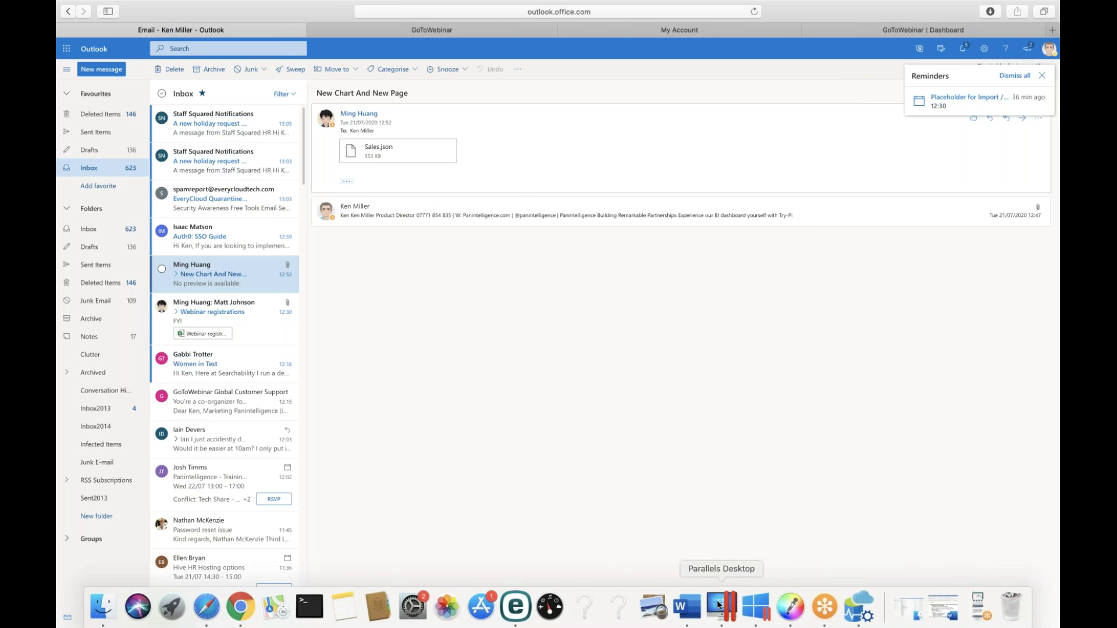
pyautogui.click(820, 607)
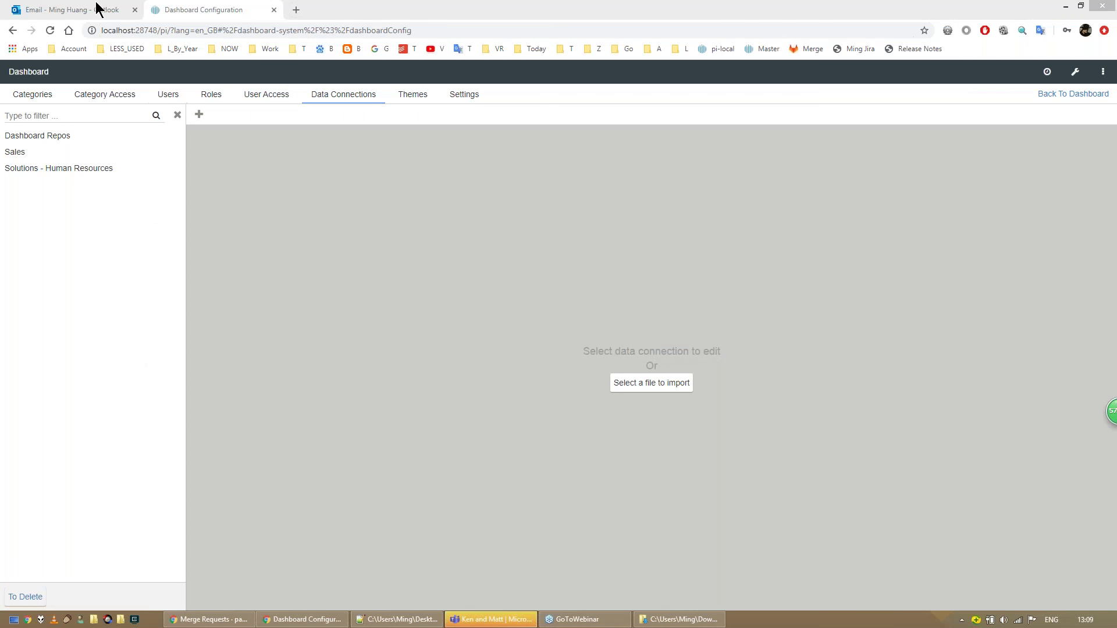
# In the colleague's Outlook, open the "Just this one chart" message and download its Sales (2).json attachment
pyautogui.click(95, 8)
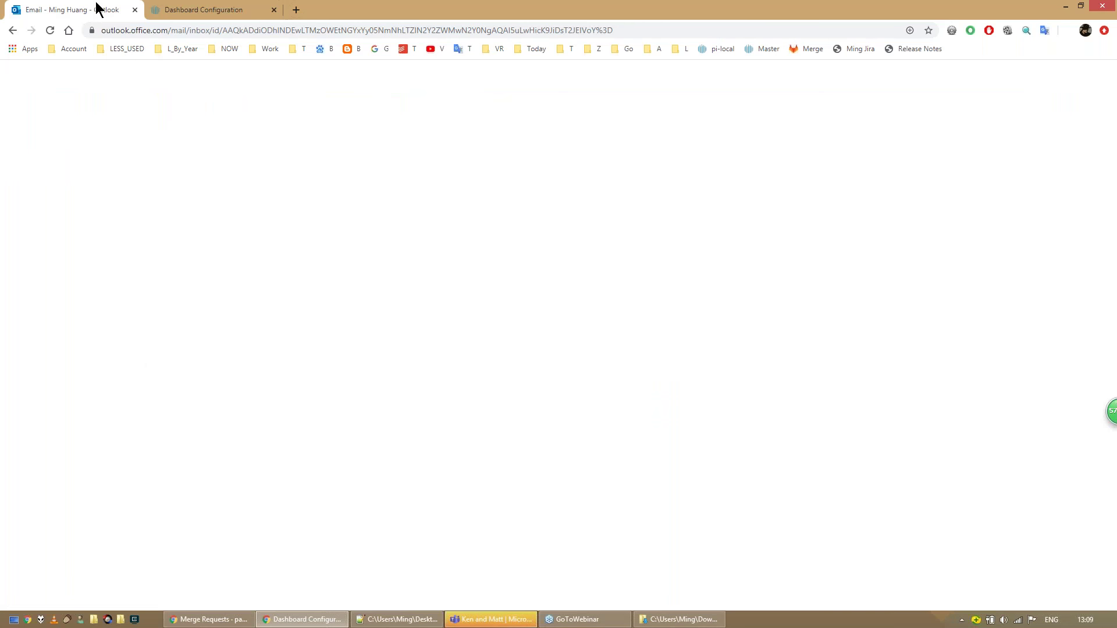
pyautogui.click(343, 172)
pyautogui.moveTo(601, 218)
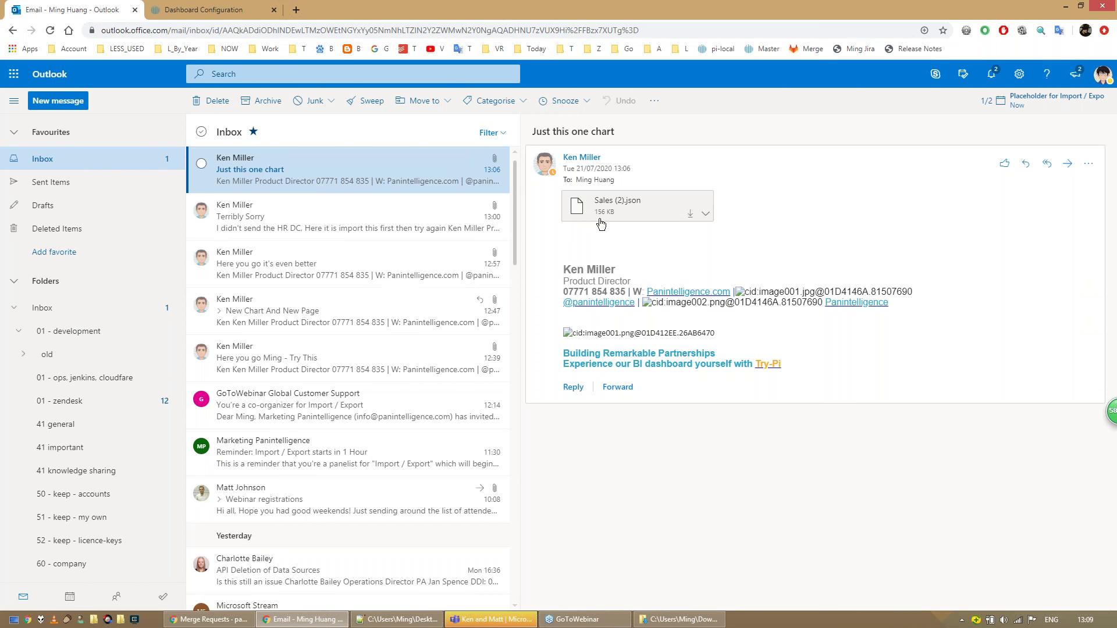
pyautogui.click(691, 216)
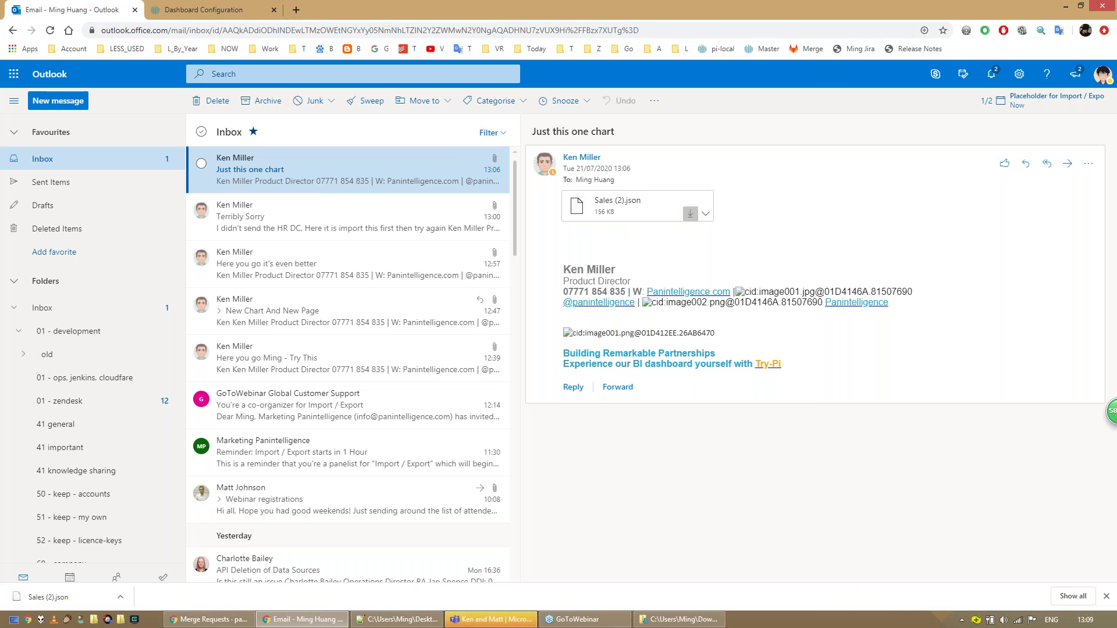
# In the colleague's data connection configuration, load Sales (2).json from Downloads for import
pyautogui.click(226, 9)
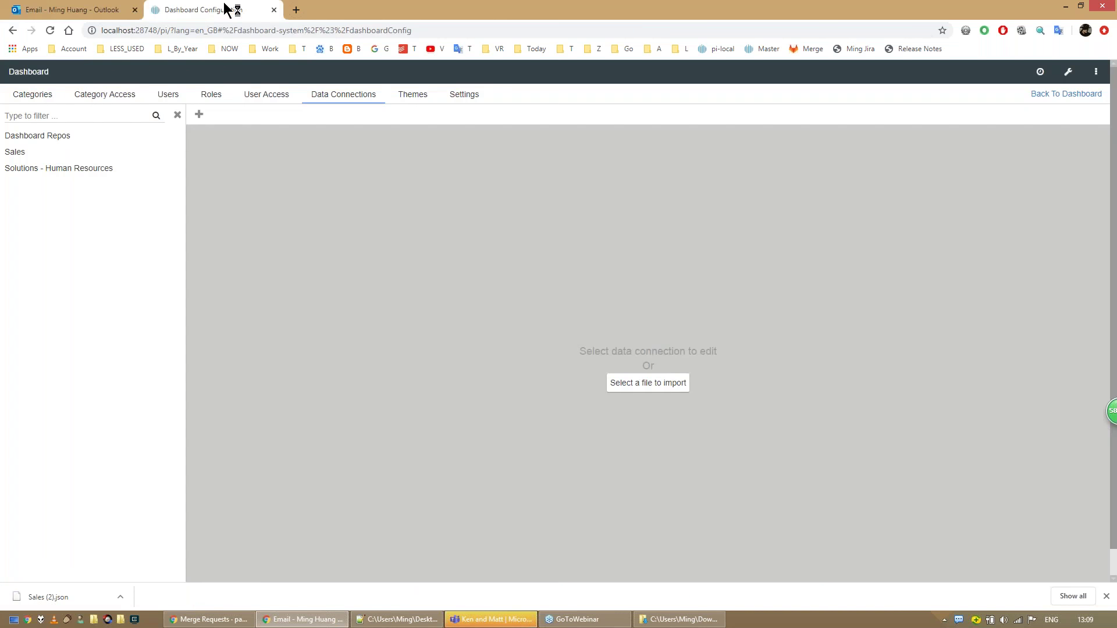
pyautogui.click(614, 367)
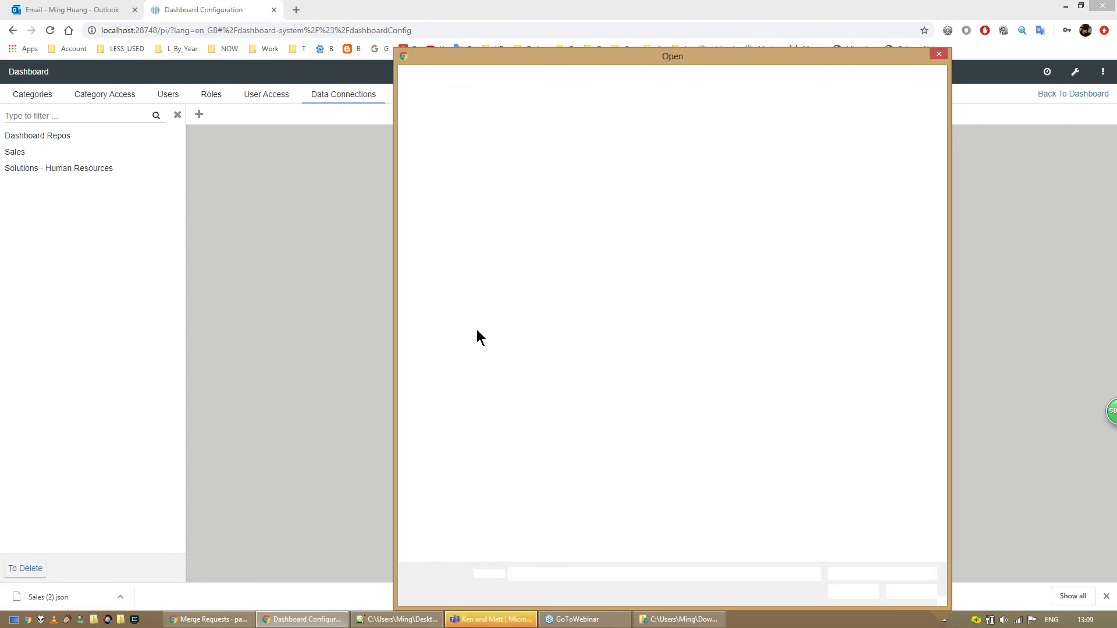
pyautogui.click(536, 145)
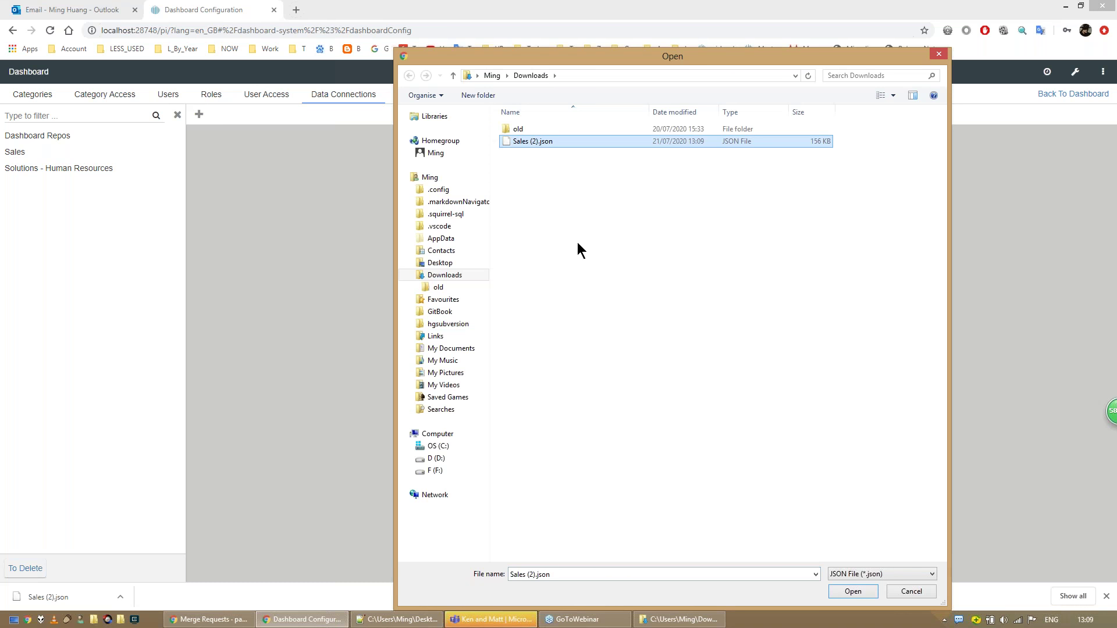
pyautogui.click(853, 591)
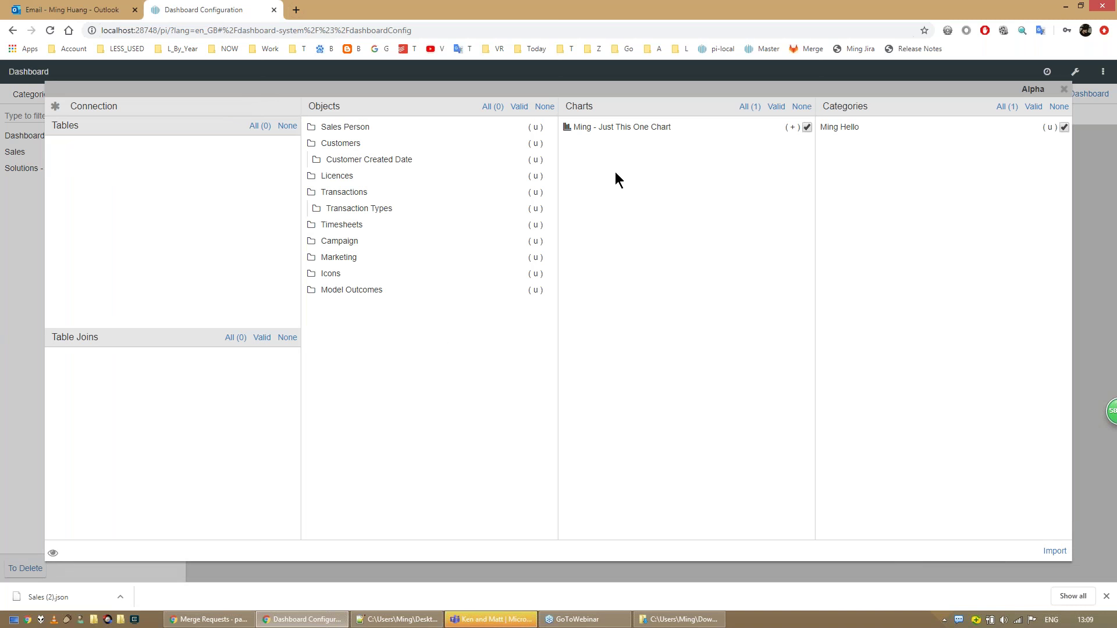
# Show all items of the import file, including those identical to the system's, and return to the differences-only list
pyautogui.click(57, 109)
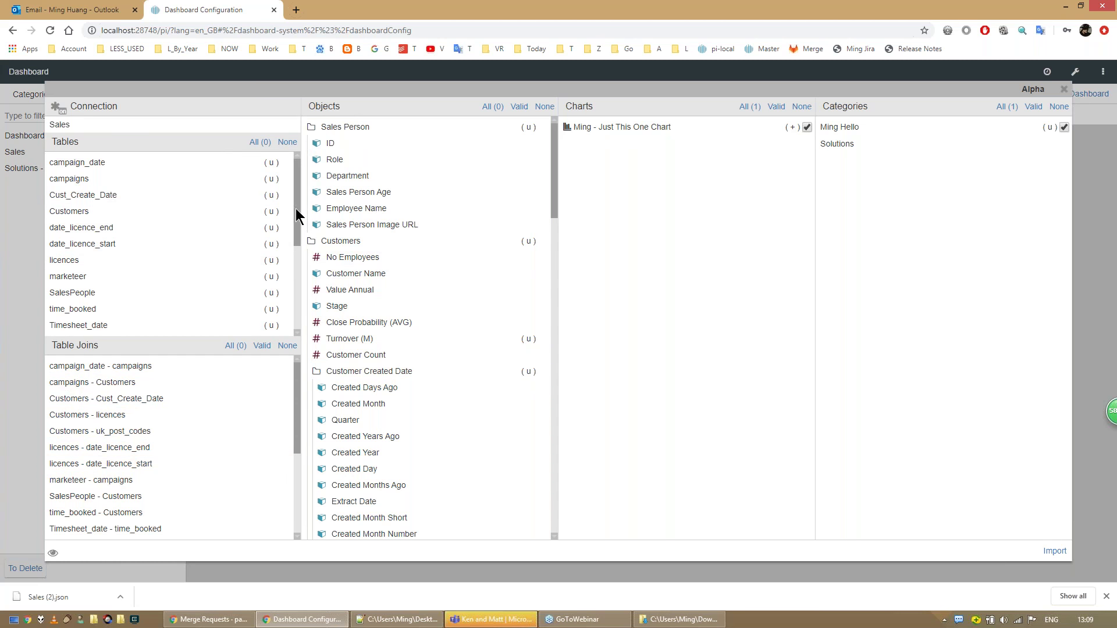
pyautogui.moveTo(296, 209); pyautogui.dragTo(295, 131)
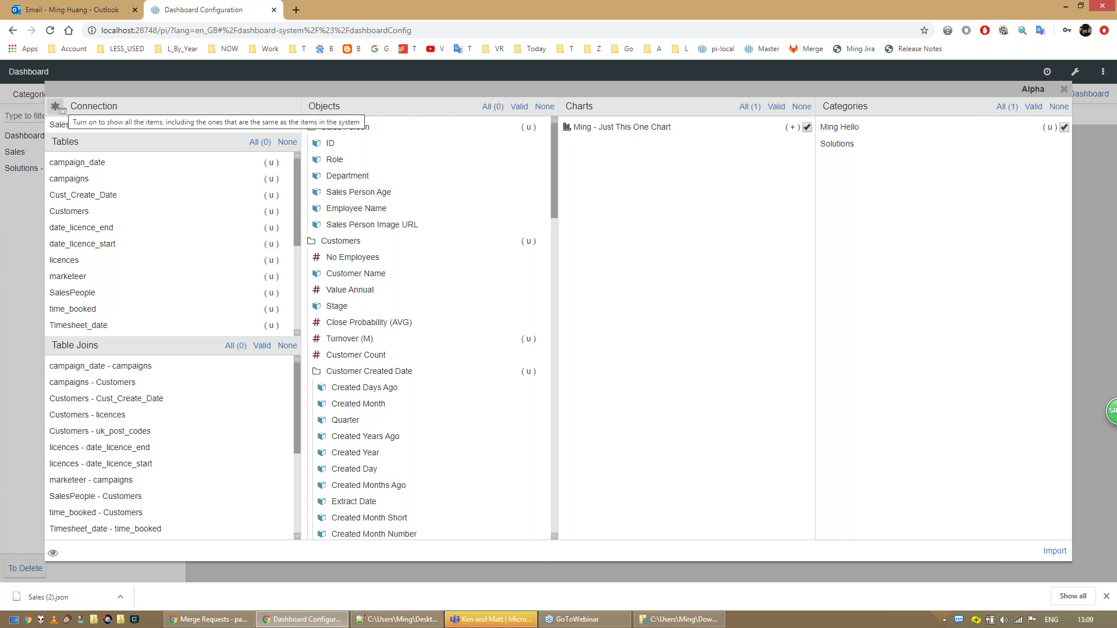
pyautogui.click(56, 107)
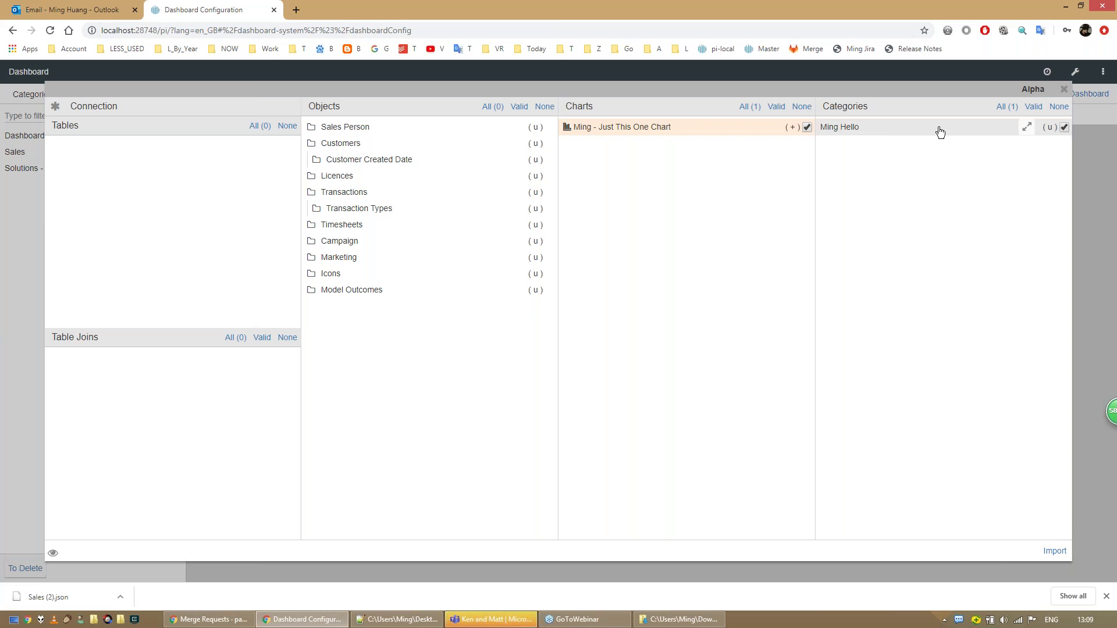
# Examine the changed category's dependencies and compare its imported definition with the one in the system
pyautogui.click(1027, 128)
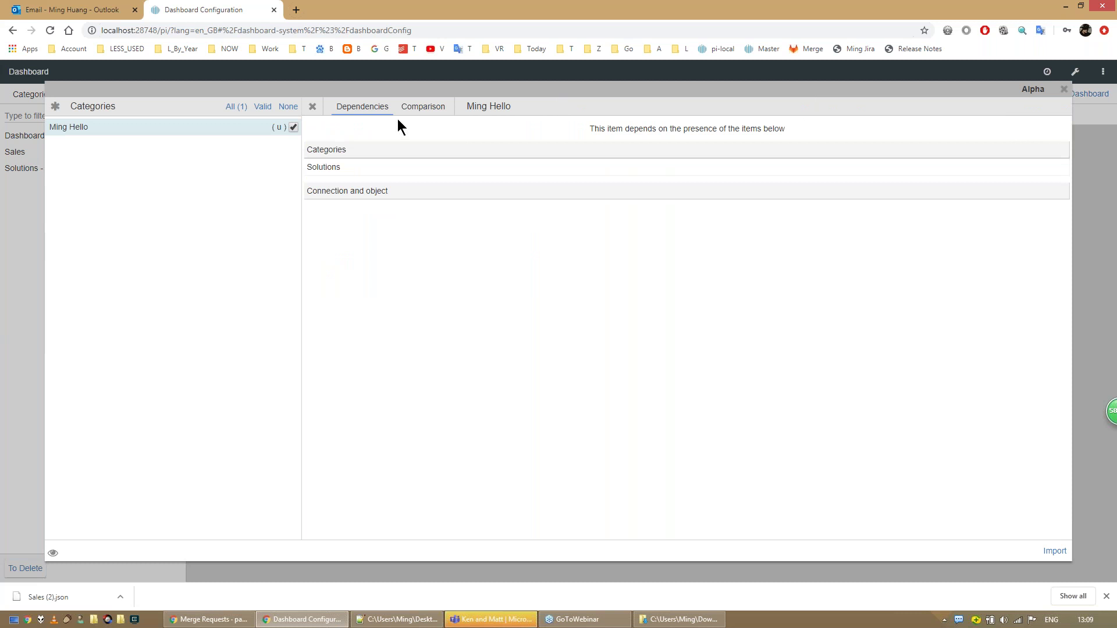
pyautogui.click(414, 107)
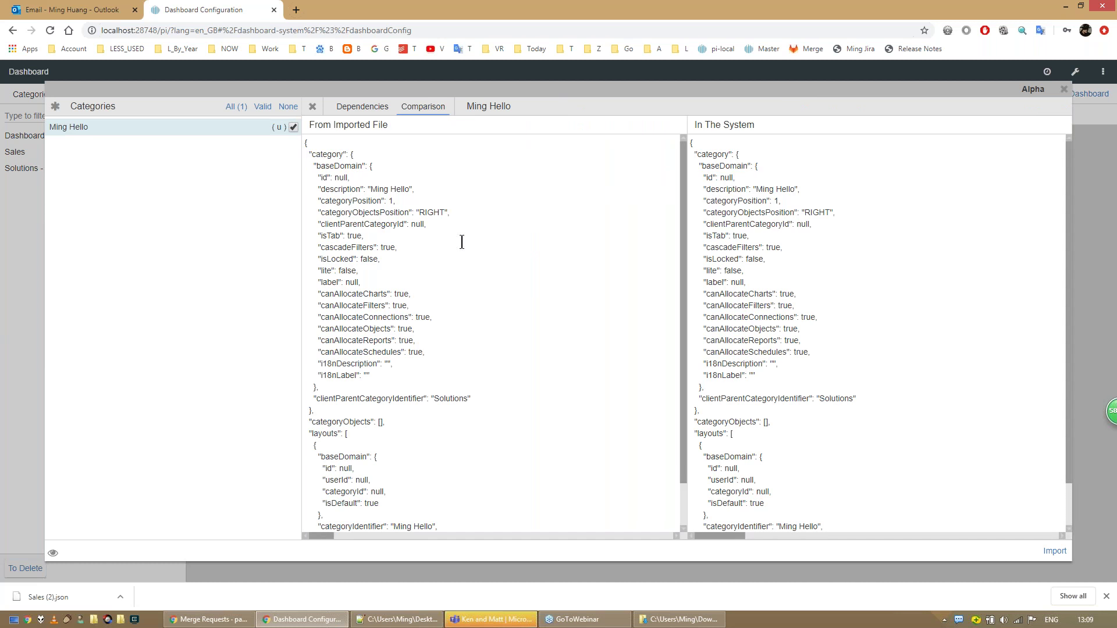
pyautogui.click(314, 106)
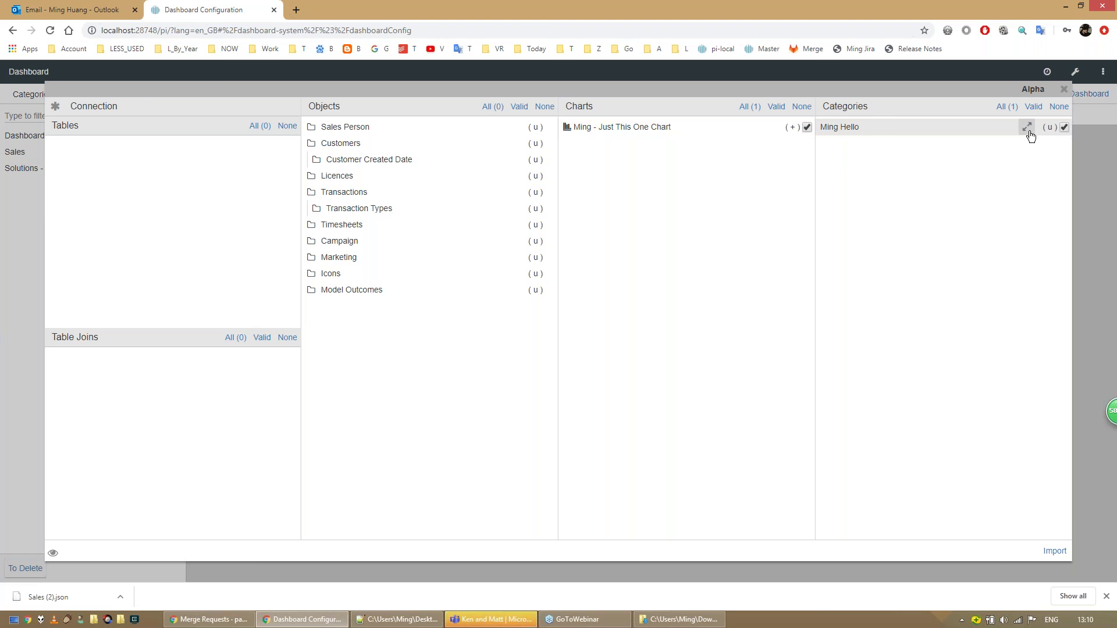
# Exclude the changed category from the import and import only the "Just This One Chart" chart
pyautogui.click(940, 132)
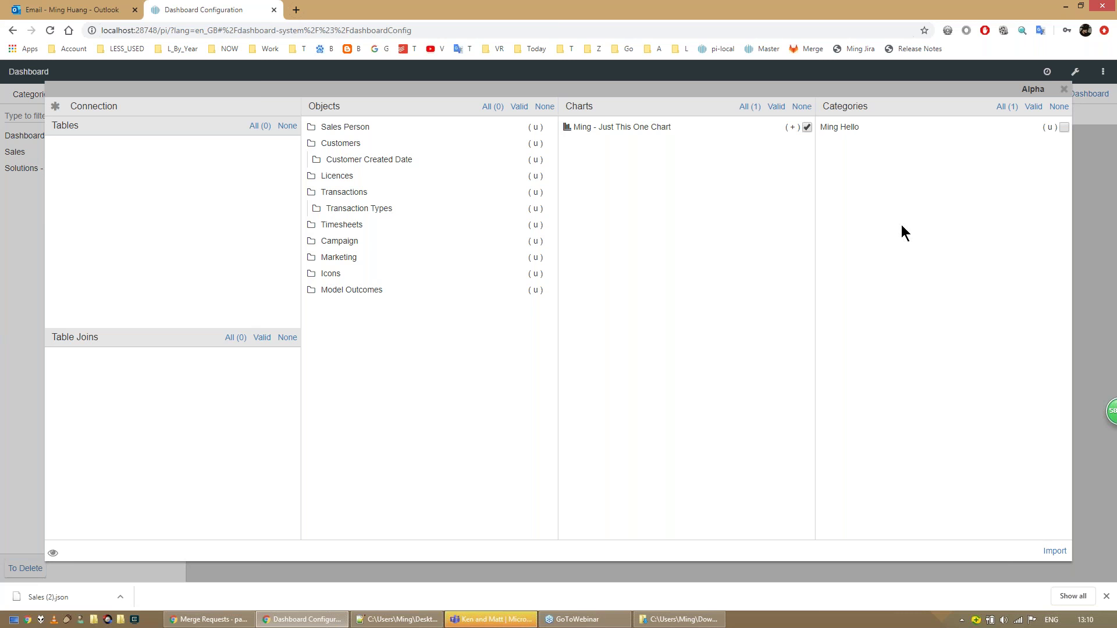
pyautogui.click(1053, 551)
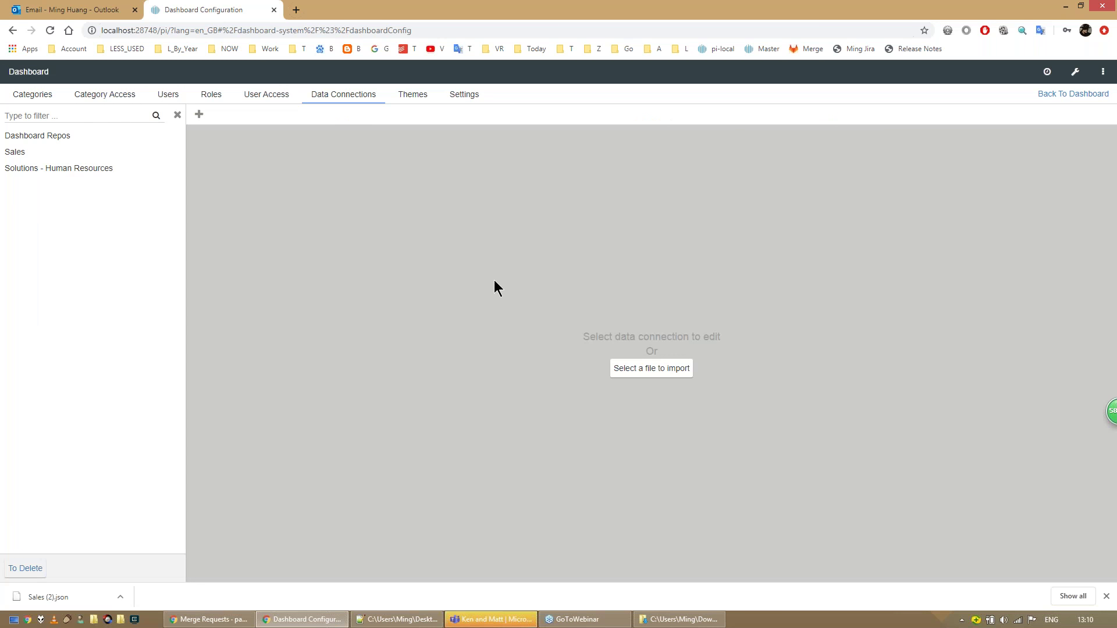
# On the colleague's dashboard, split off a new area below Churn By Created Year and place the imported "Just This One Chart" chart in it
pyautogui.click(1083, 99)
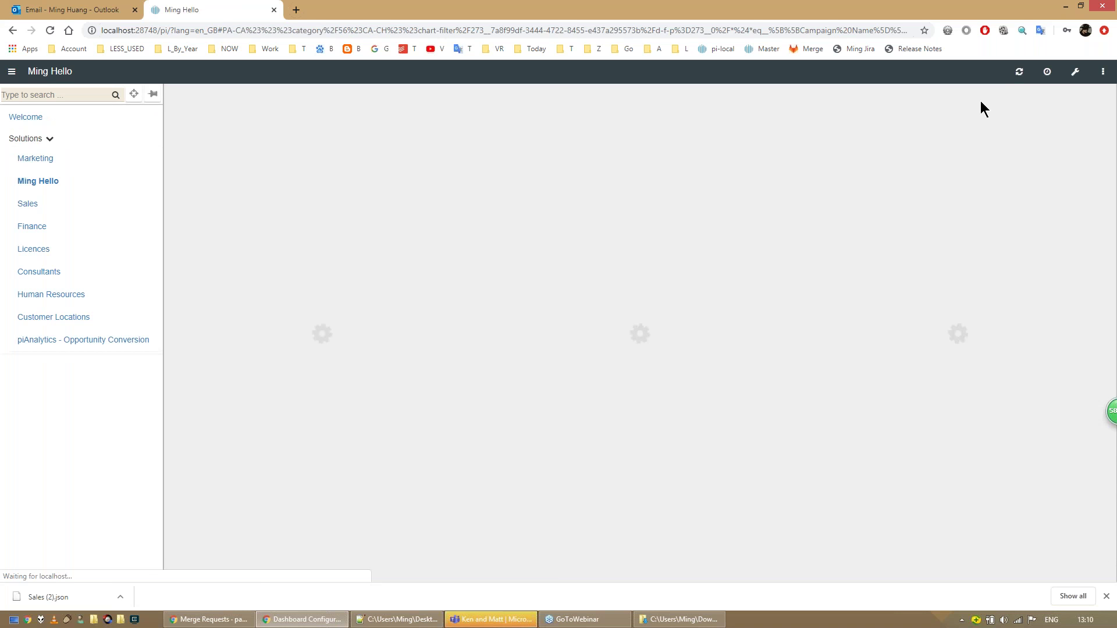
pyautogui.click(782, 99)
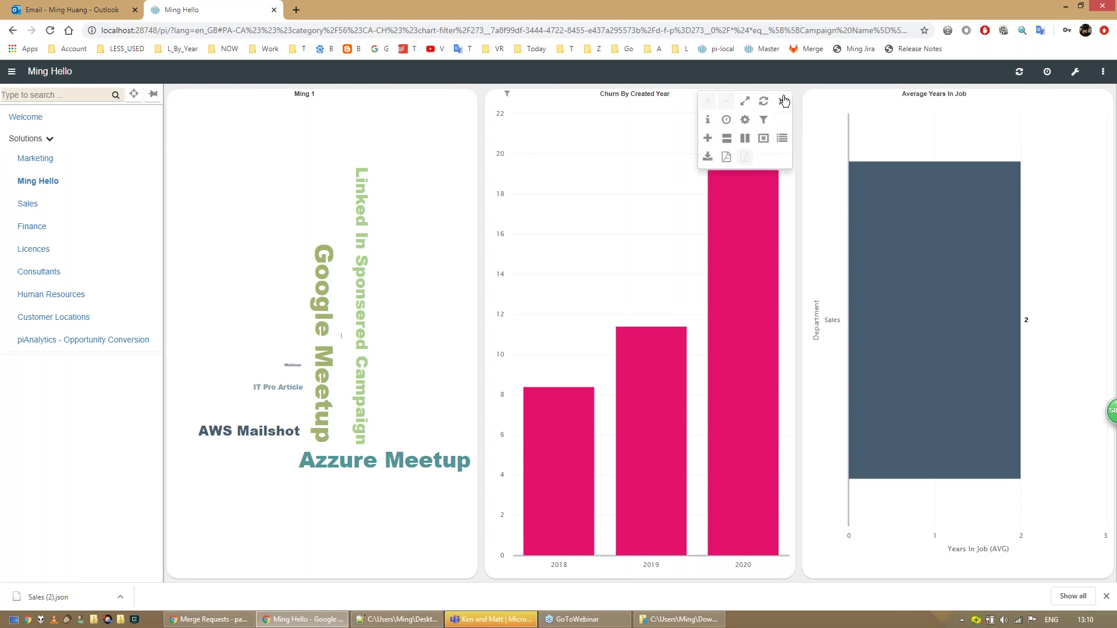
pyautogui.click(730, 141)
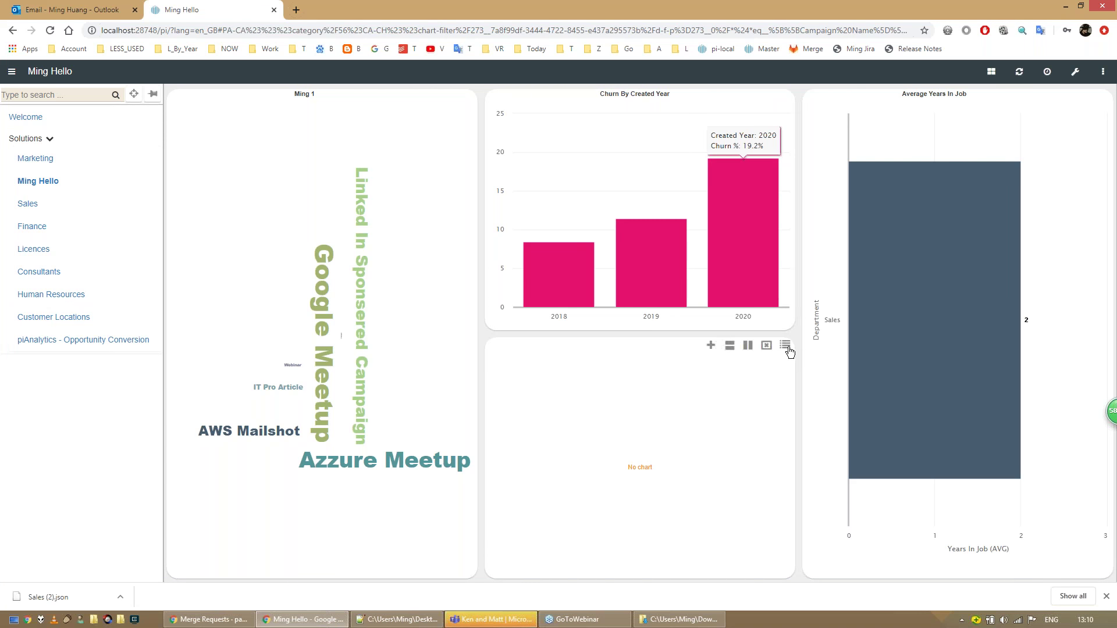
pyautogui.click(785, 346)
pyautogui.write('ming')
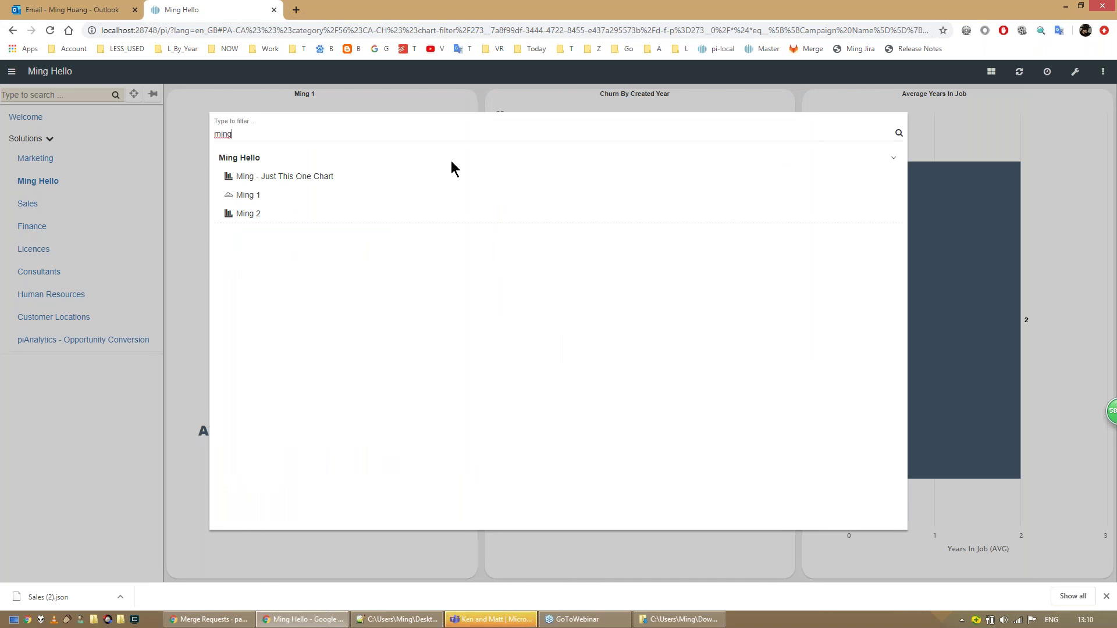
pyautogui.click(341, 177)
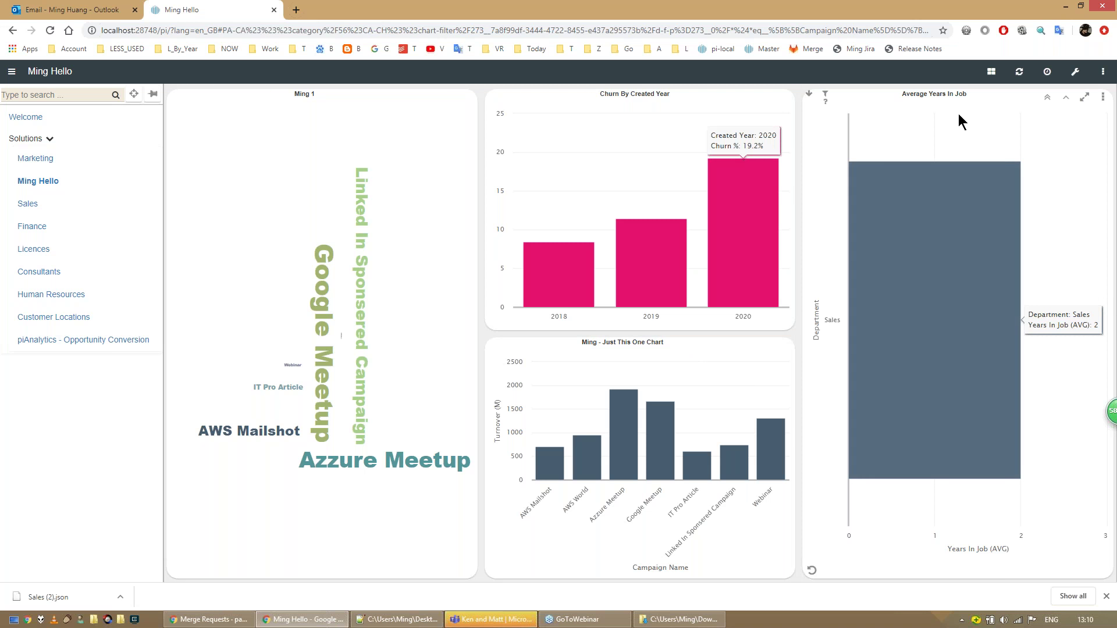
pyautogui.click(990, 72)
pyautogui.click(769, 65)
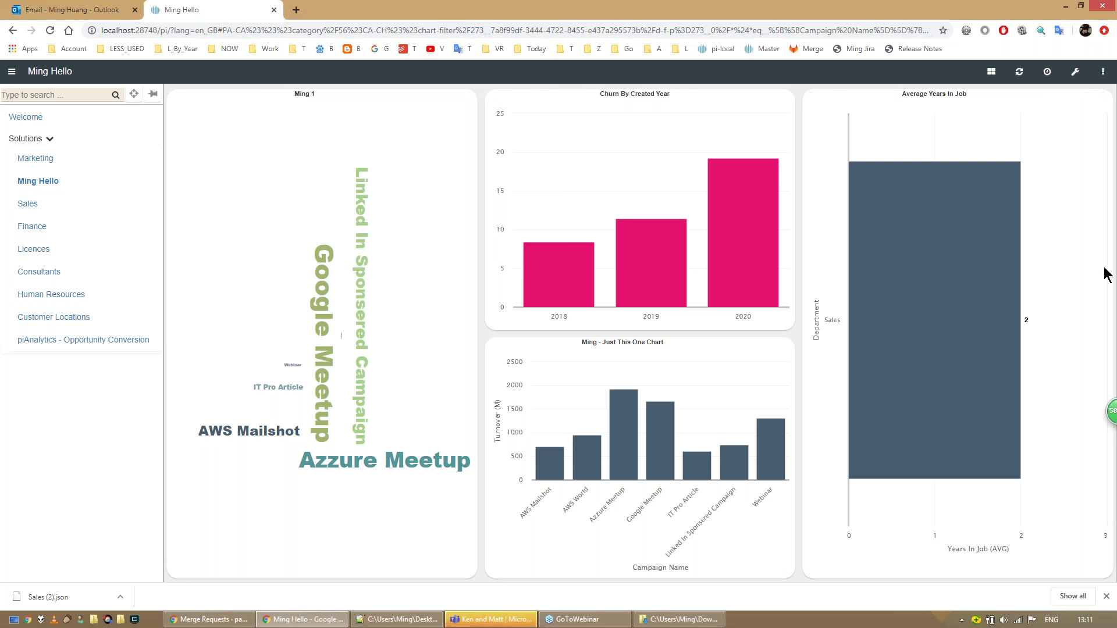
# Load Sales (2).json for import again and check how the chart is listed with identical items shown and hidden
pyautogui.click(1073, 72)
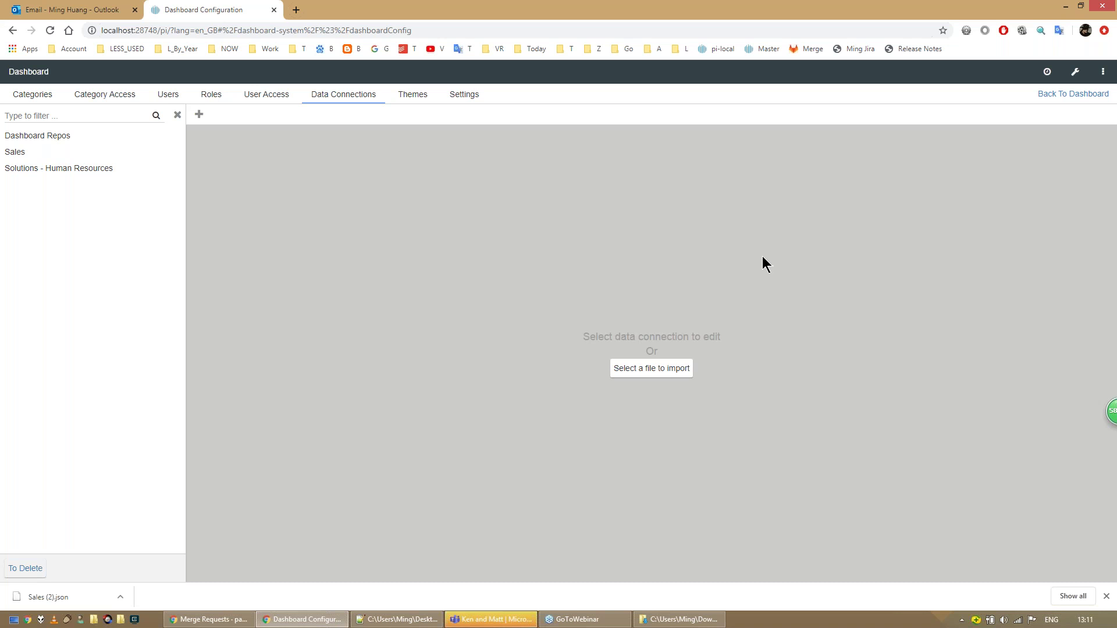
pyautogui.click(684, 366)
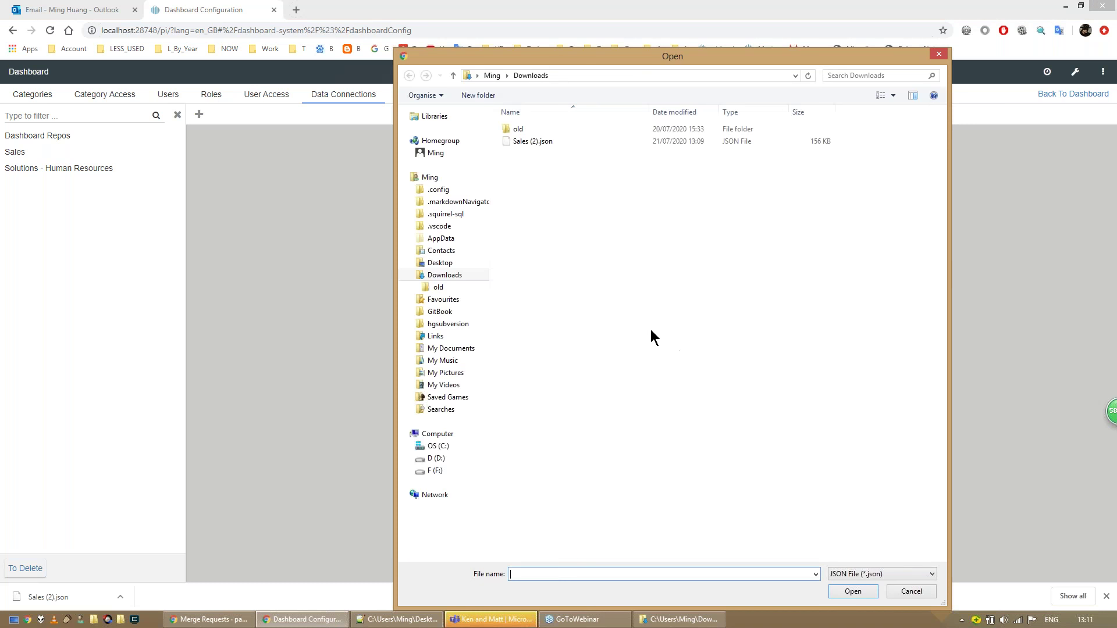
pyautogui.doubleClick(542, 145)
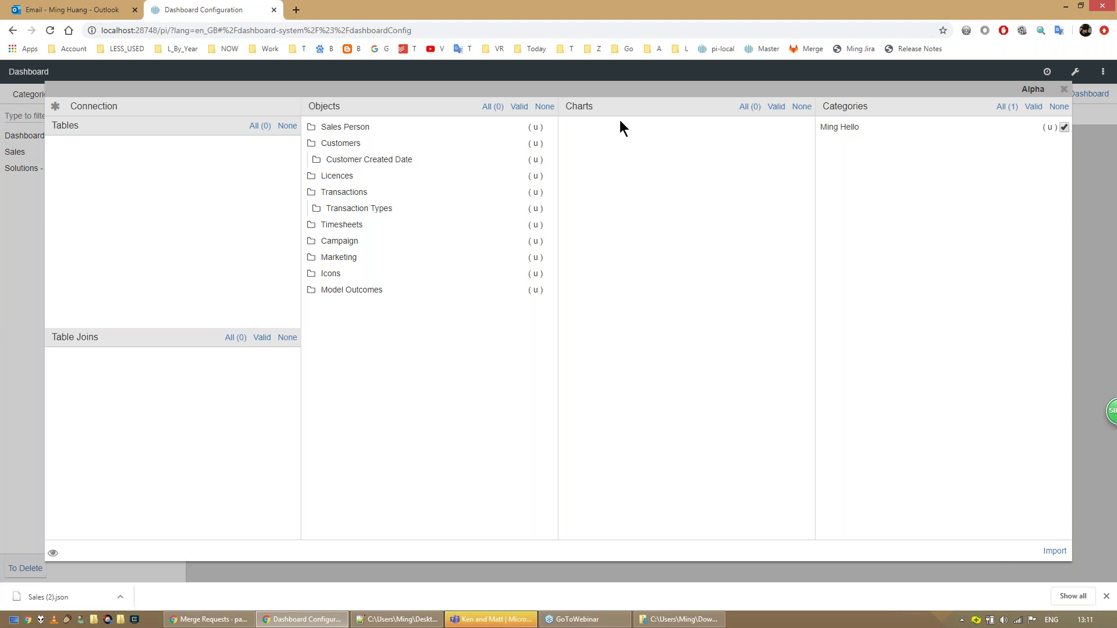
pyautogui.click(58, 106)
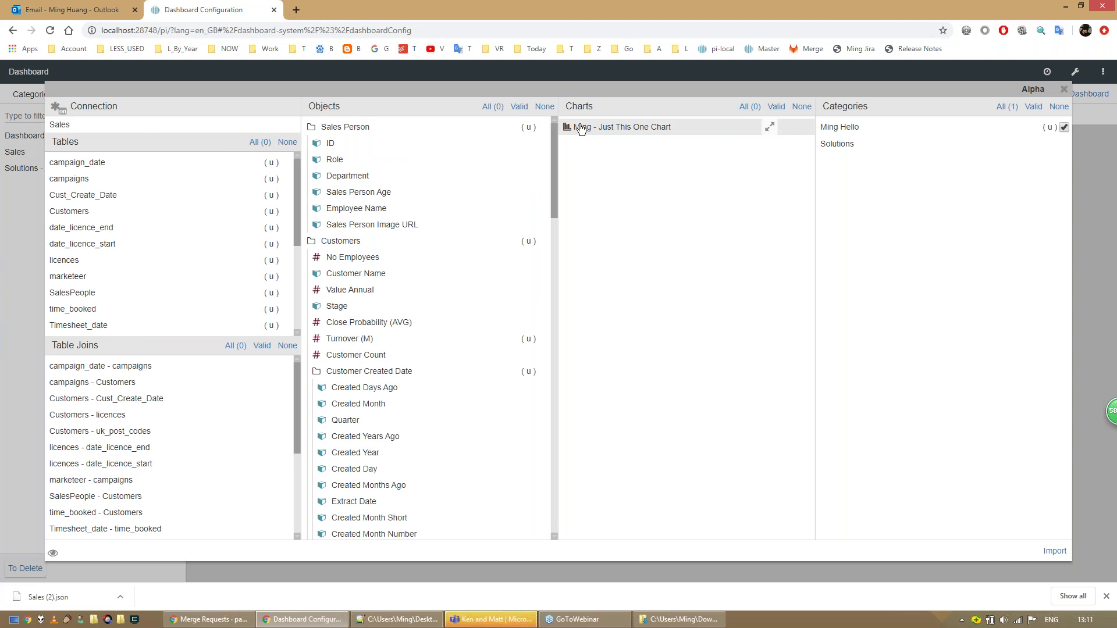
pyautogui.click(56, 106)
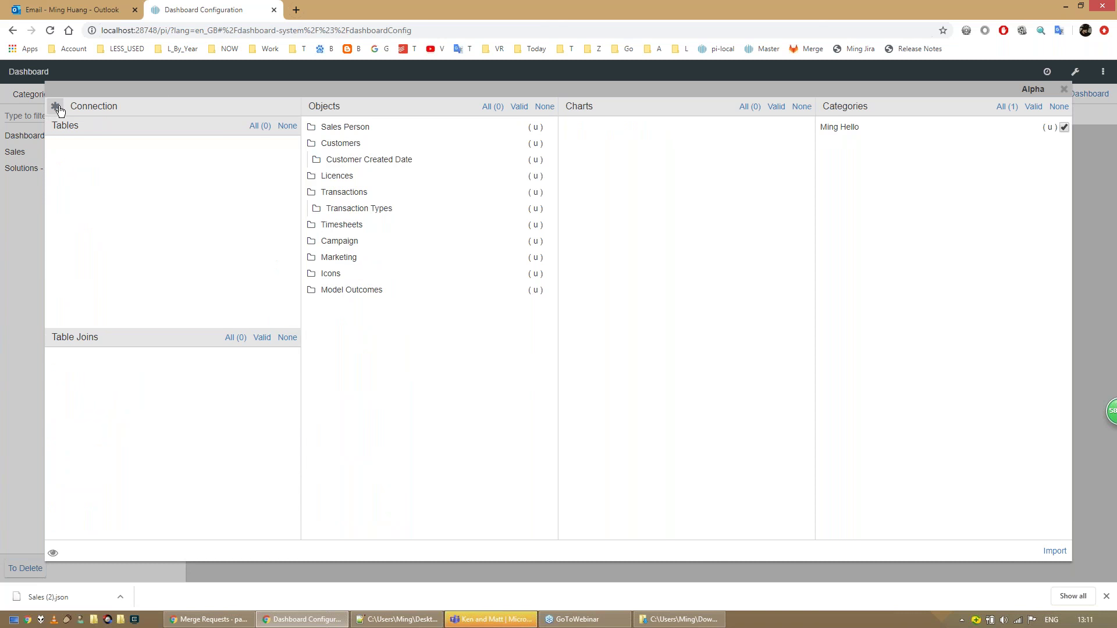
pyautogui.click(57, 107)
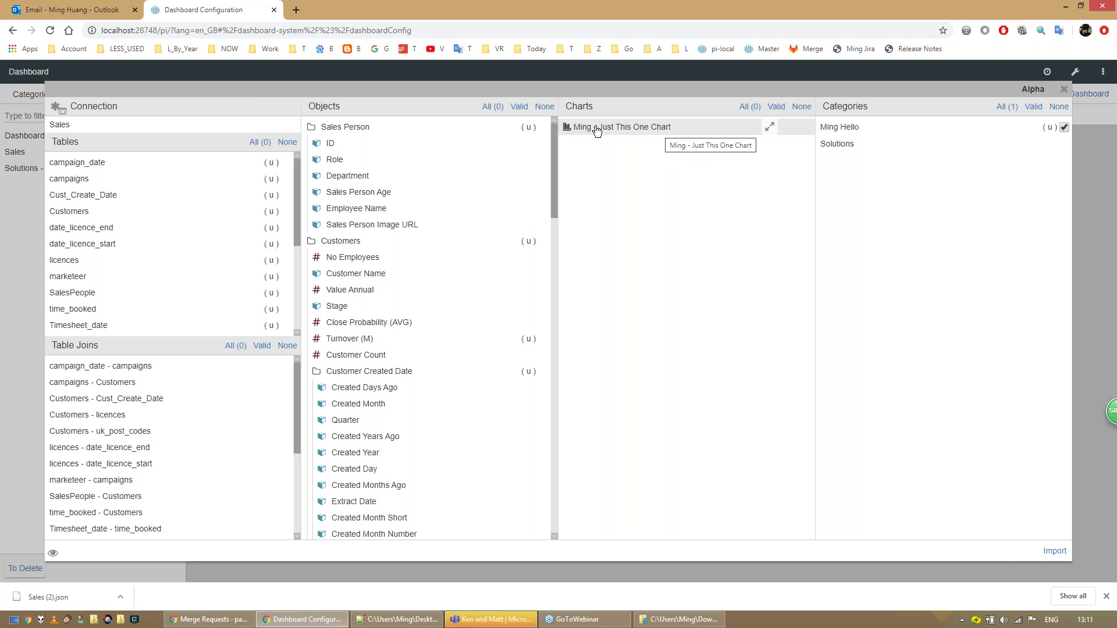
pyautogui.click(57, 106)
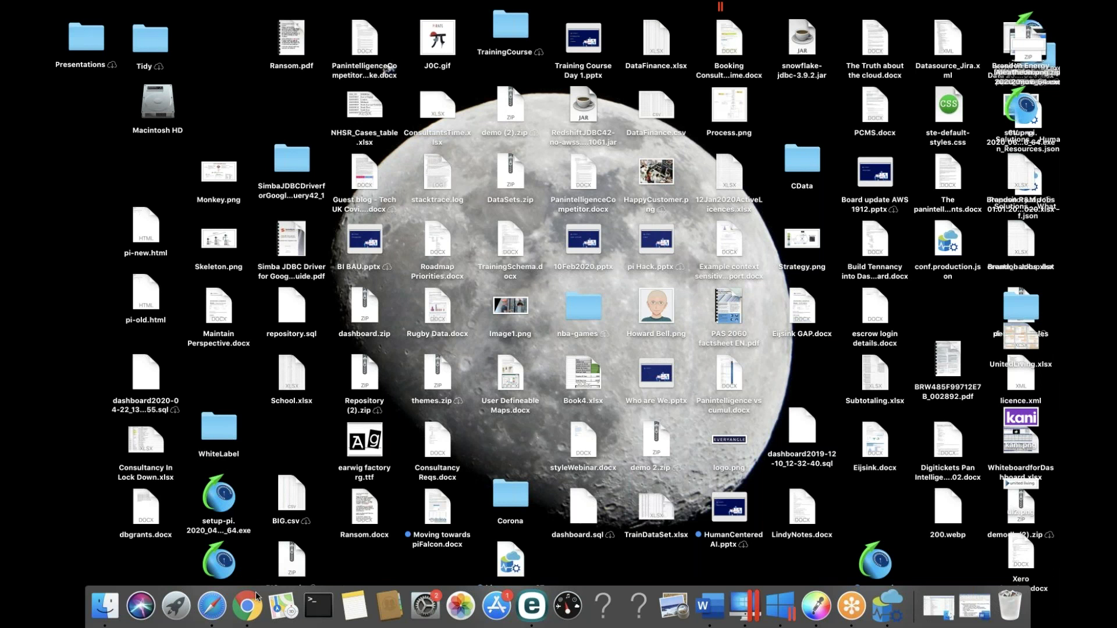
# Switch to Chrome on the presenter's machine, open the Sales data connection, and view its connection settings and data diagram
pyautogui.click(256, 594)
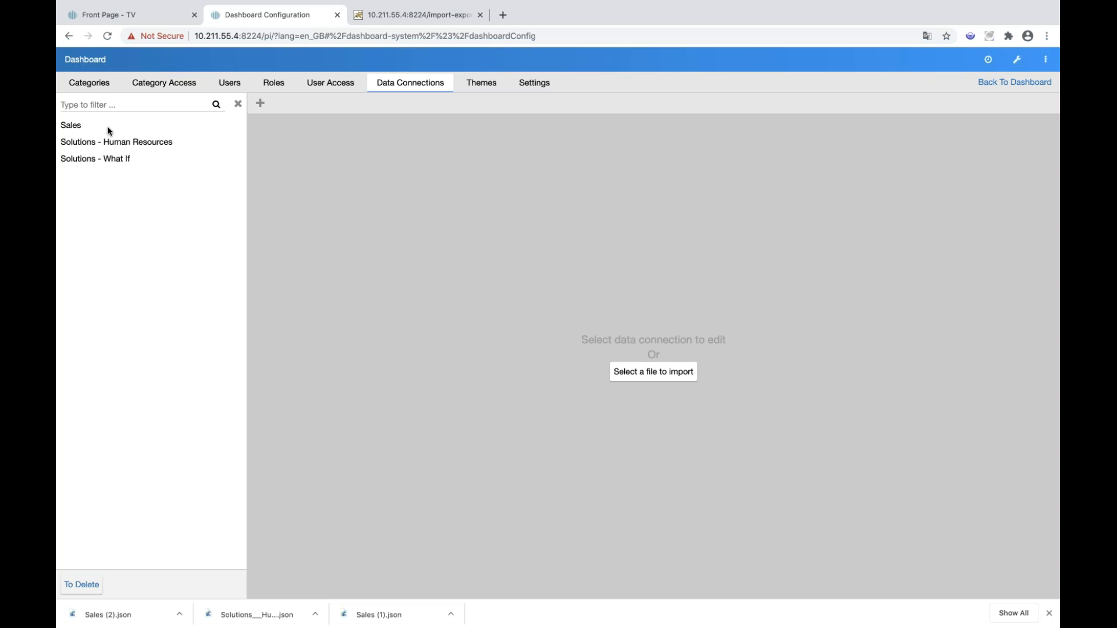
pyautogui.click(77, 128)
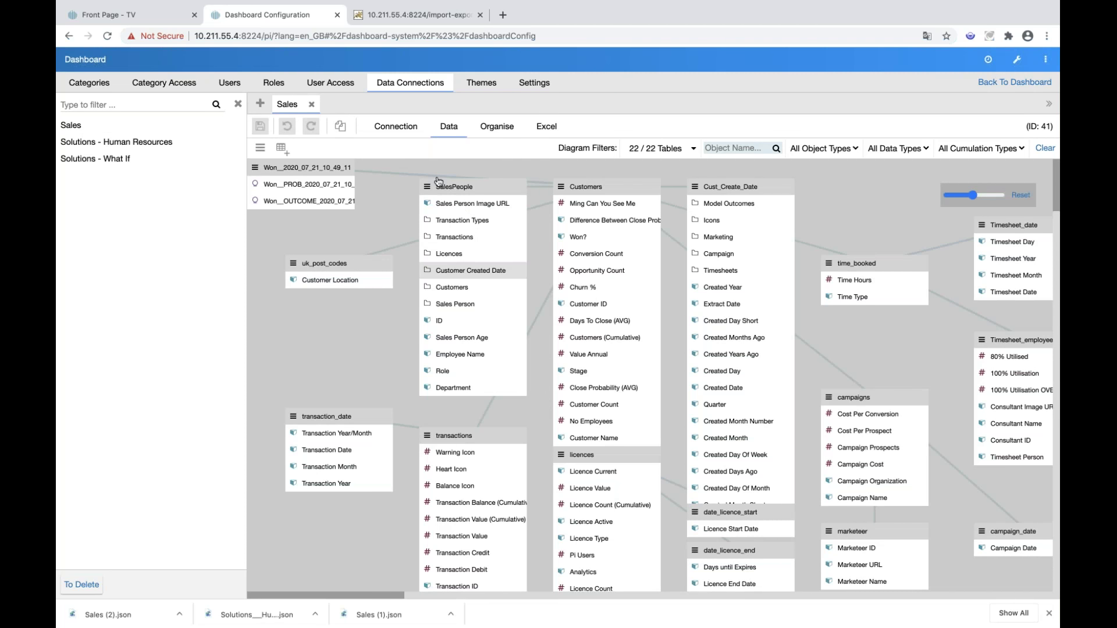
pyautogui.click(395, 127)
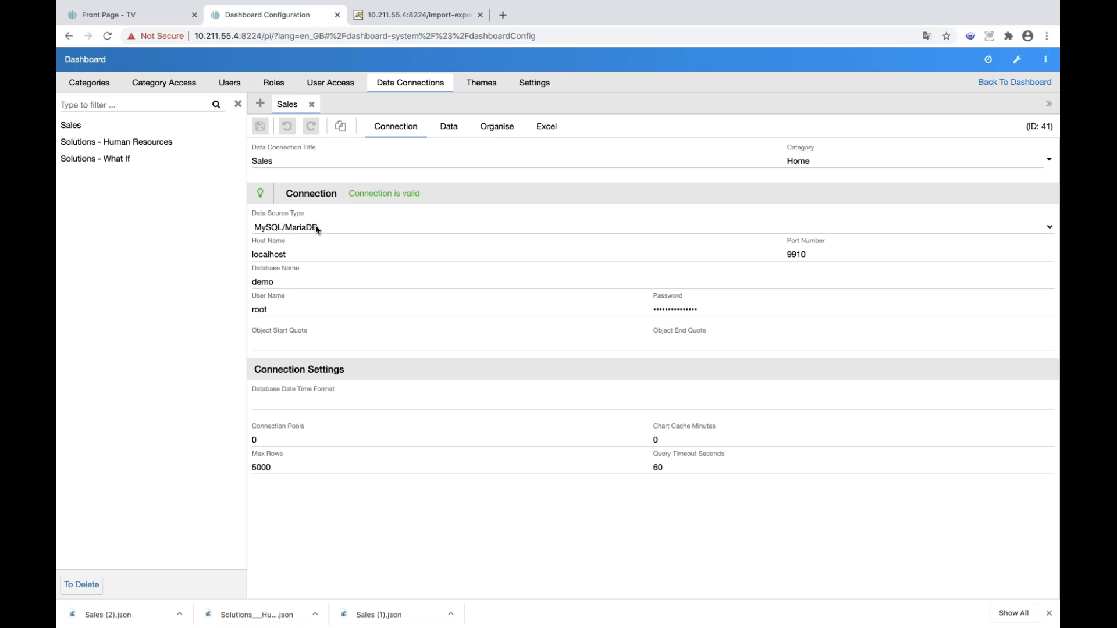
pyautogui.click(442, 129)
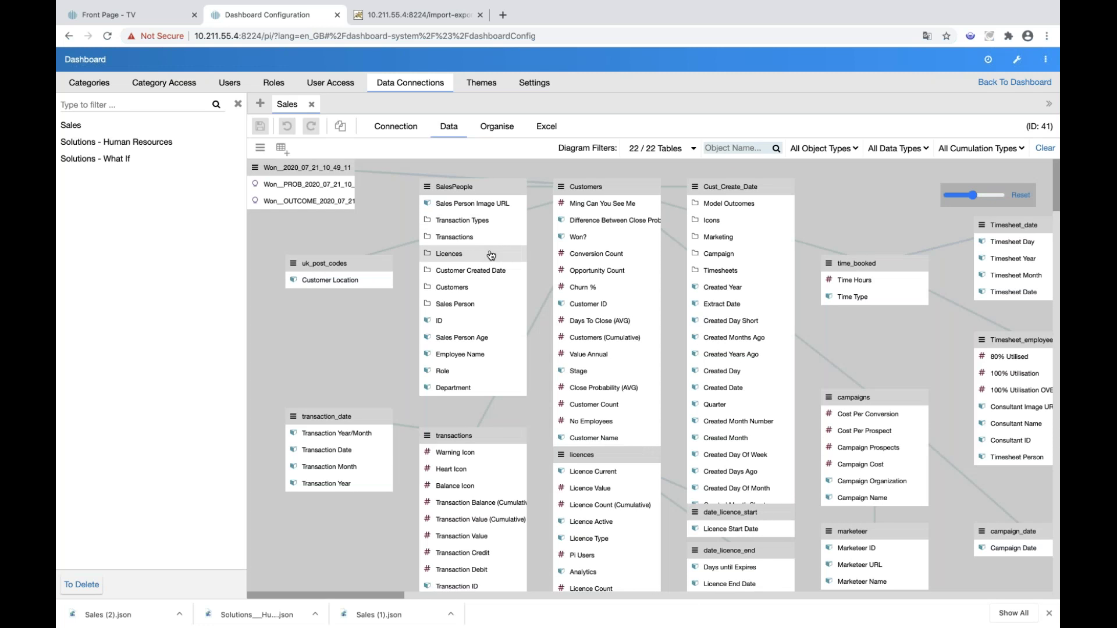
# Inspect the SQL definition of the Customers table's Conversion Count object, and return to the Sales connection settings
pyautogui.doubleClick(594, 256)
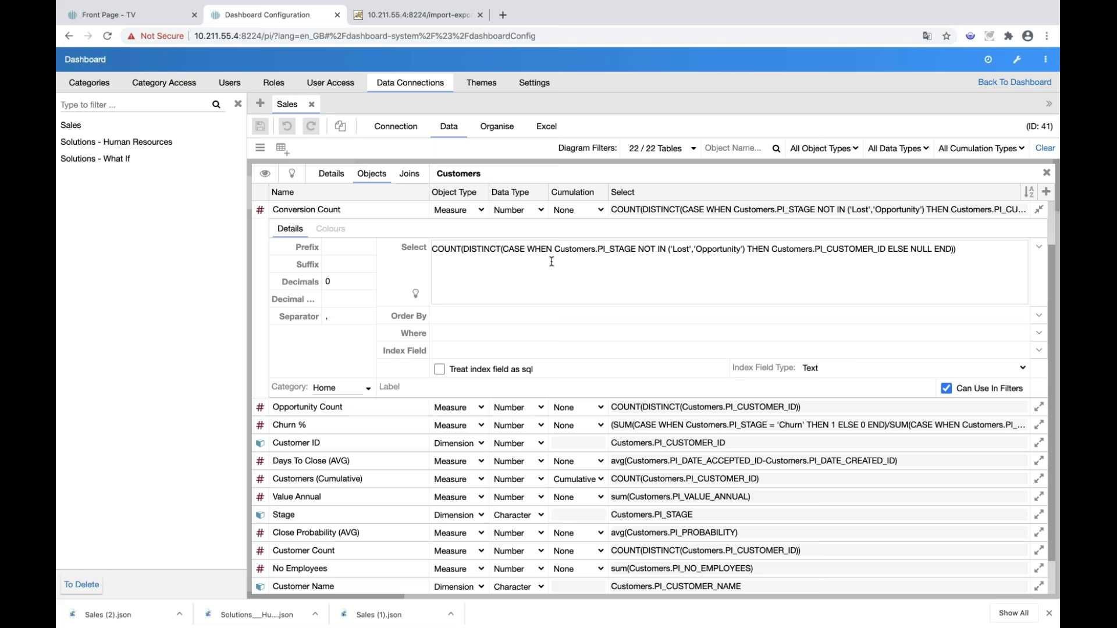
pyautogui.click(394, 127)
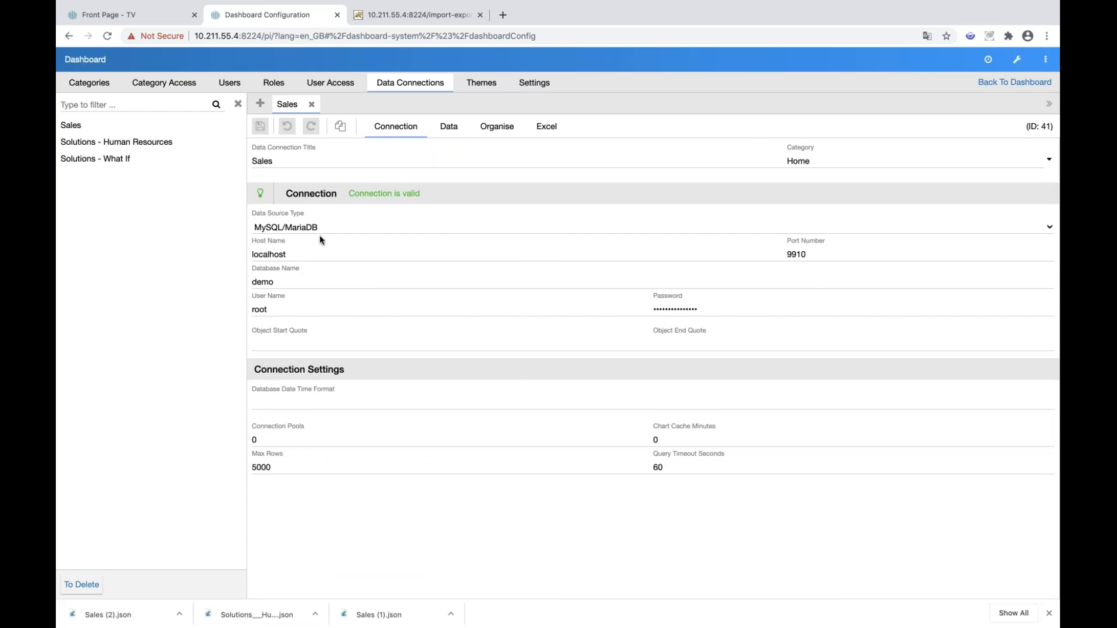
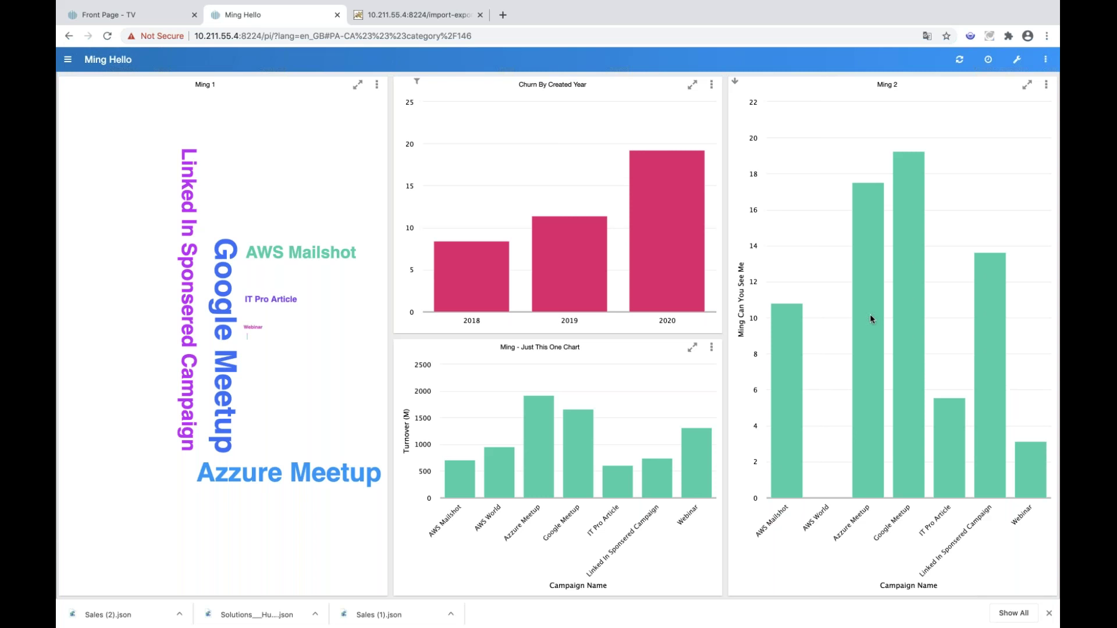
# Review the general and style settings of the word cloud chart on the colleague's dashboard, and close the chart editor
pyautogui.click(377, 86)
pyautogui.click(338, 113)
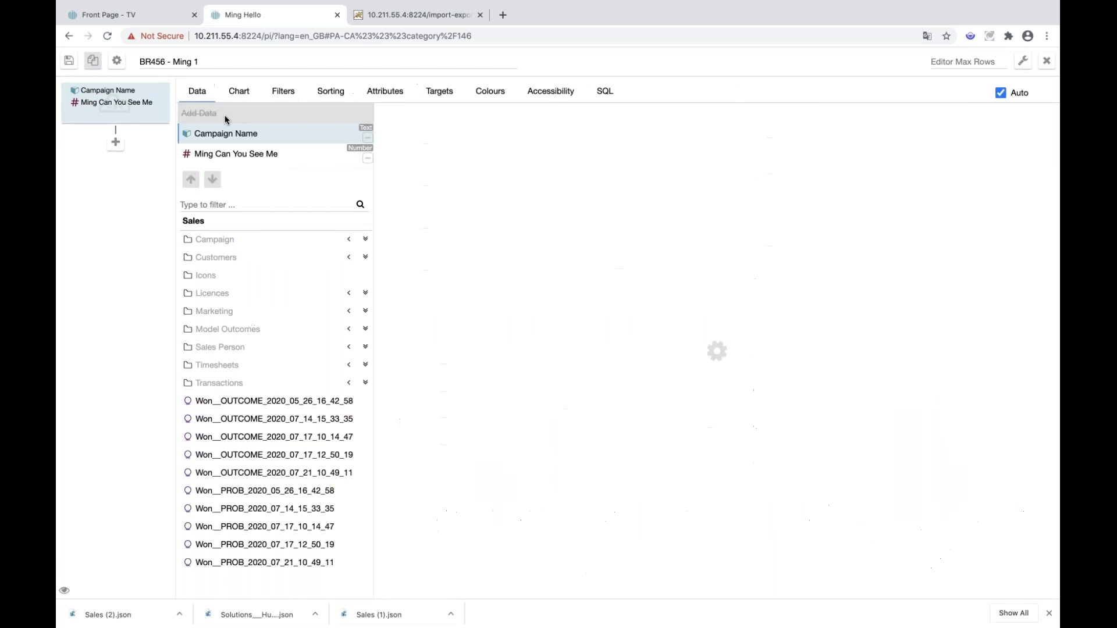
pyautogui.click(116, 63)
pyautogui.click(118, 86)
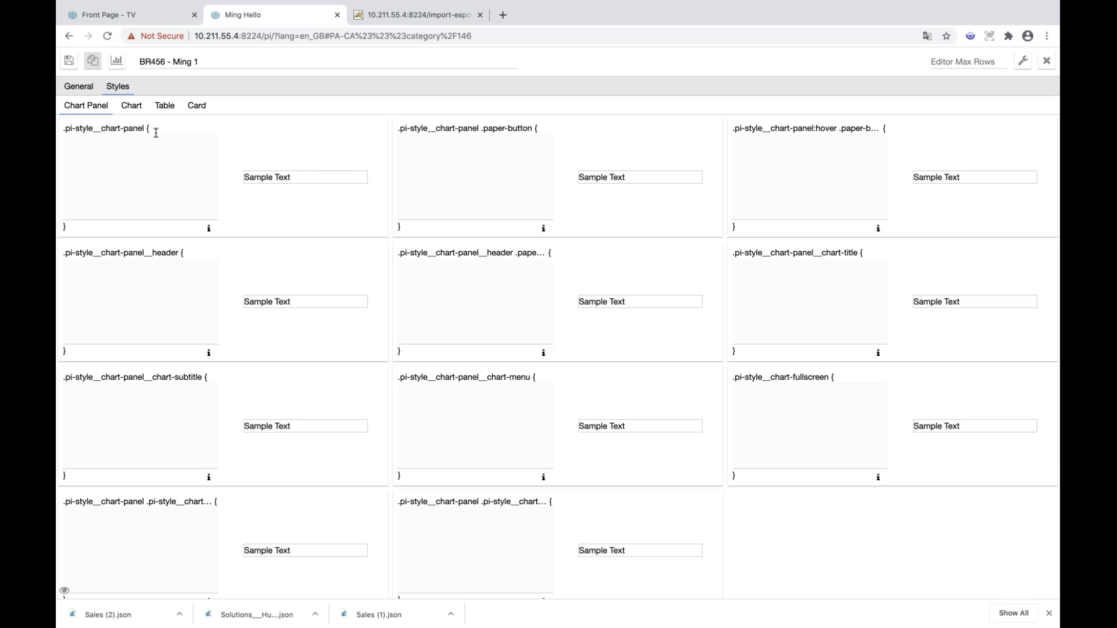
pyautogui.click(86, 91)
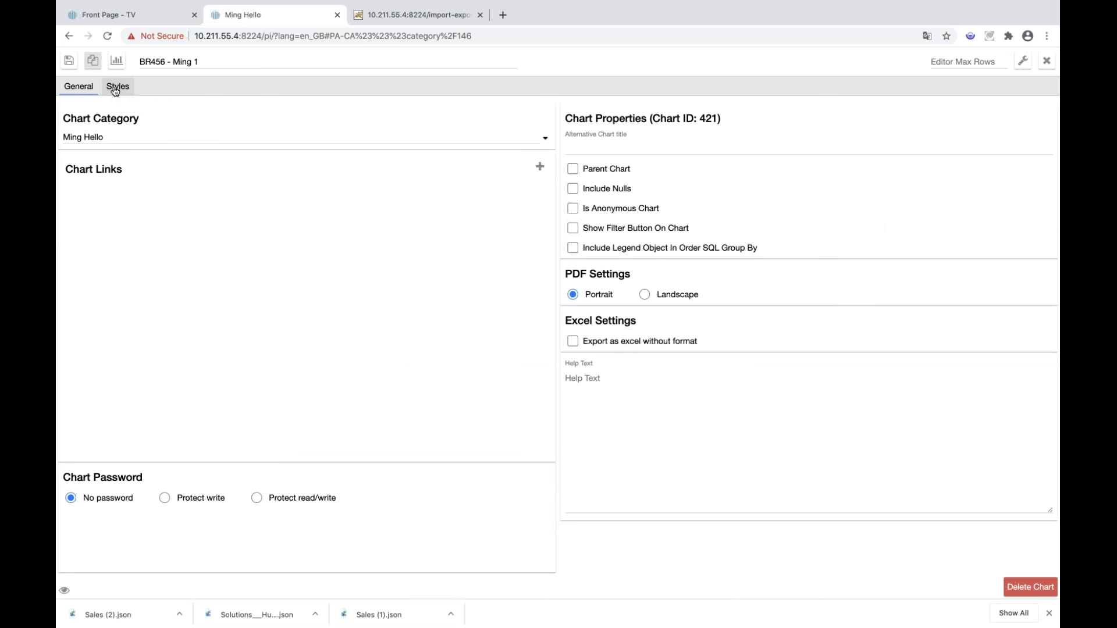
pyautogui.click(115, 90)
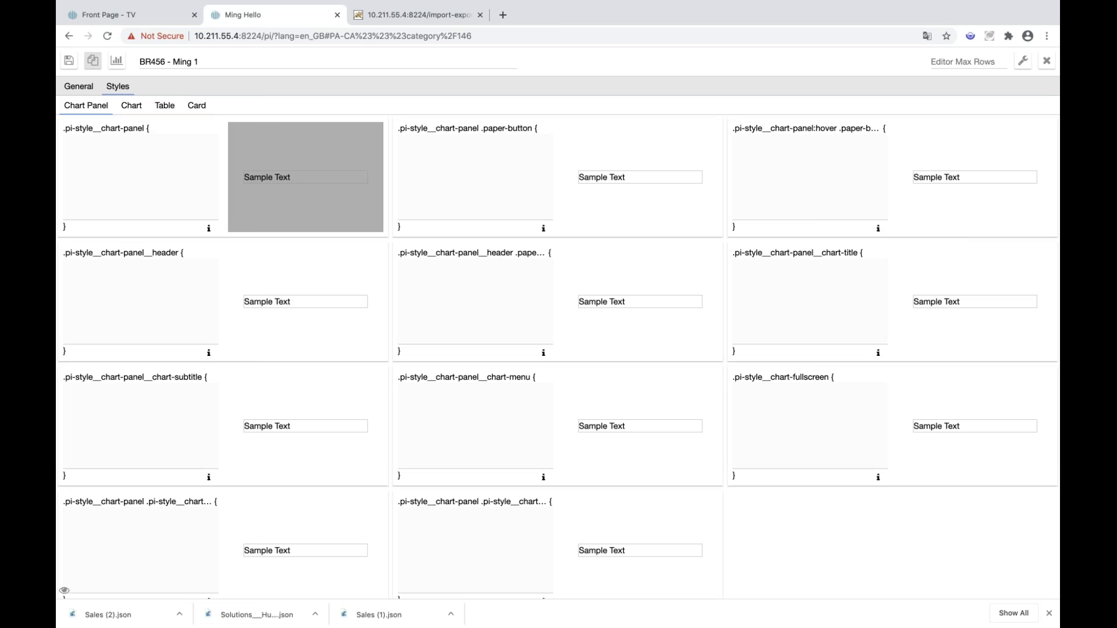
pyautogui.click(131, 110)
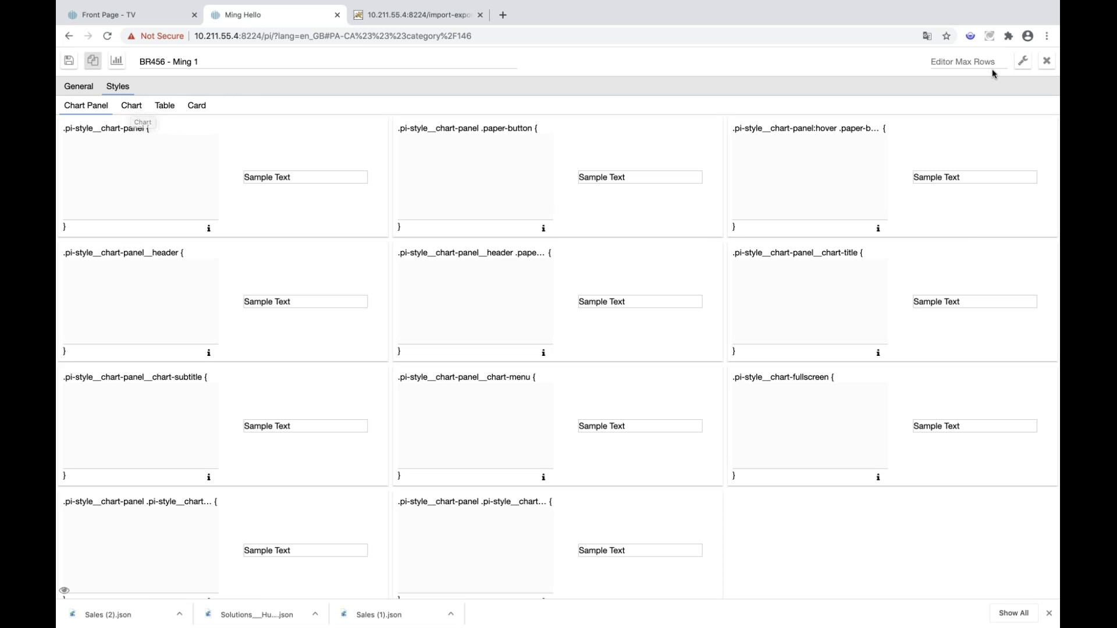
pyautogui.click(1047, 63)
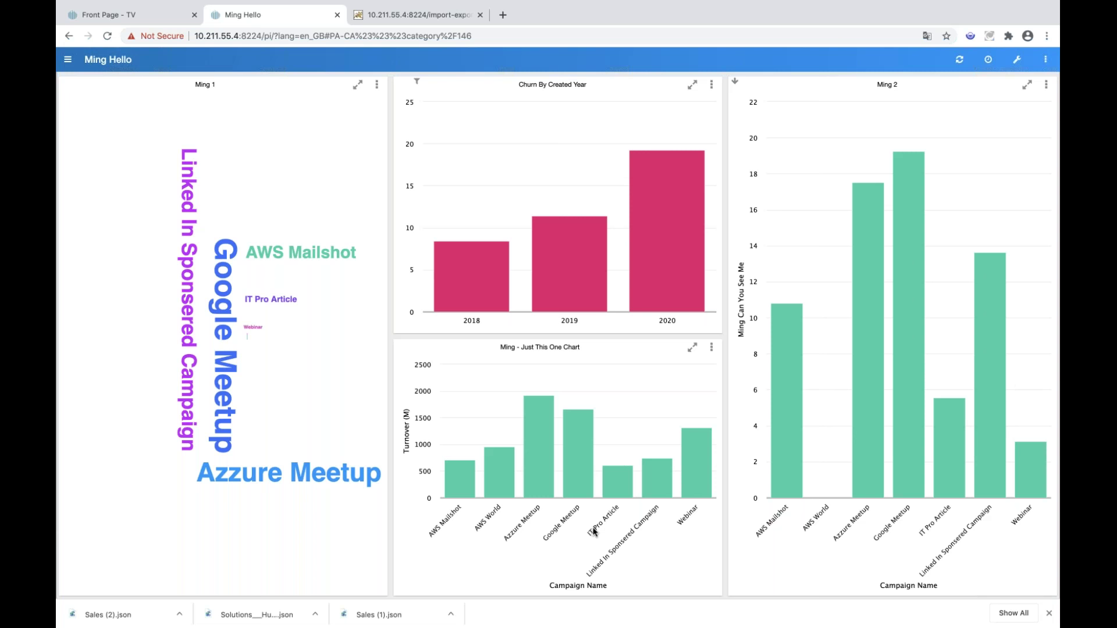
# Preview the word cloud chart as the Analytics chart type, and close the chart editor without saving
pyautogui.click(377, 86)
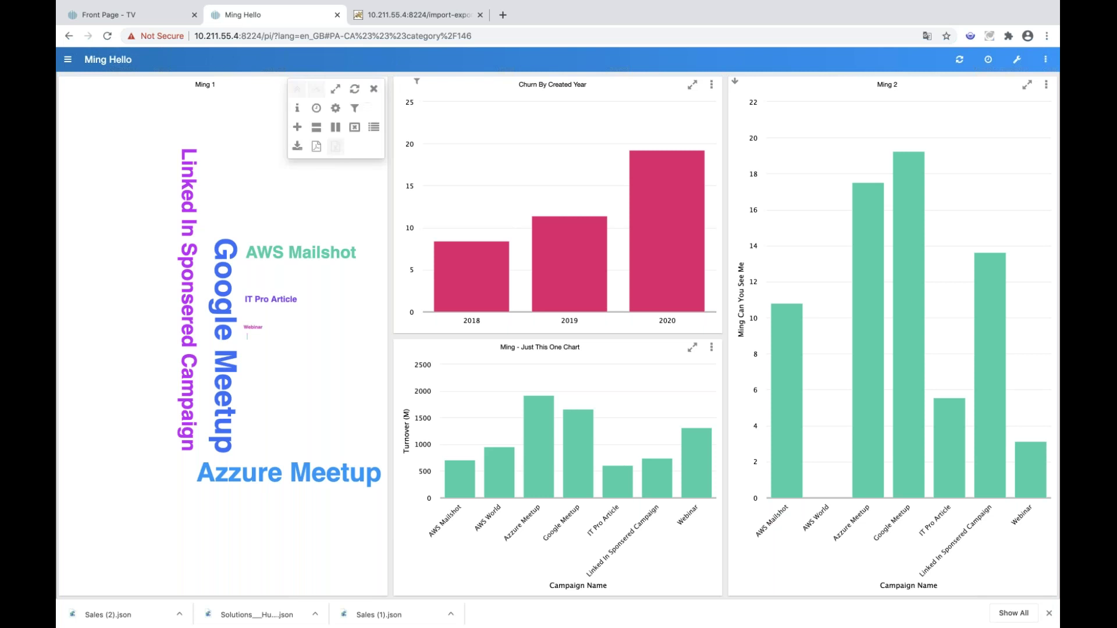
pyautogui.click(336, 109)
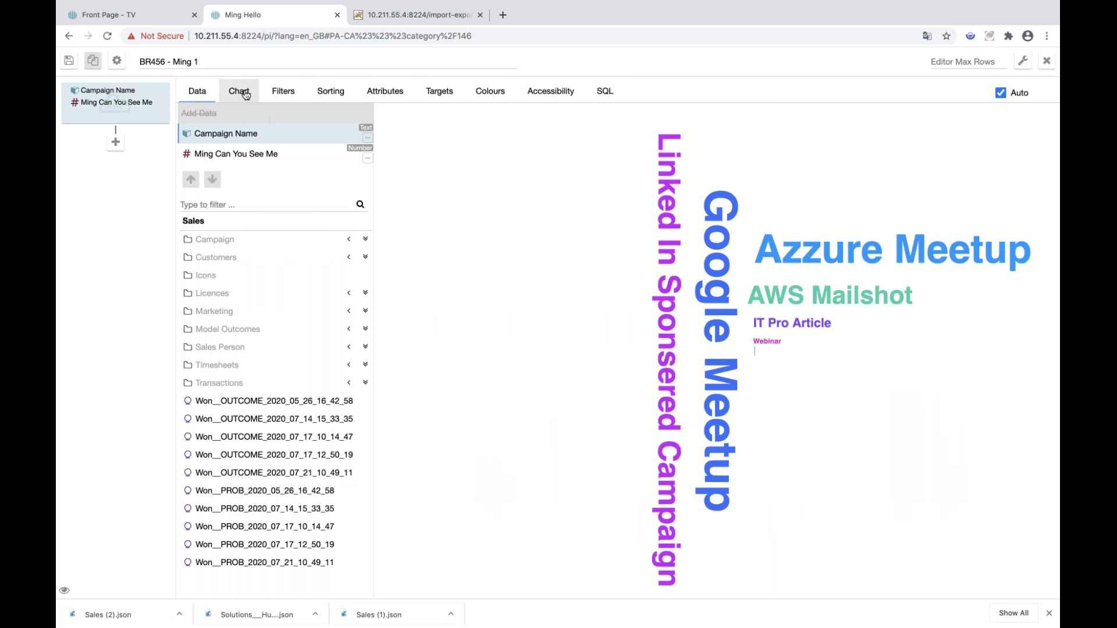
pyautogui.click(239, 91)
pyautogui.scroll(-5, 275, 449)
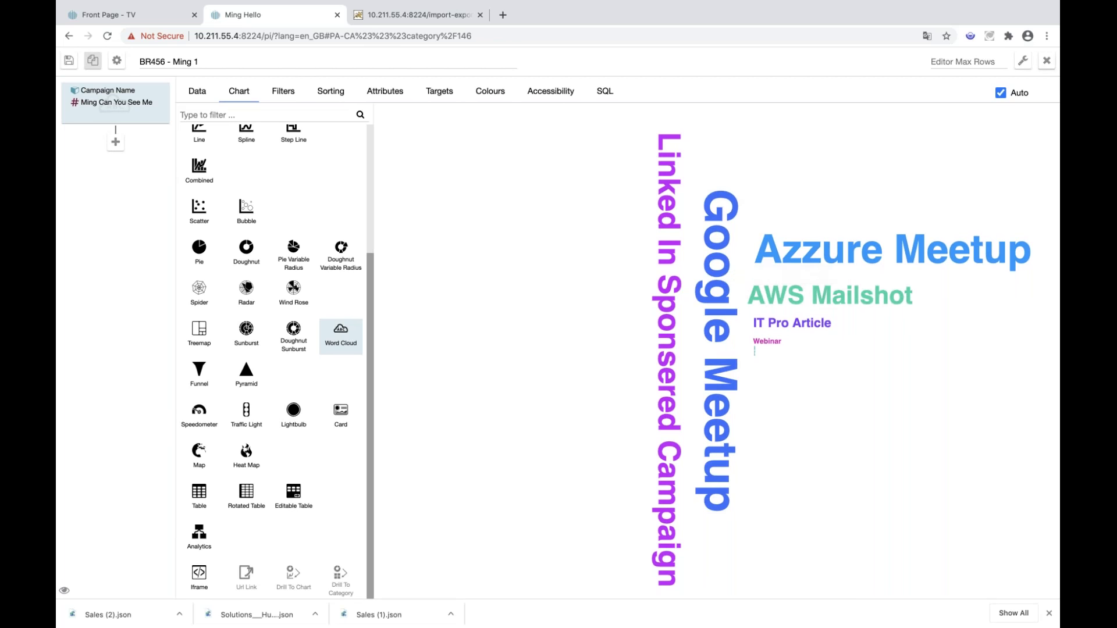
pyautogui.click(208, 549)
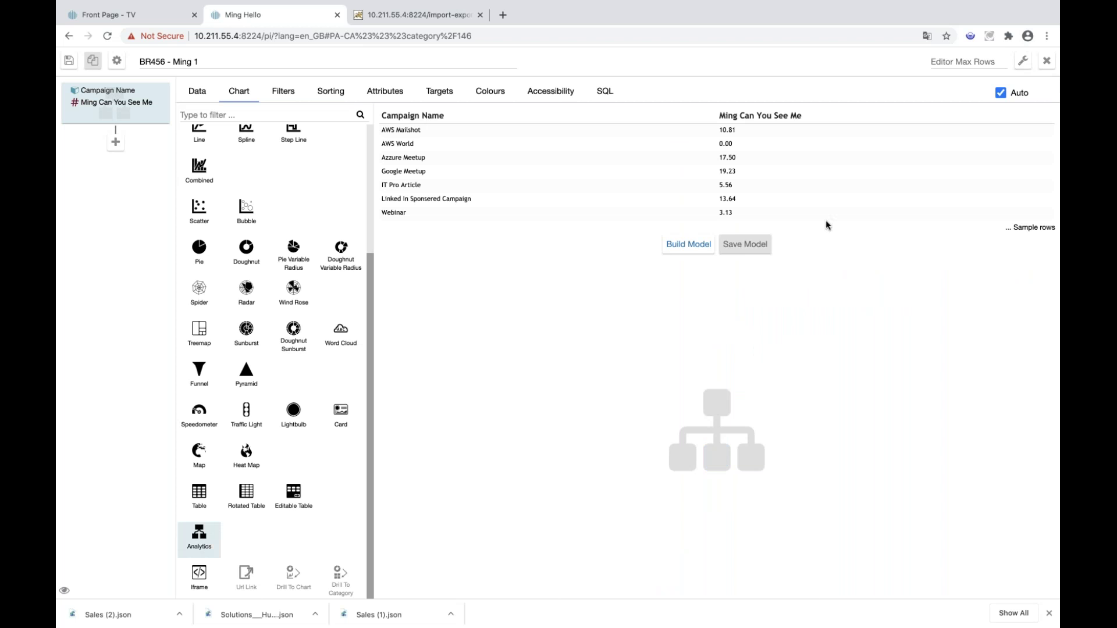
pyautogui.click(1046, 61)
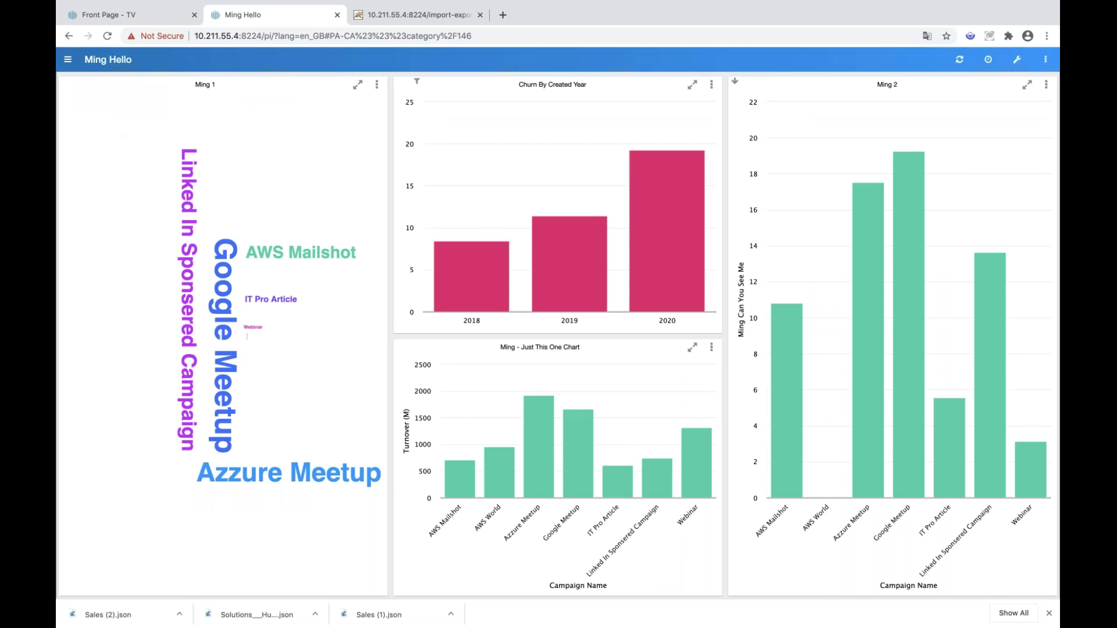
# Open the piAnalytics - Opportunity Conversion dashboard from the Solutions categories
pyautogui.click(68, 60)
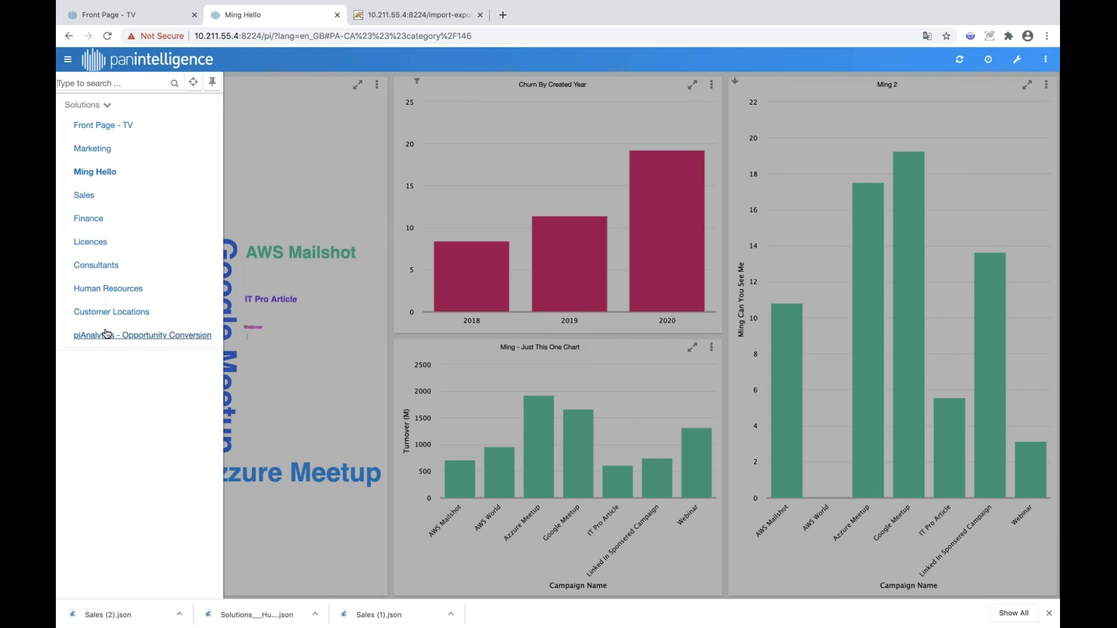
pyautogui.click(107, 335)
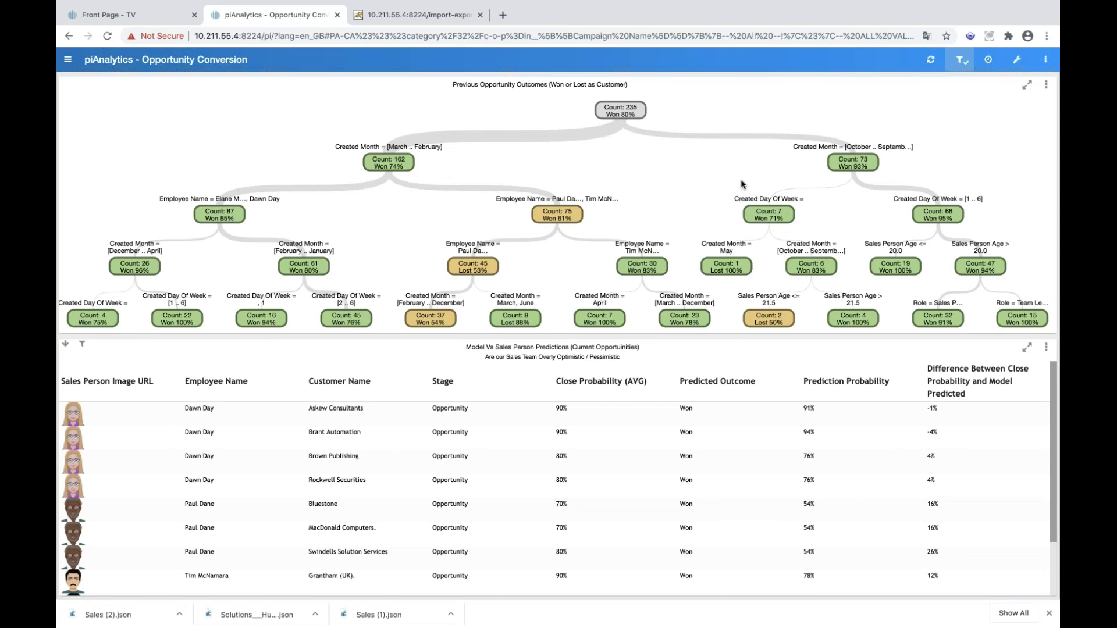